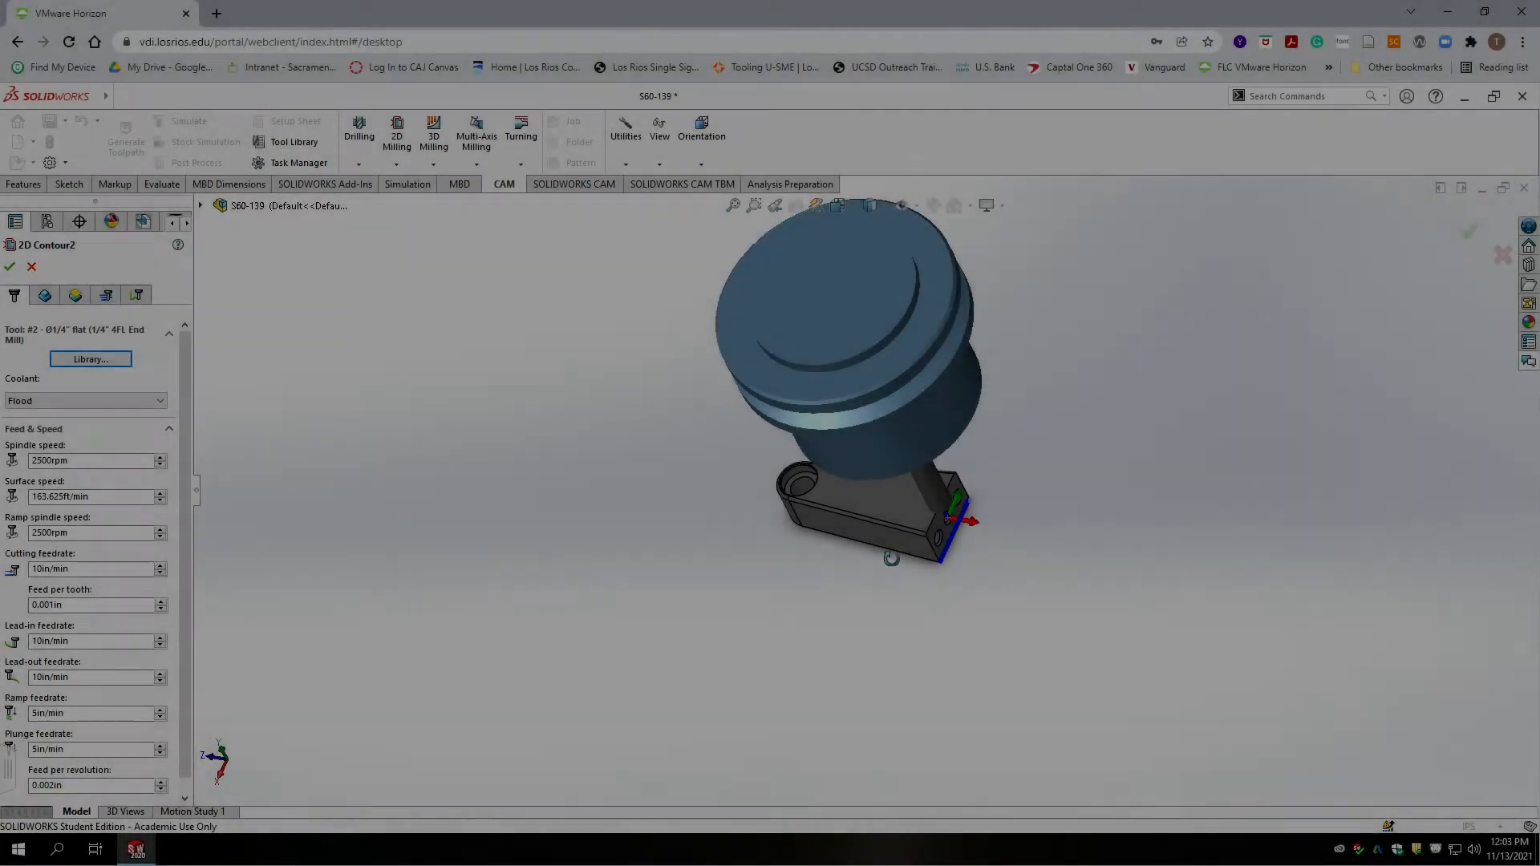
- Accept the 2D Contour2 operation to generate its toolpath at the end face
scroll(882, 495, "down", 4)
scroll(881, 494, "down", 5)
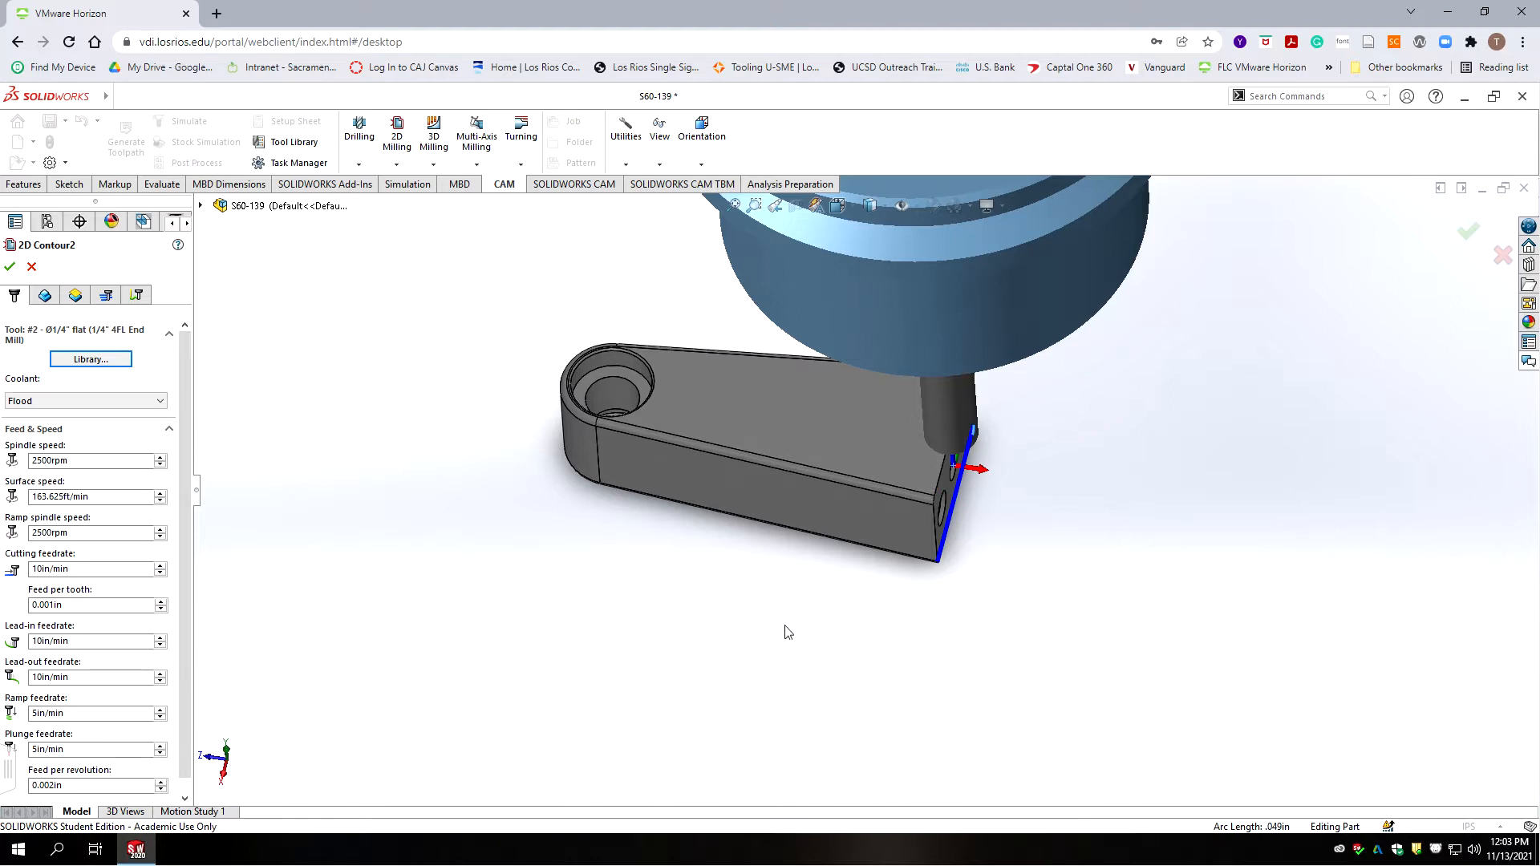
left_click(11, 267)
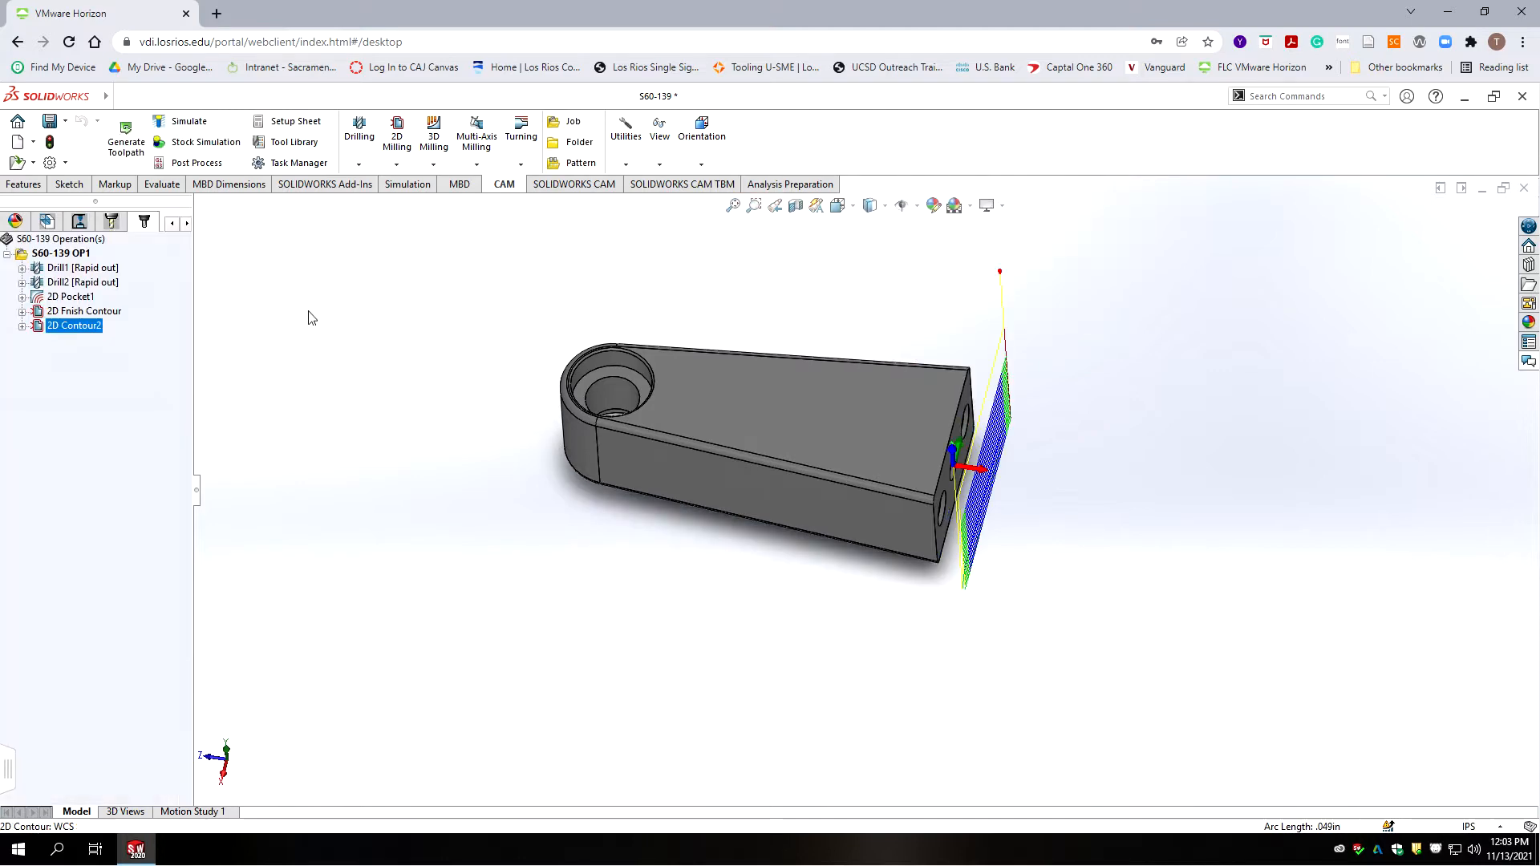
- Create a new 2D Contour operation on the part's outer profile, selecting the long edge just below the upper face's rim
scroll(743, 483, "down", 3)
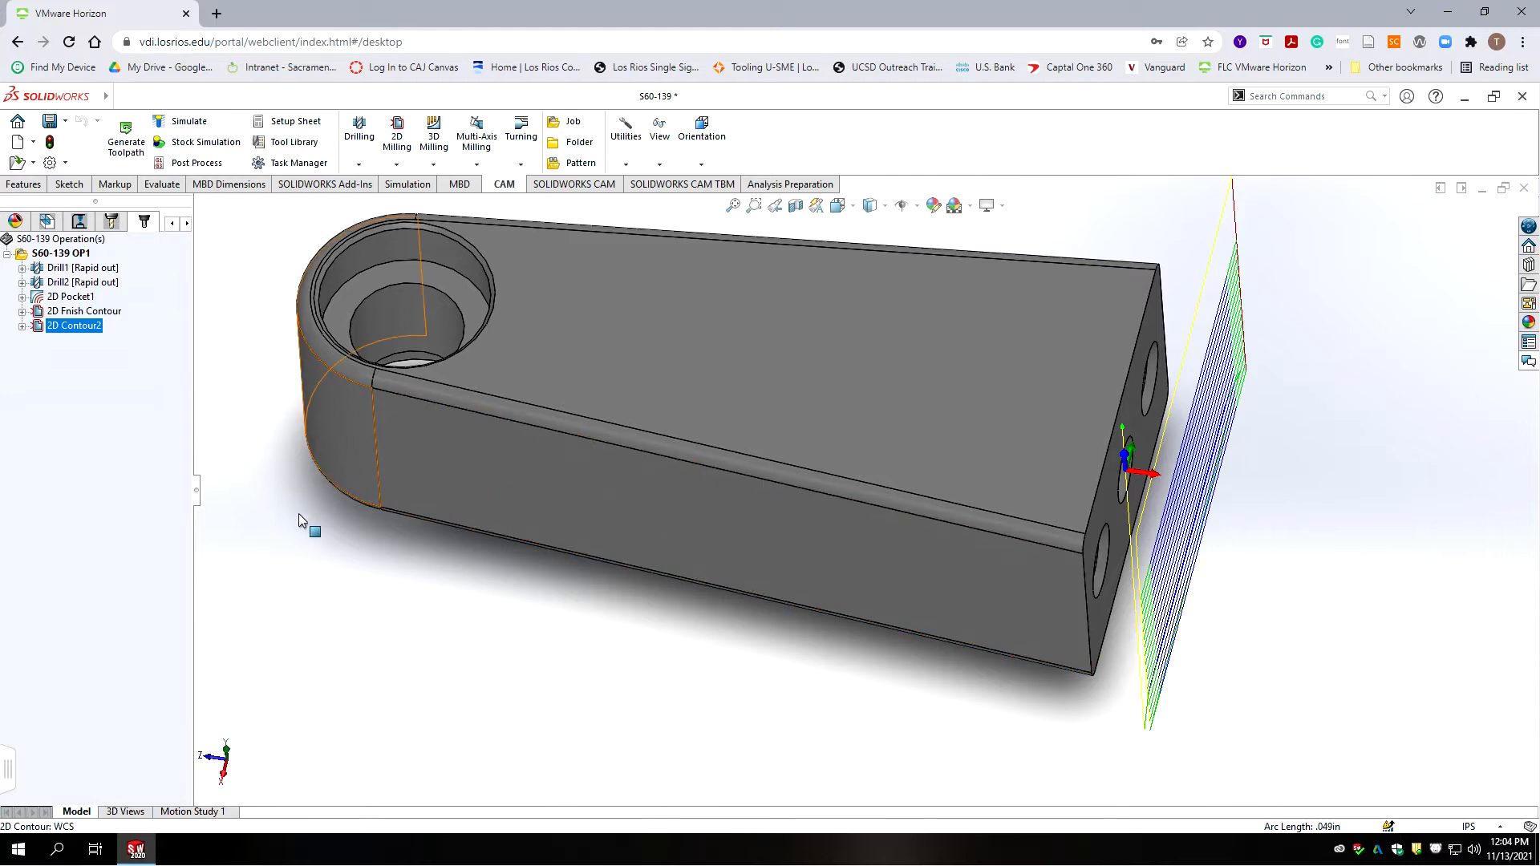
scroll(625, 591, "up", 1)
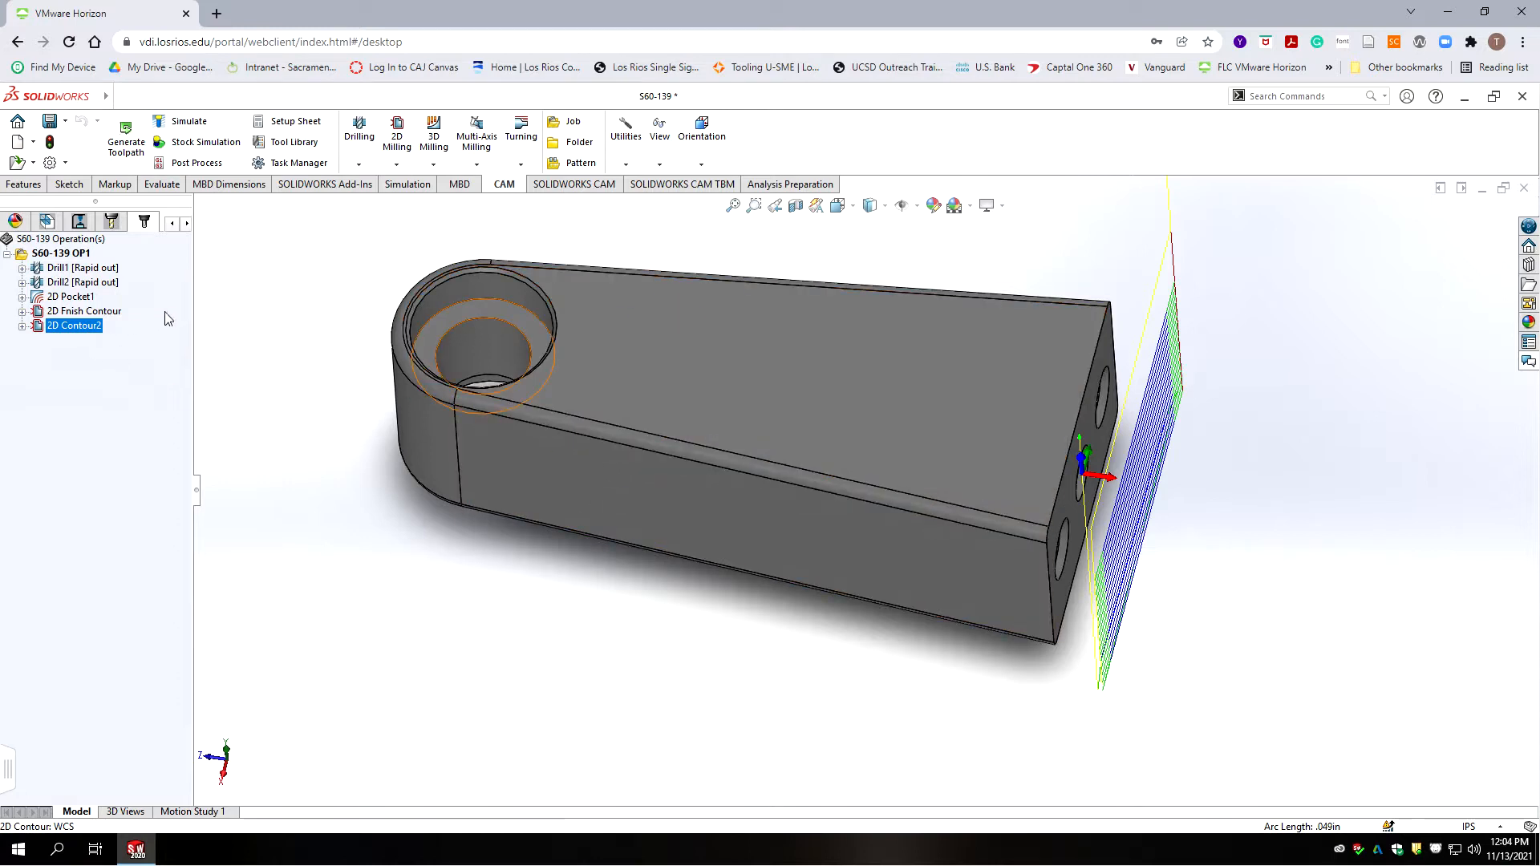
left_click(398, 159)
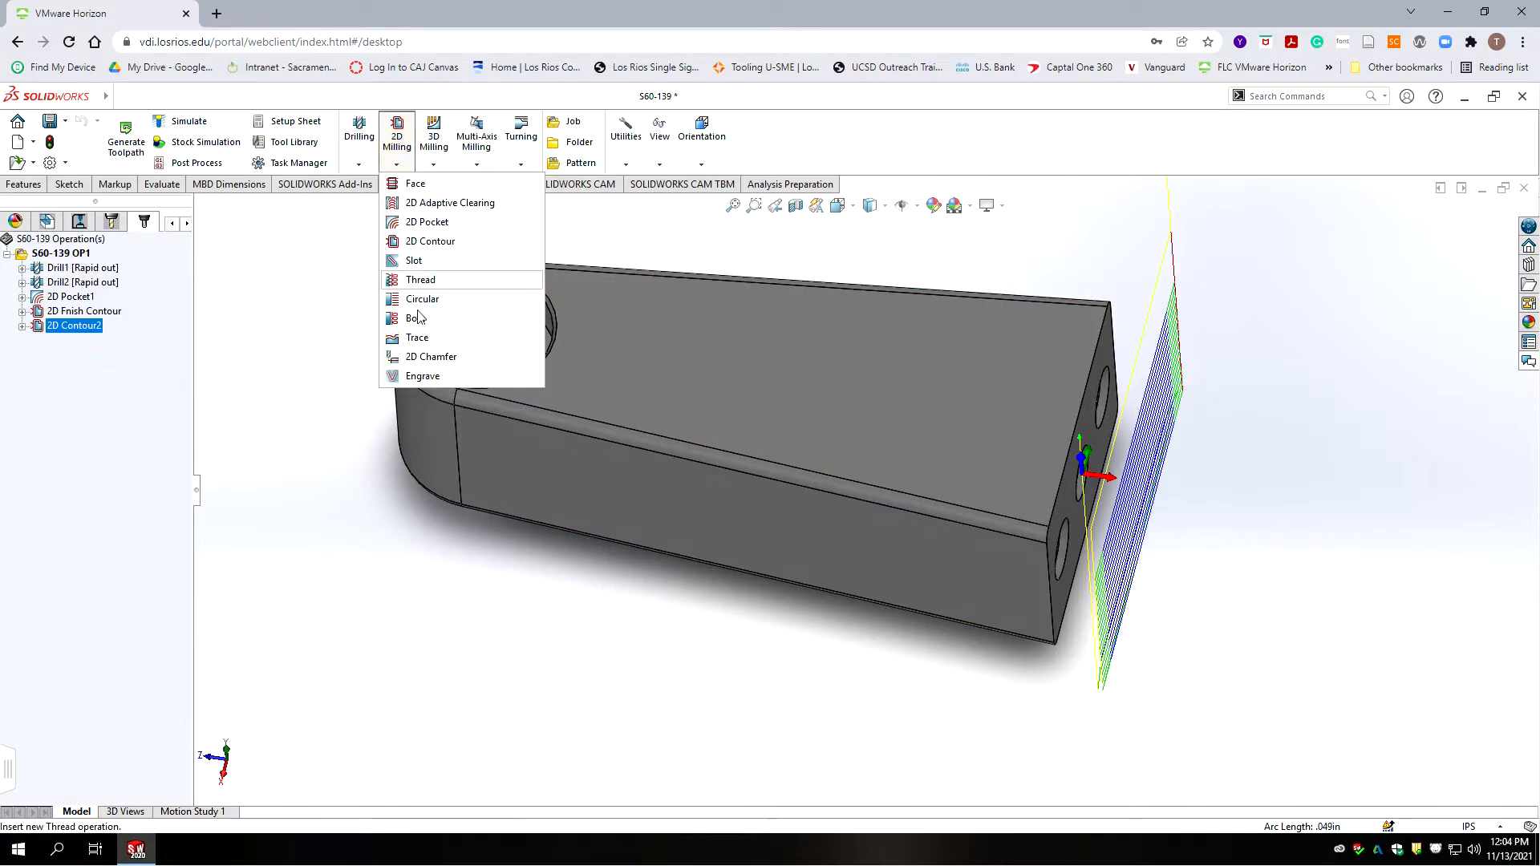
left_click(429, 241)
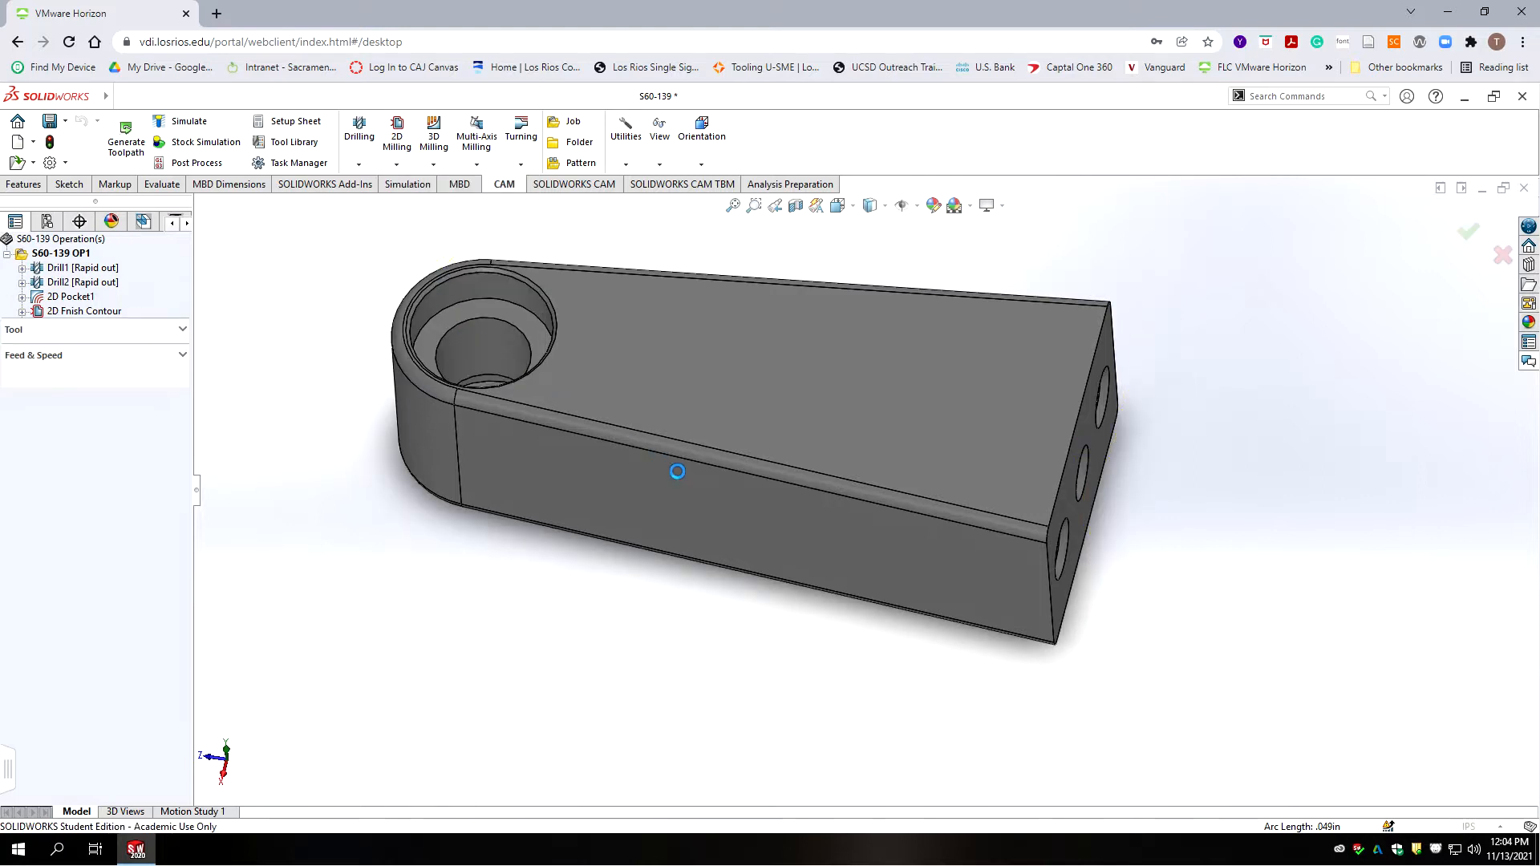
left_click(1034, 548)
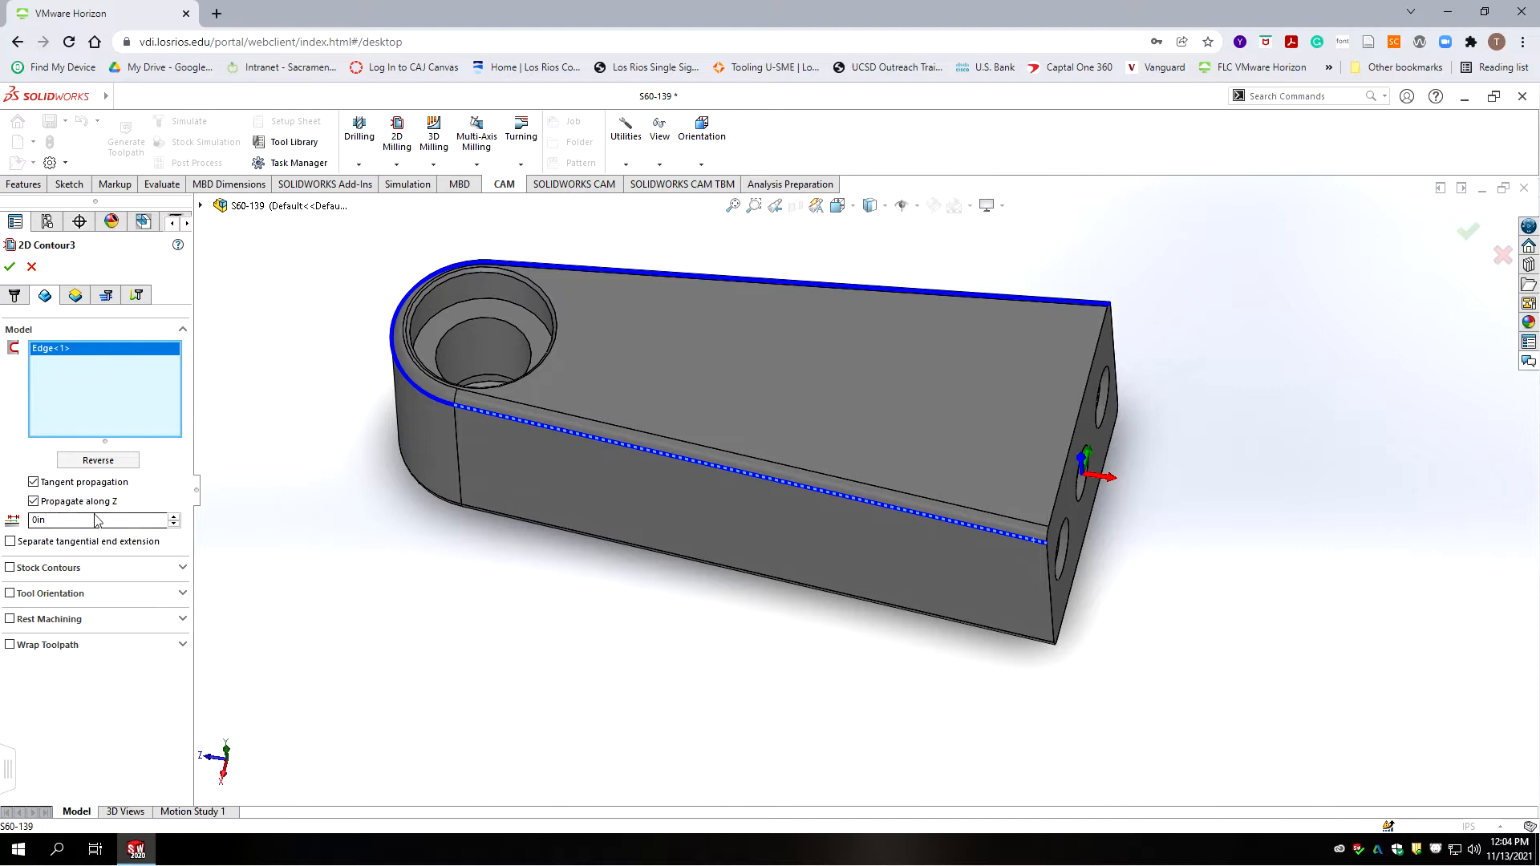
- Set the contour's bottom height offset to -0.005 in from the contour
left_click(75, 295)
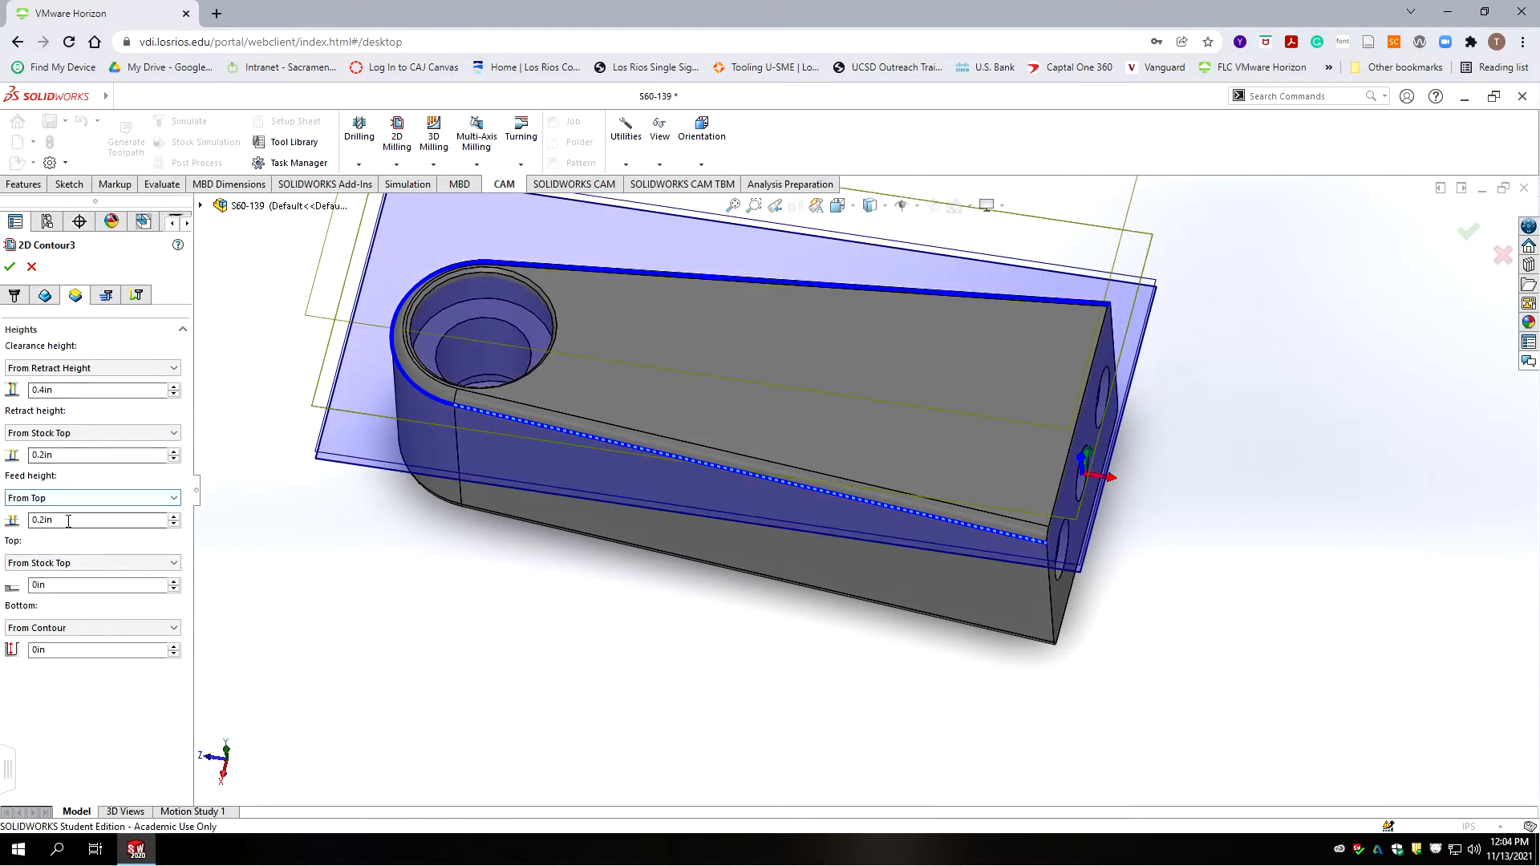
left_click(74, 646)
type("-.005")
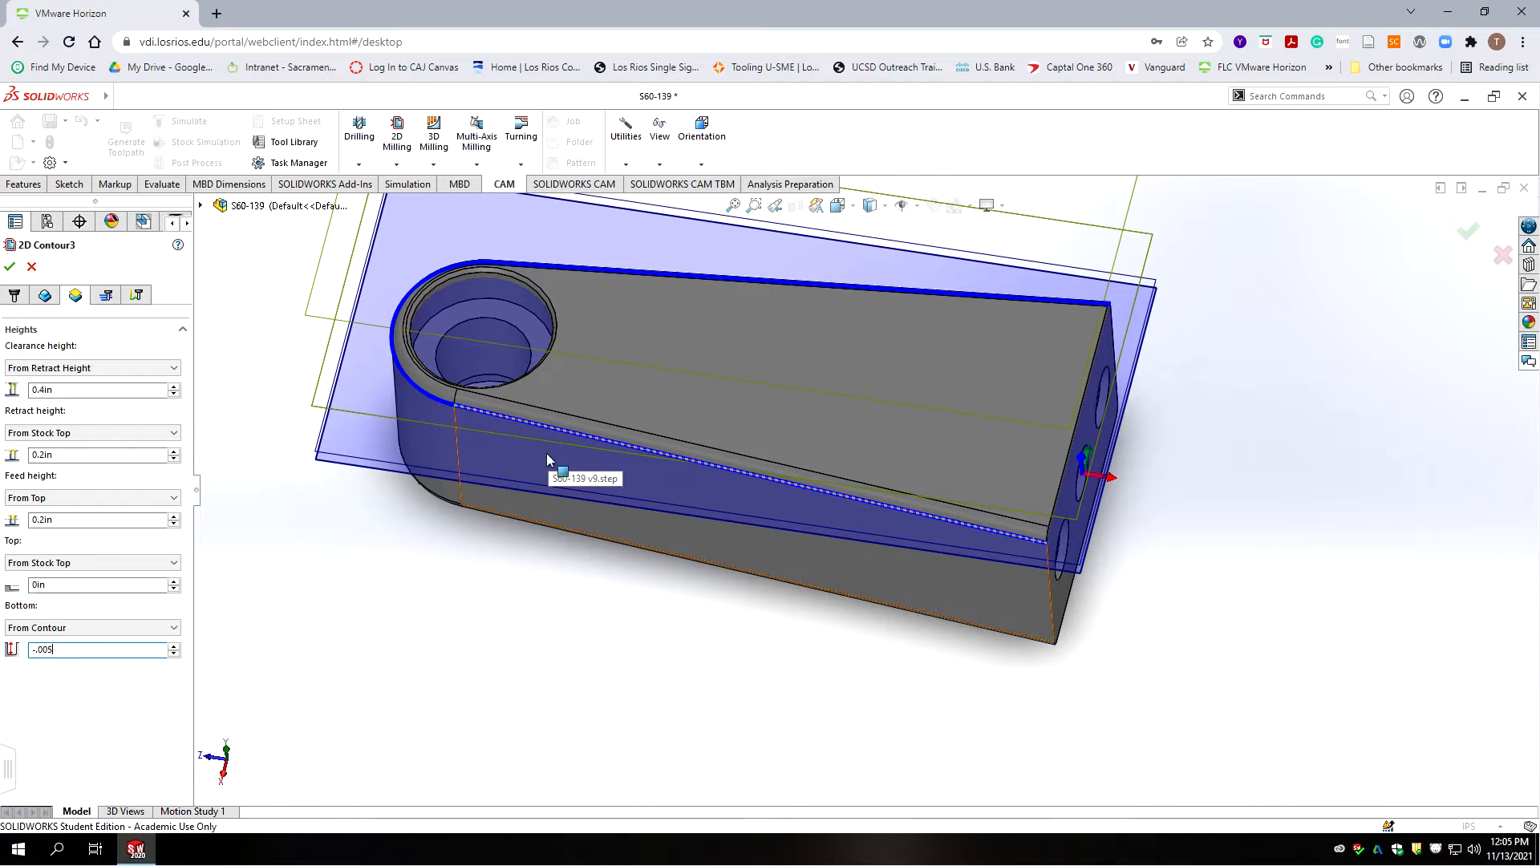
- Set the contour's compensation to Wear and enable 3 roughing passes with a 0.03 in stepover
left_click(106, 295)
left_click(103, 349)
left_click(88, 390)
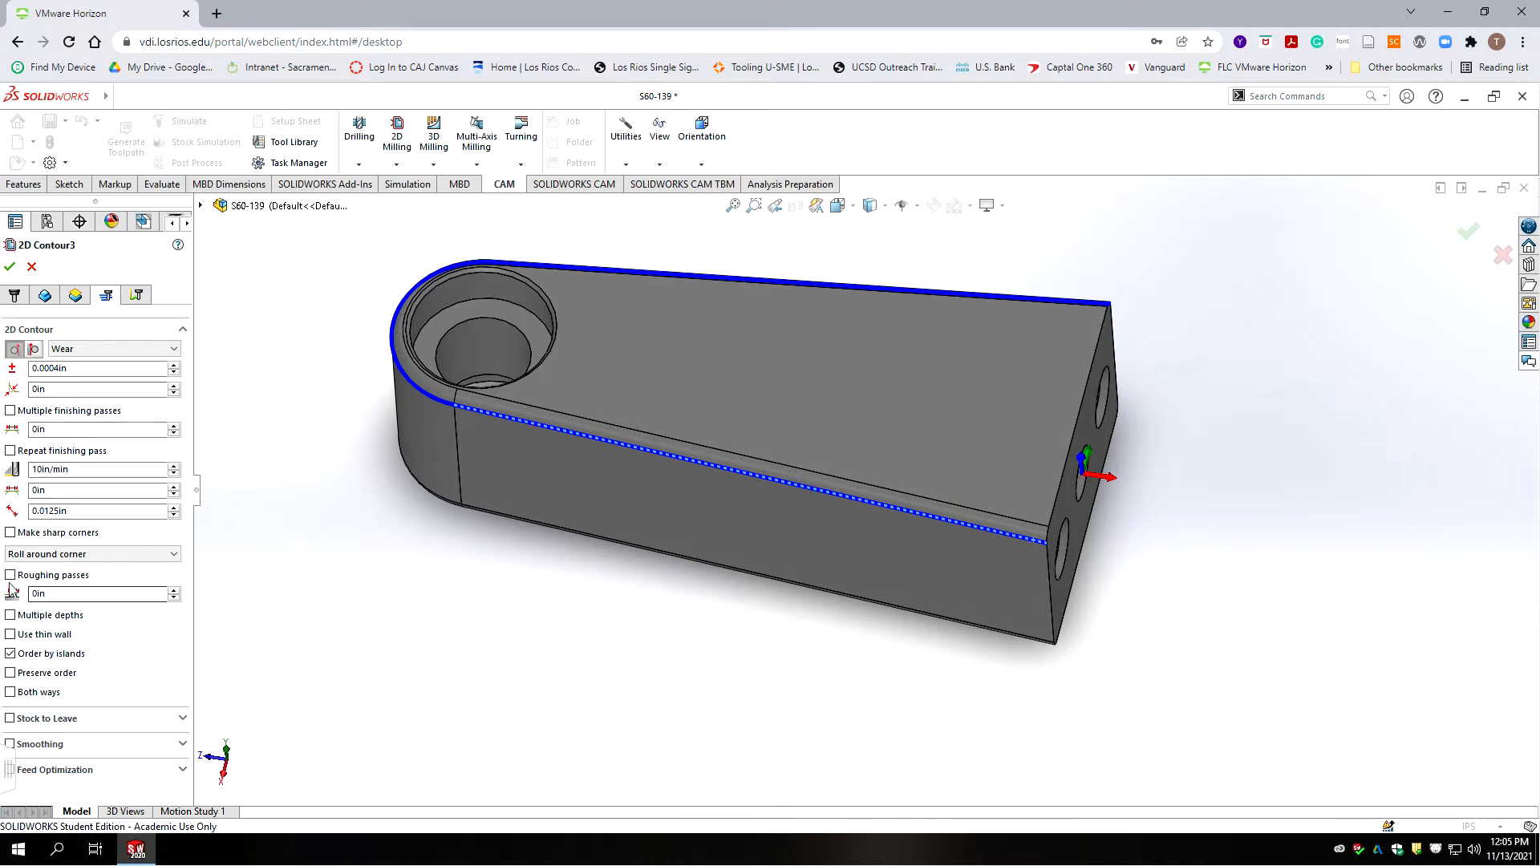
left_click(10, 575)
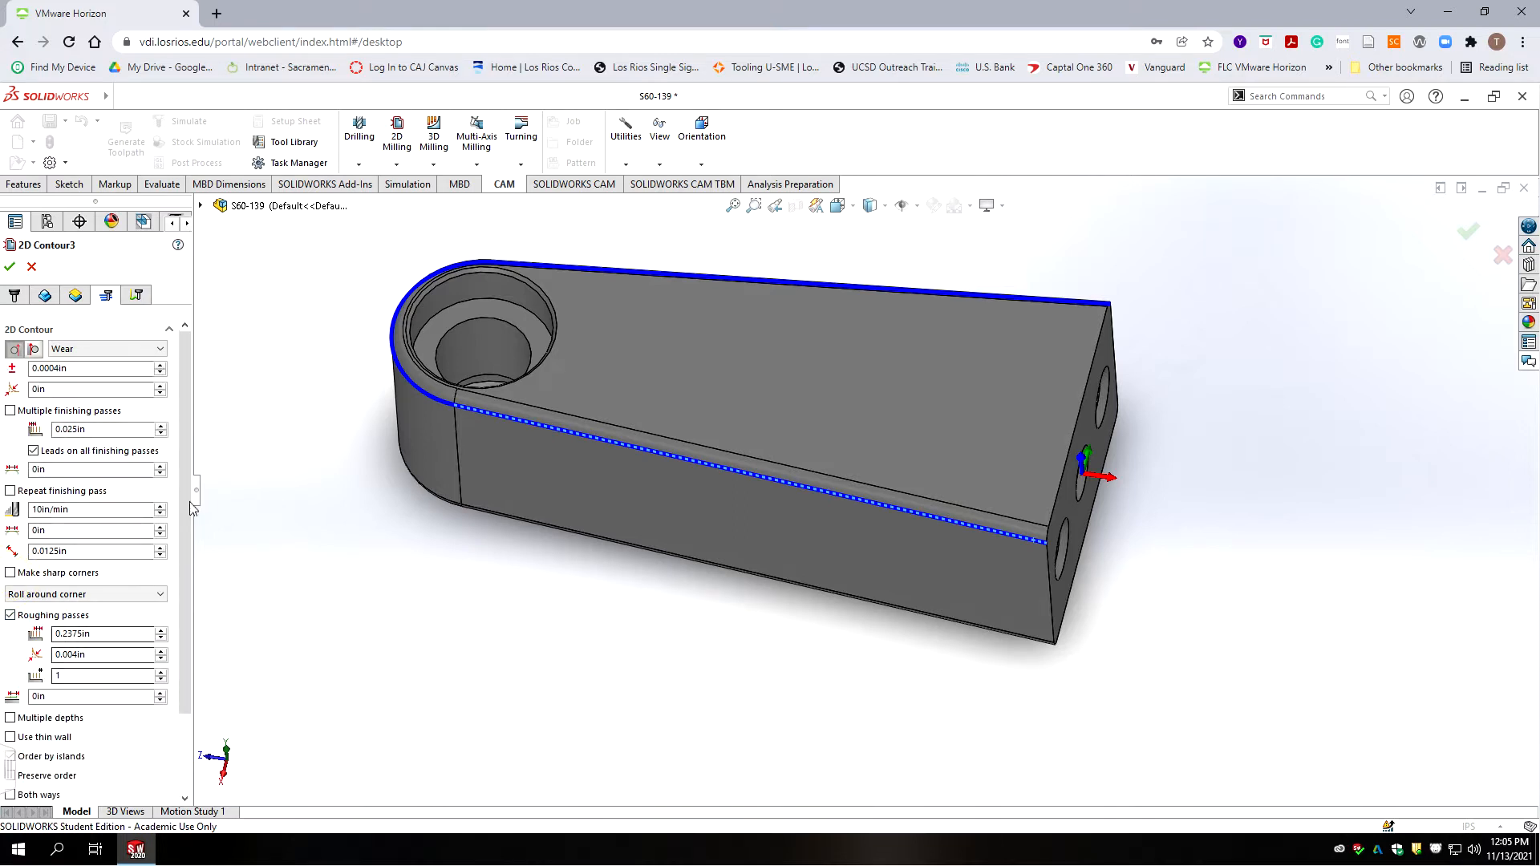
left_click_drag(181, 488, 179, 611)
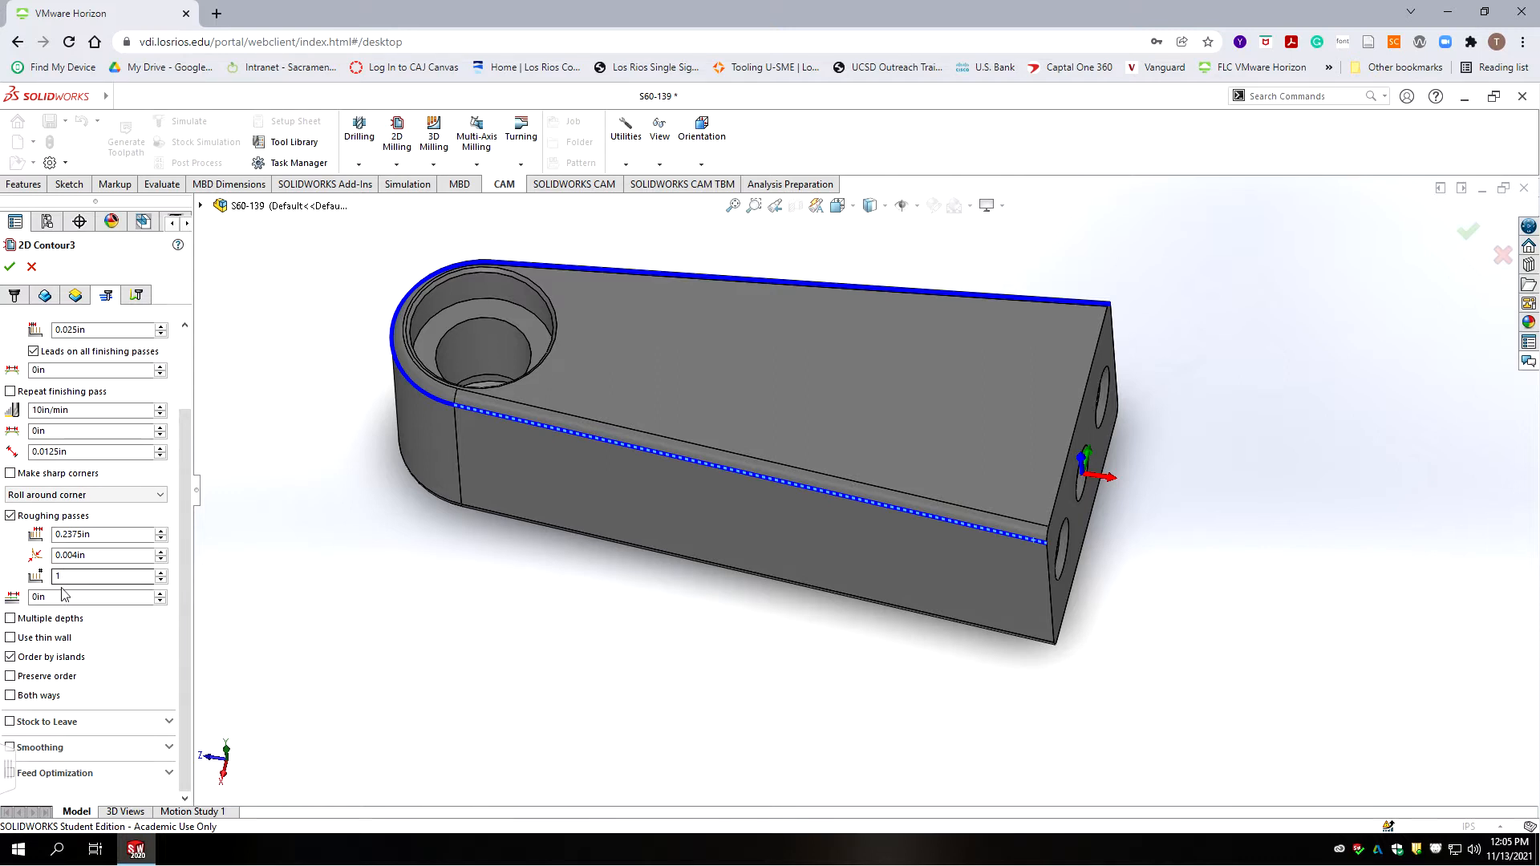
double_click(100, 534)
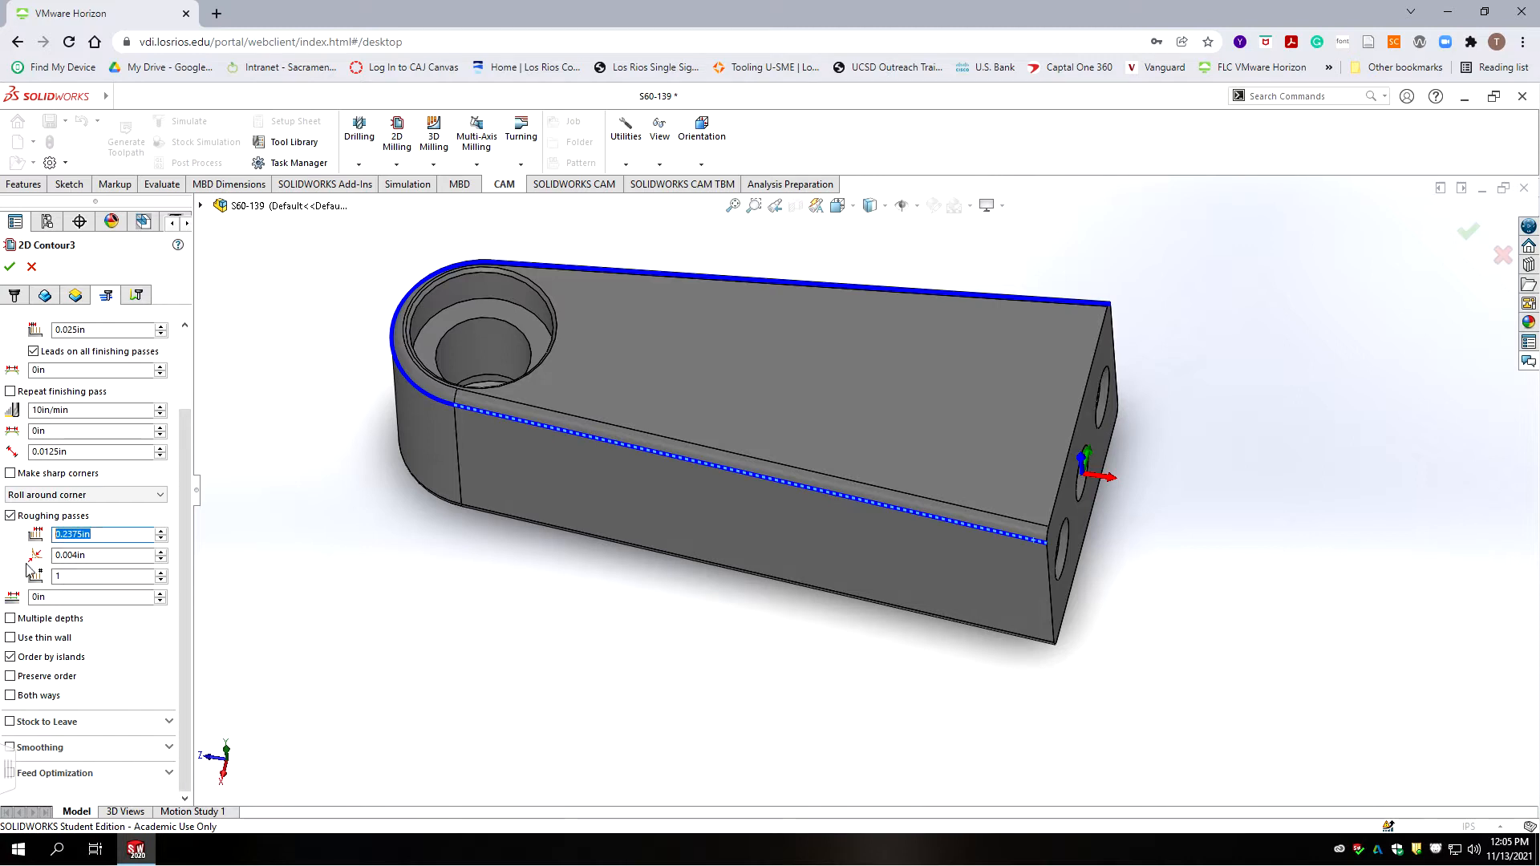
type(".03")
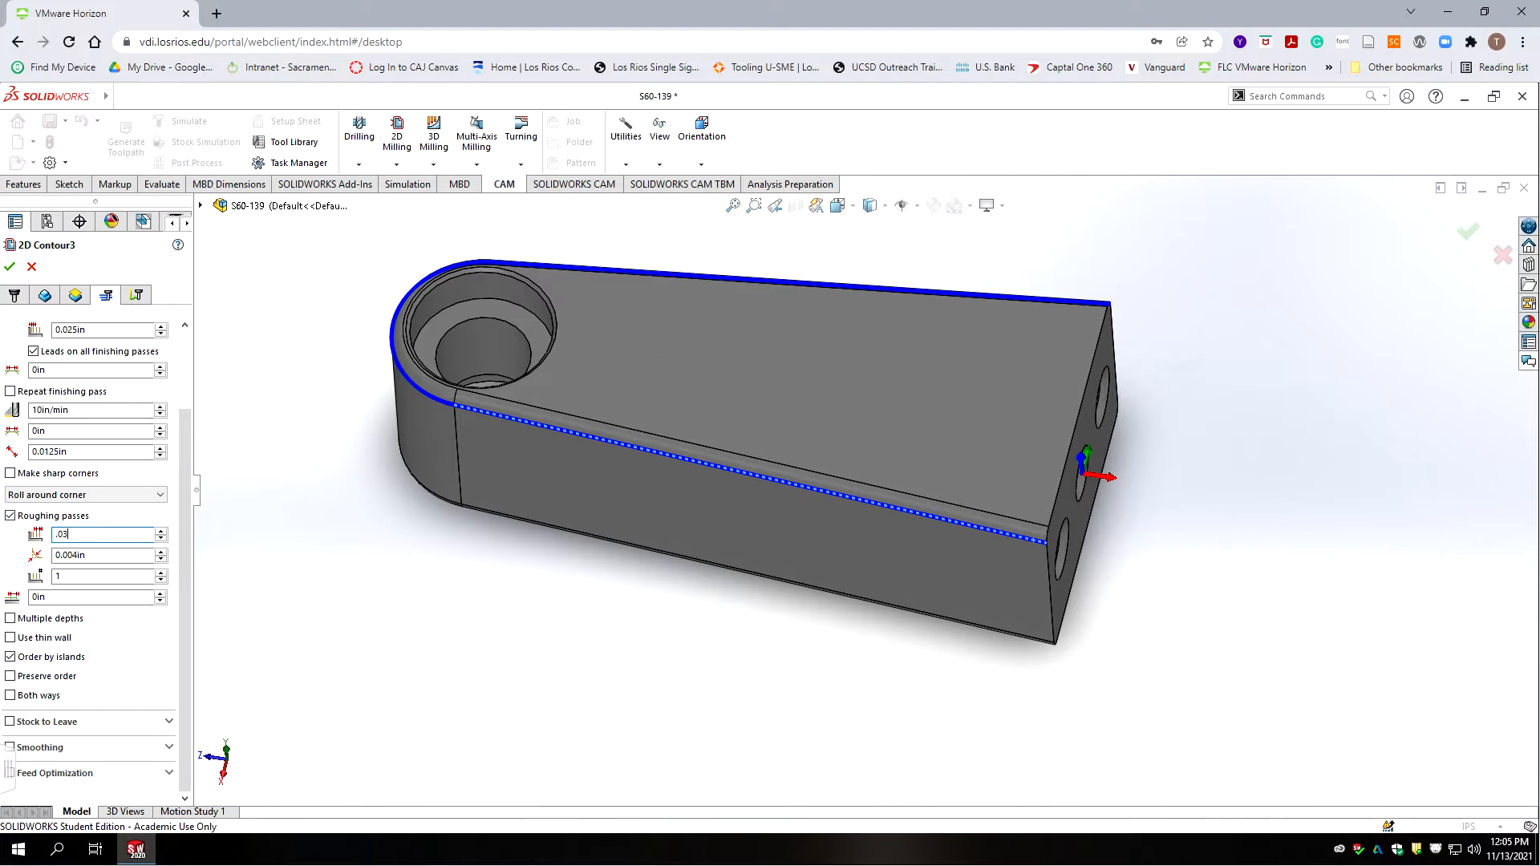
key("Tab")
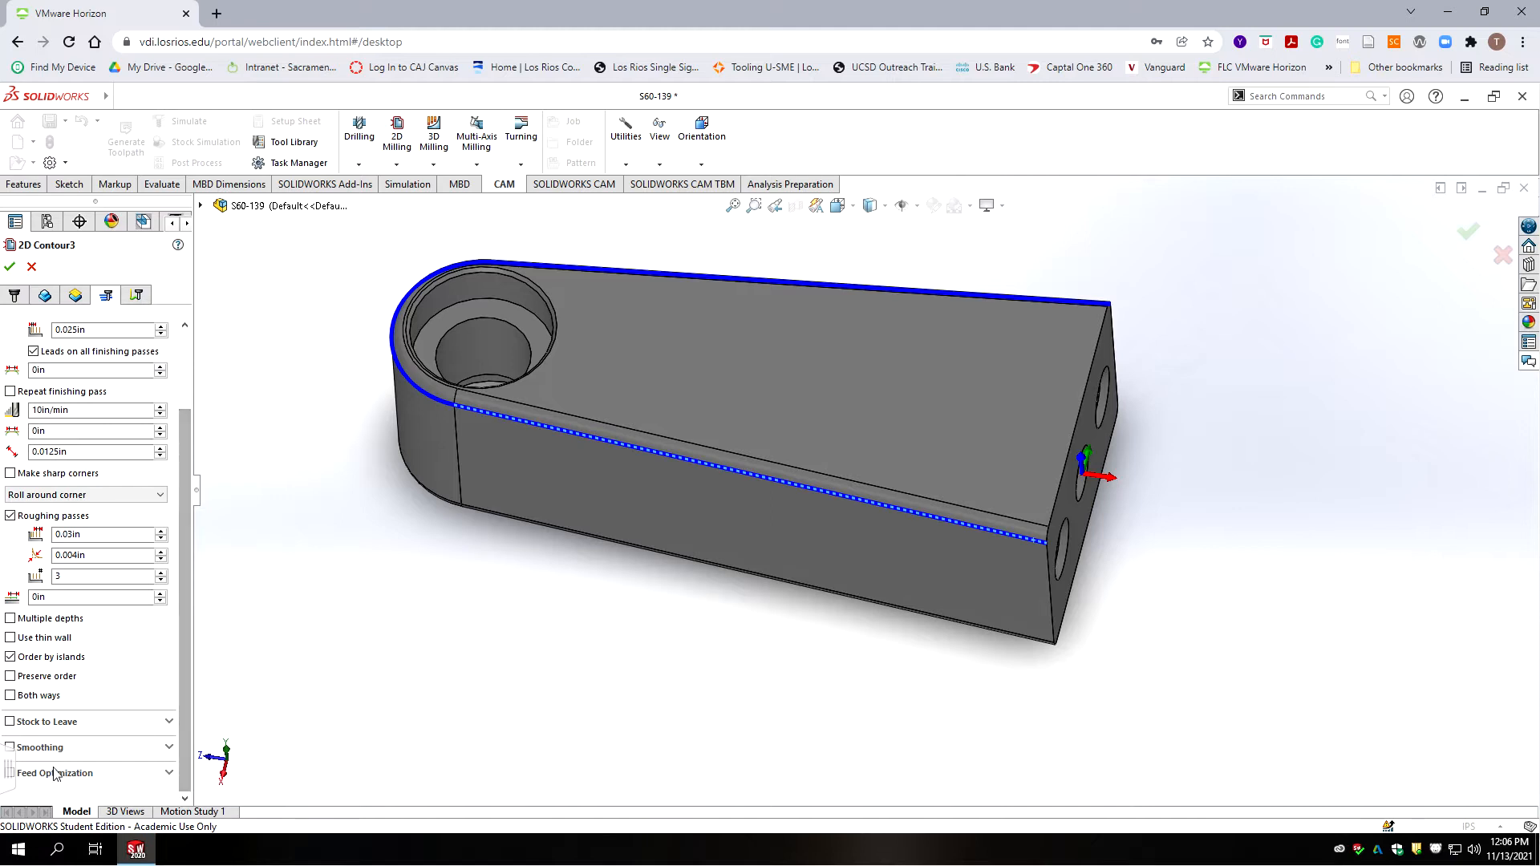
- Enable smoothing and set the contour's finishing stepover to 0.01 in
left_click(10, 747)
left_click_drag(186, 609, 193, 527)
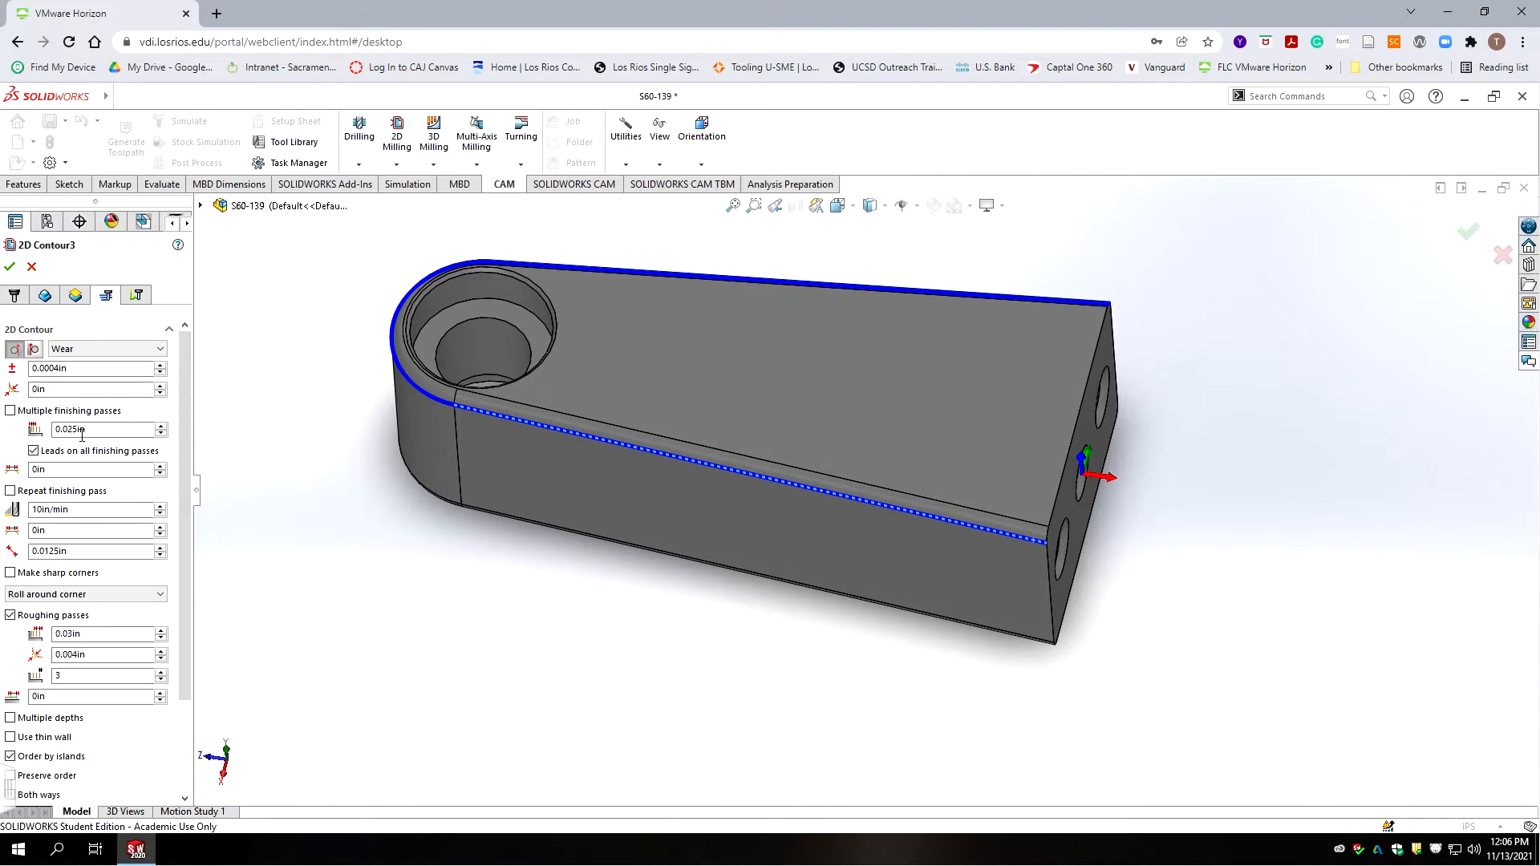
mouse_move(76, 433)
left_click_drag(77, 429, 67, 429)
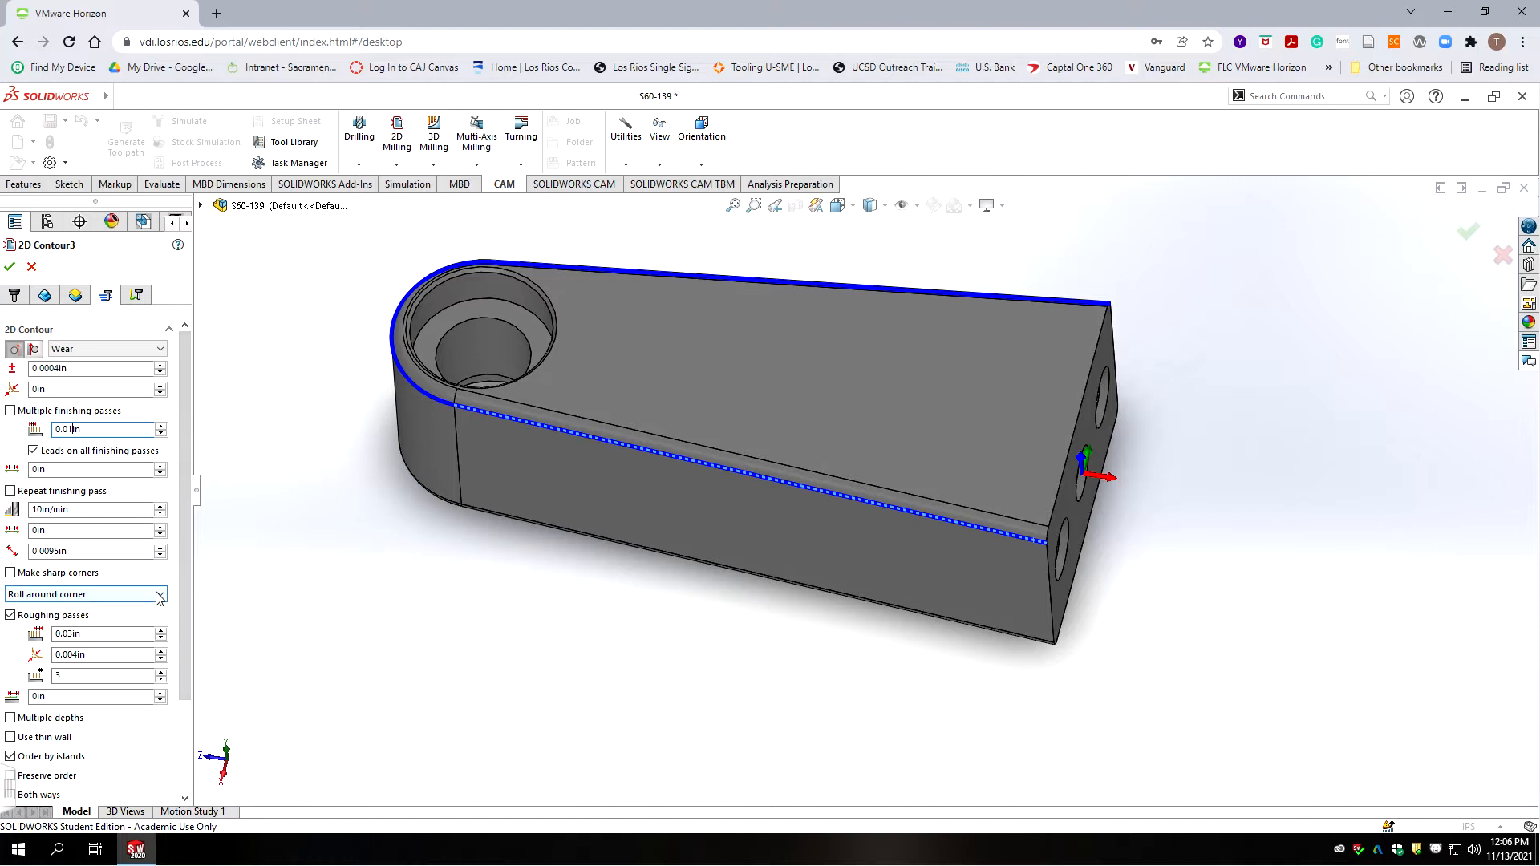
type("1")
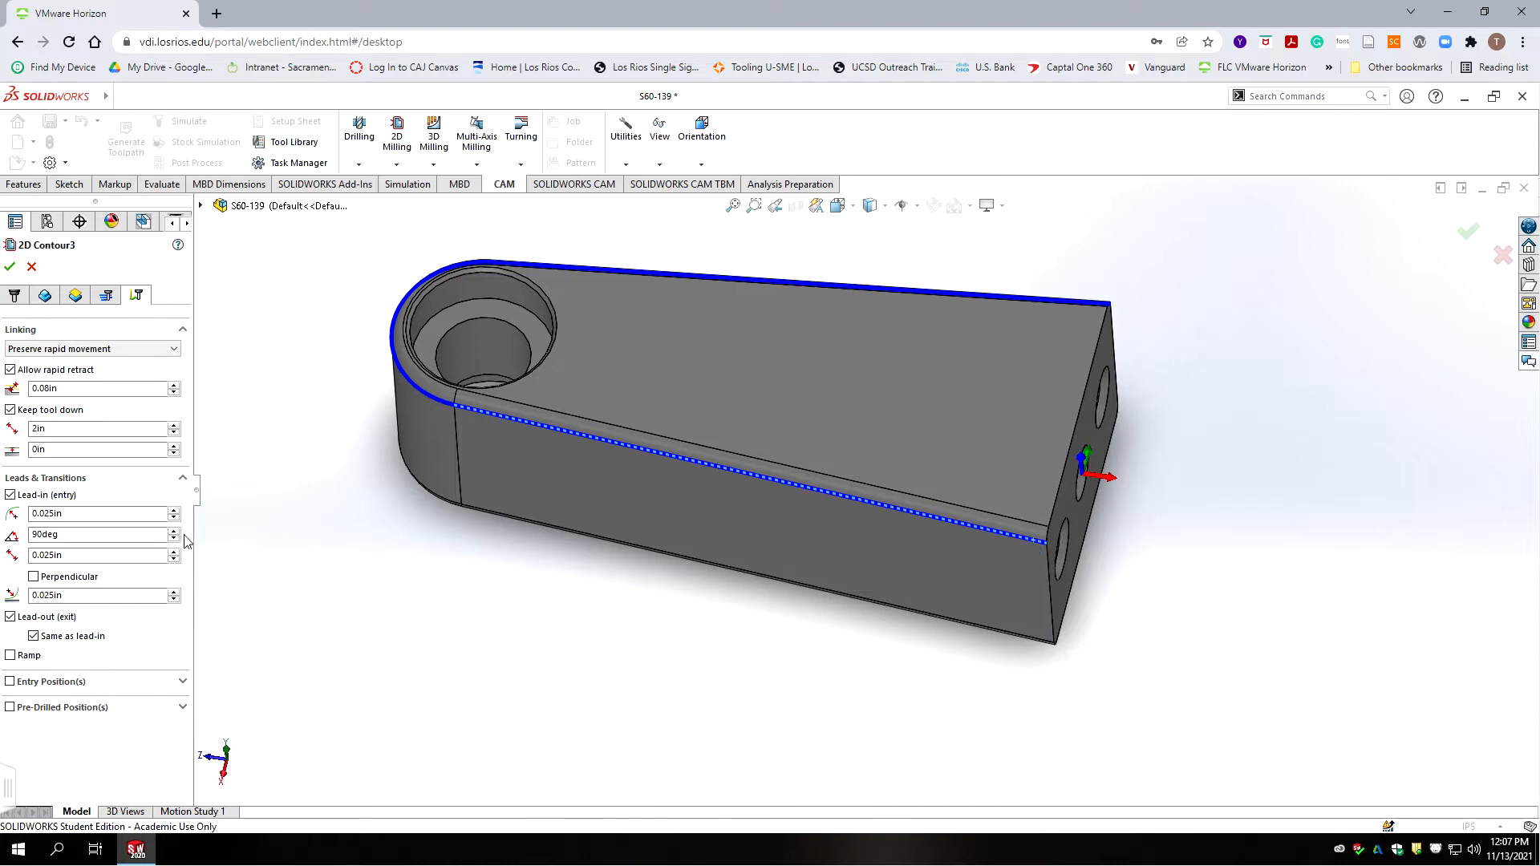
- Set the lead-in radius to 0 in, sweep angle to 0 deg and linear distance to 0.1 in, and accept the contour operation
left_click(70, 522)
double_click(70, 513)
type("0")
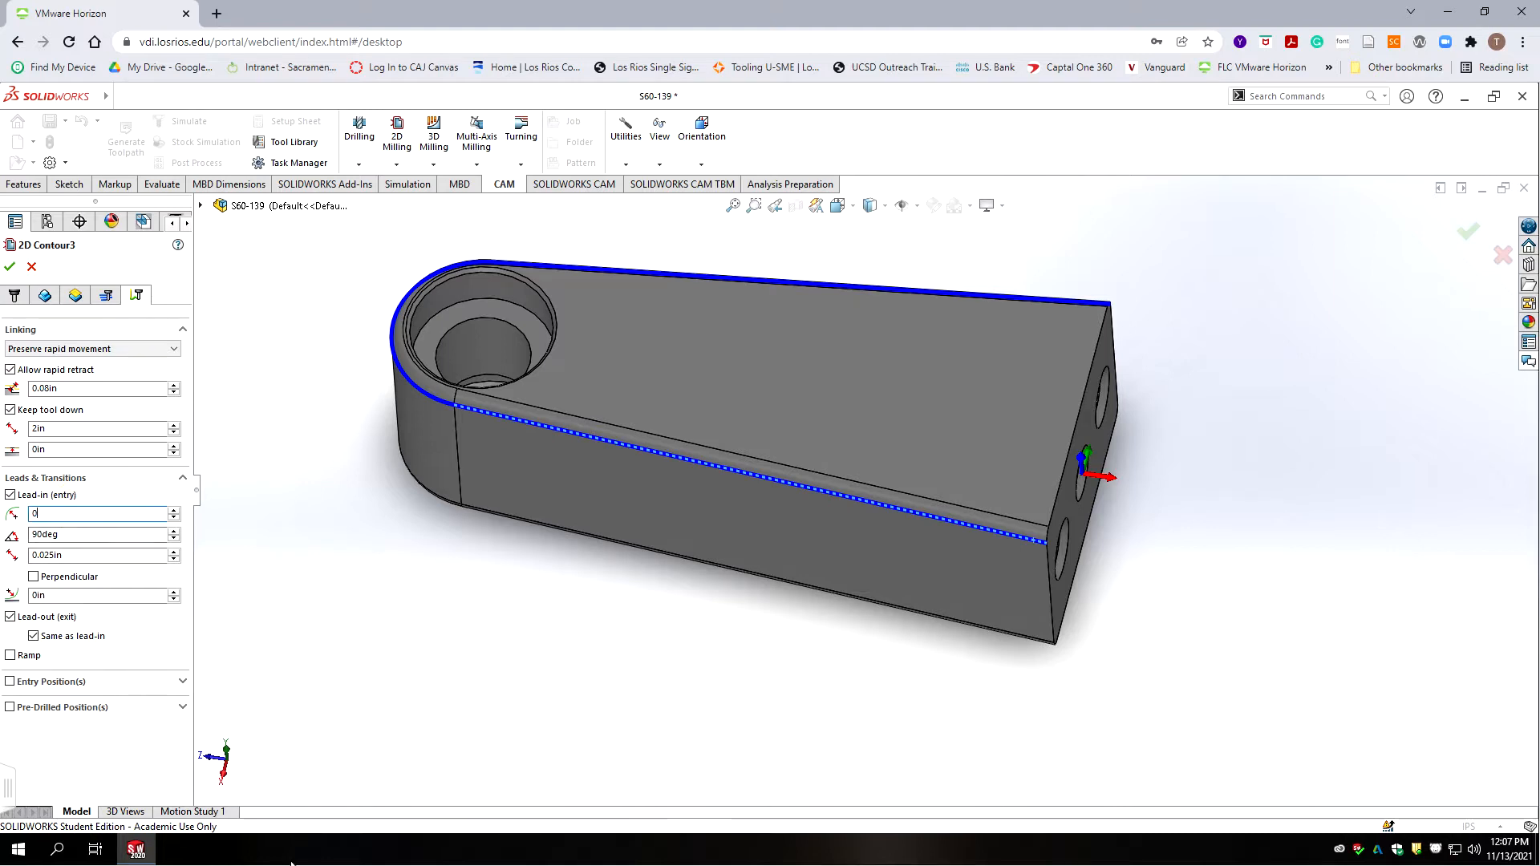
key("Tab")
type("0.")
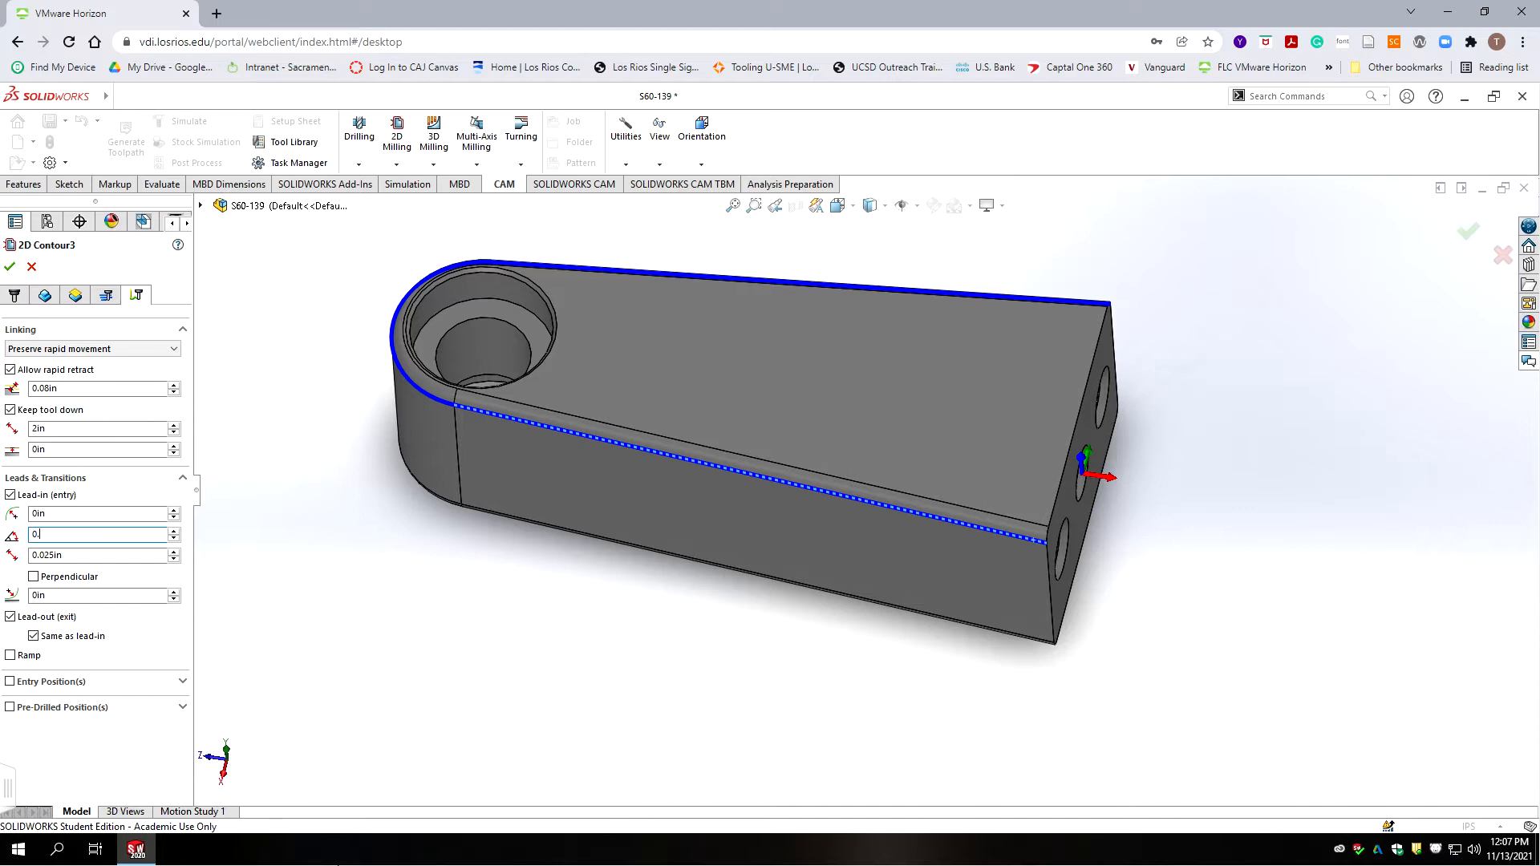
key("Tab")
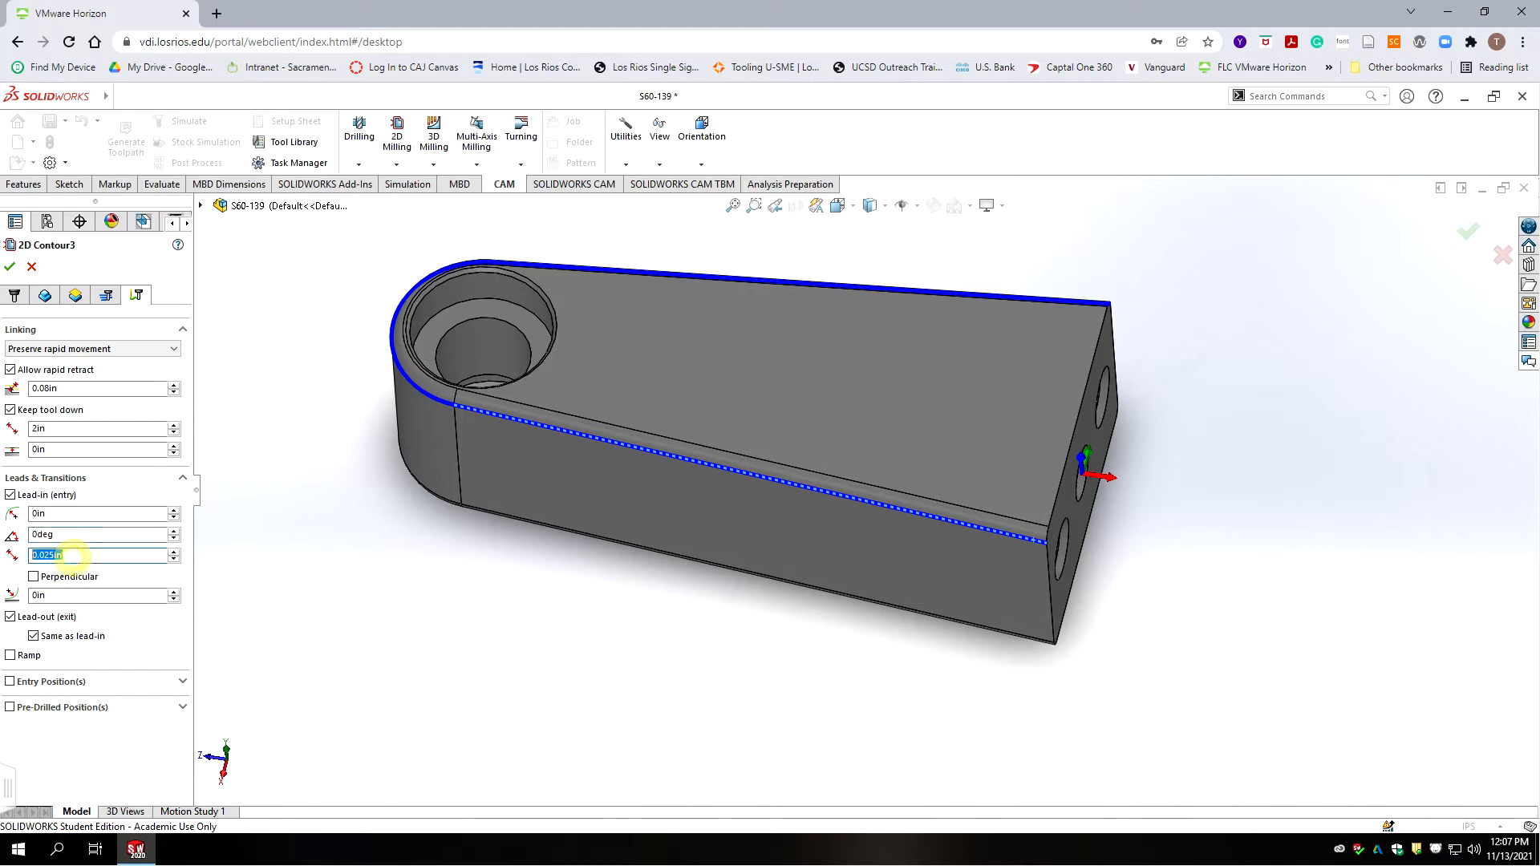
type(".1")
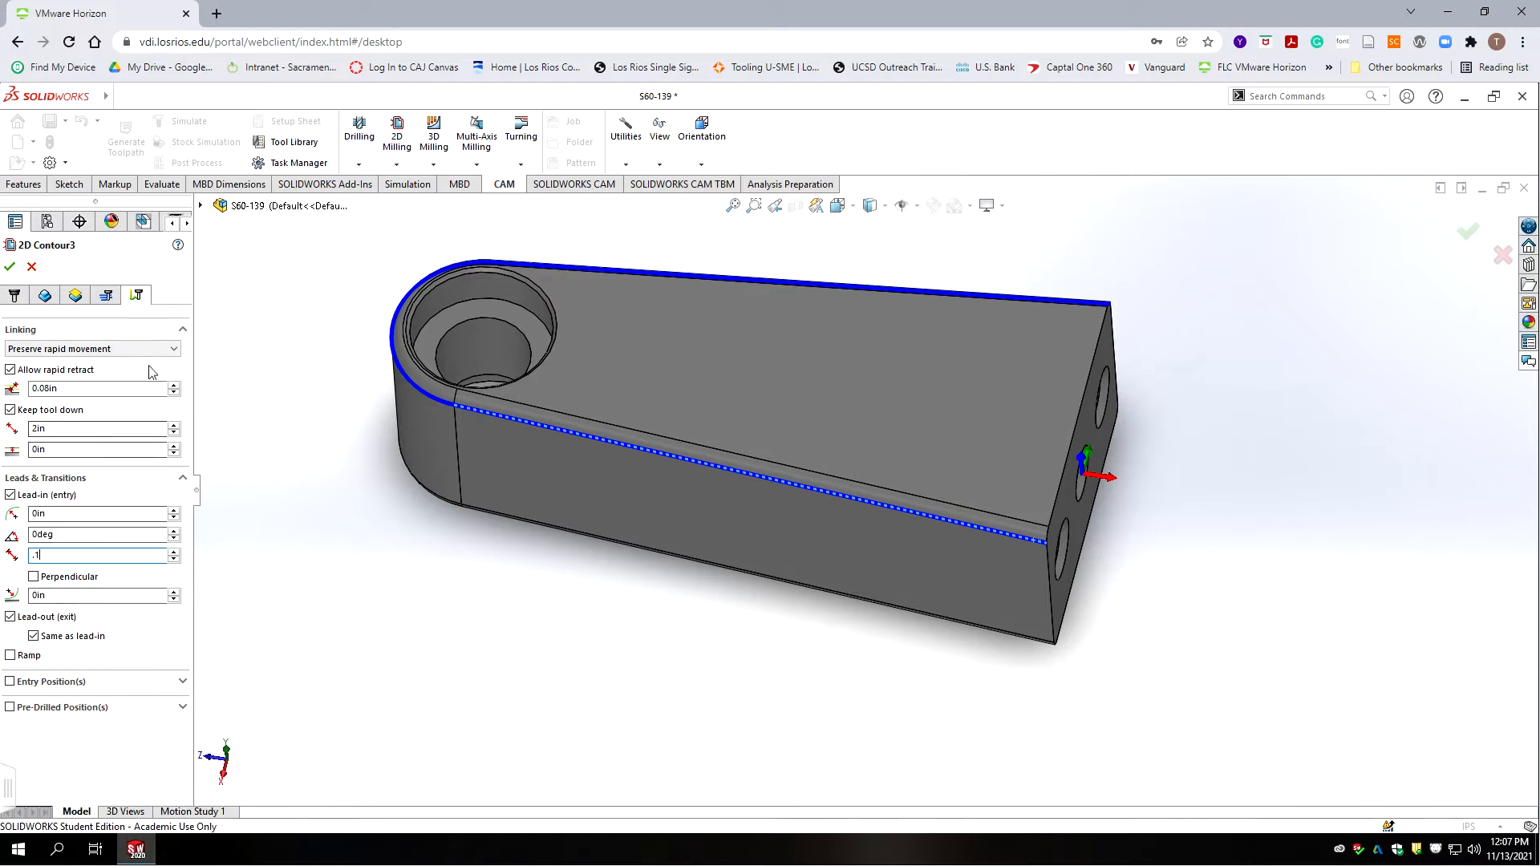
left_click(9, 267)
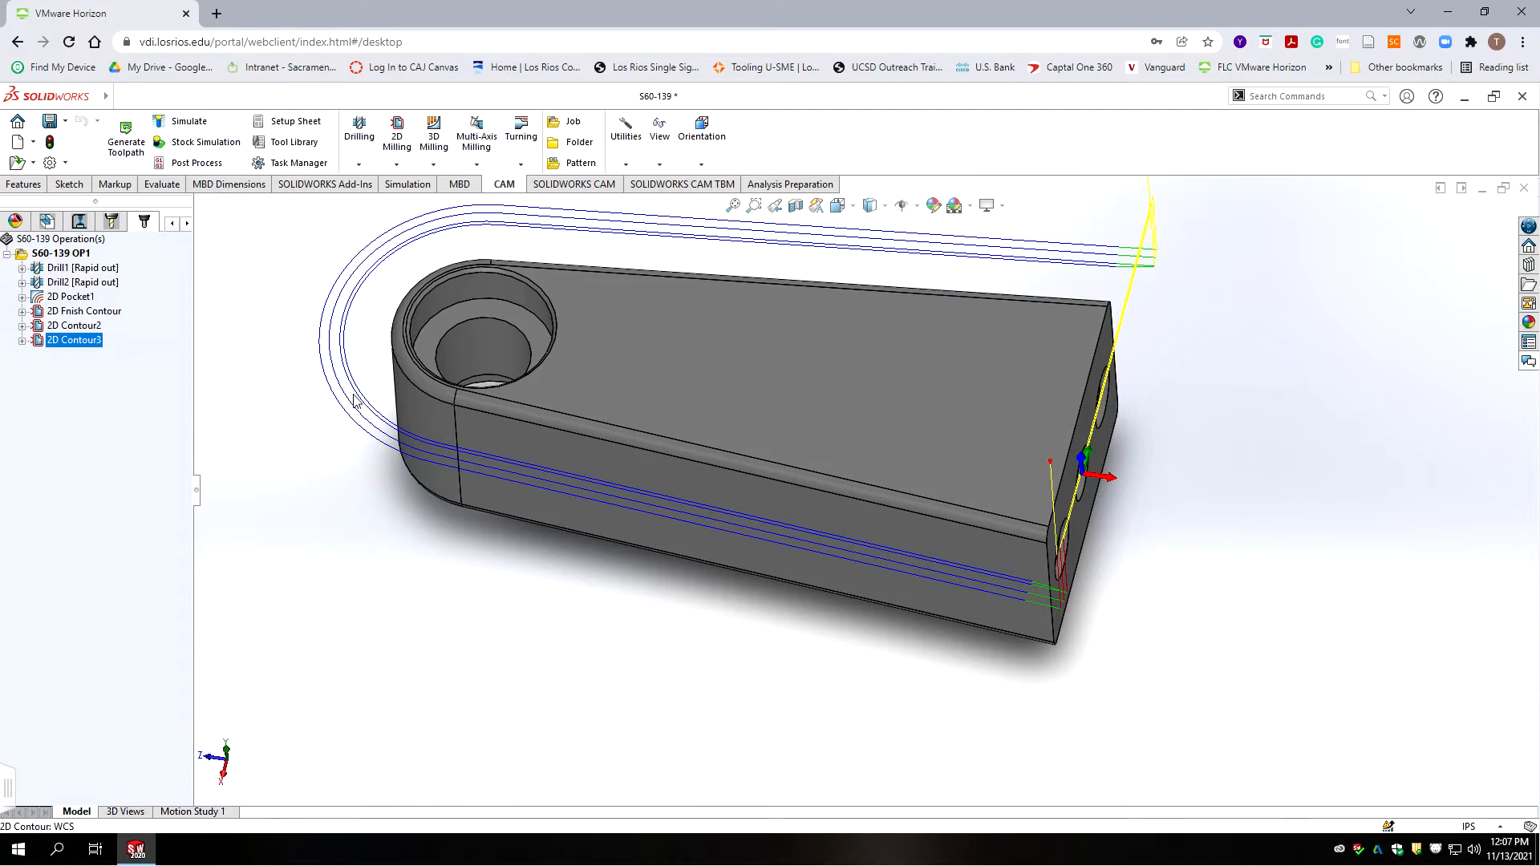
left_click(102, 428)
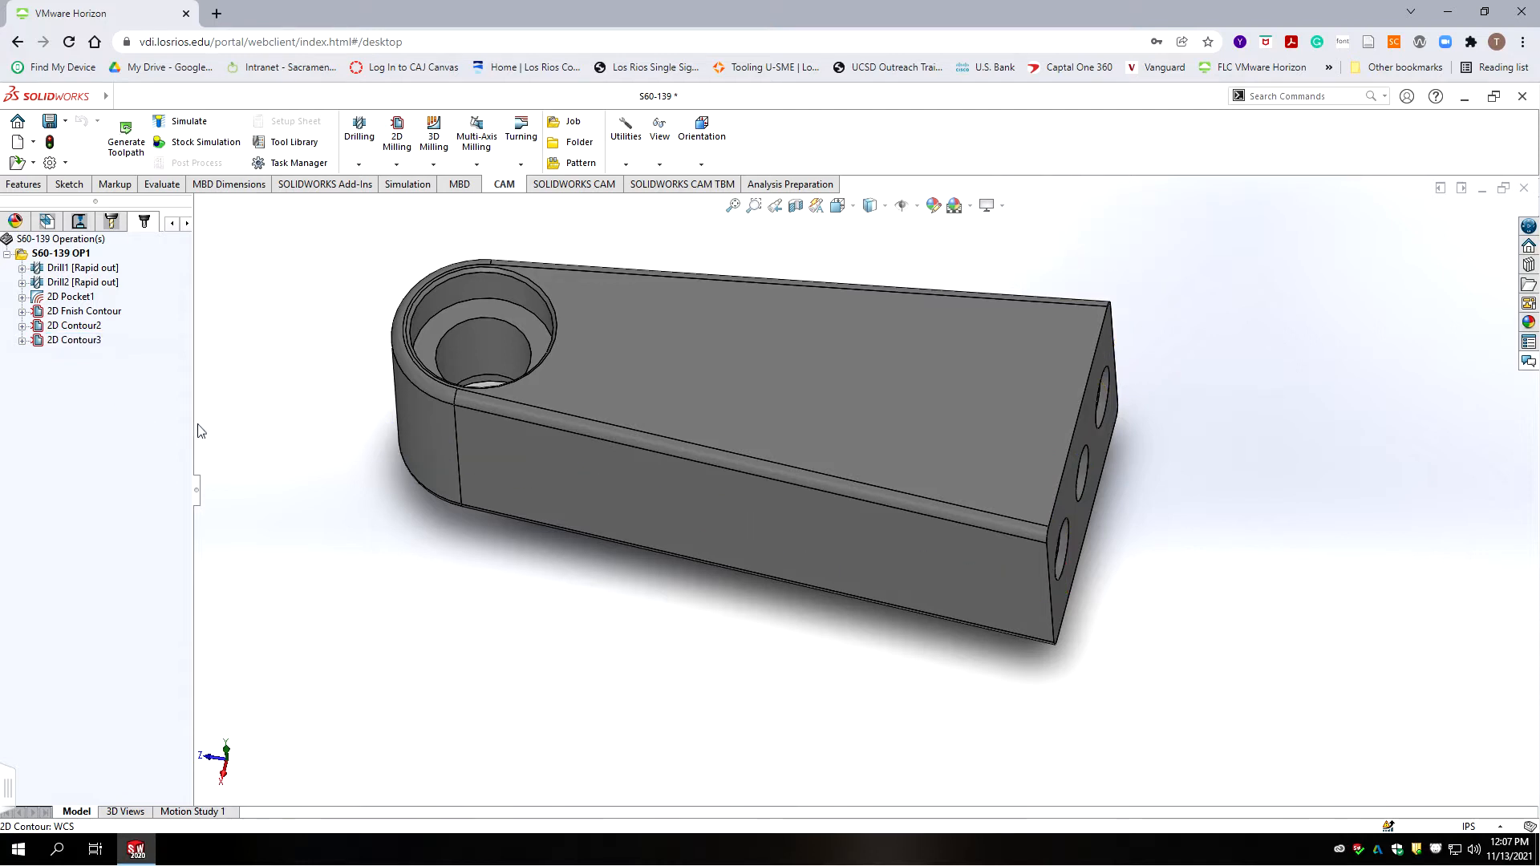
- Create another 2D Contour operation using the same long edge of the outer profile
left_click(395, 166)
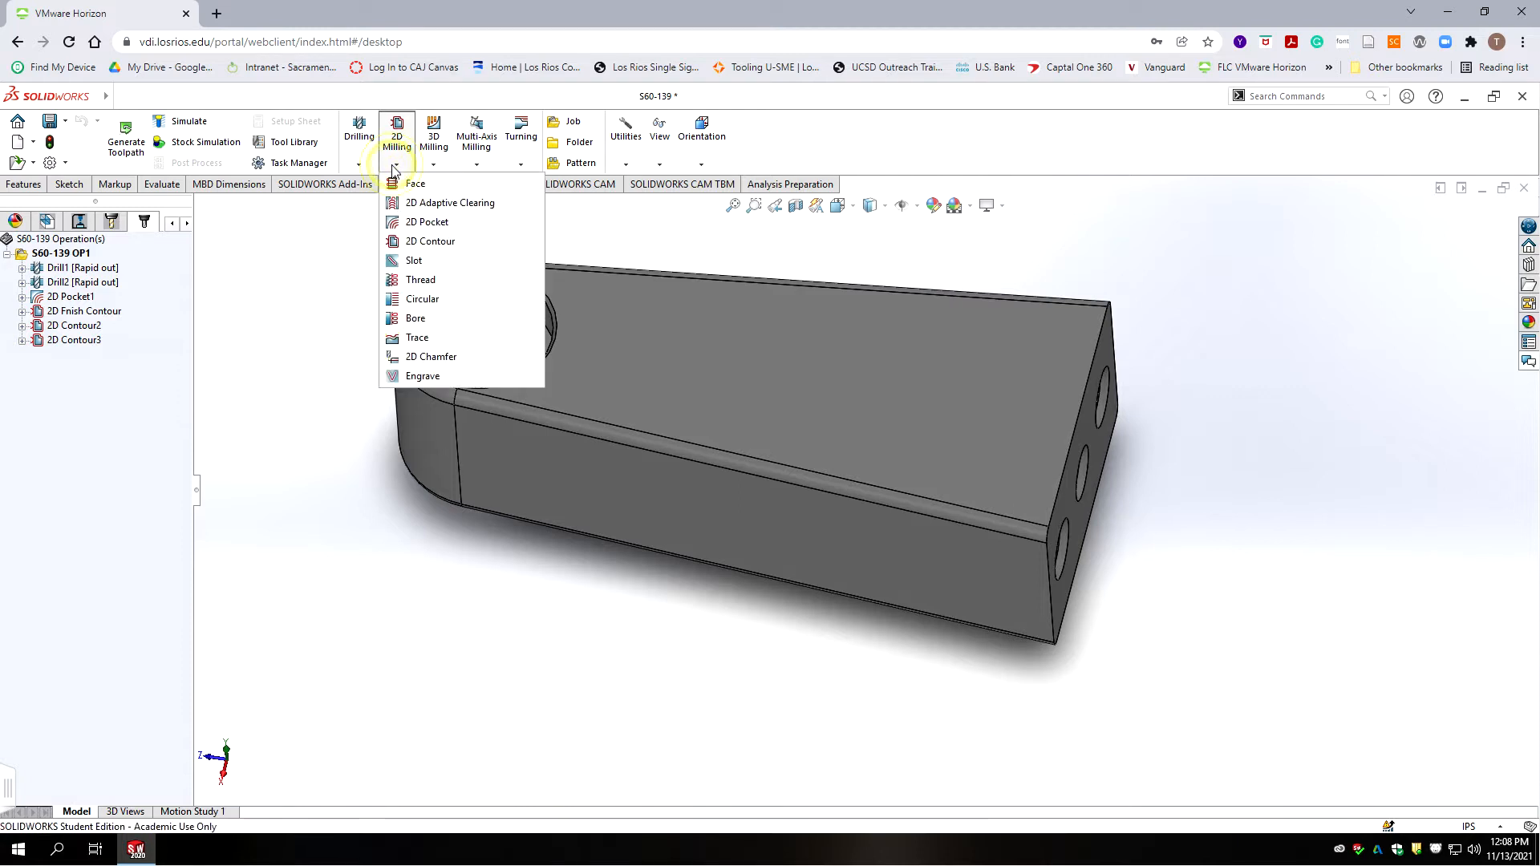
left_click(411, 241)
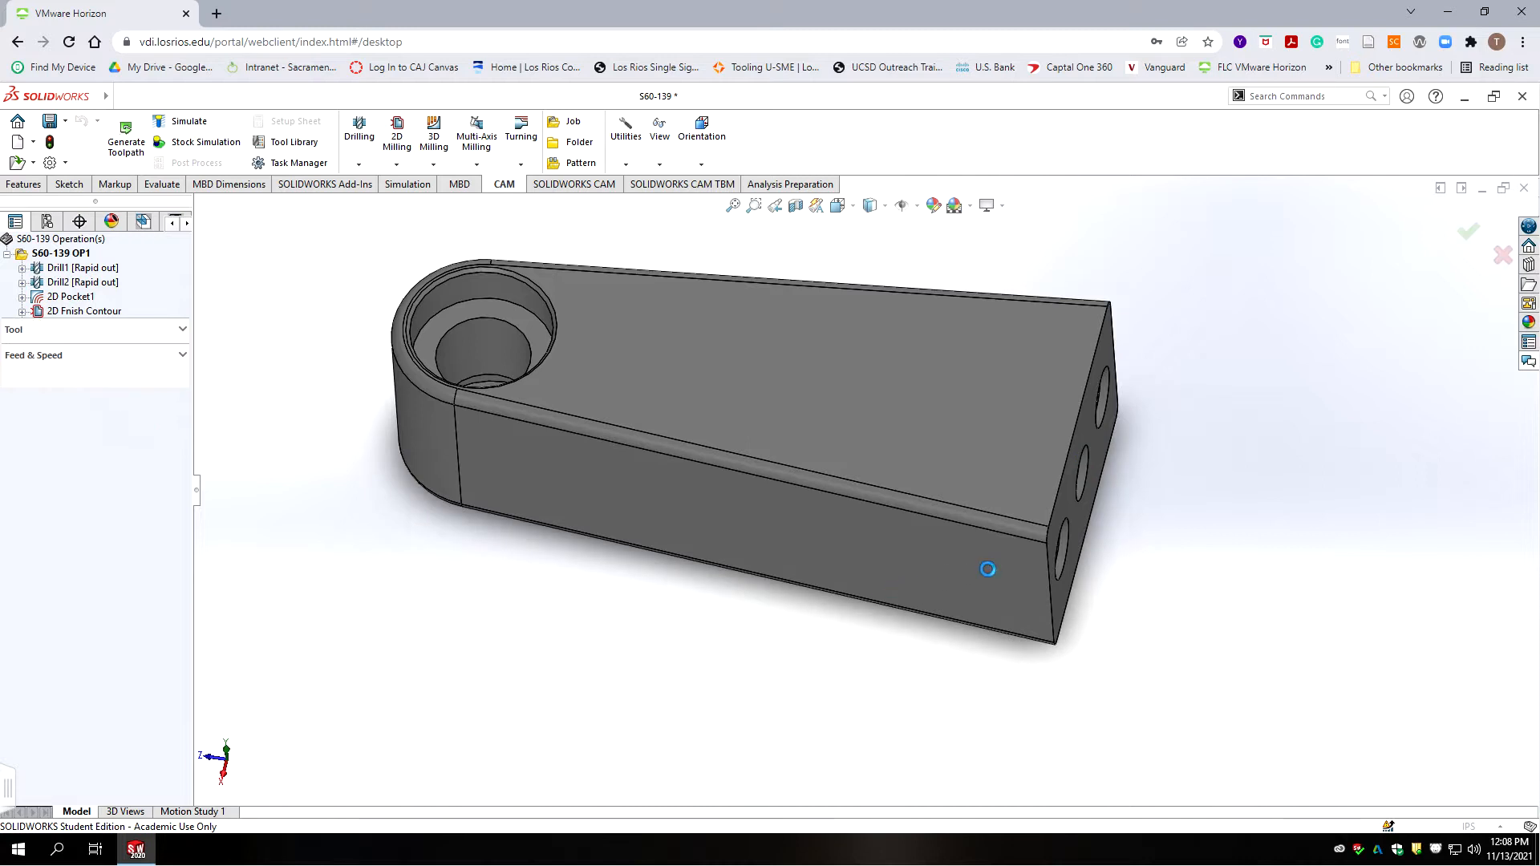
left_click(1039, 544)
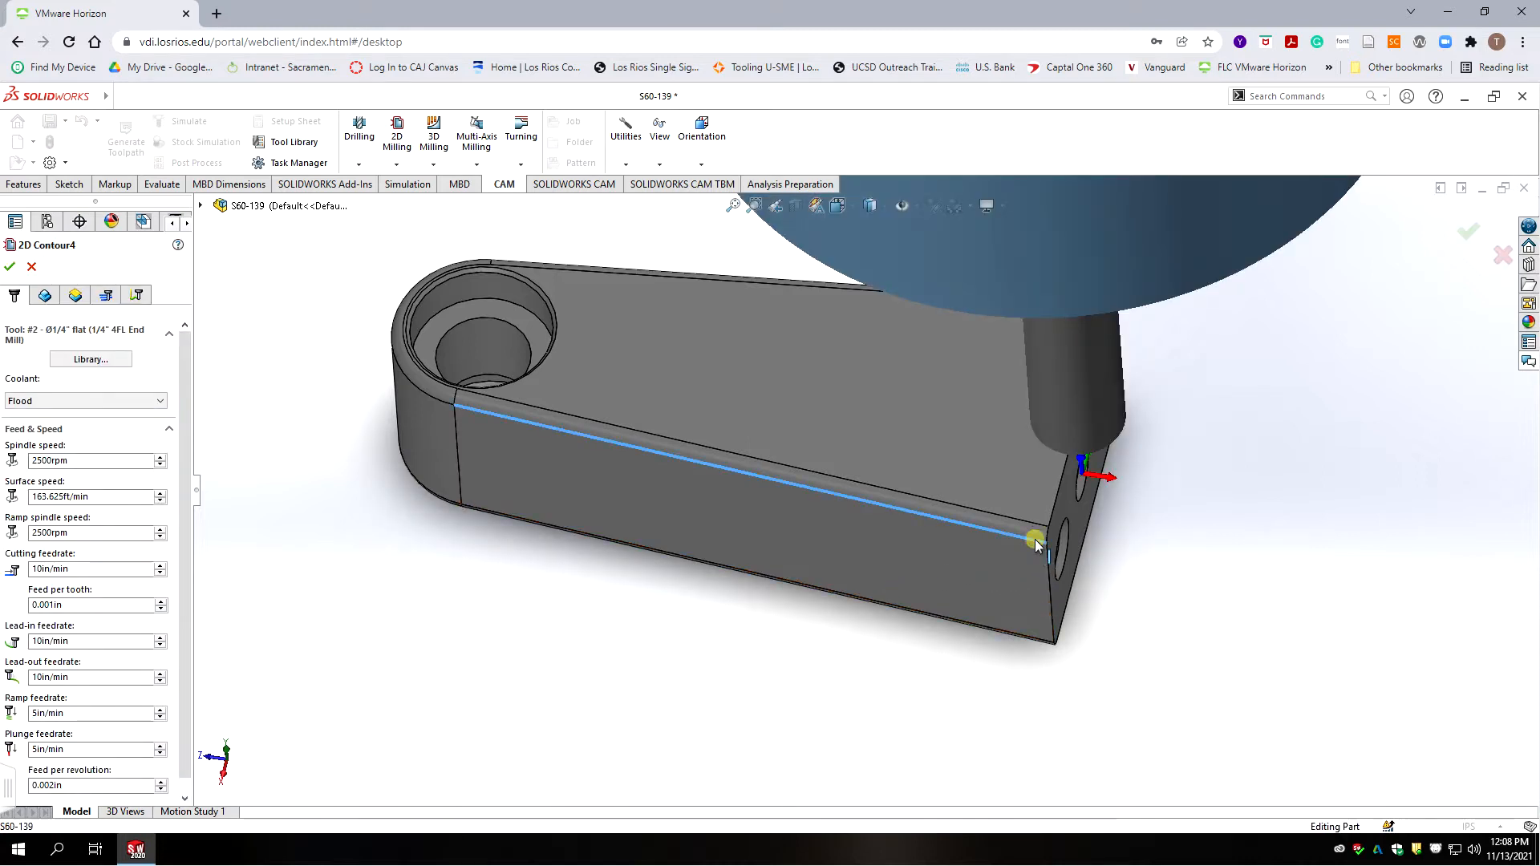
- Assign tool #21, the 1/4" R0.03" corner rounding end mill, from the S60-Mill library to the new contour
left_click(14, 295)
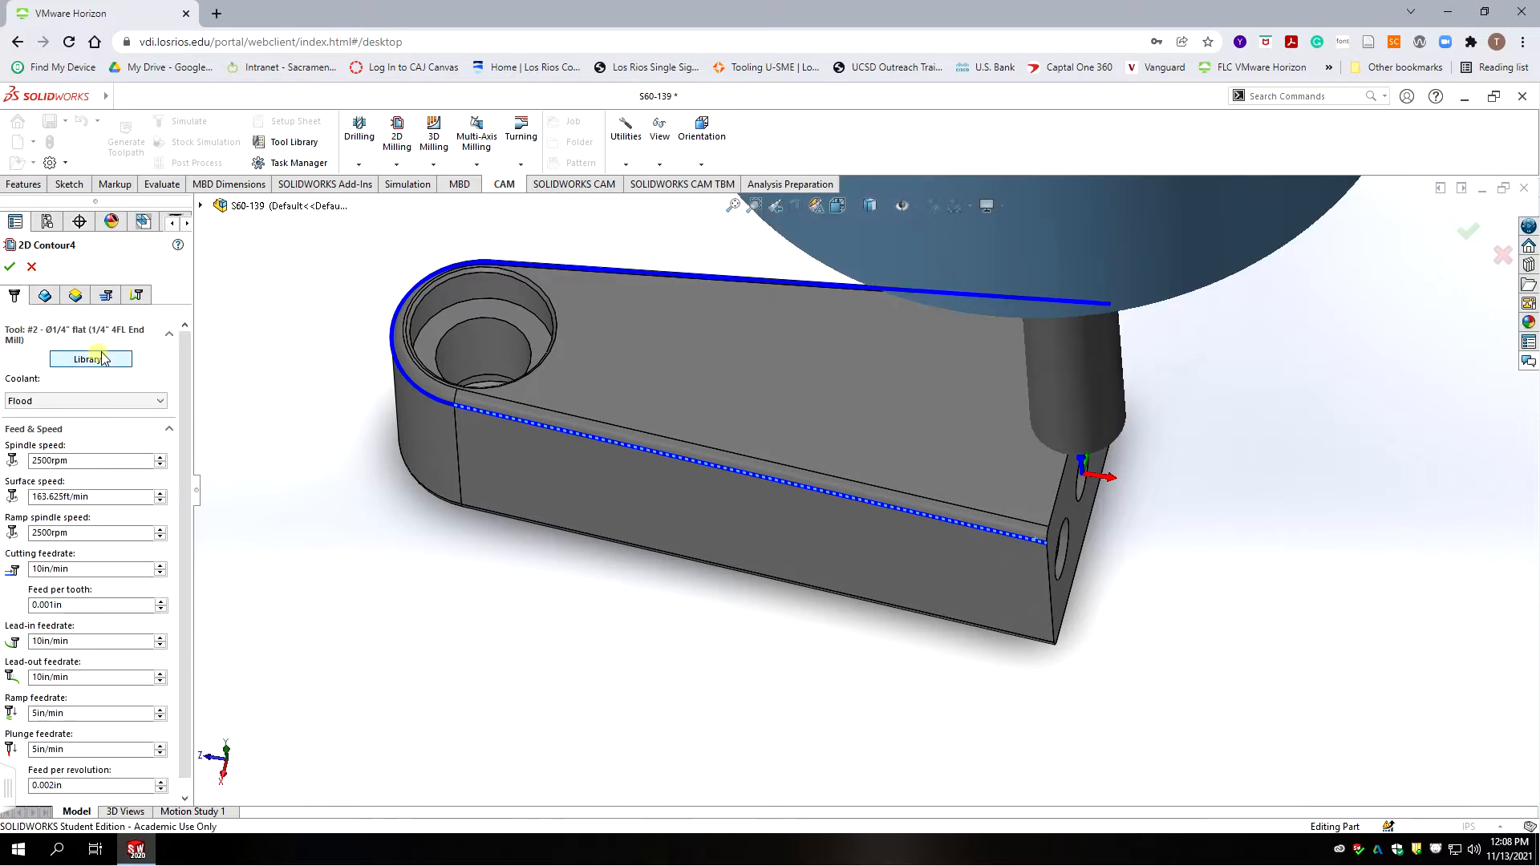
left_click(95, 358)
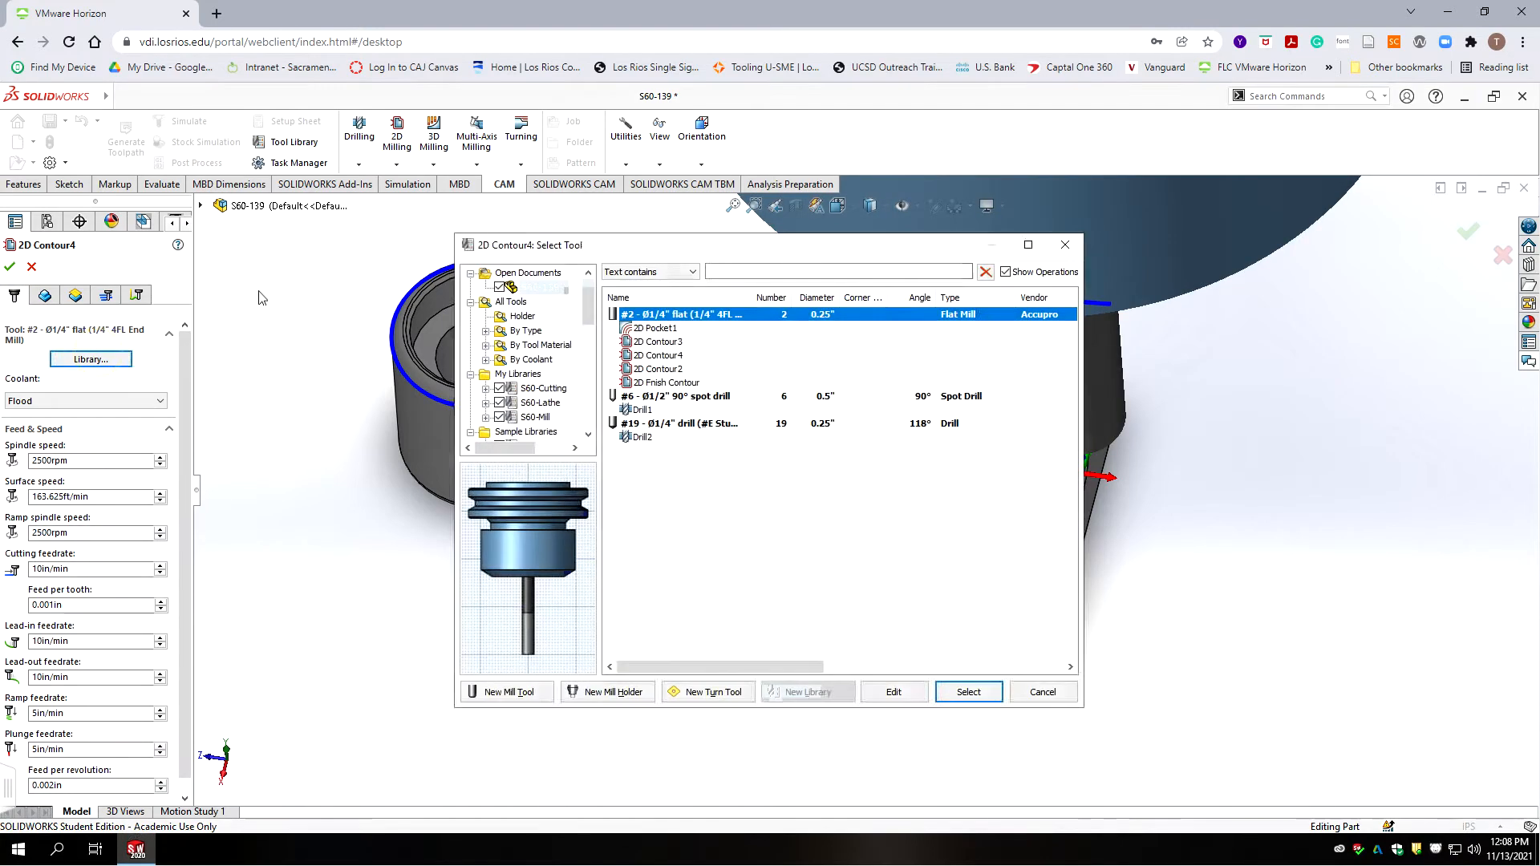
left_click(535, 417)
left_click(699, 588)
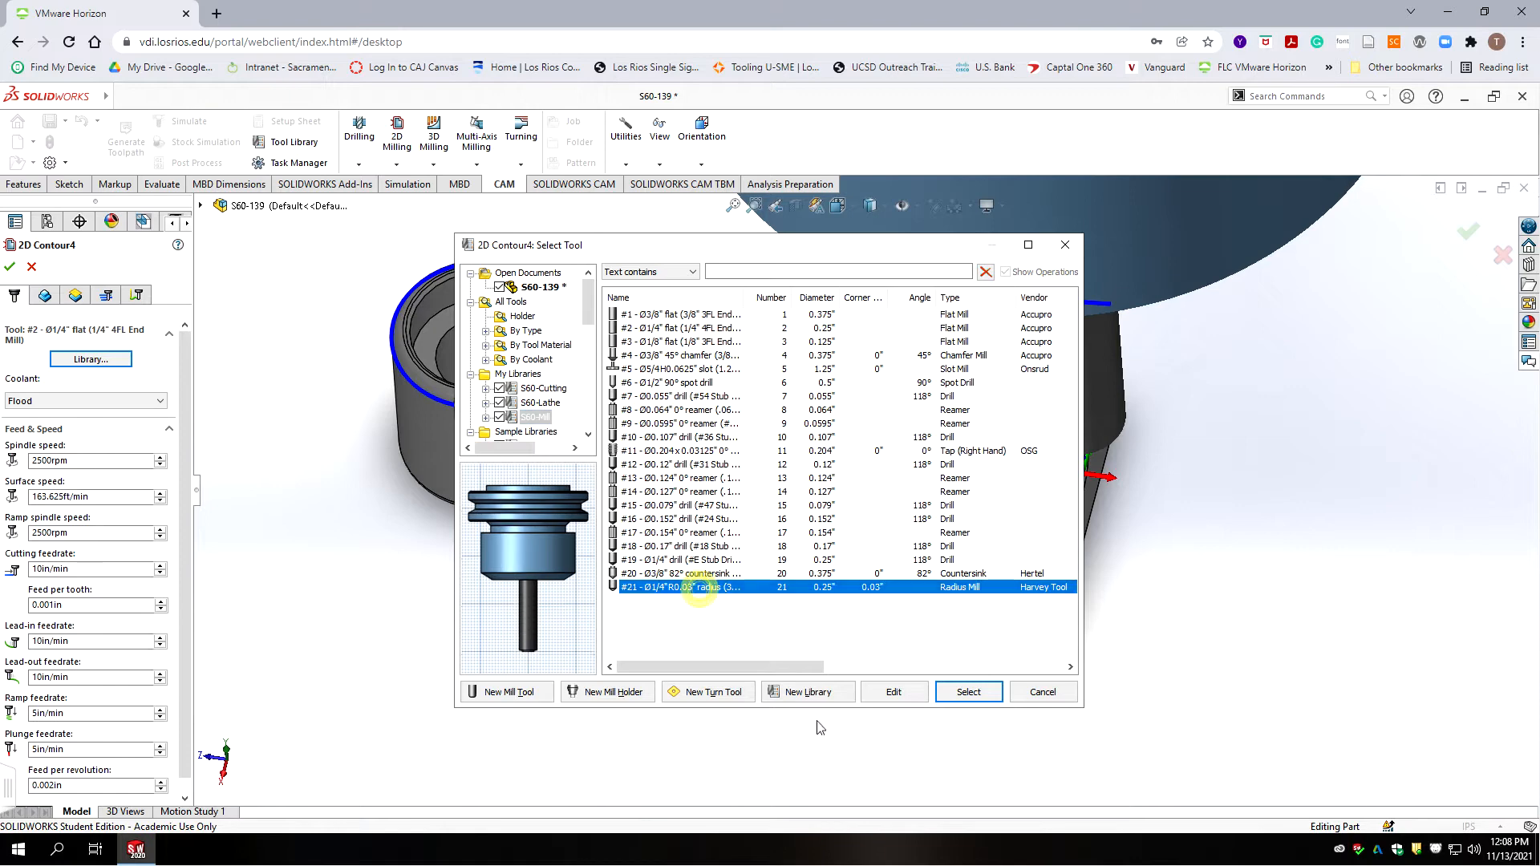
left_click(969, 693)
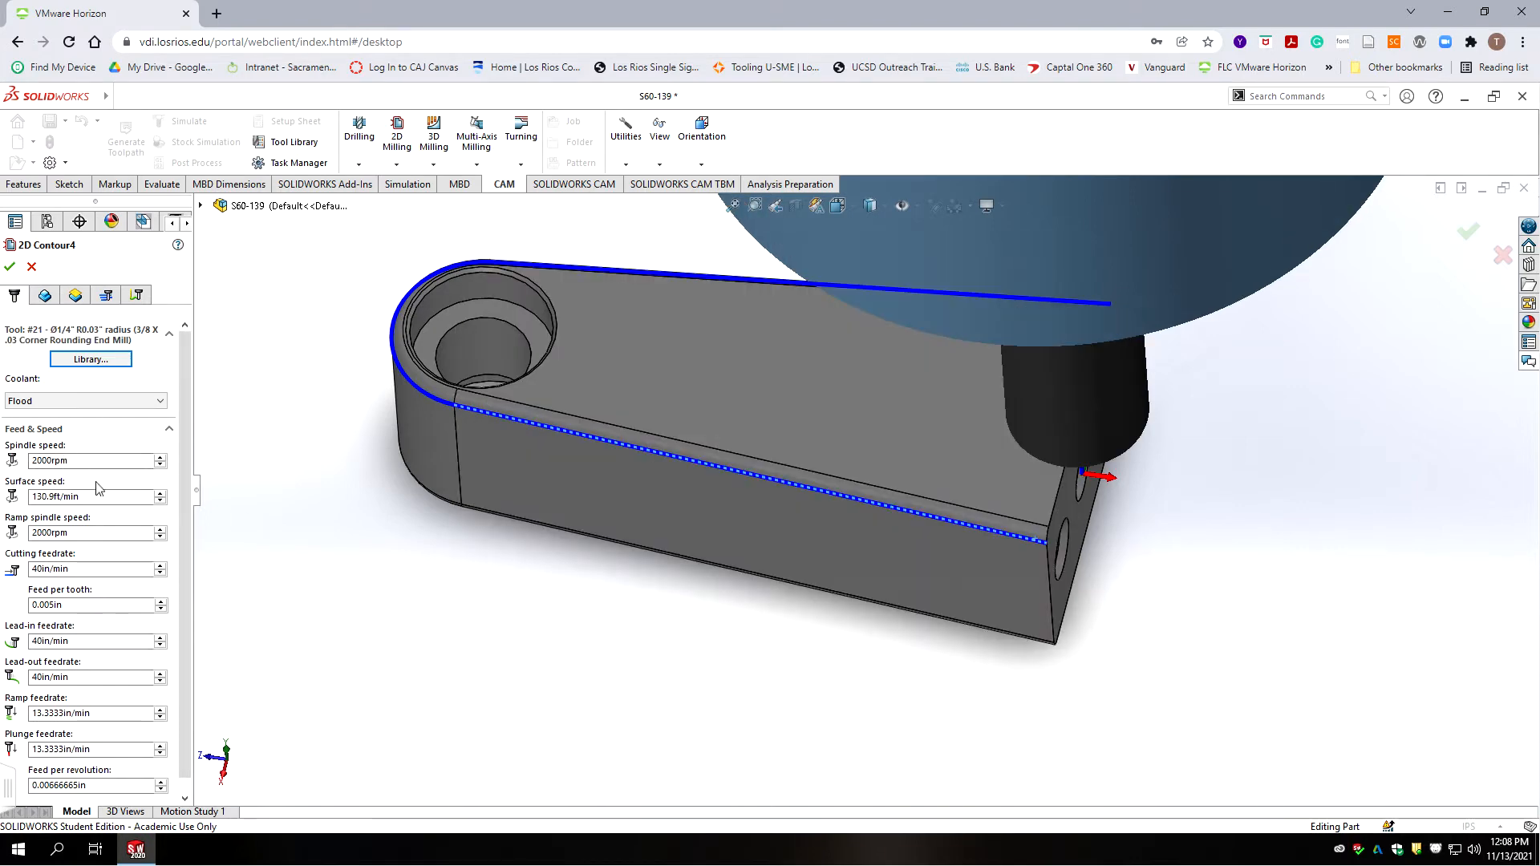
- Set the corner-rounding contour's compensation type to Wear and its finishing overlap to 0.005 in
left_click(76, 295)
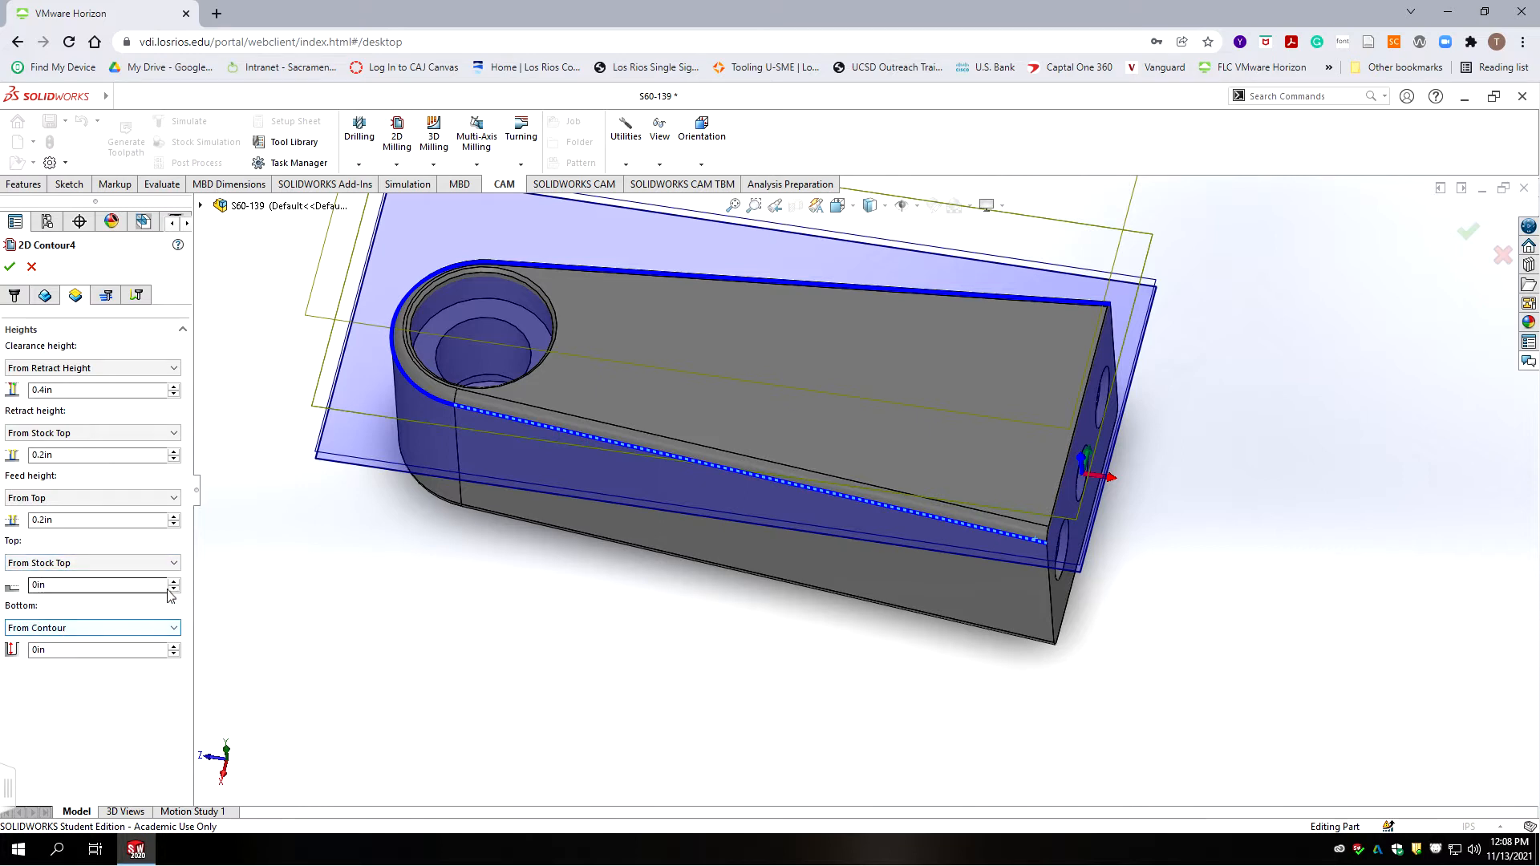
left_click(108, 300)
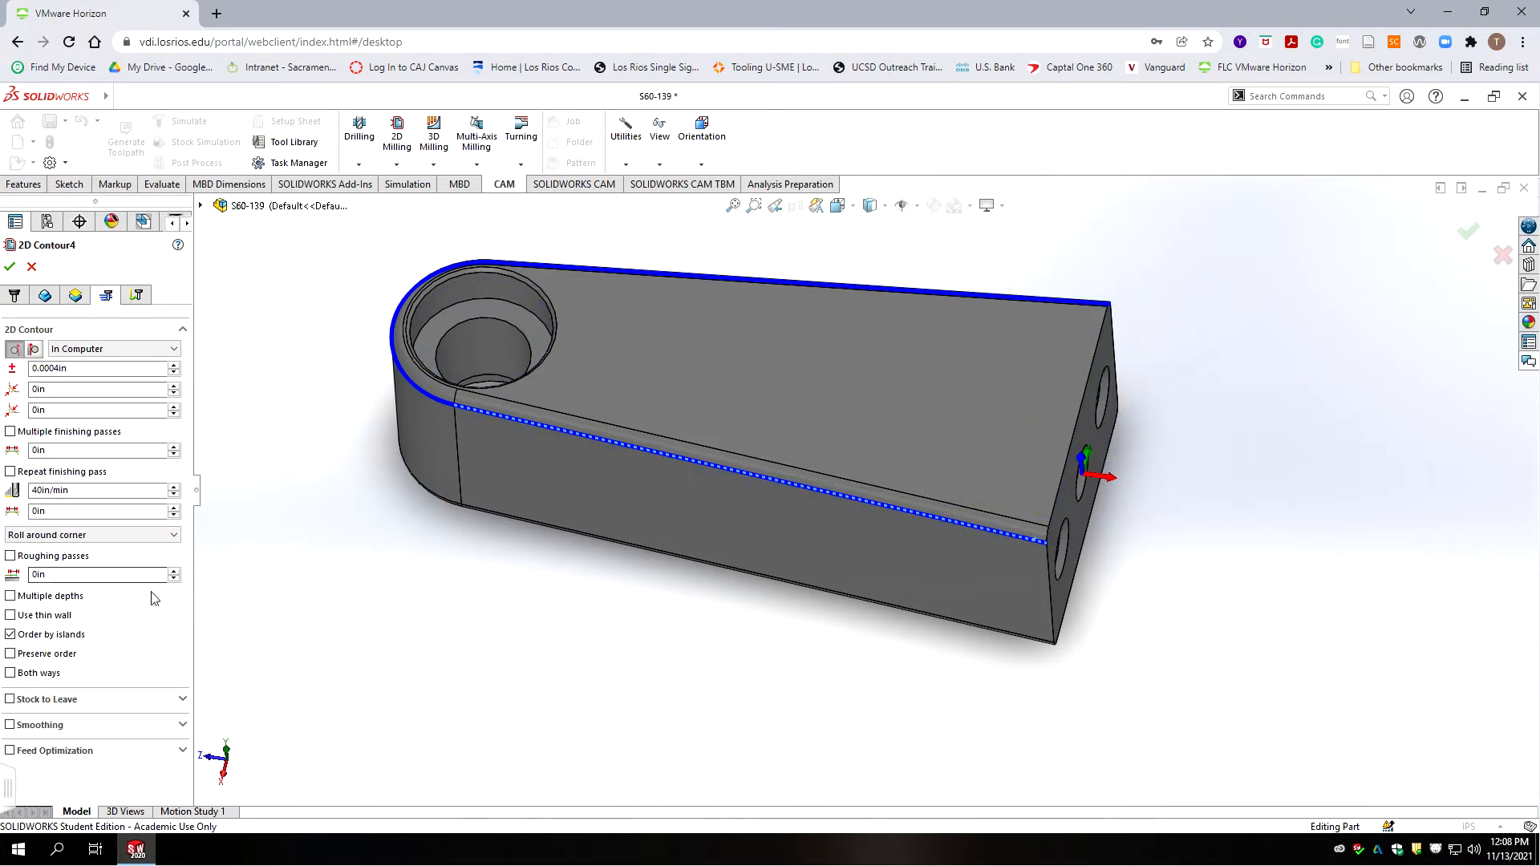
left_click(92, 356)
left_click(77, 390)
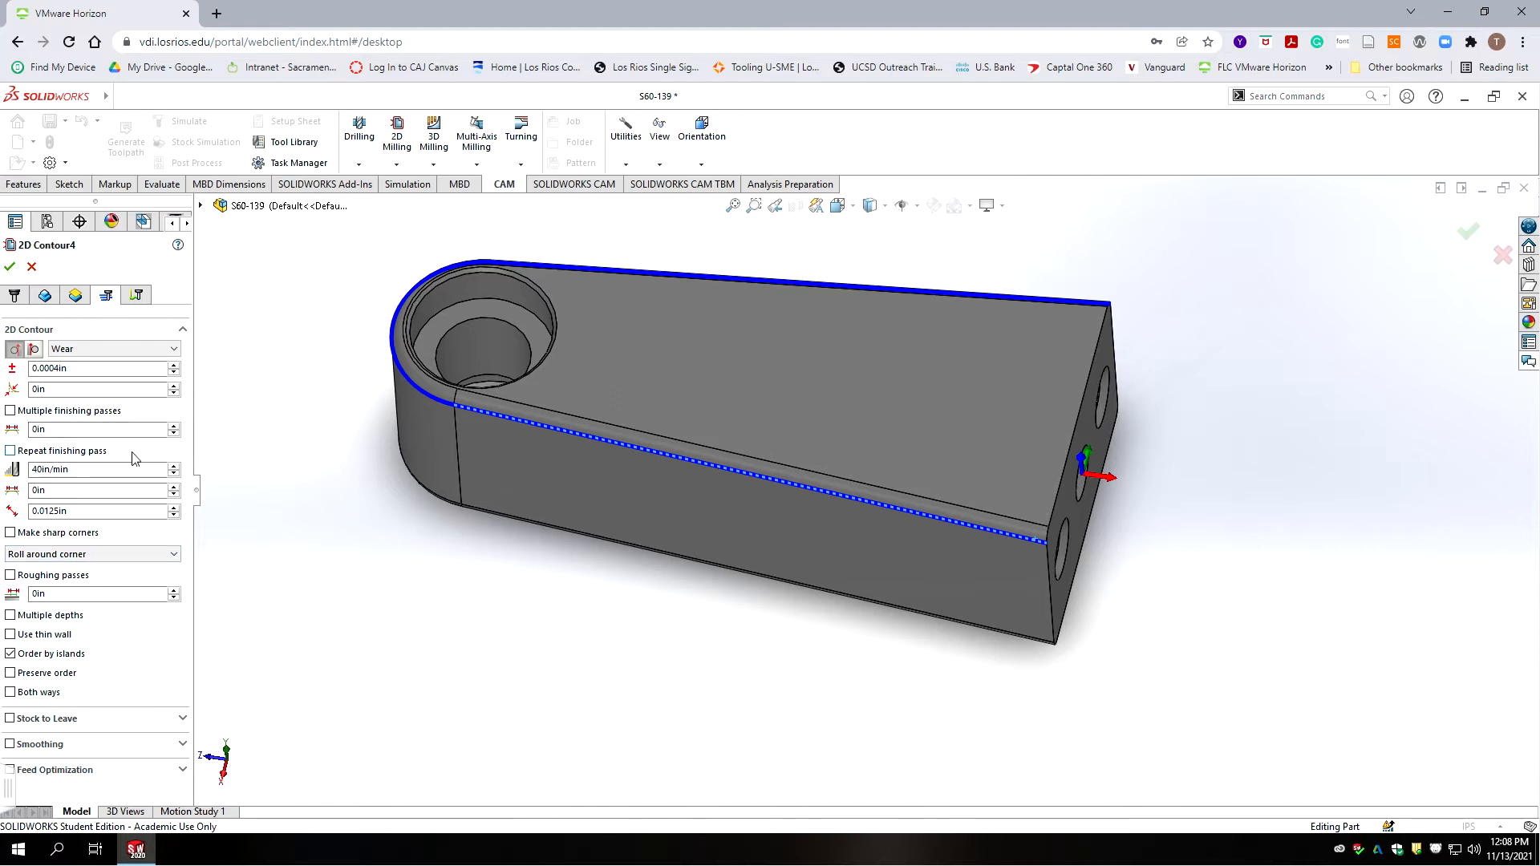
left_click(56, 431)
type(".02")
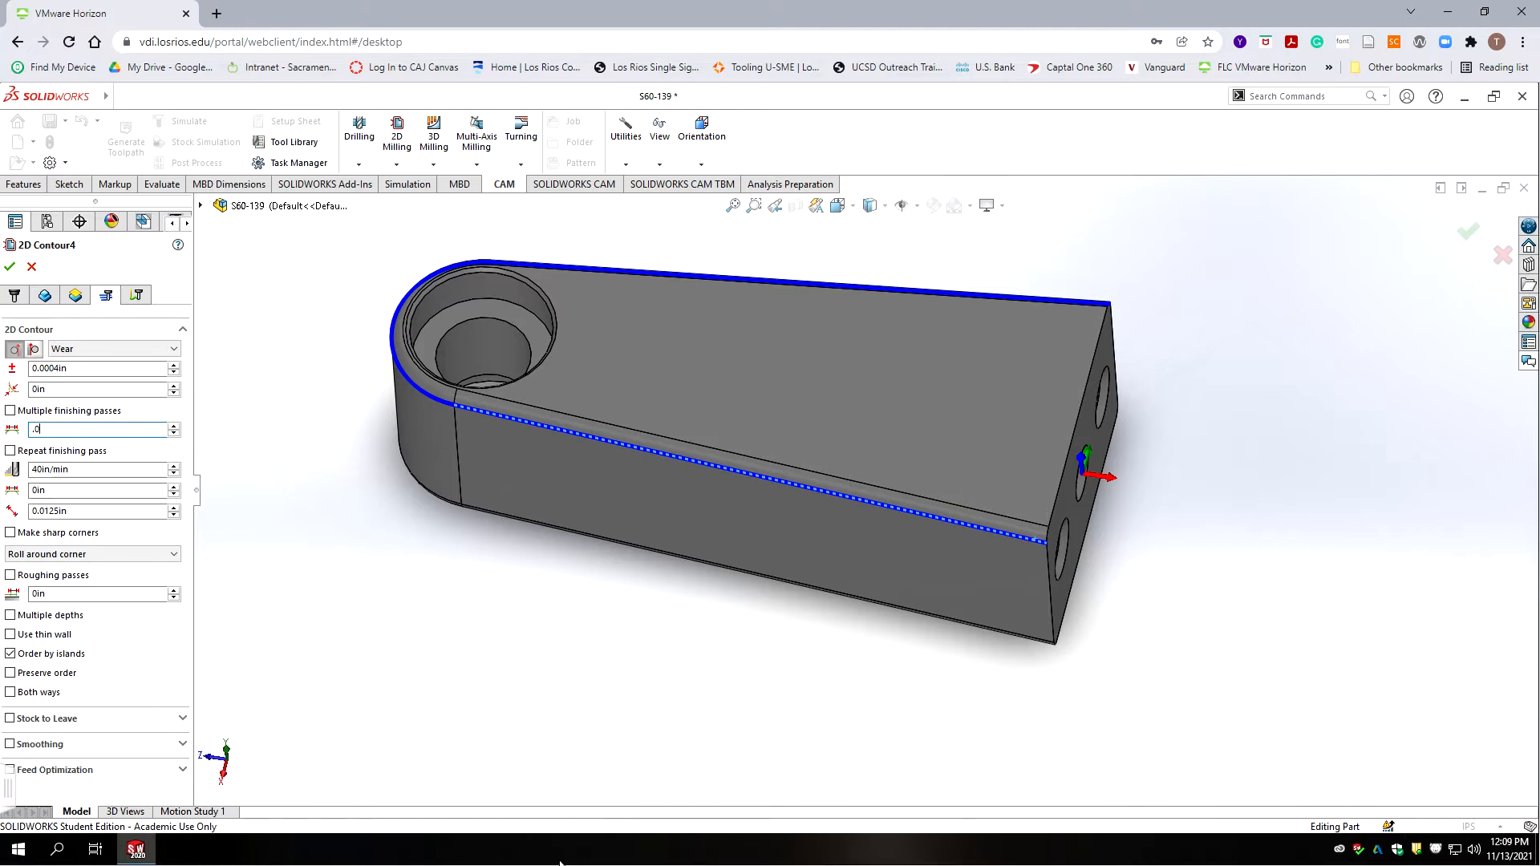
- Enable roughing passes for the contour with a stepover of 0.01 in
left_click(10, 575)
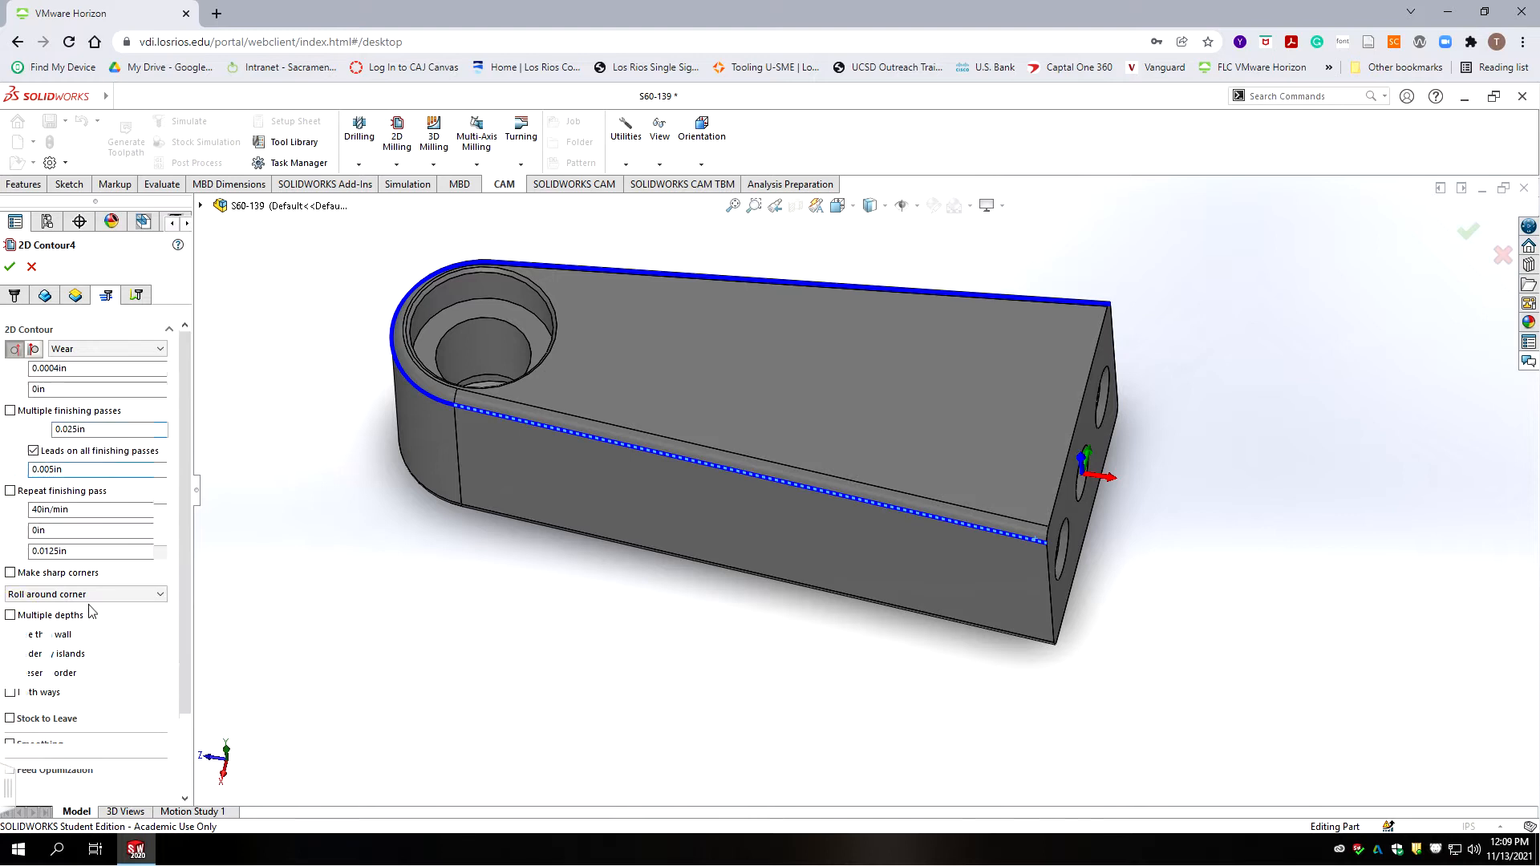
scroll(174, 609, "down", 3)
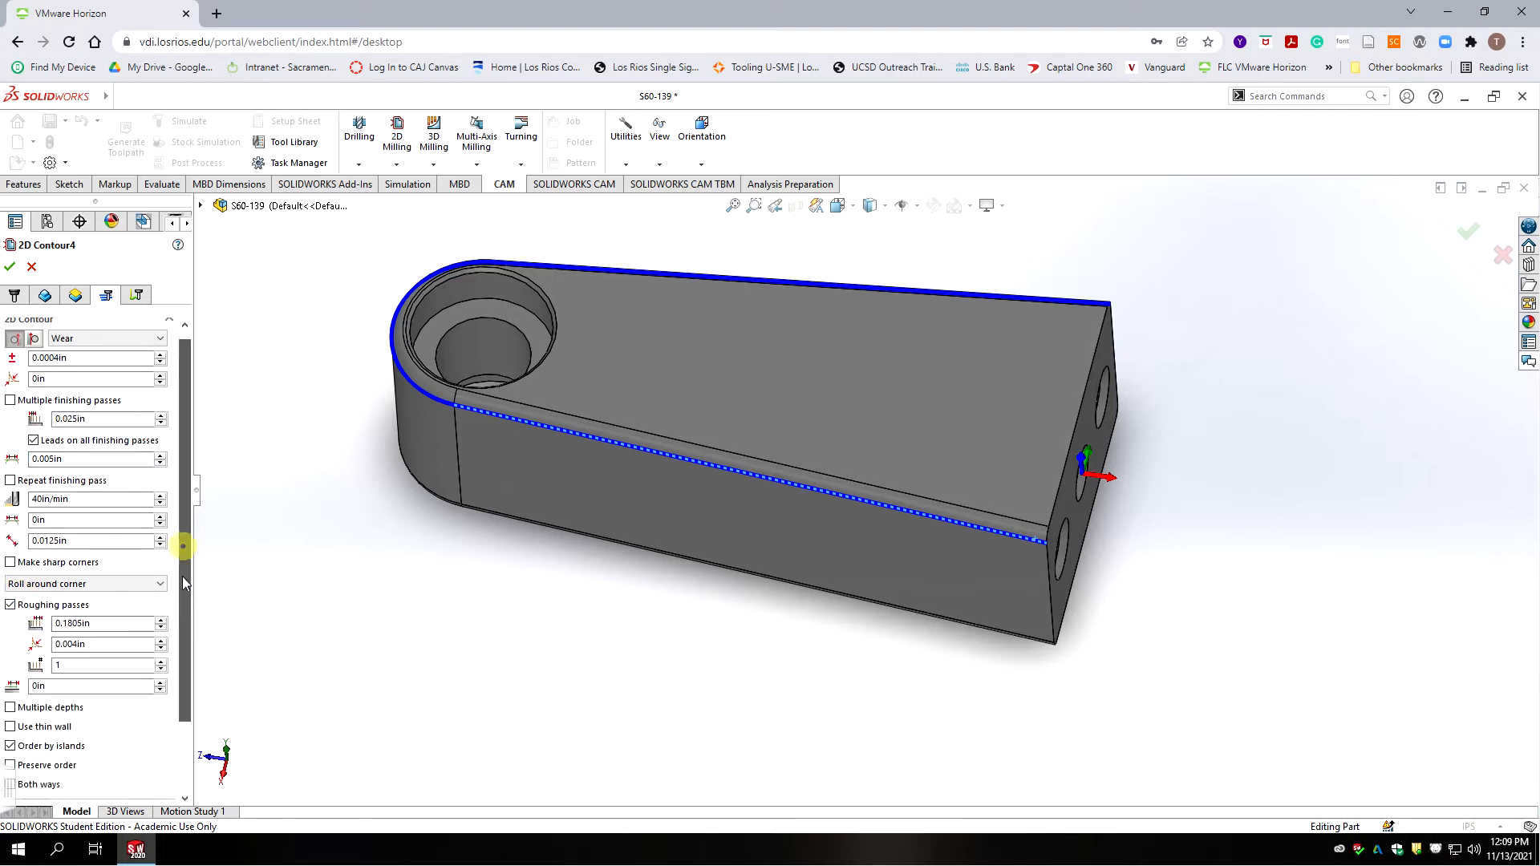
left_click(99, 533)
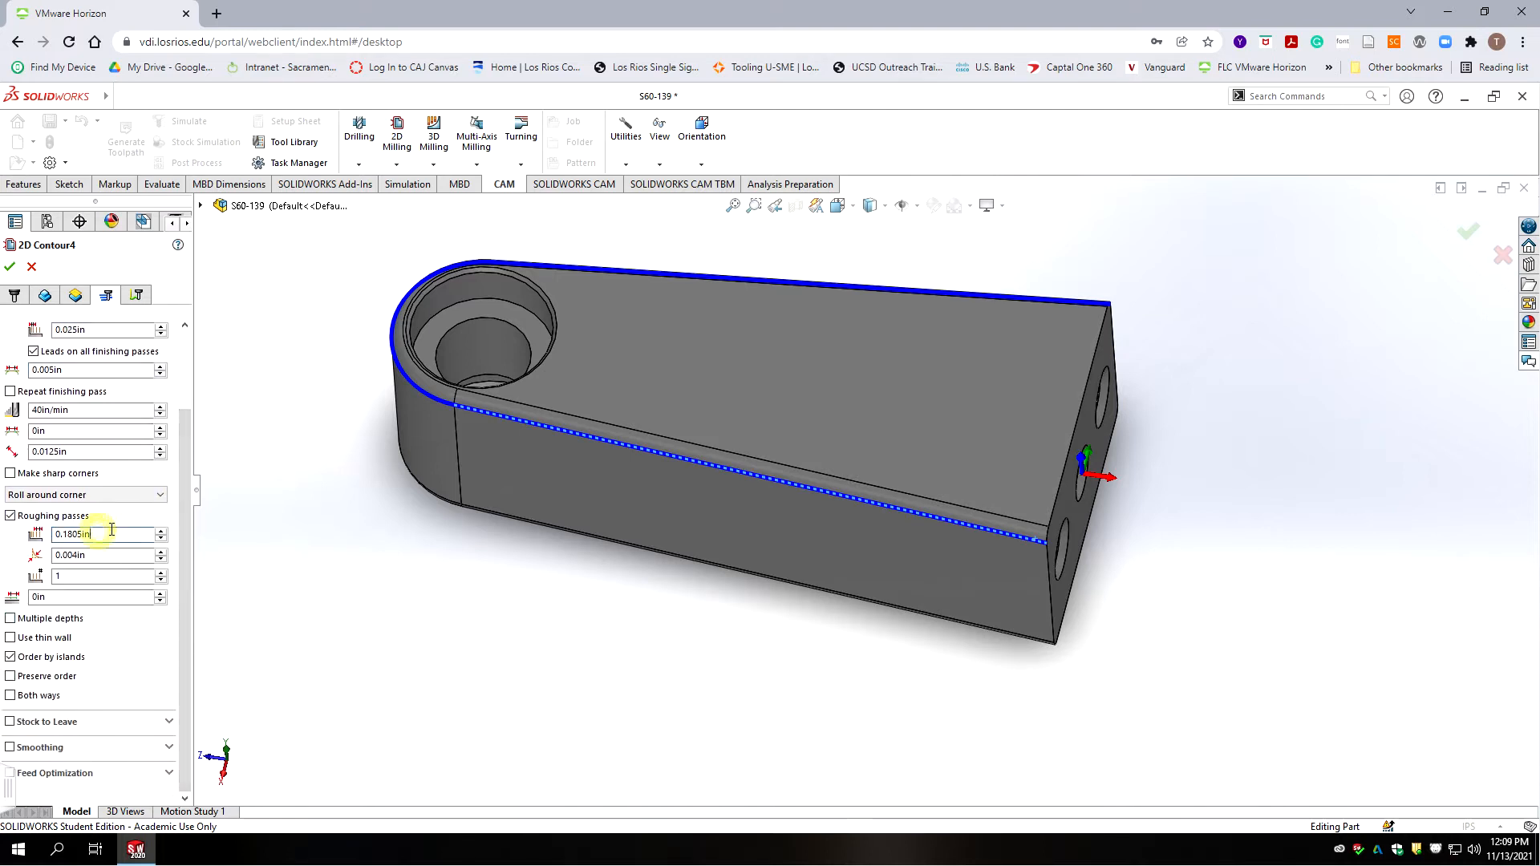
double_click(62, 534)
type(".0")
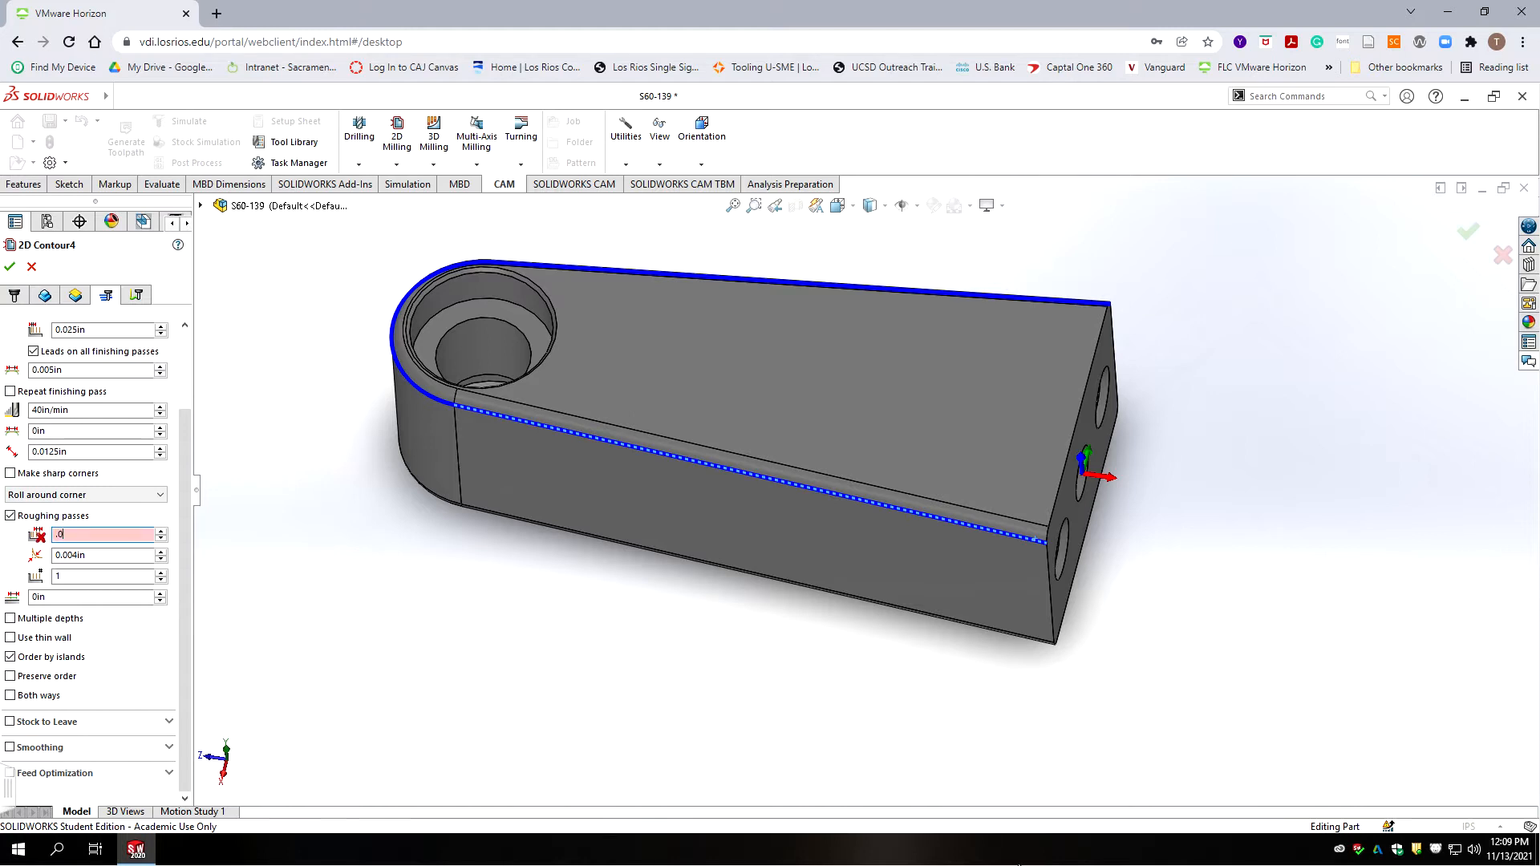
type("1")
- Set the contour's finishing stepover to 0.005 in and enable smoothing
double_click(82, 330)
type(".005")
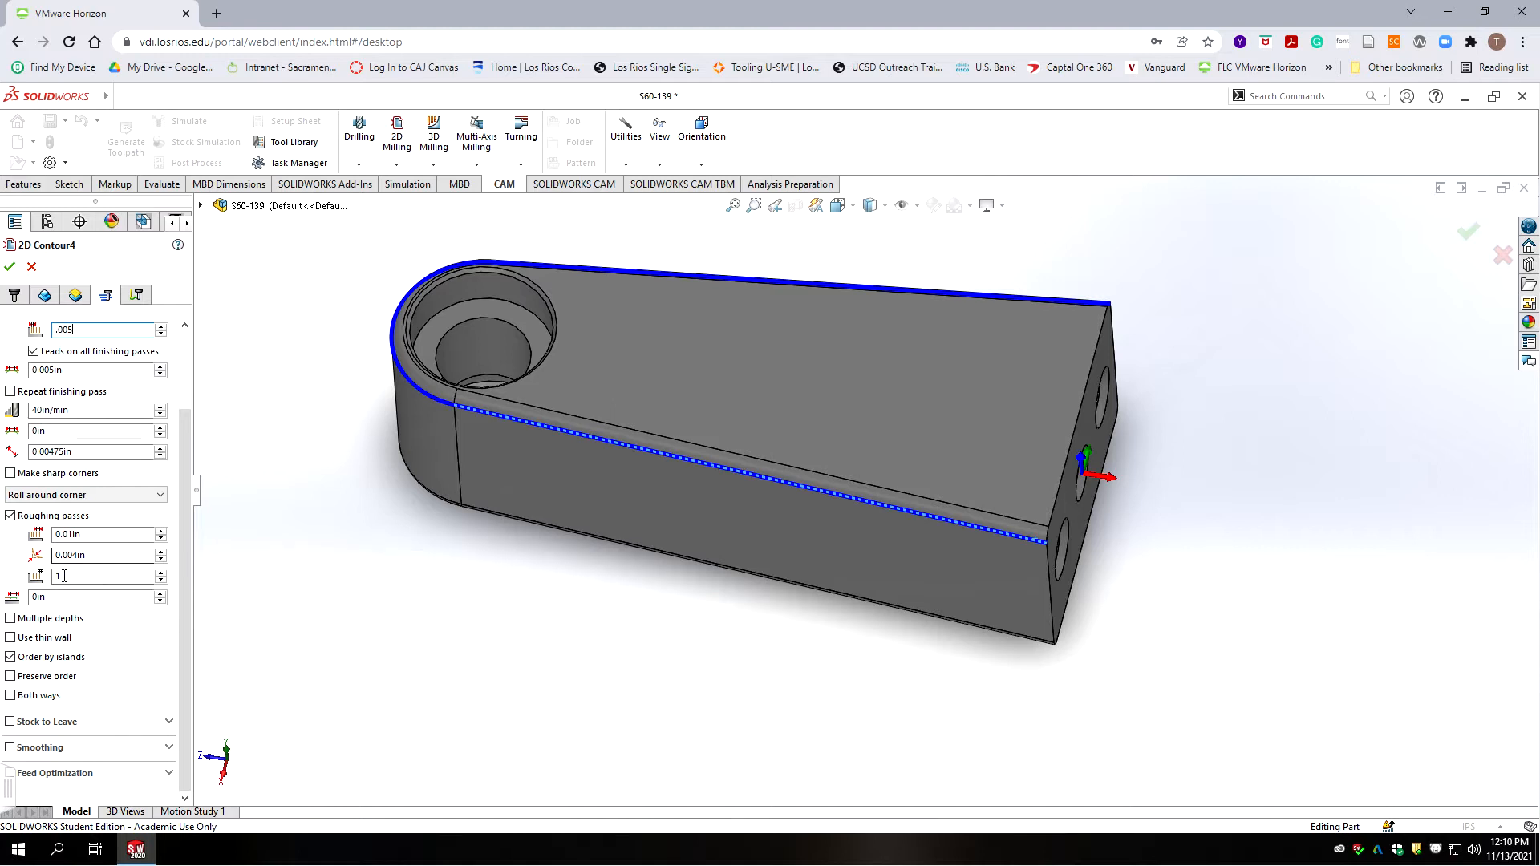
left_click(189, 556)
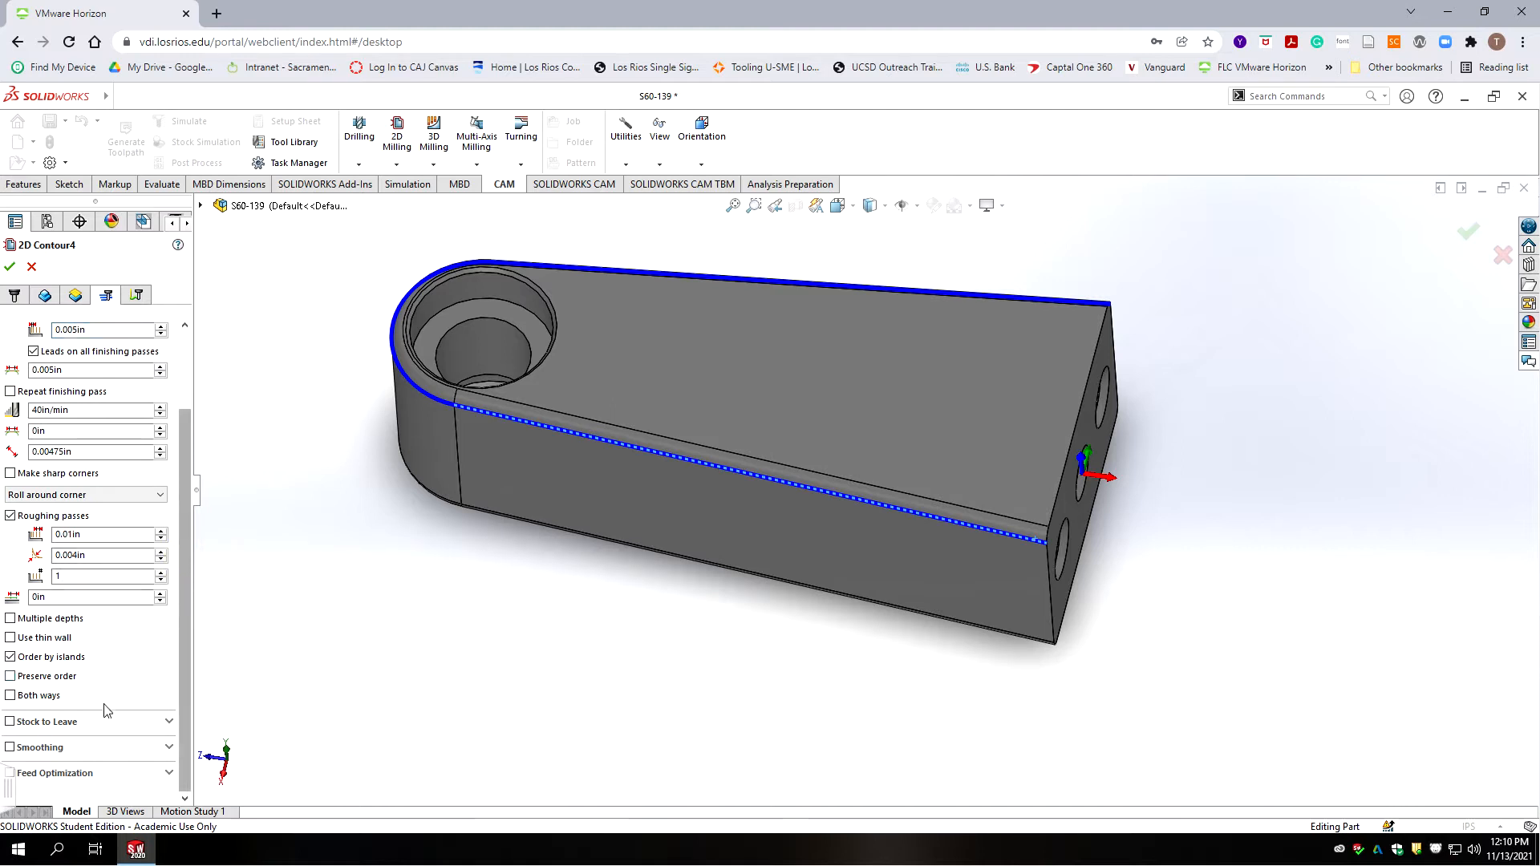
left_click(10, 747)
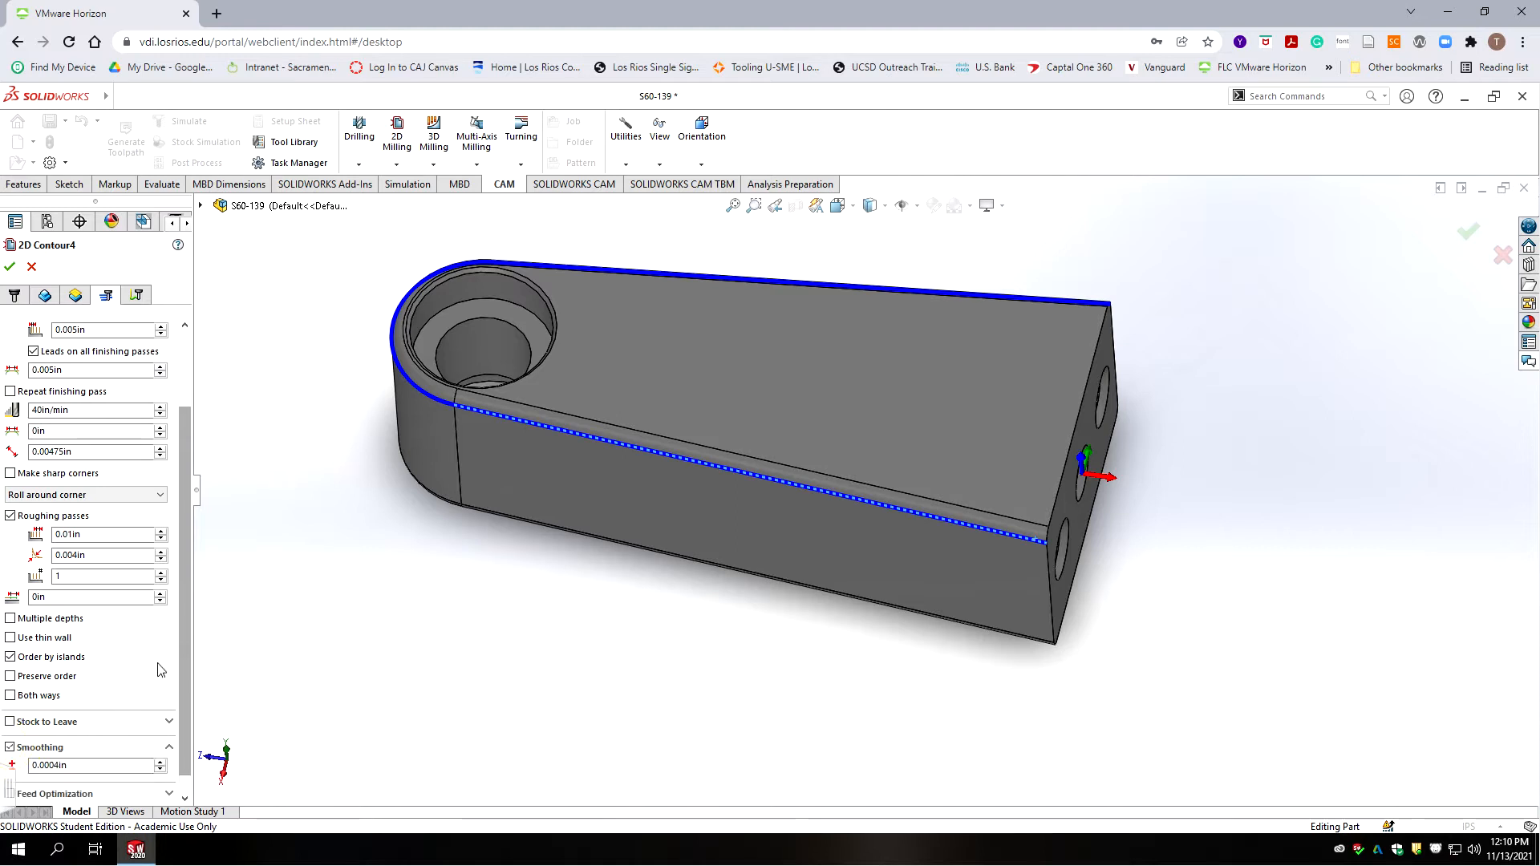
- Set the lead-in's horizontal and vertical radii to 0 in, sweep angle to 0 deg and linear distance to 0.1 in, and accept the contour operation
left_click(137, 294)
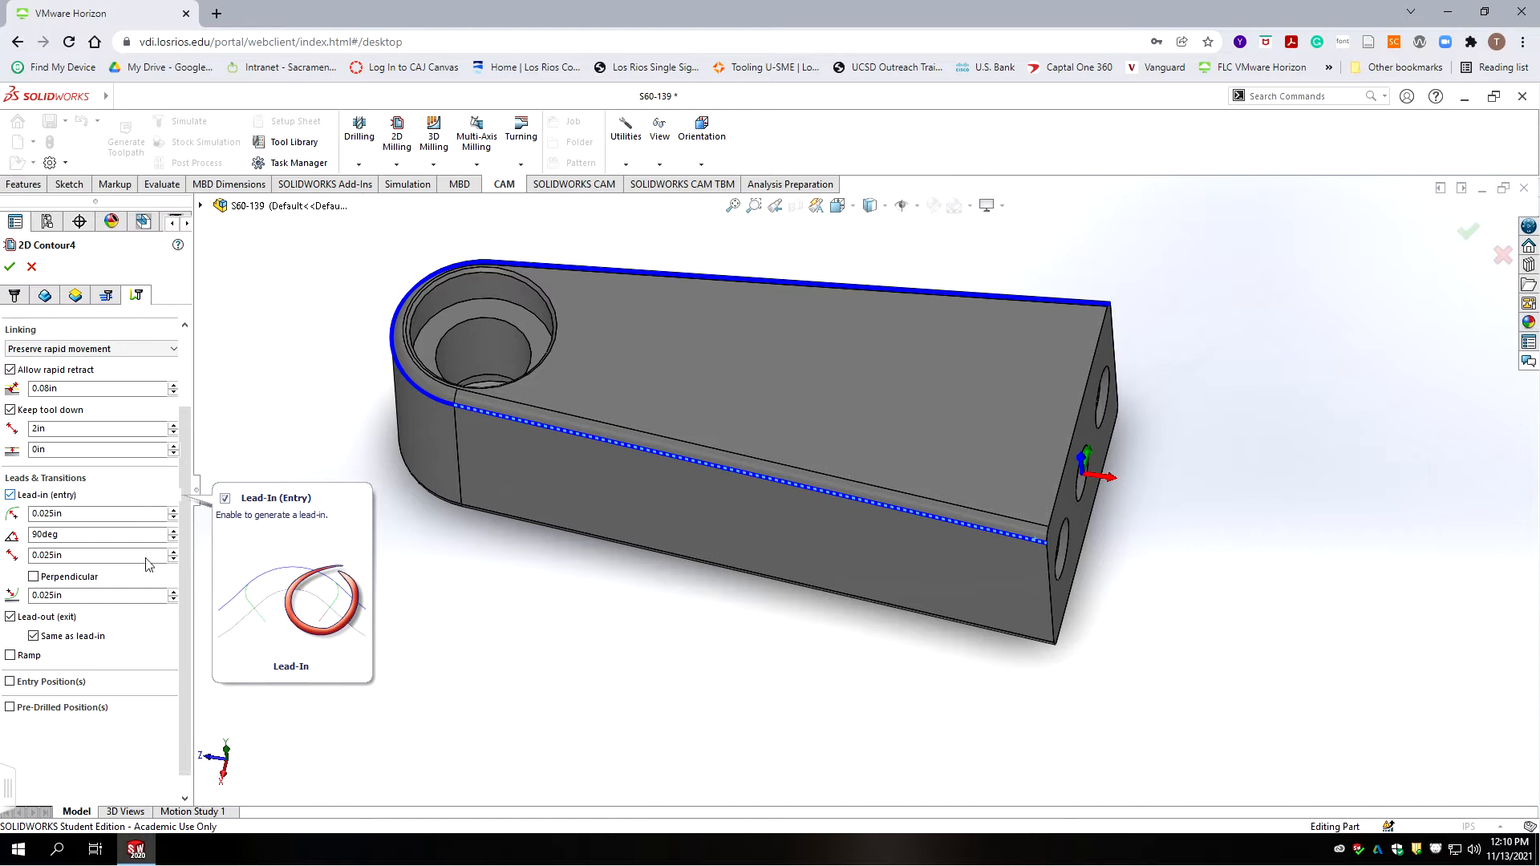
left_click_drag(64, 595, 135, 591)
type("0")
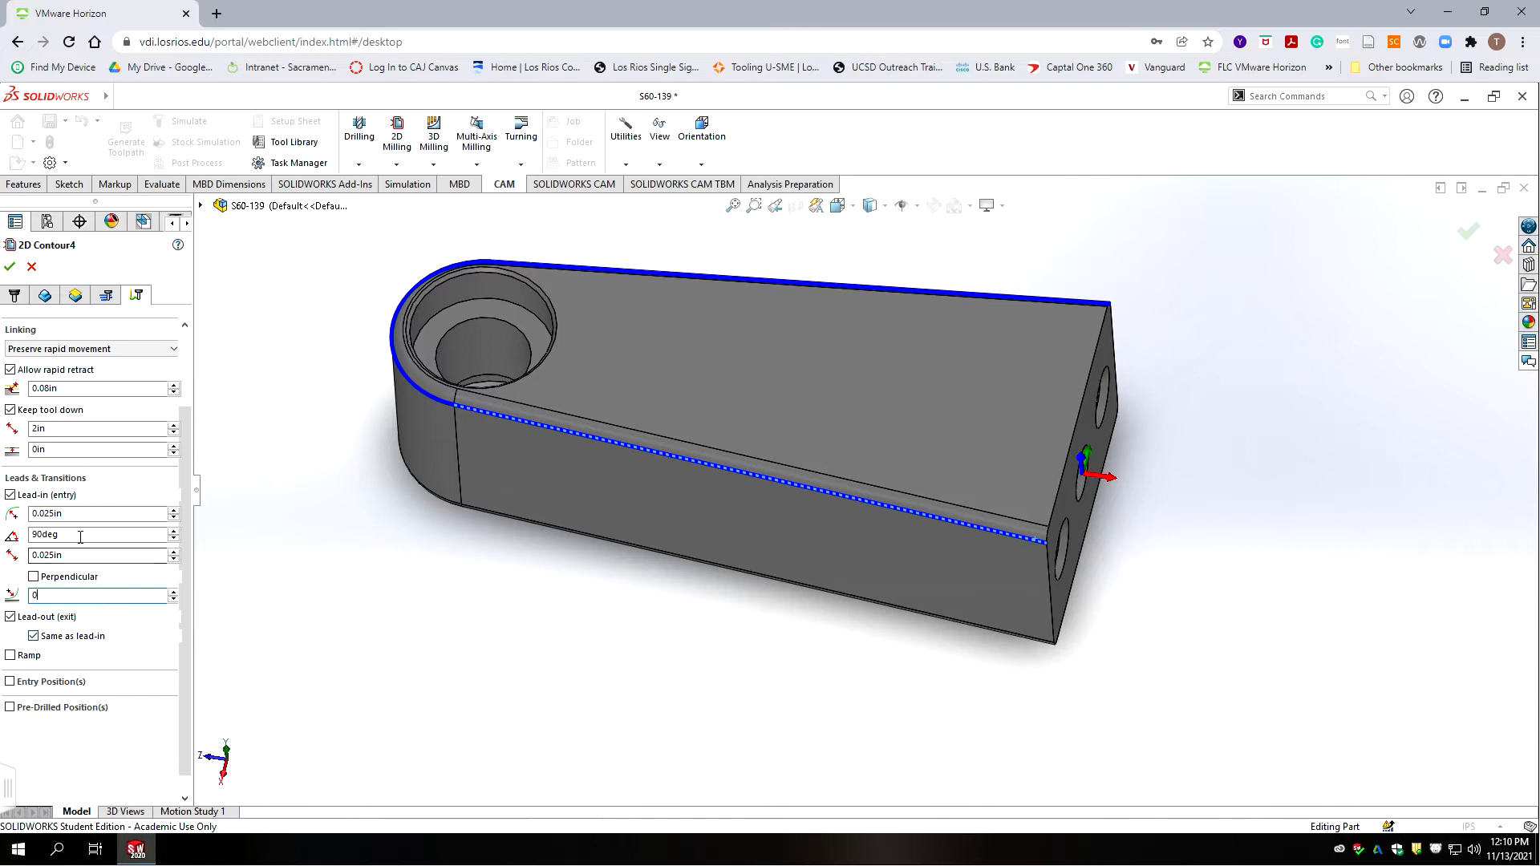
left_click_drag(69, 515, 34, 534)
type("00")
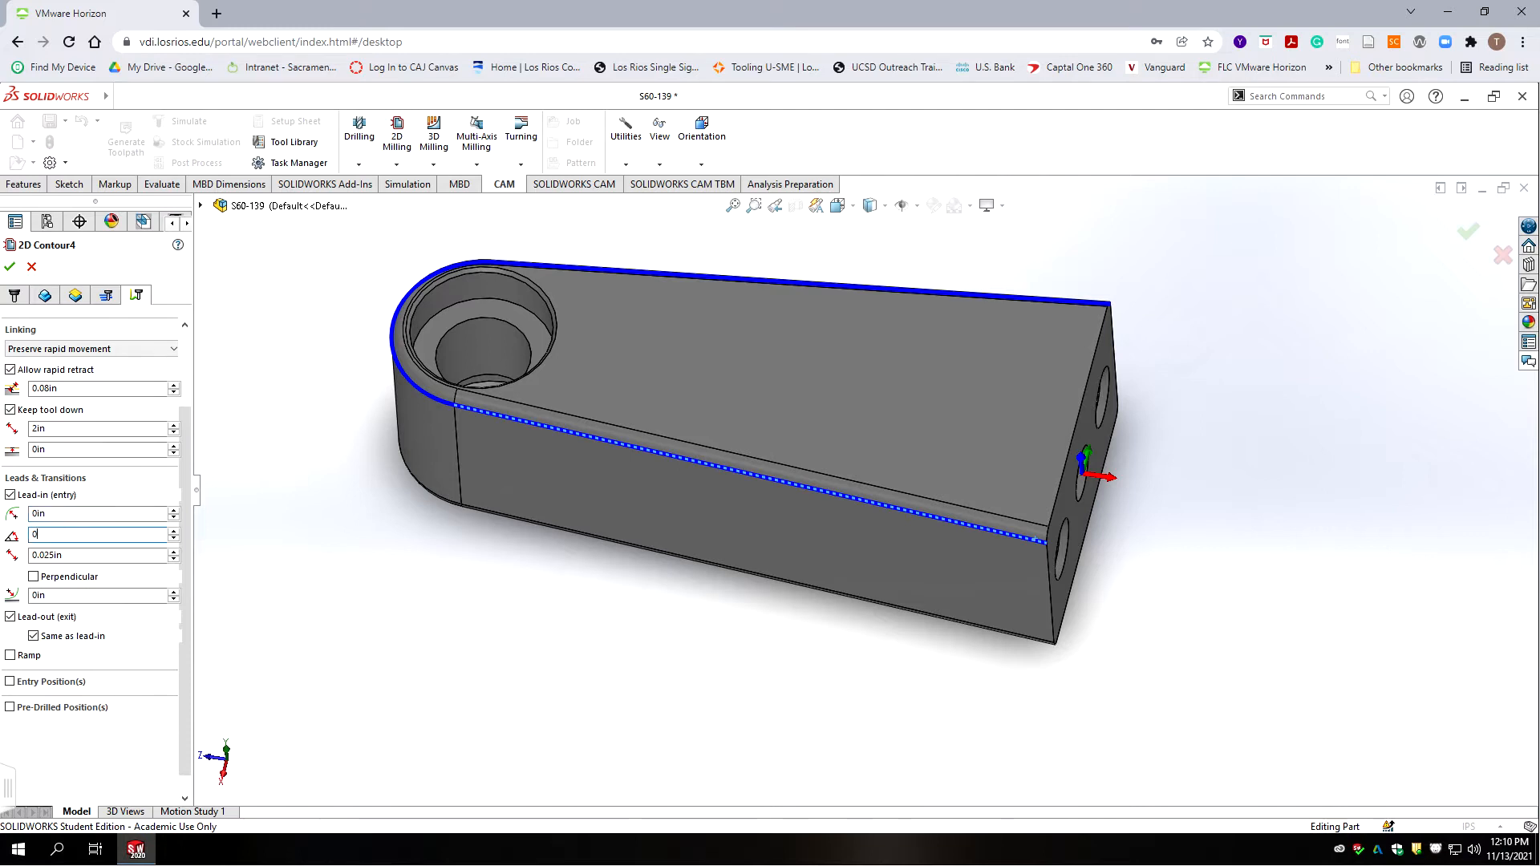
key("Tab")
type(".1")
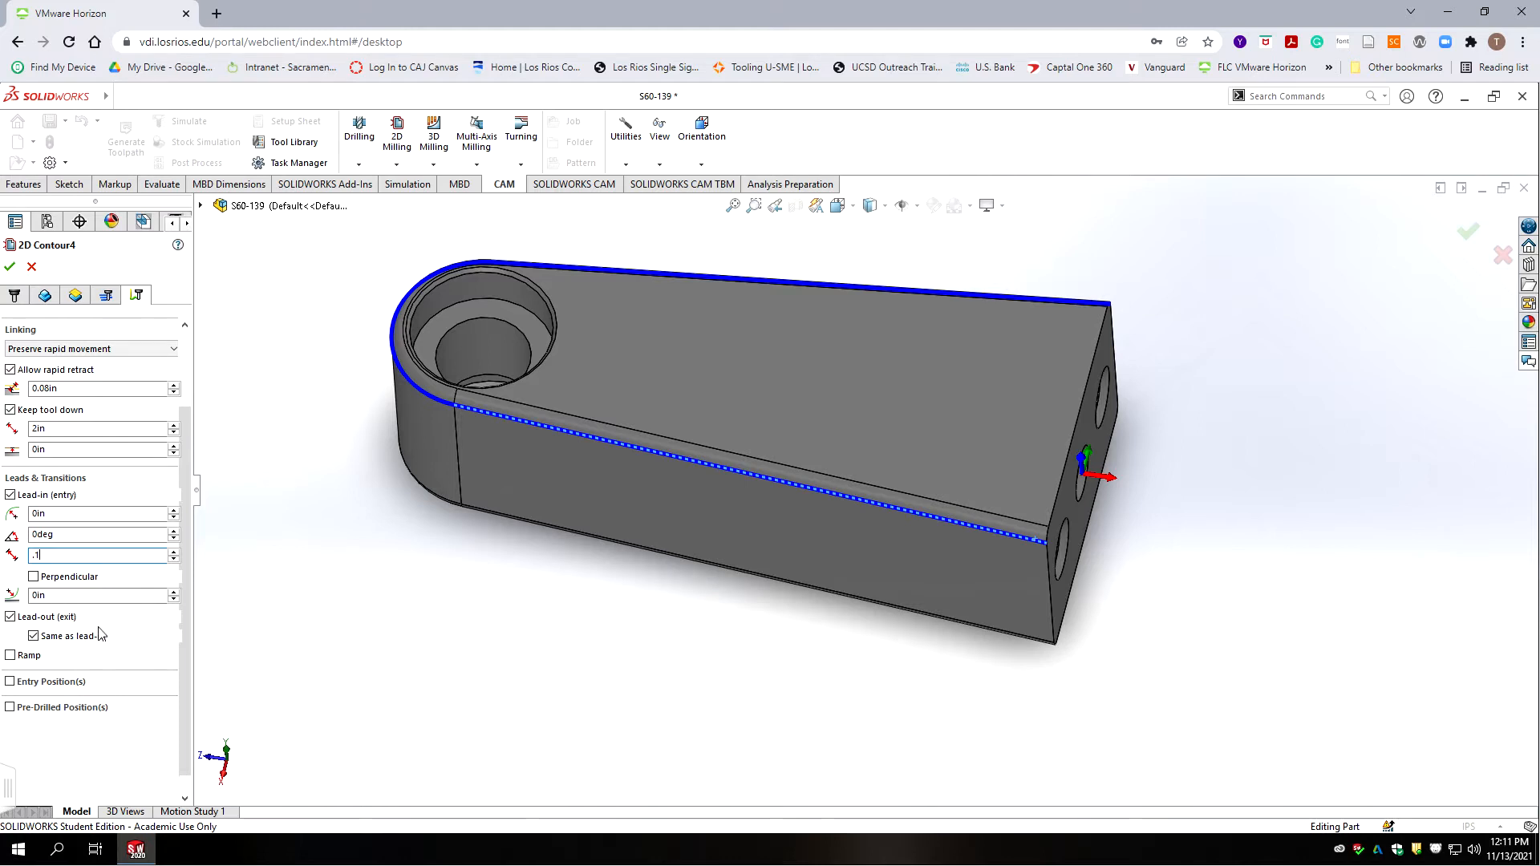
left_click(12, 267)
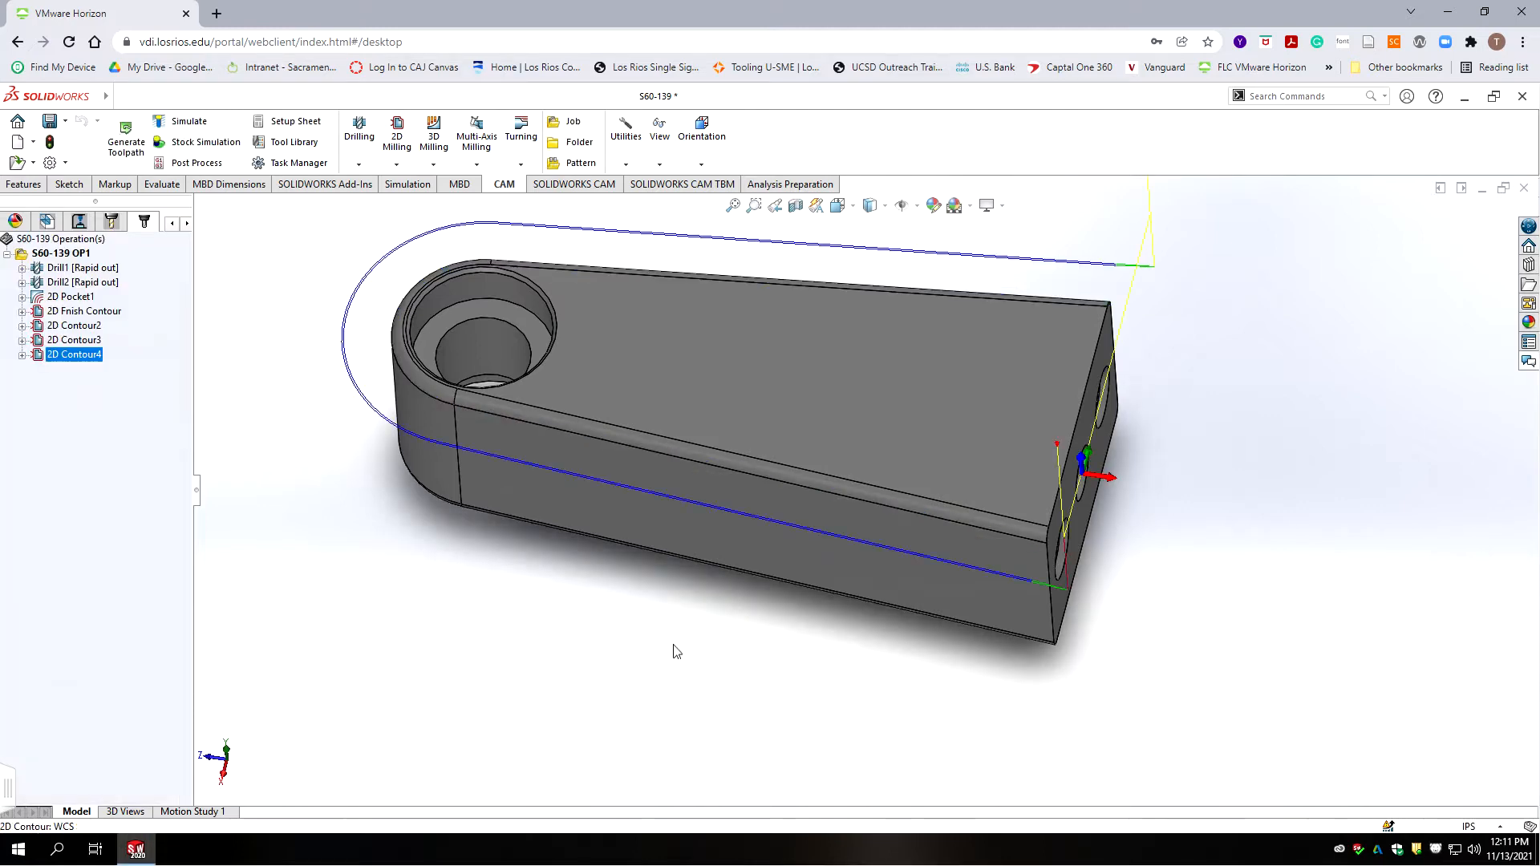
- Inspect the new contour's lead moves, and run a stock simulation of the whole S60-139 OP1 job at a slower playback speed
scroll(1043, 581, "down", 8)
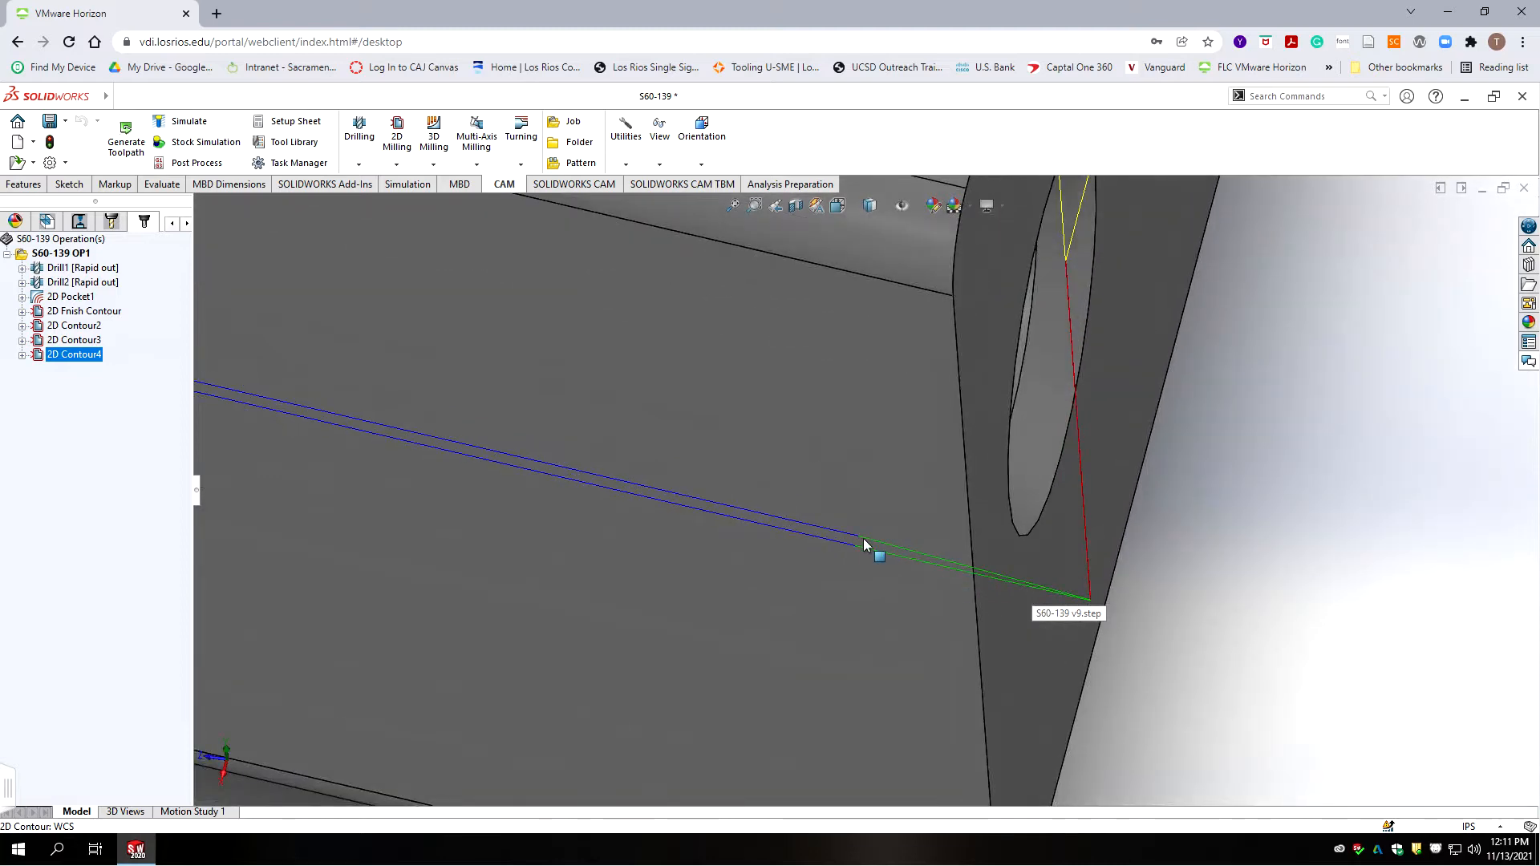
scroll(862, 537, "up", 3)
key("f")
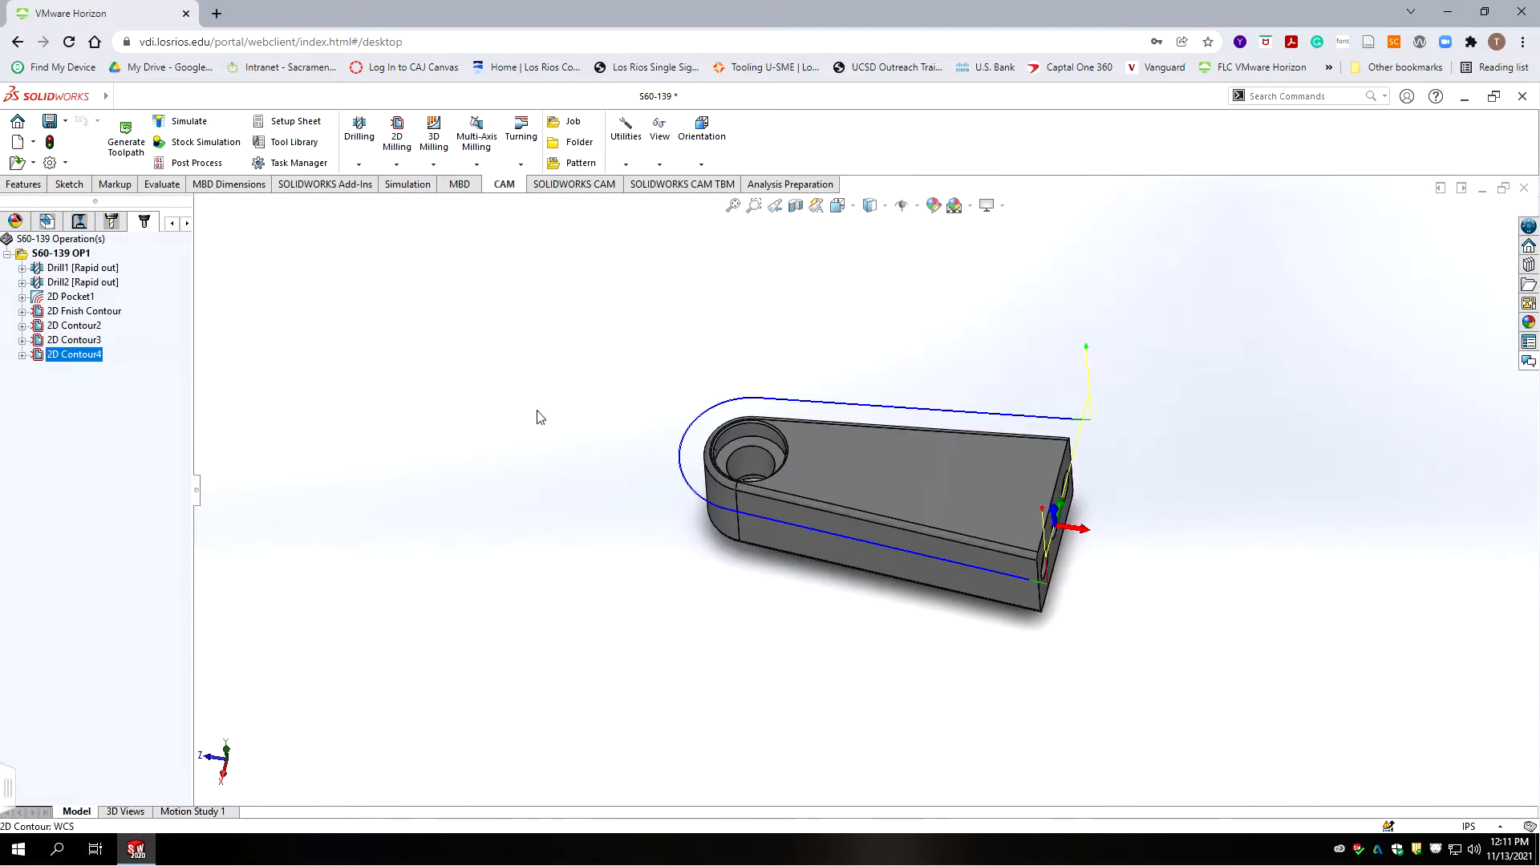
left_click(158, 531)
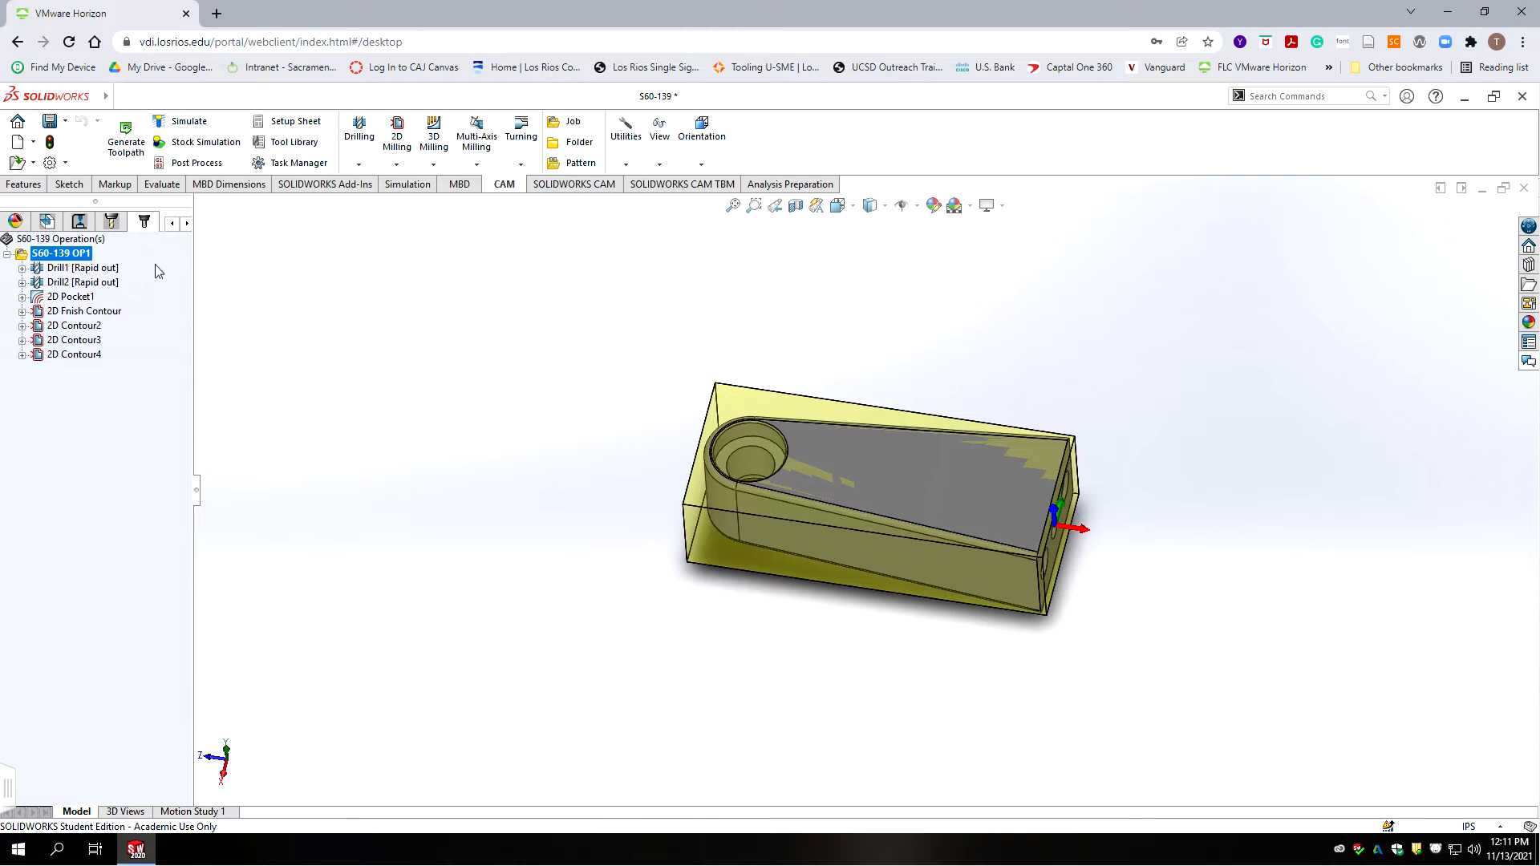
left_click(202, 142)
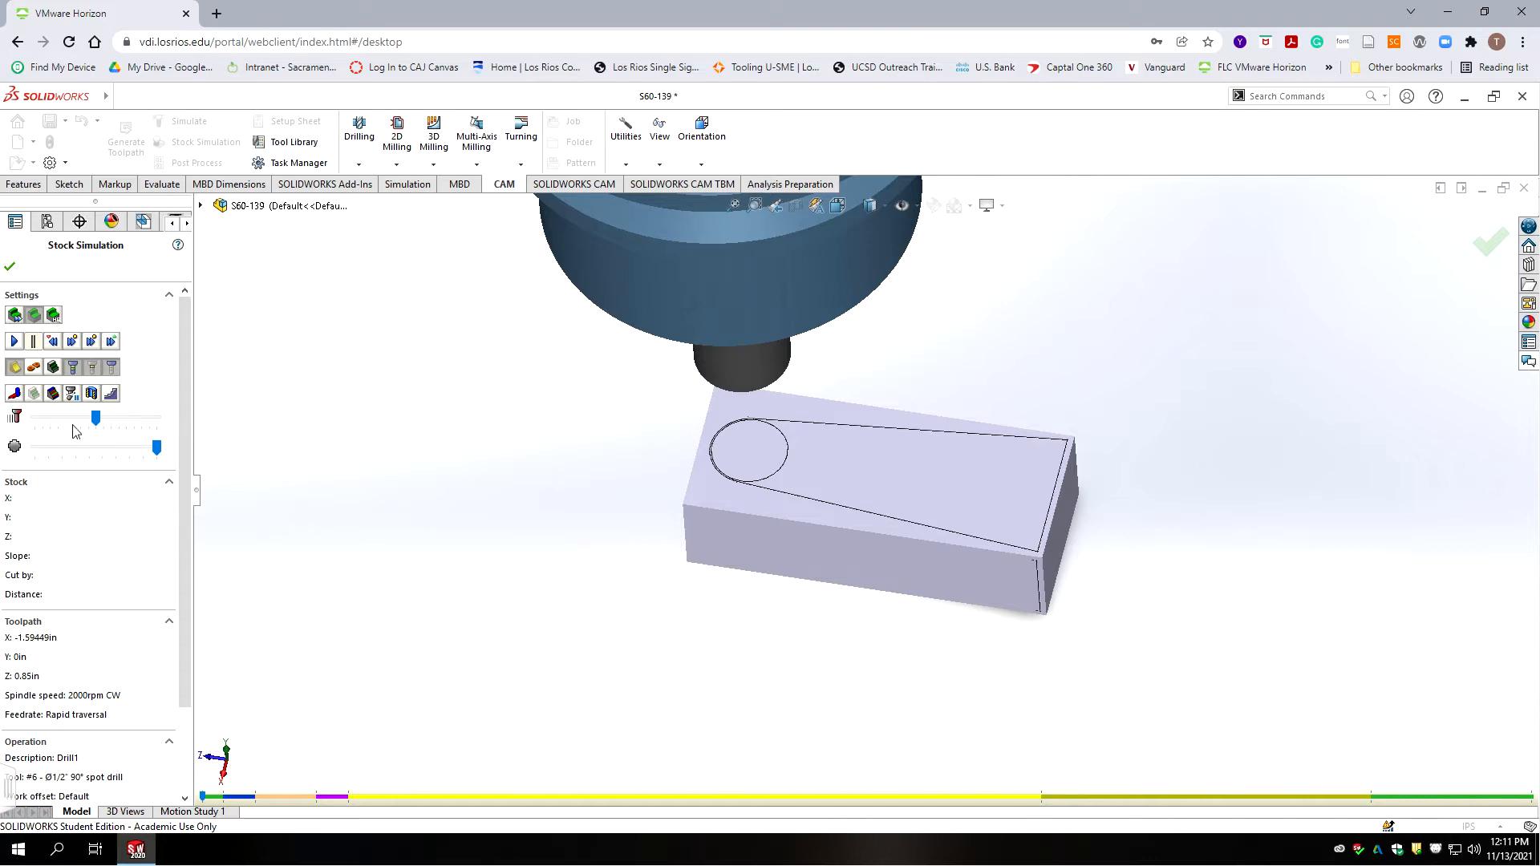
left_click_drag(96, 418, 65, 418)
left_click(14, 341)
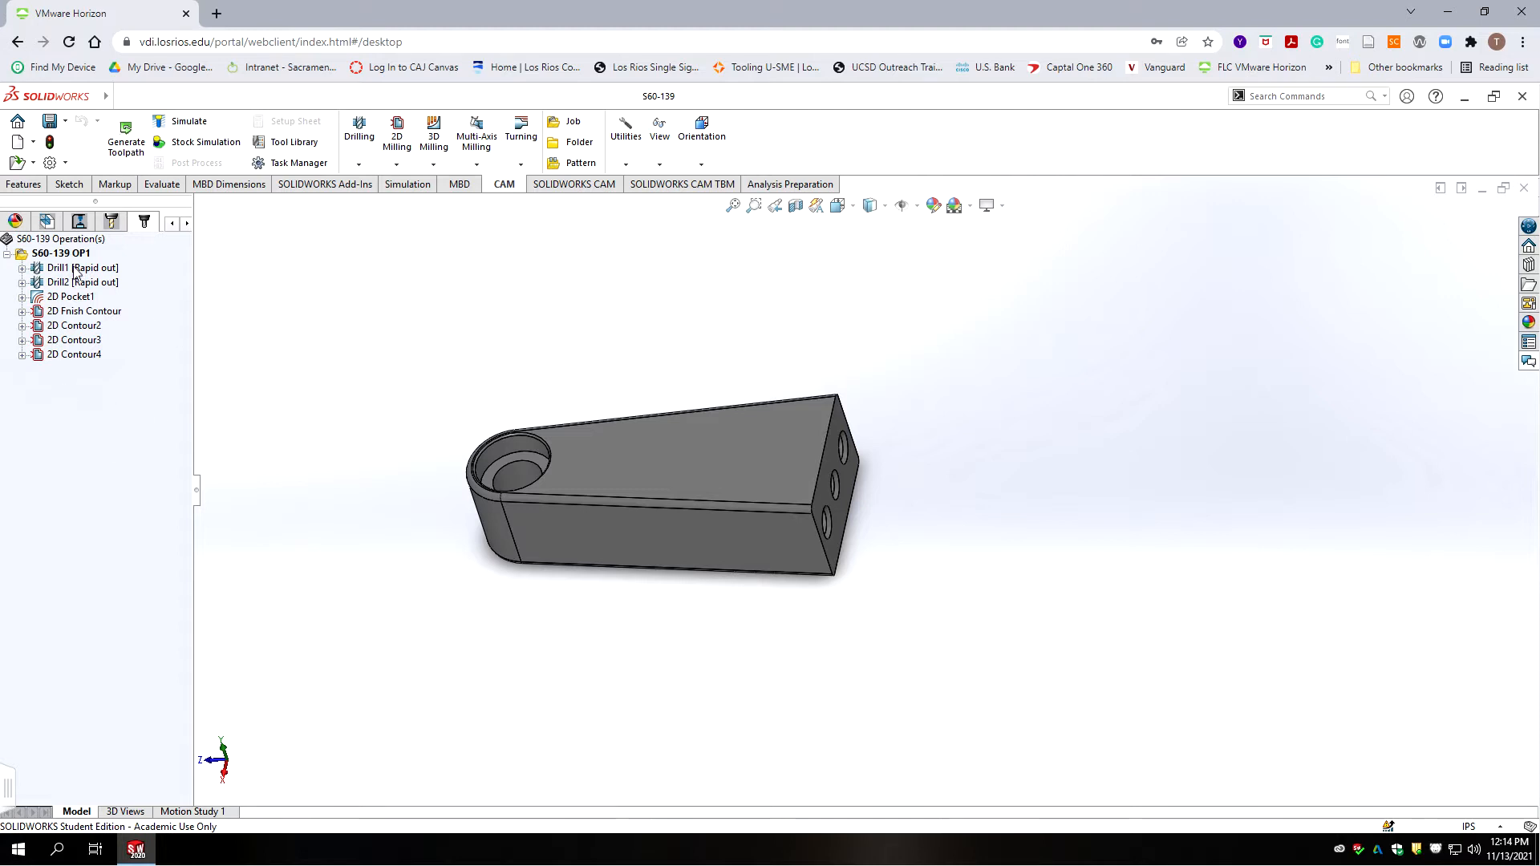
- Duplicate the S60-139 OP1 job together with all its operations
left_click(53, 253)
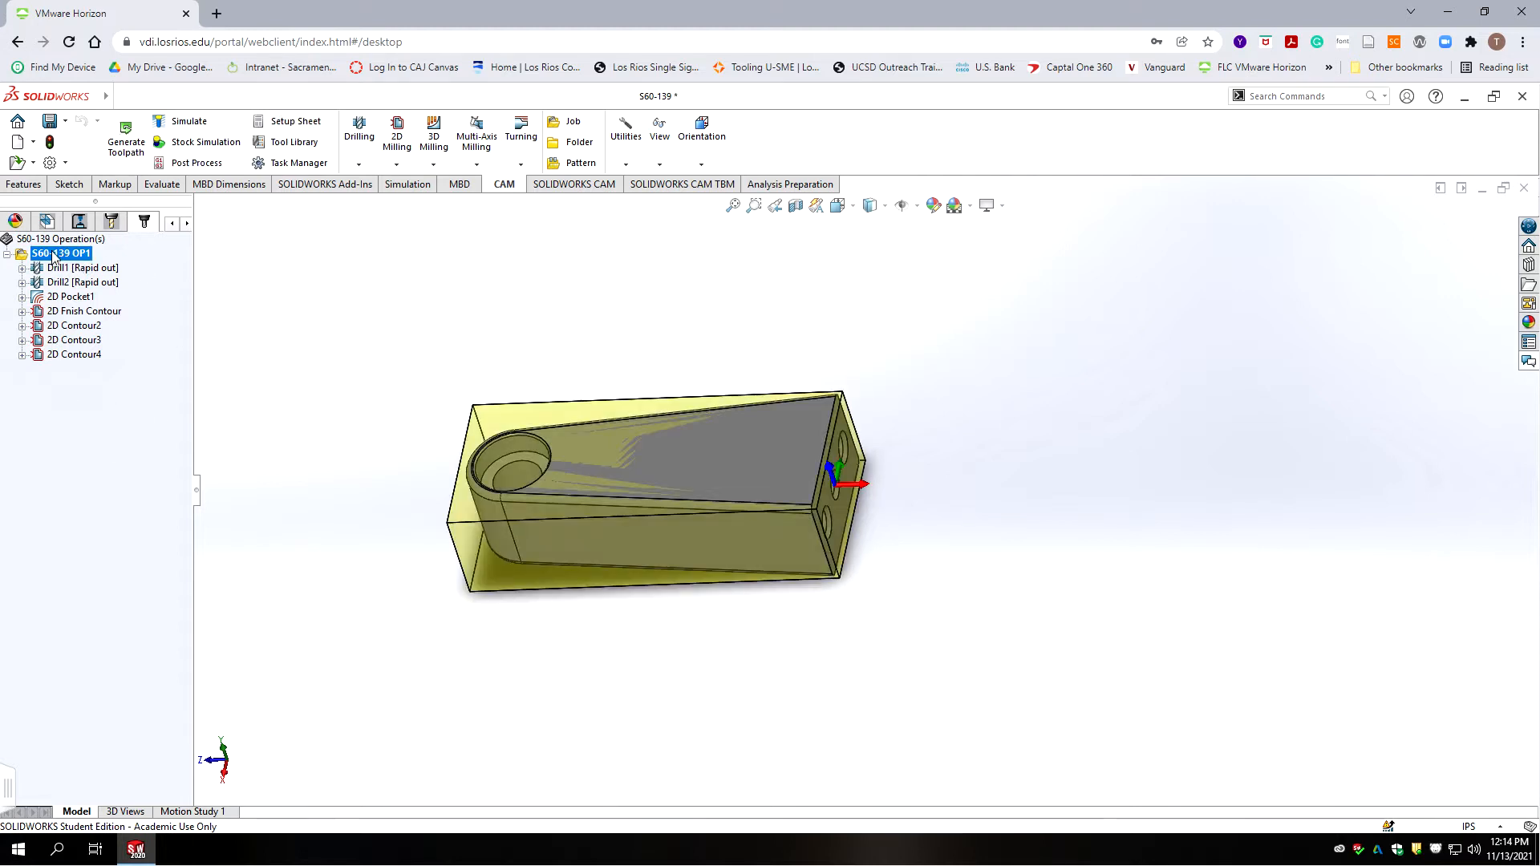
right_click(70, 260)
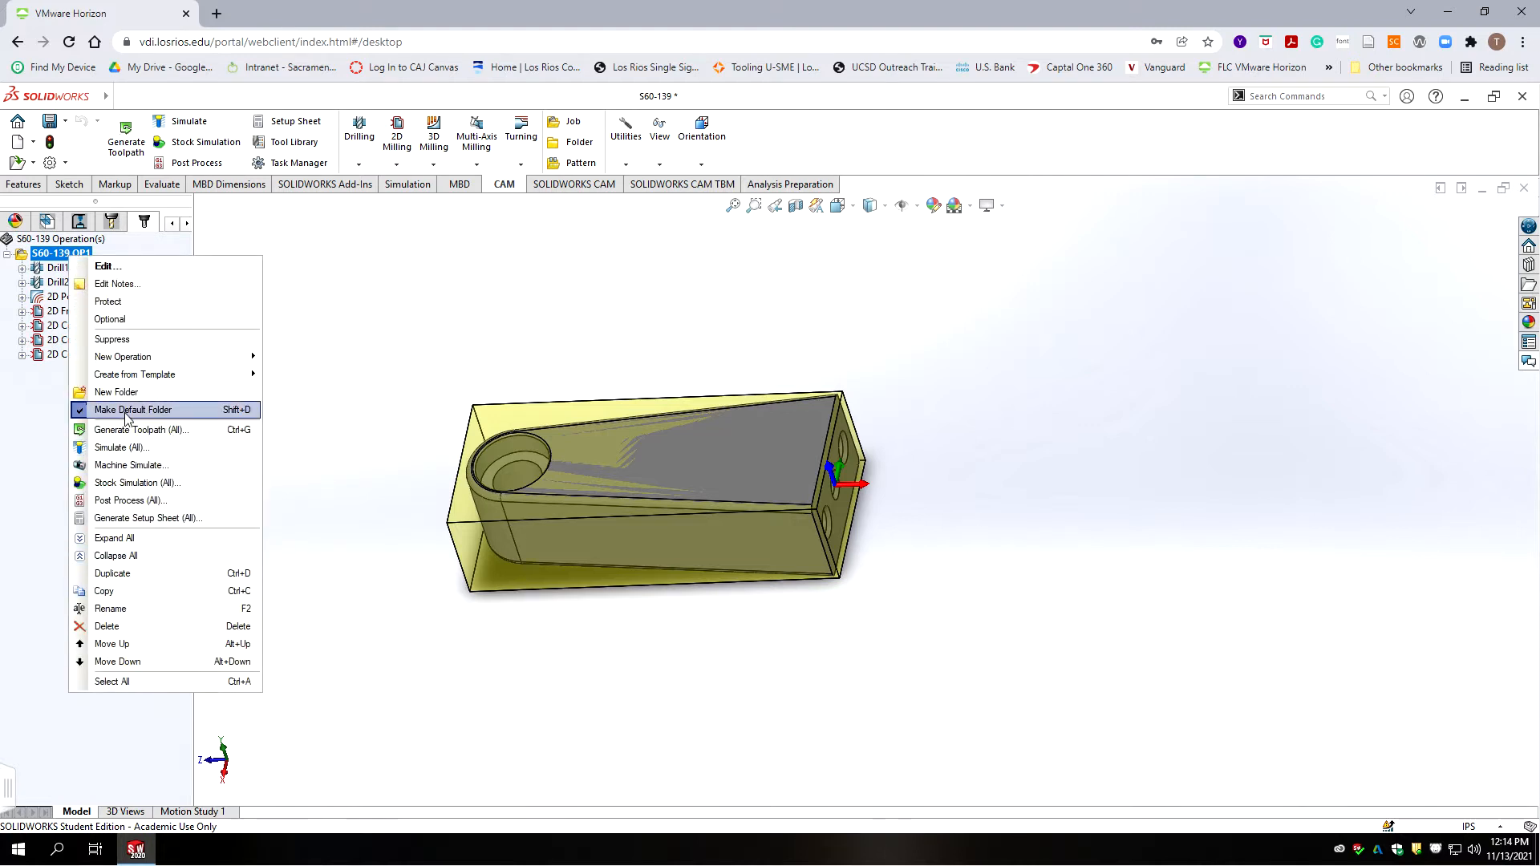
left_click(98, 573)
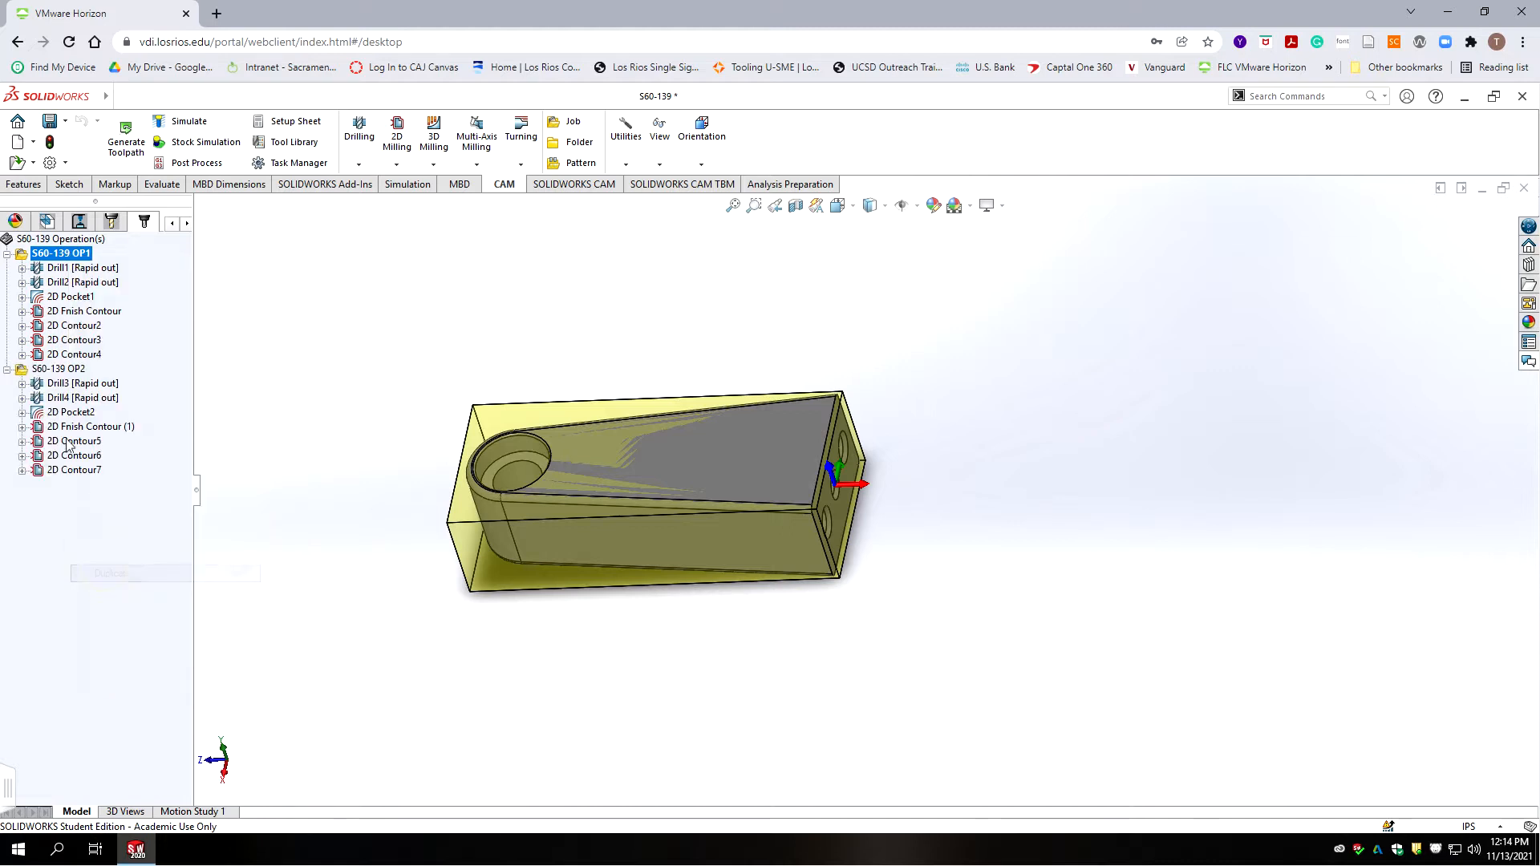
- Edit the S60-139 OP2 job to continue machining from the previous job and set its stock +X offset to 0 in
left_click(62, 370)
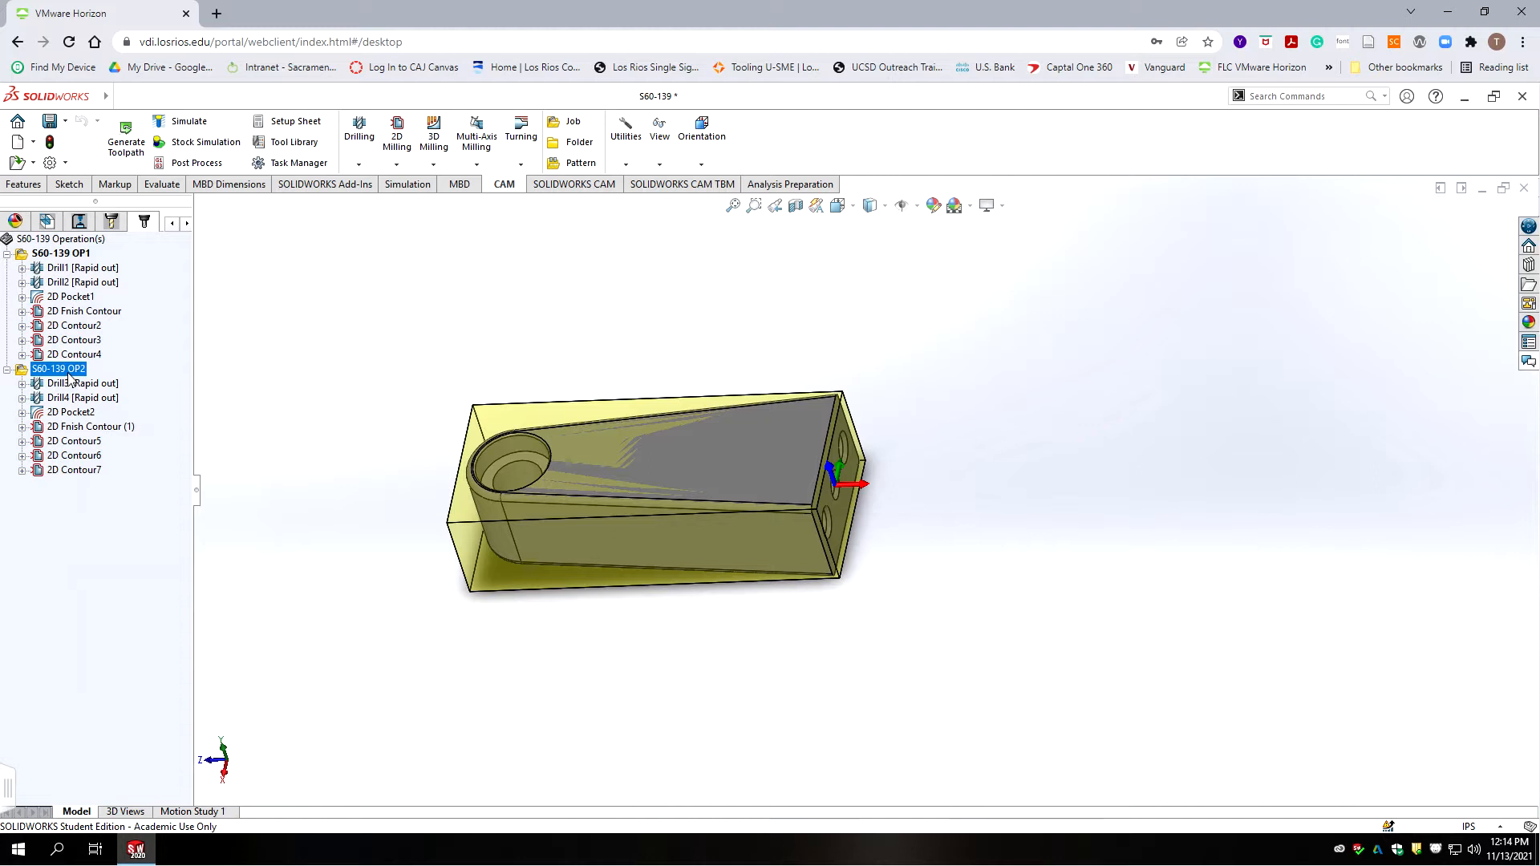
right_click(69, 374)
left_click(89, 383)
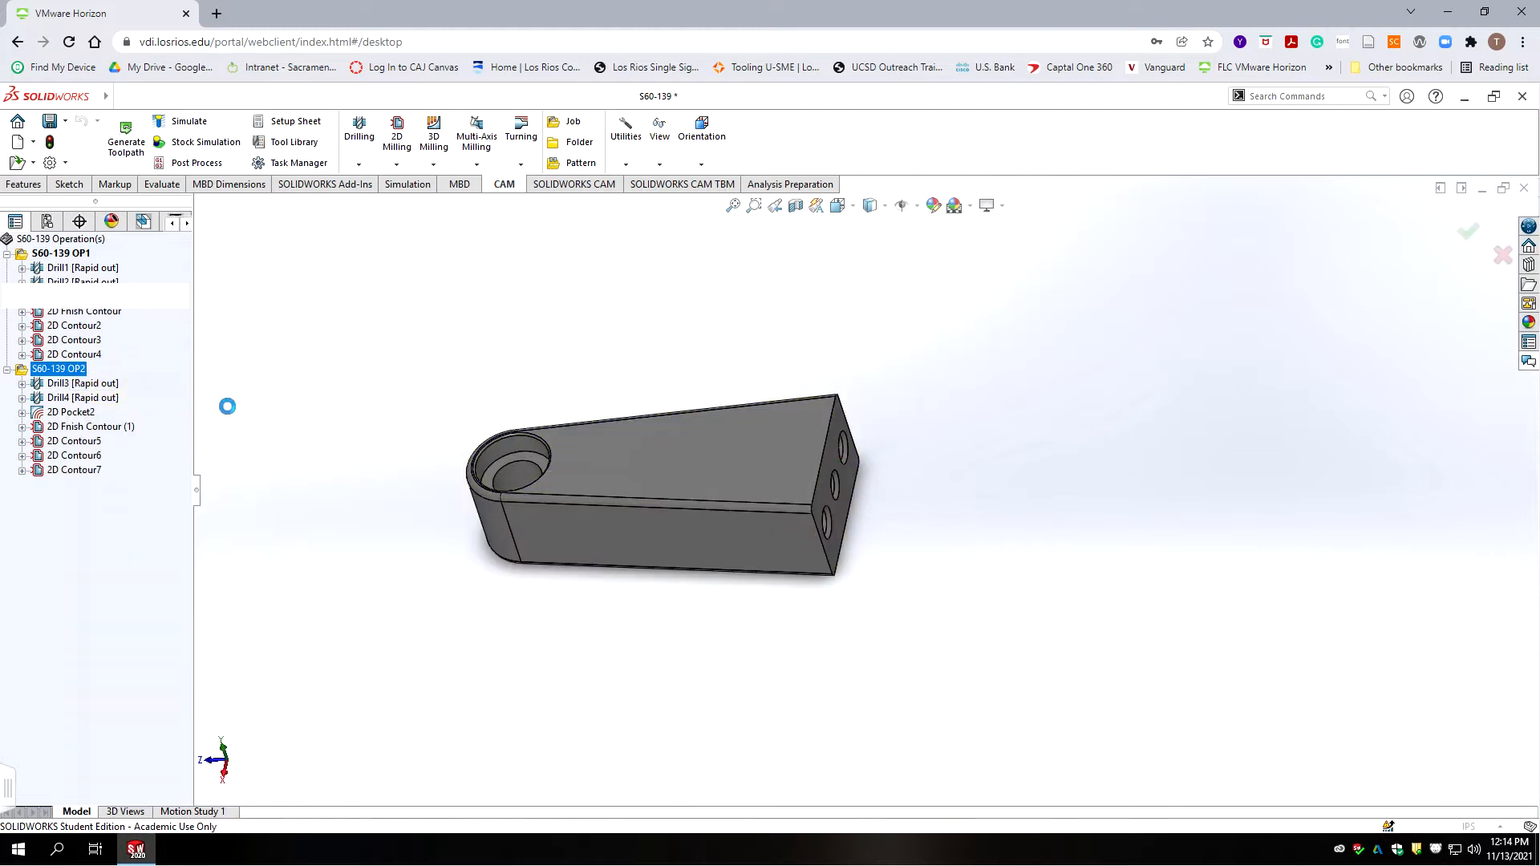
left_click(86, 375)
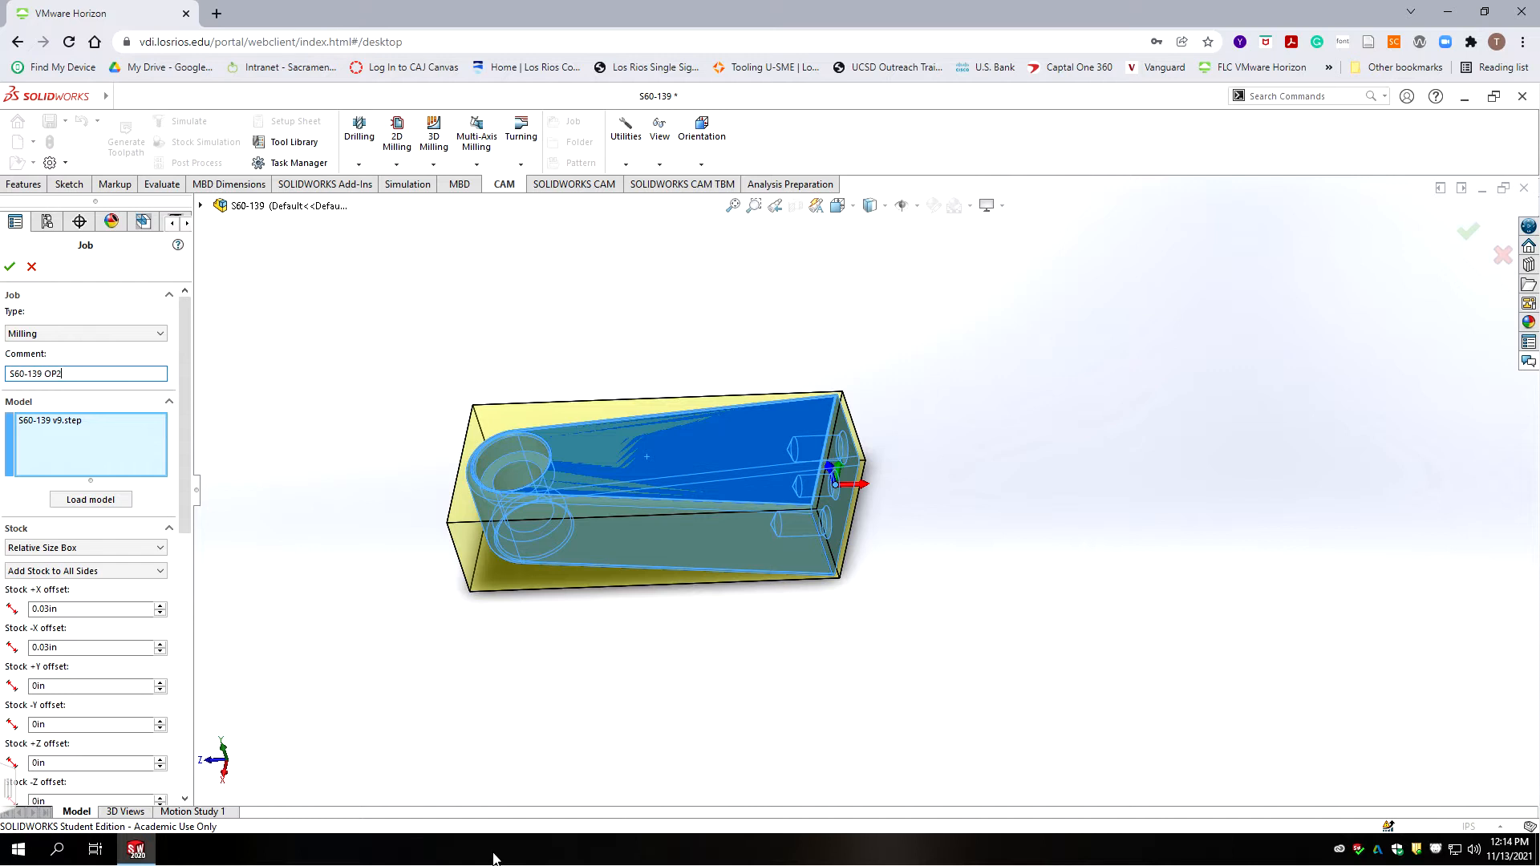
scroll(217, 602, "down", 10)
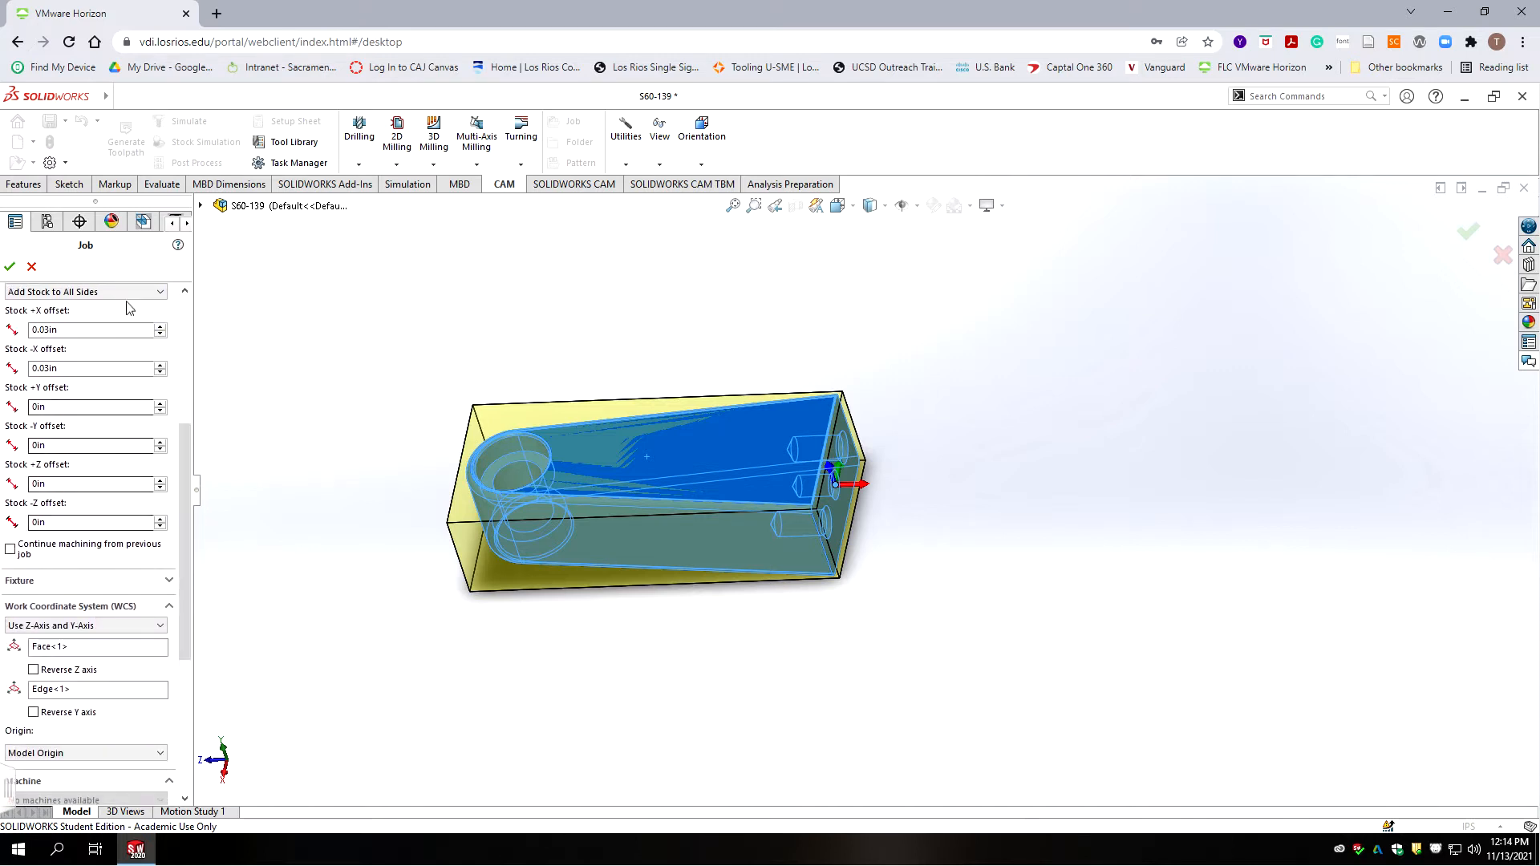
left_click(11, 550)
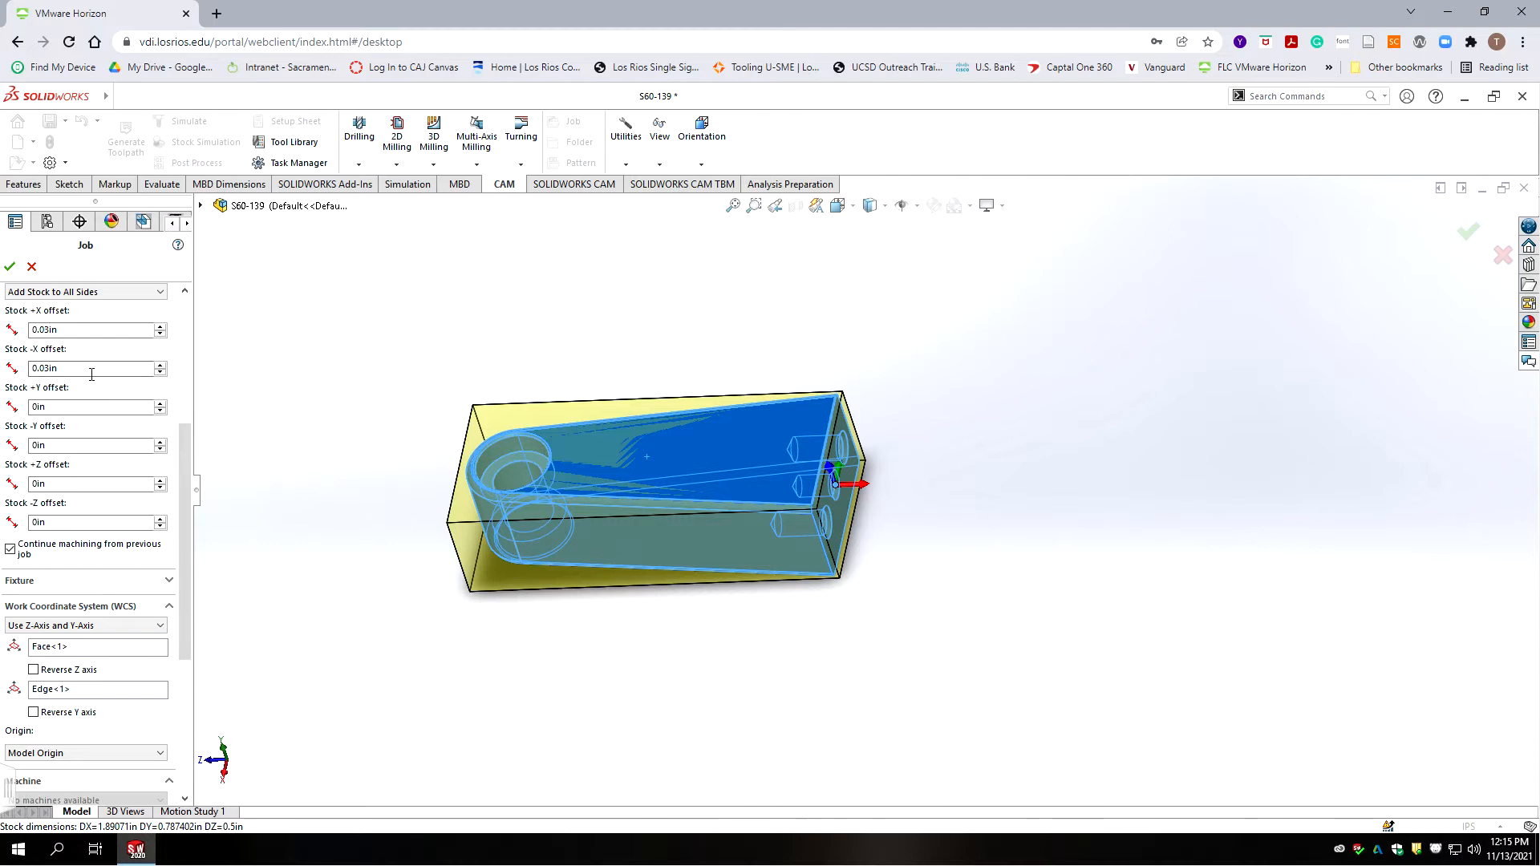
left_click(80, 330)
type("0")
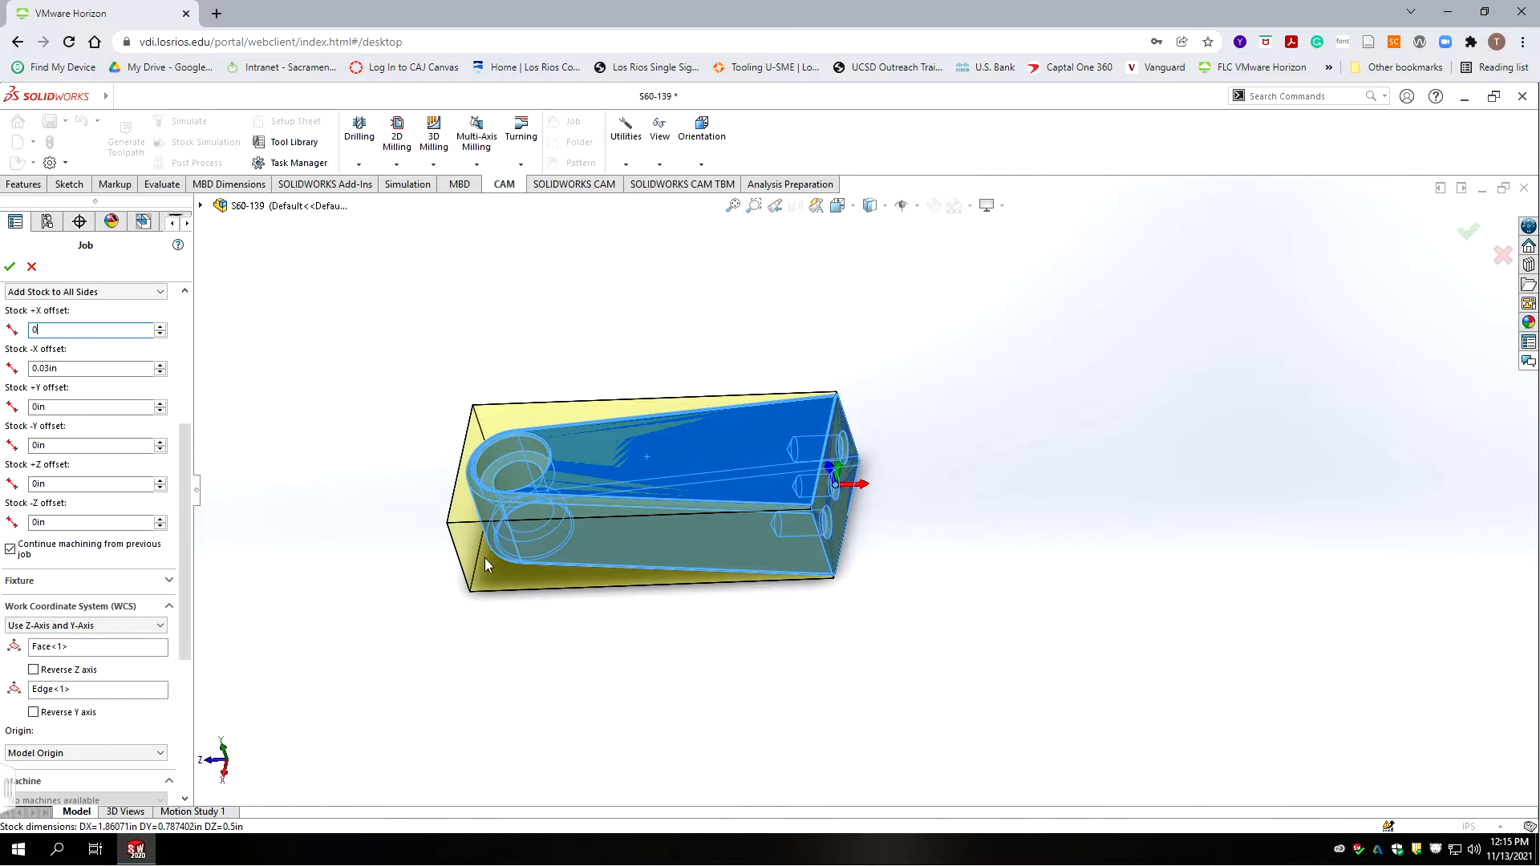
- Reassign the OP2 work coordinate system's Z axis to the large flat face on the part's opposite side
left_click(185, 432)
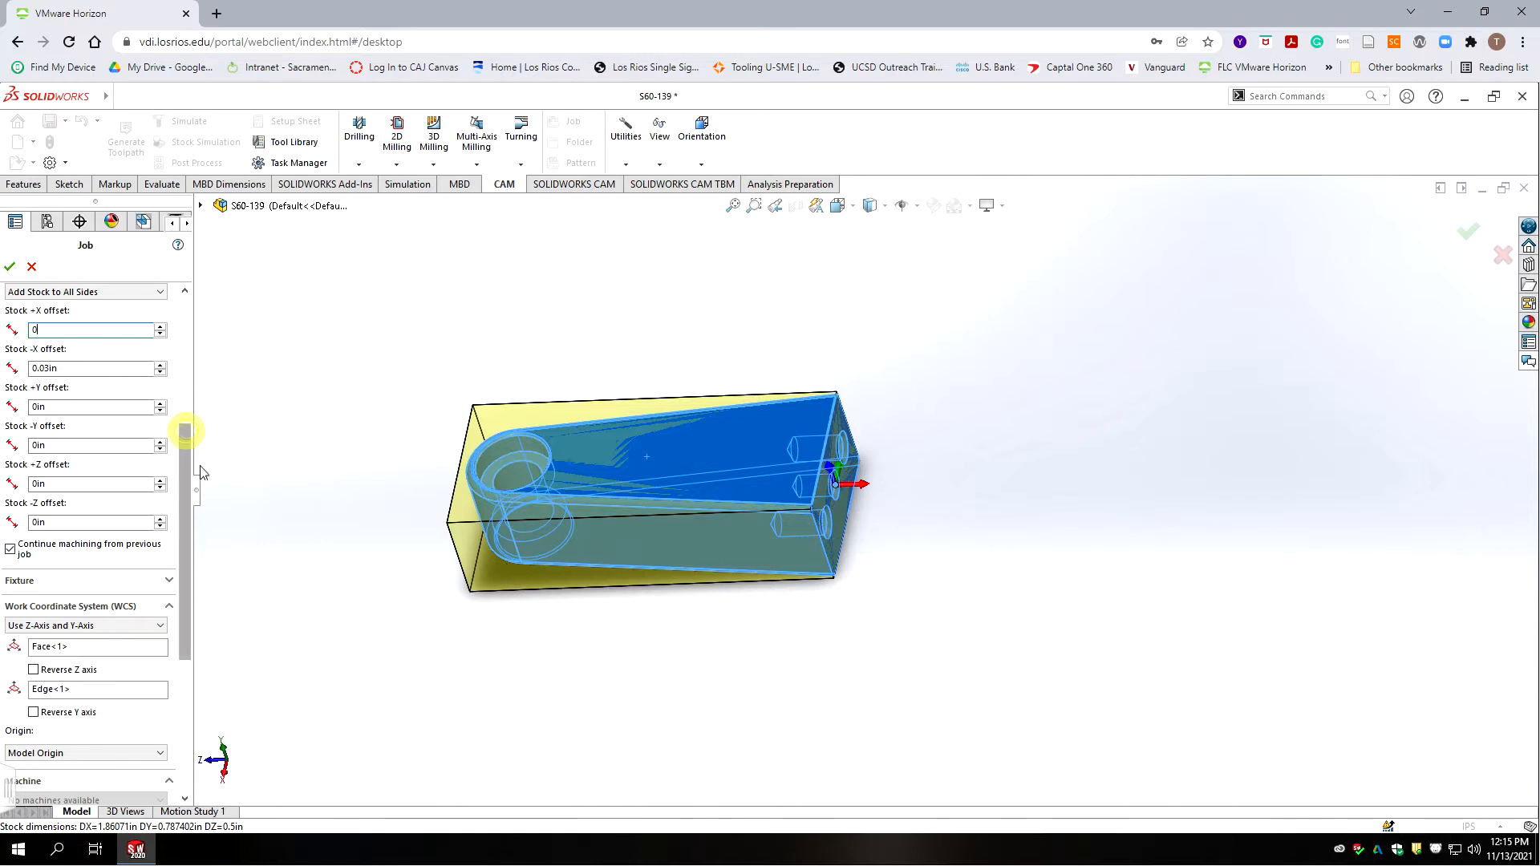
left_click_drag(185, 431, 201, 473)
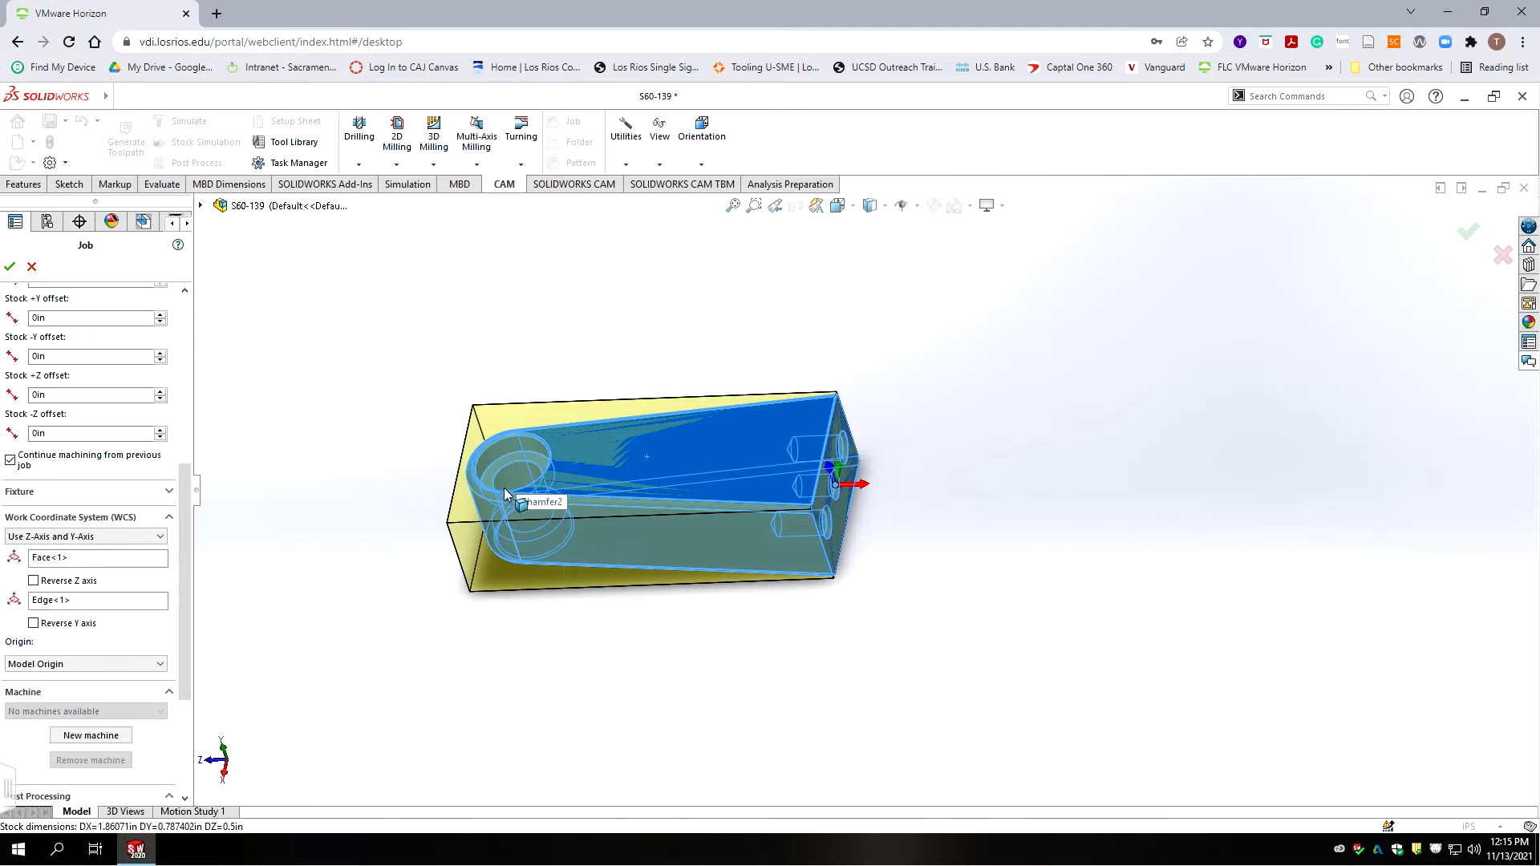
scroll(672, 610, "up", 3)
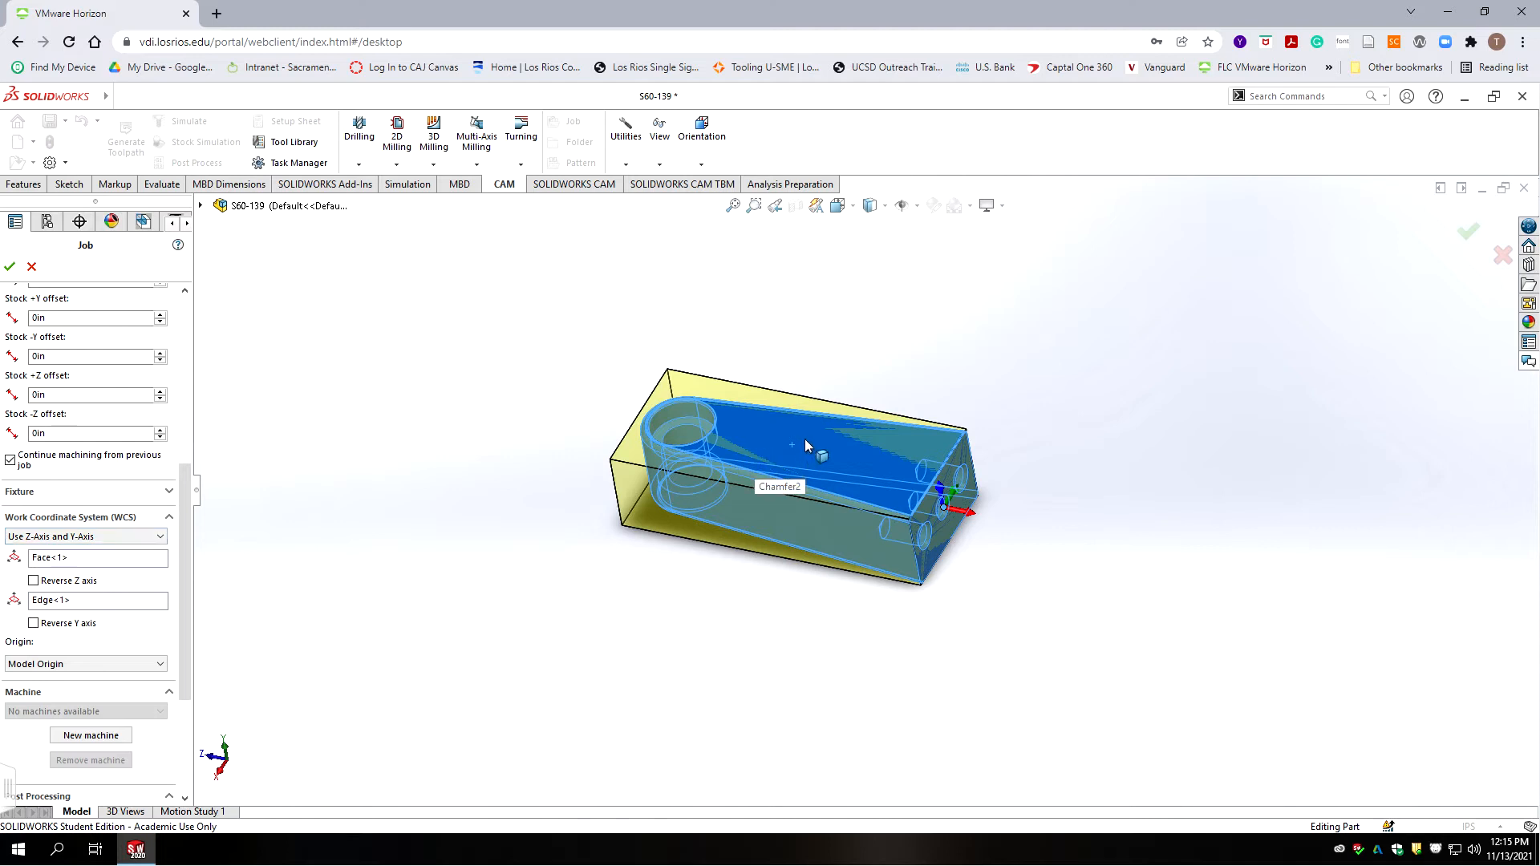
scroll(773, 444, "up", 5)
middle_click_drag(818, 435, 890, 493)
scroll(920, 519, "down", 8)
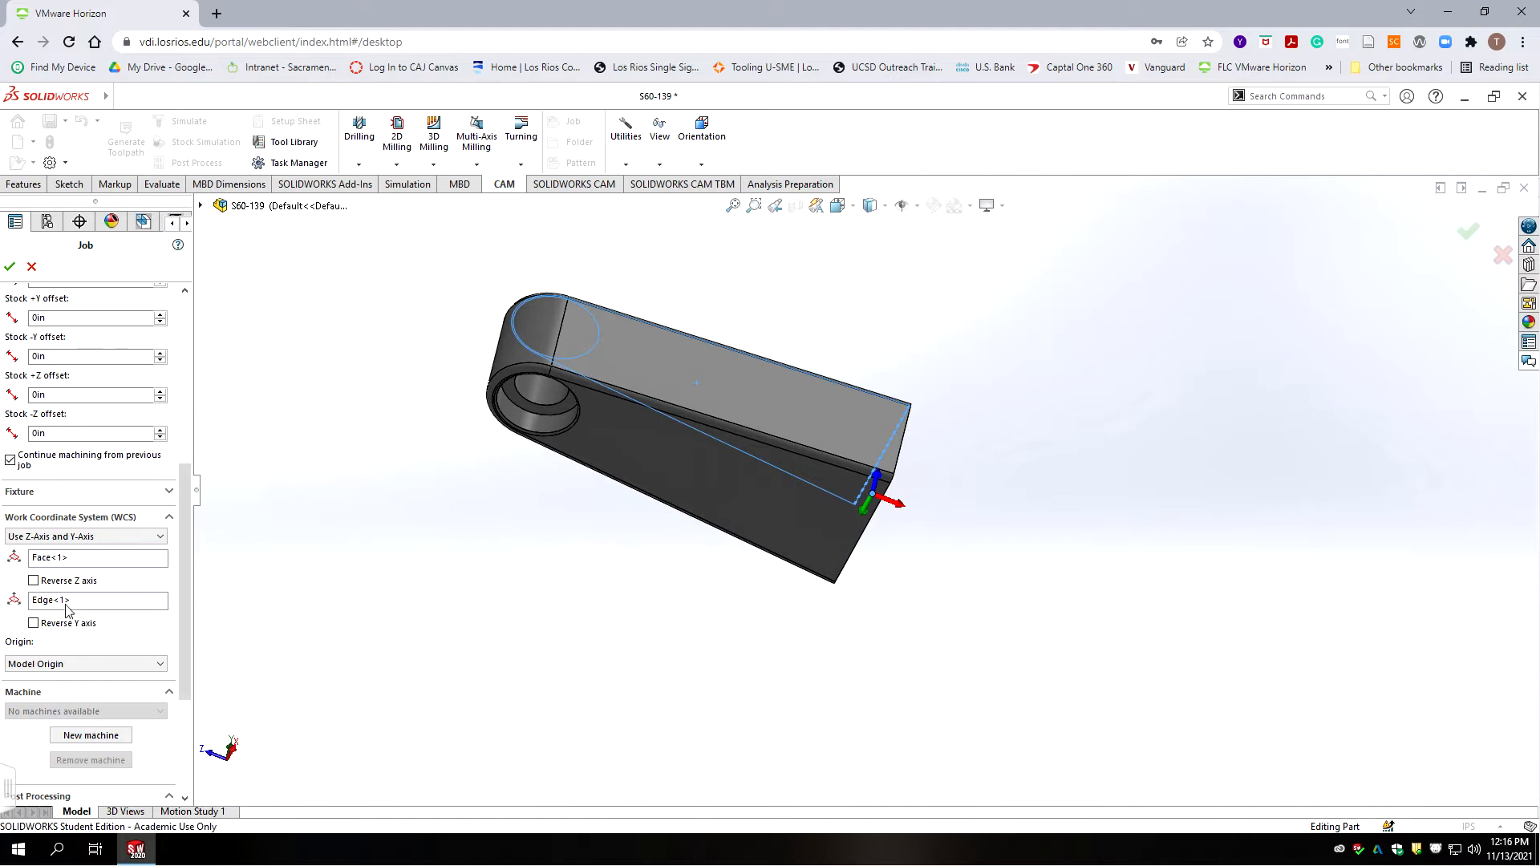
left_click(112, 559)
left_click(749, 477)
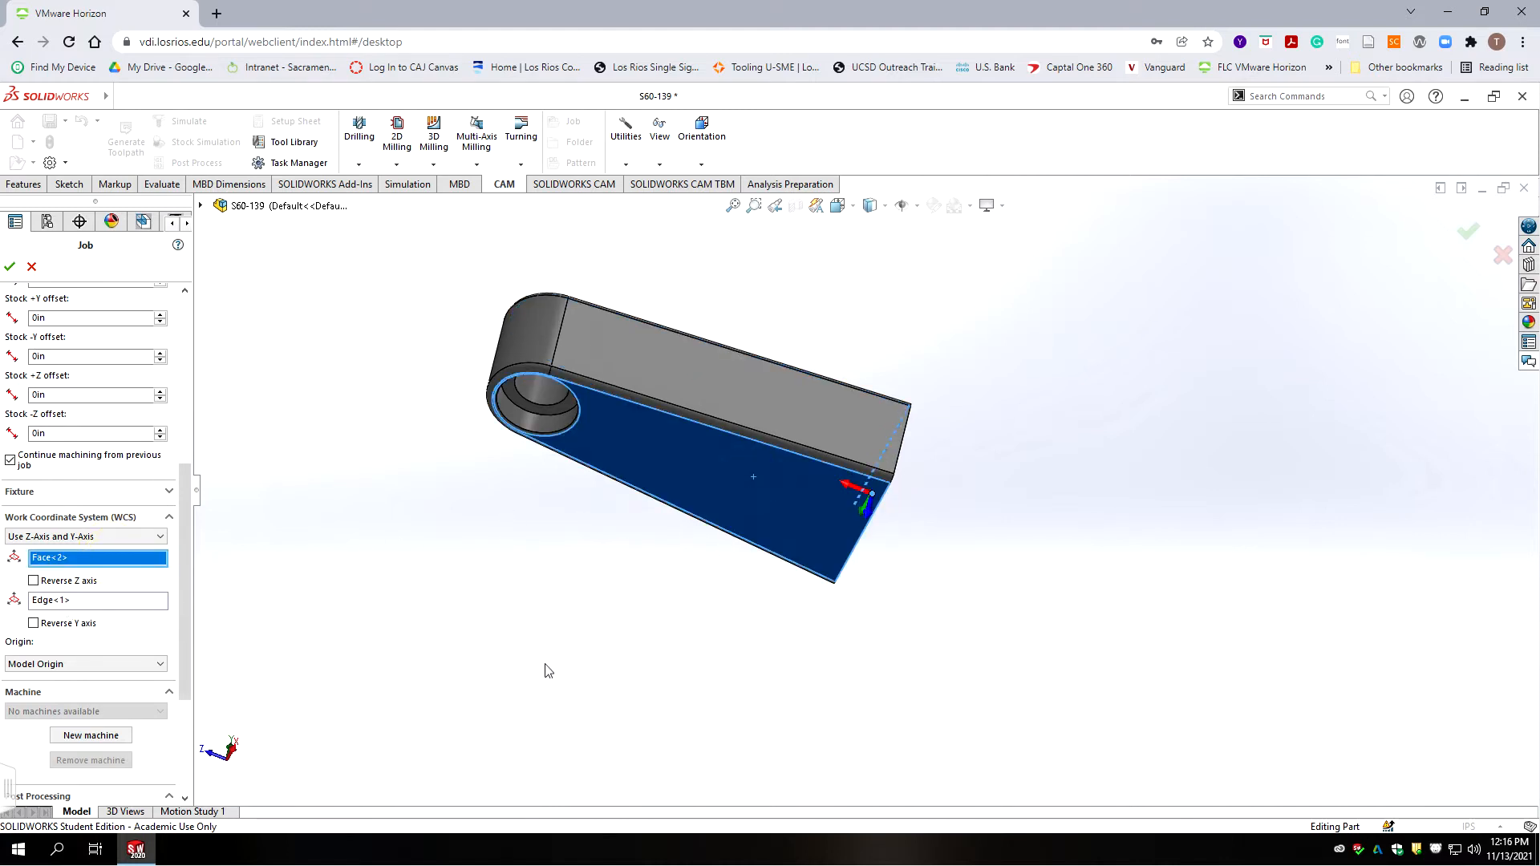
- Reassign the OP2 work coordinate system's Y axis to the face's straight end edge and base the origin on a selected point
scroll(858, 530, "up", 5)
scroll(858, 530, "down", 5)
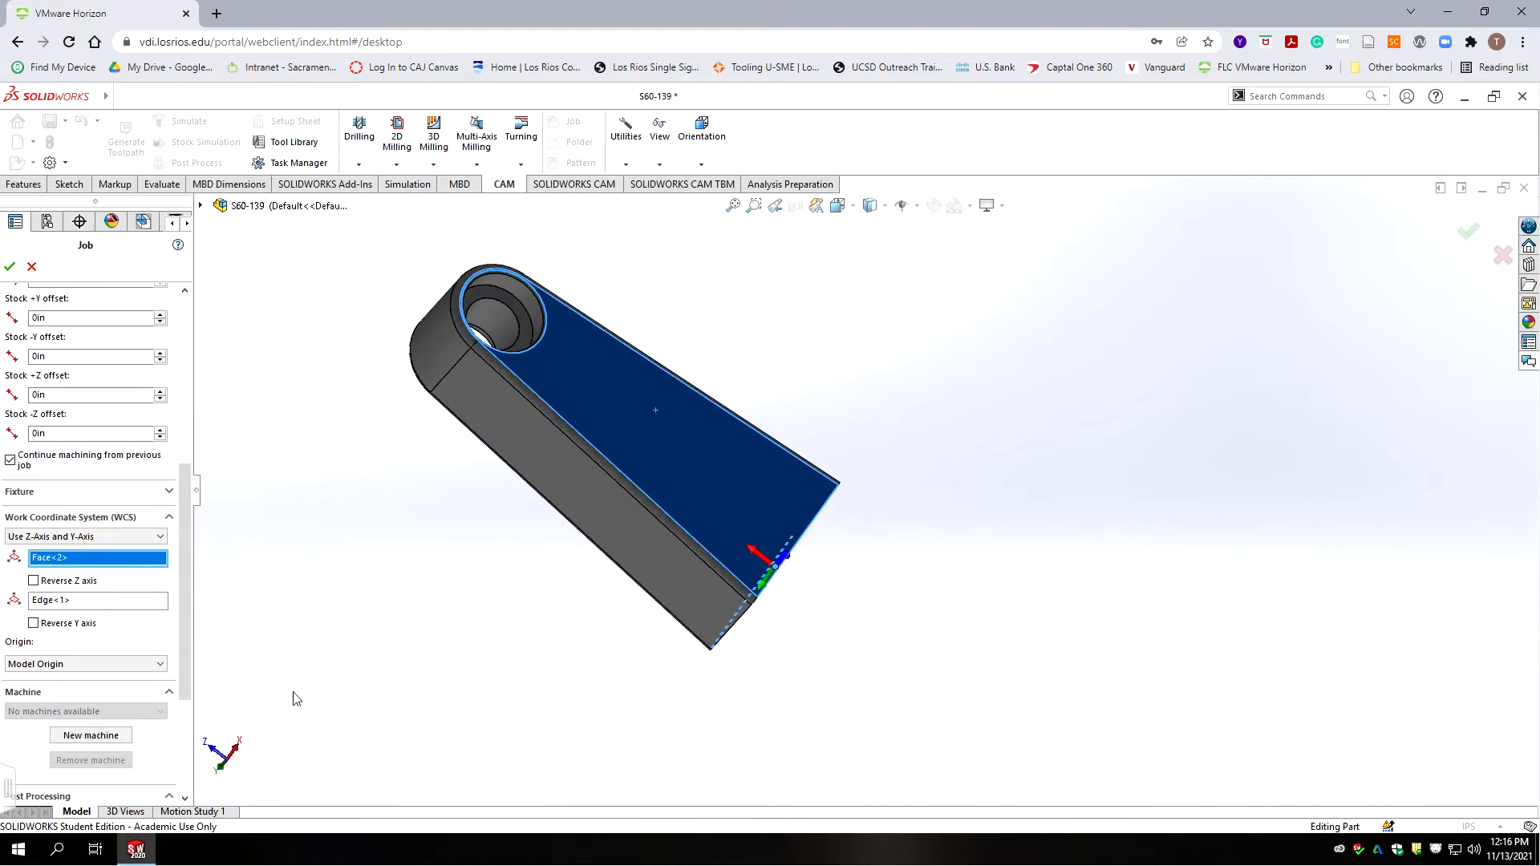
left_click(89, 601)
left_click(814, 525)
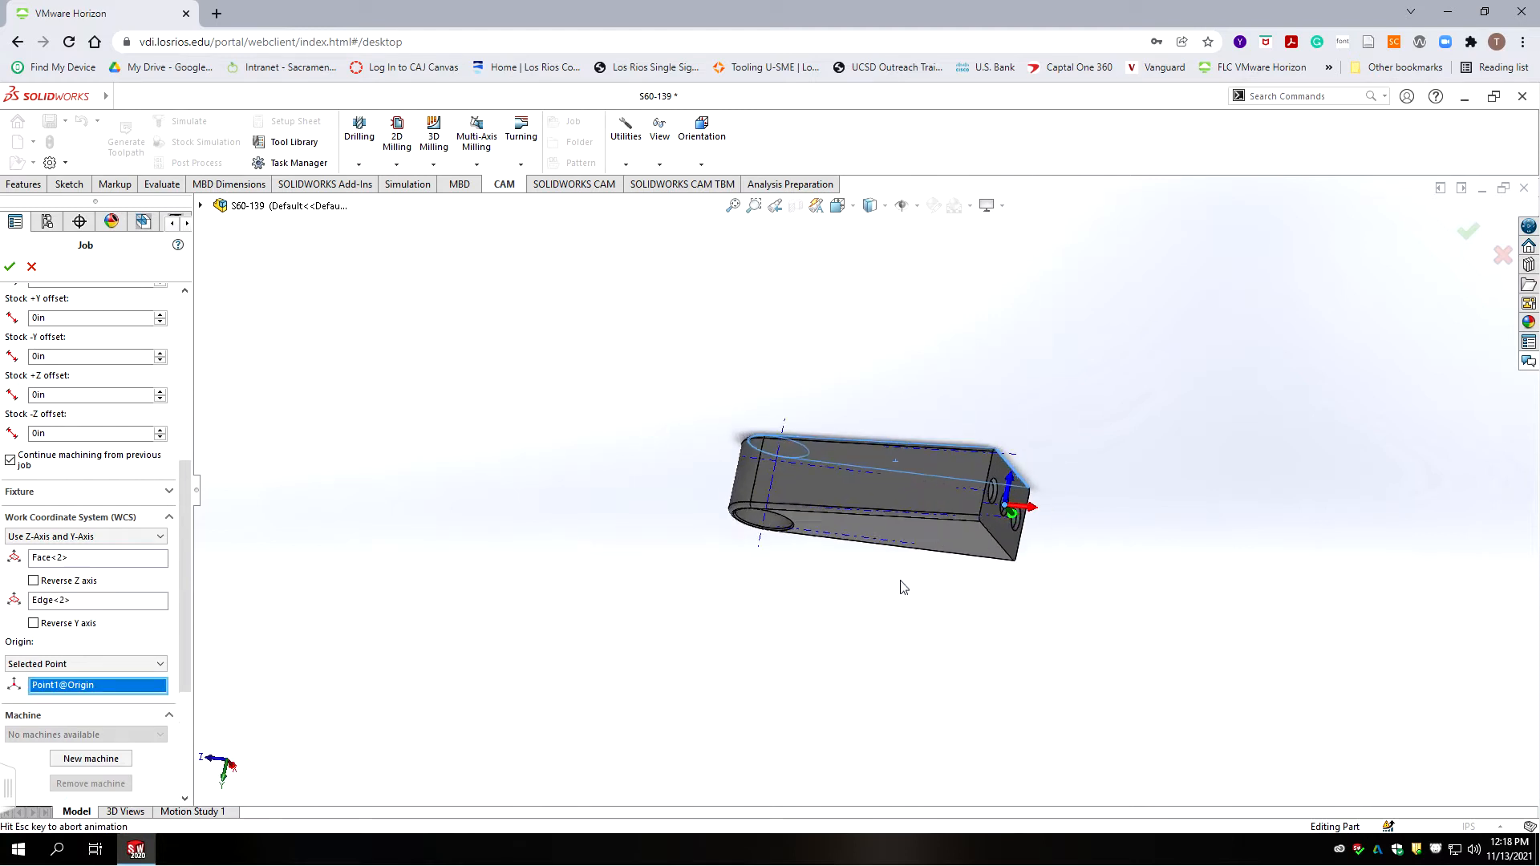
- Check the bore opening on the other flat face for a usable origin point and accept the OP2 job settings
scroll(901, 585, "down", 5)
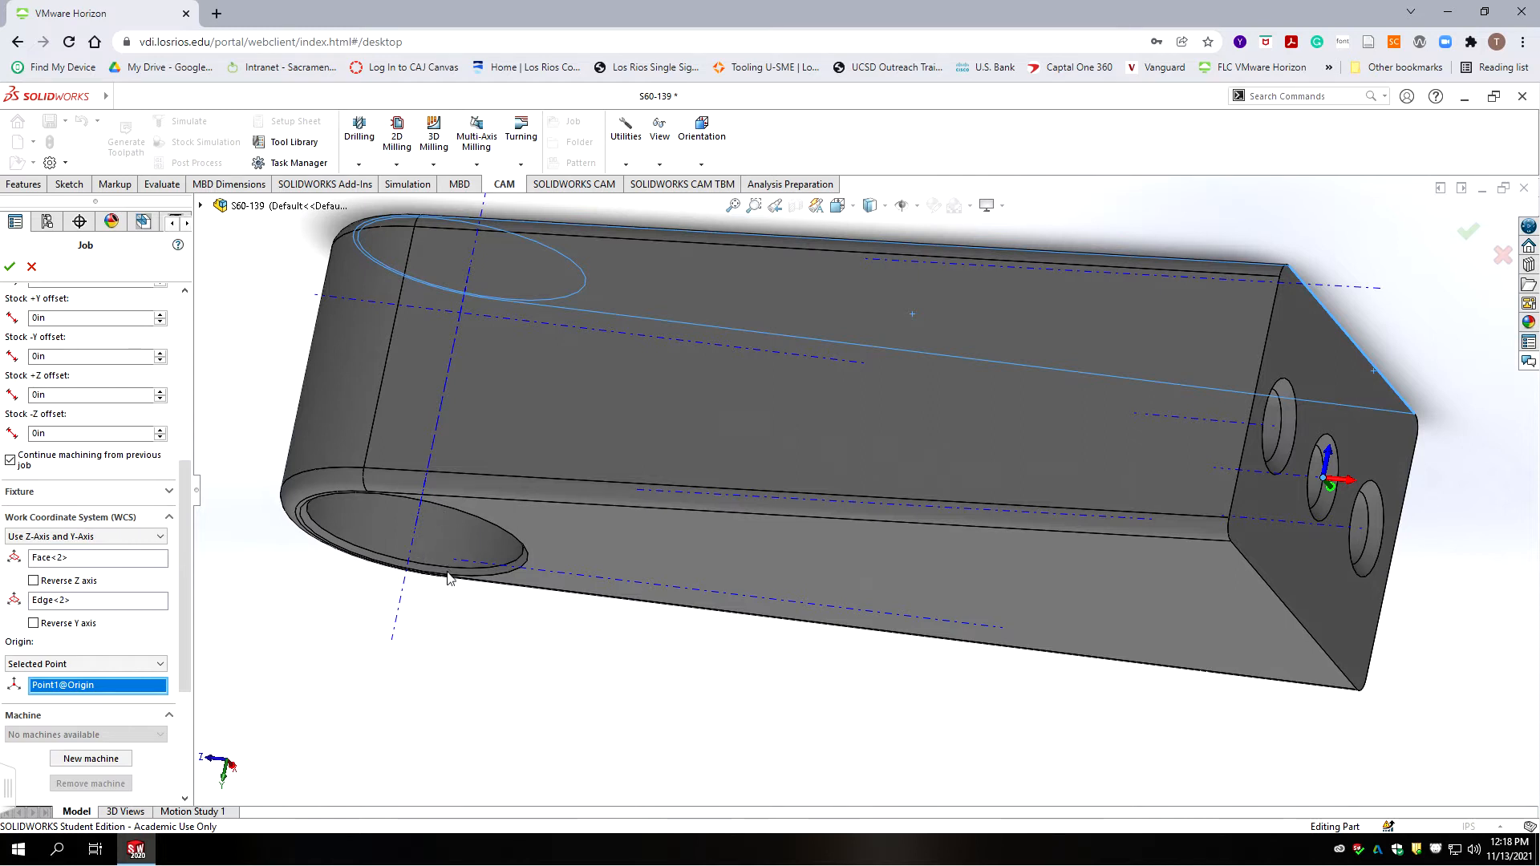
scroll(447, 571, "up", 2)
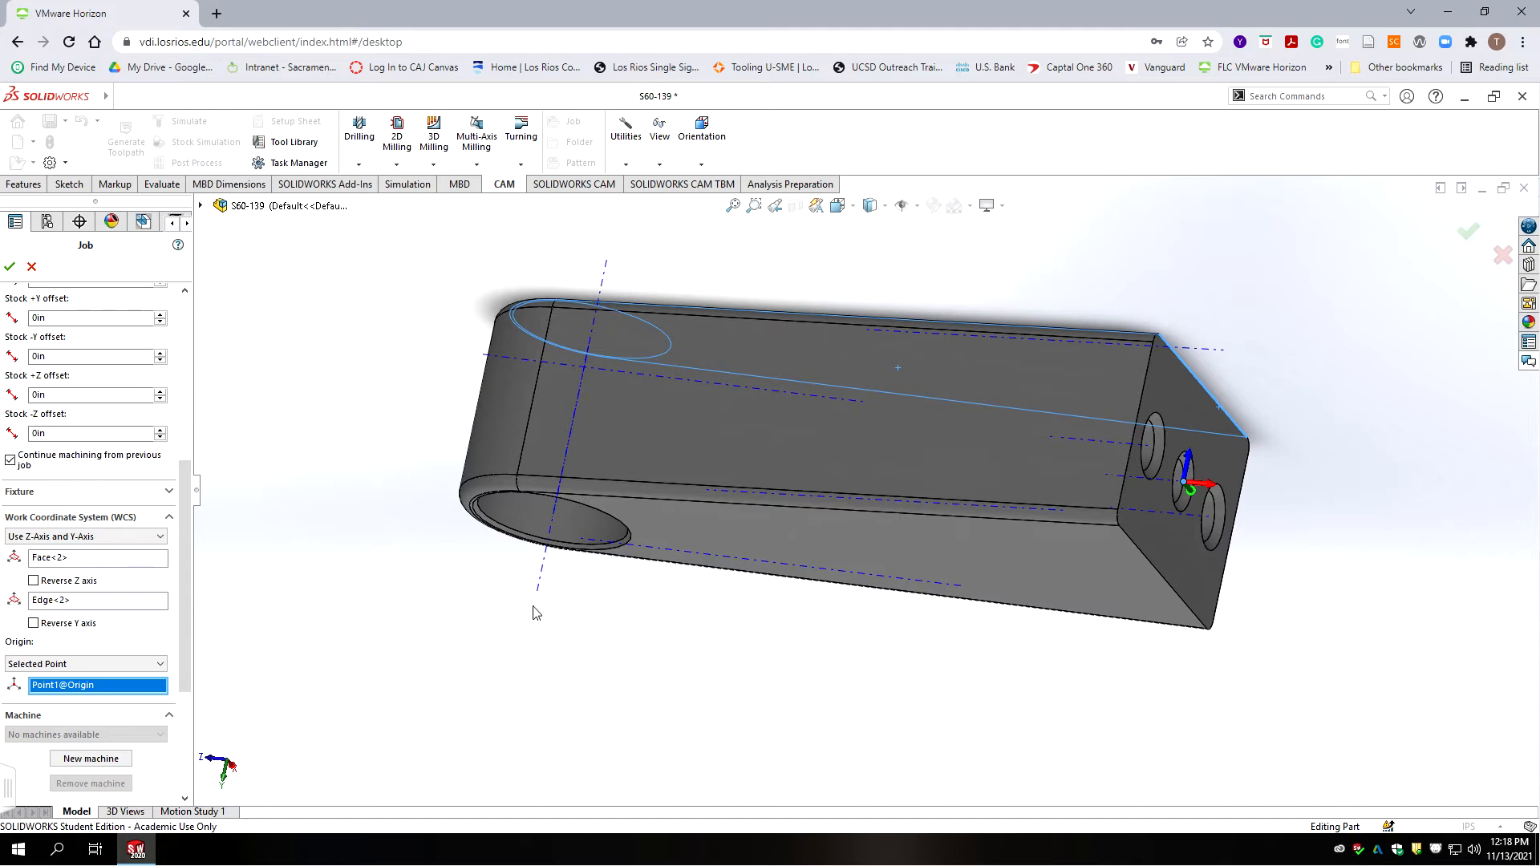
scroll(536, 613, "up", 4)
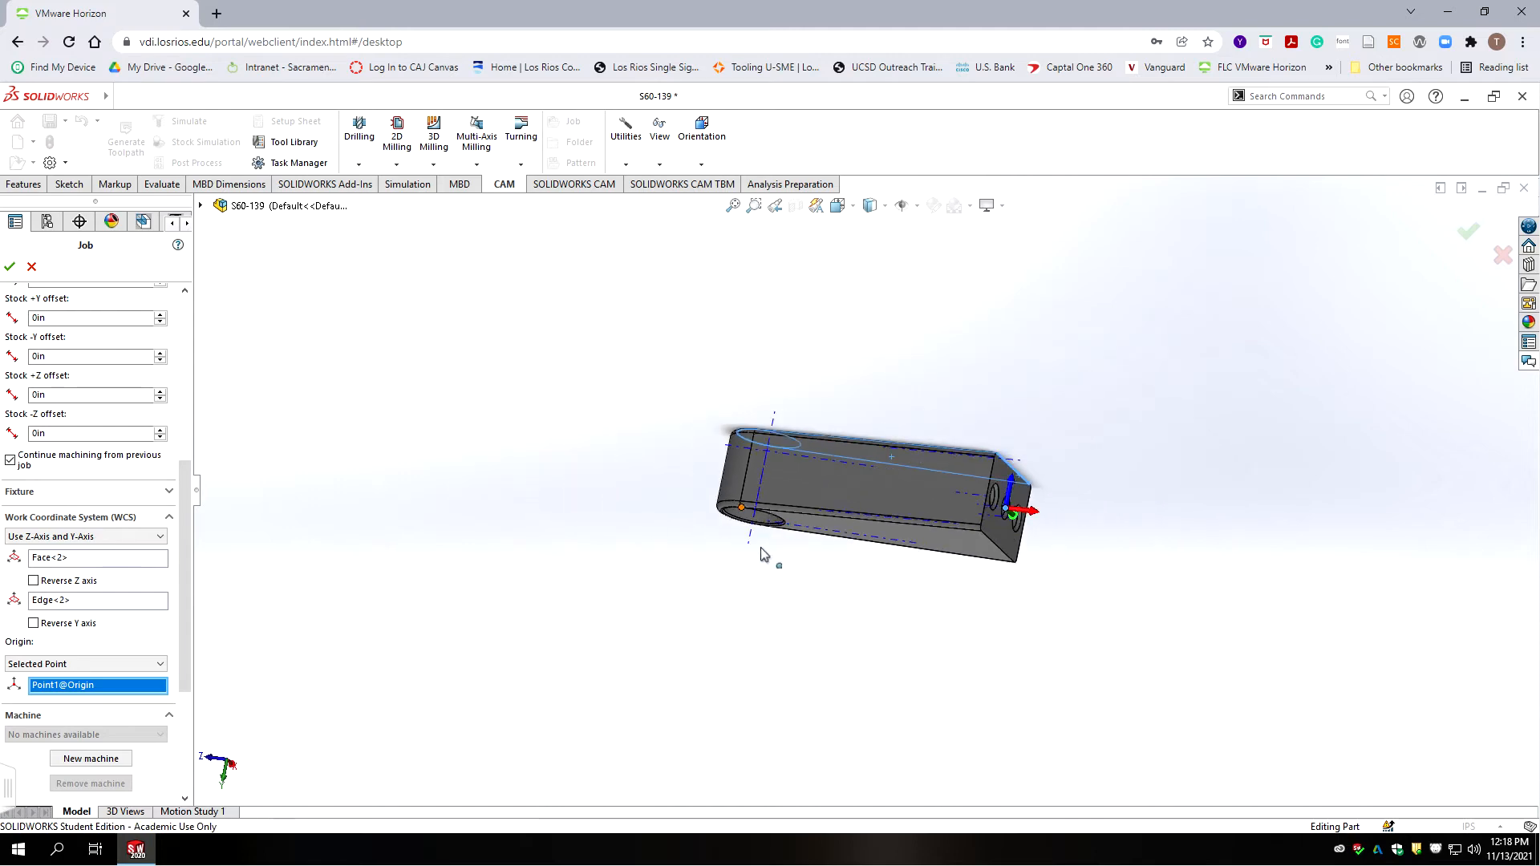
scroll(805, 508, "down", 6)
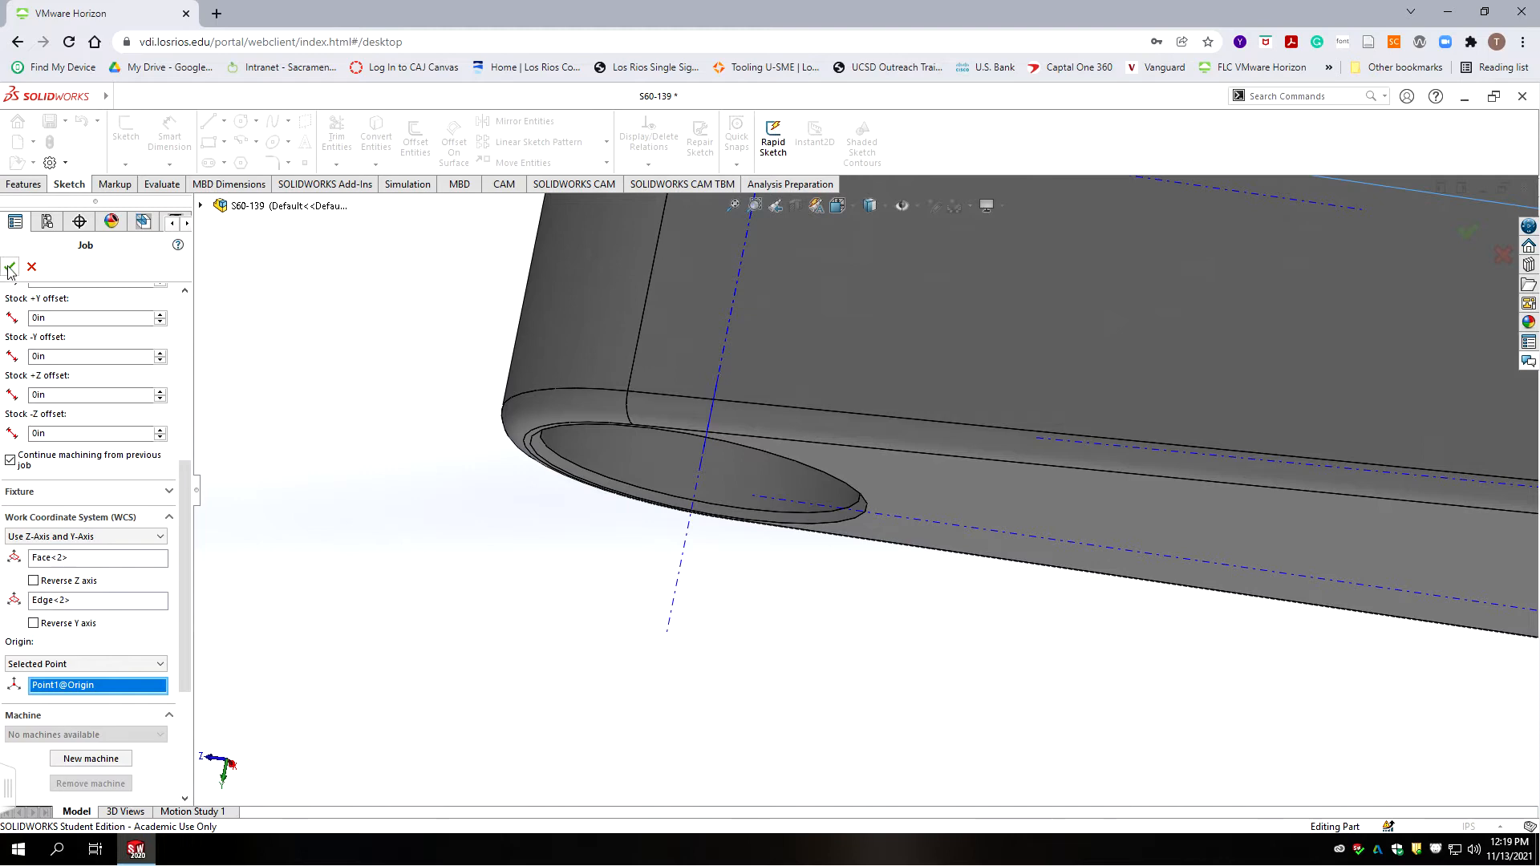
left_click(10, 267)
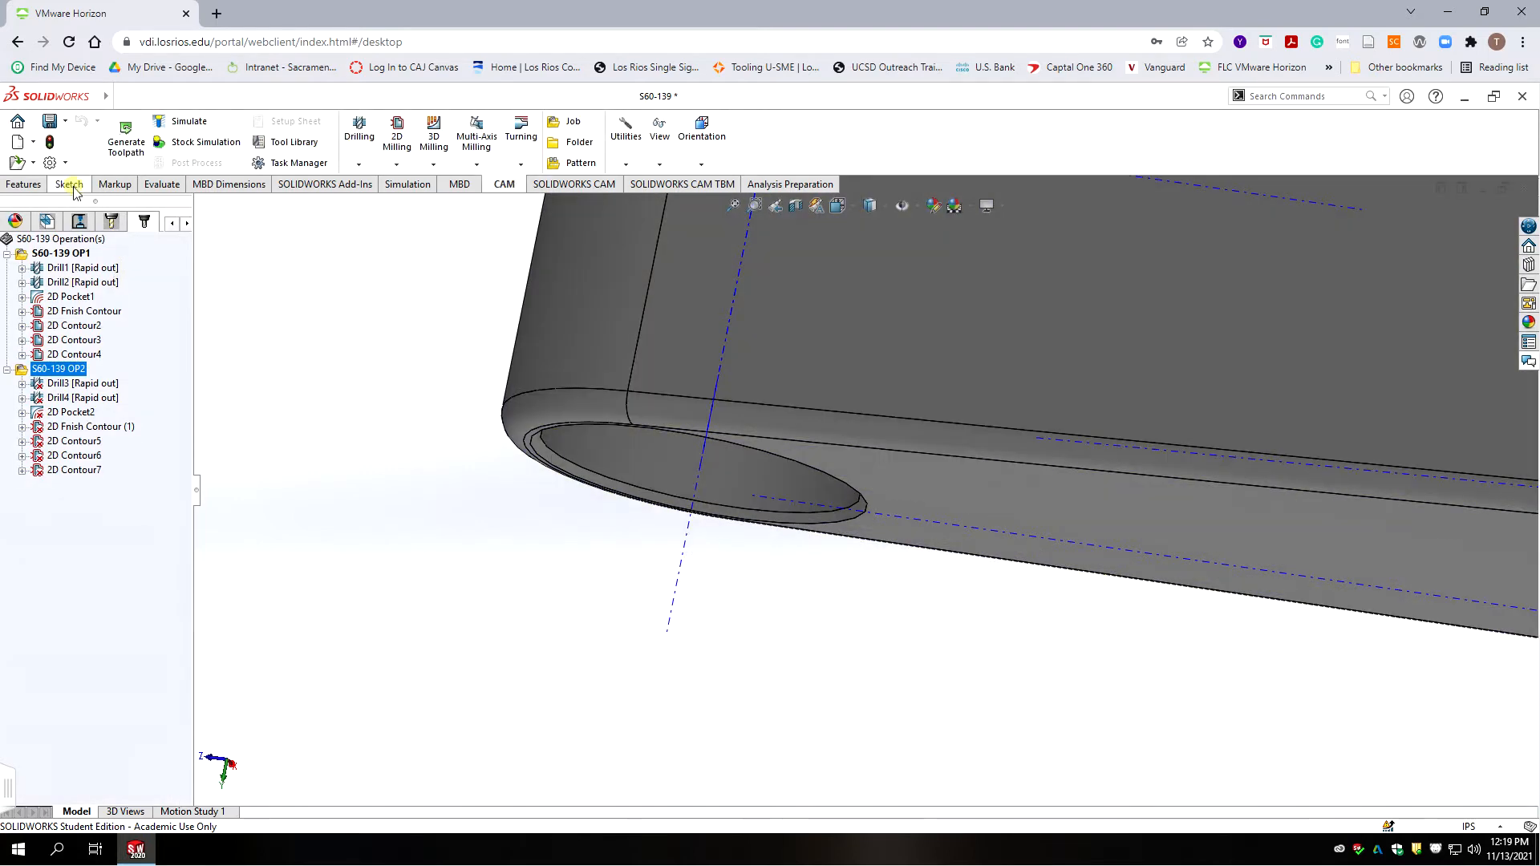
- Sketch a point at the bore's center on the flat face opposite the chosen Z-axis face
left_click(70, 185)
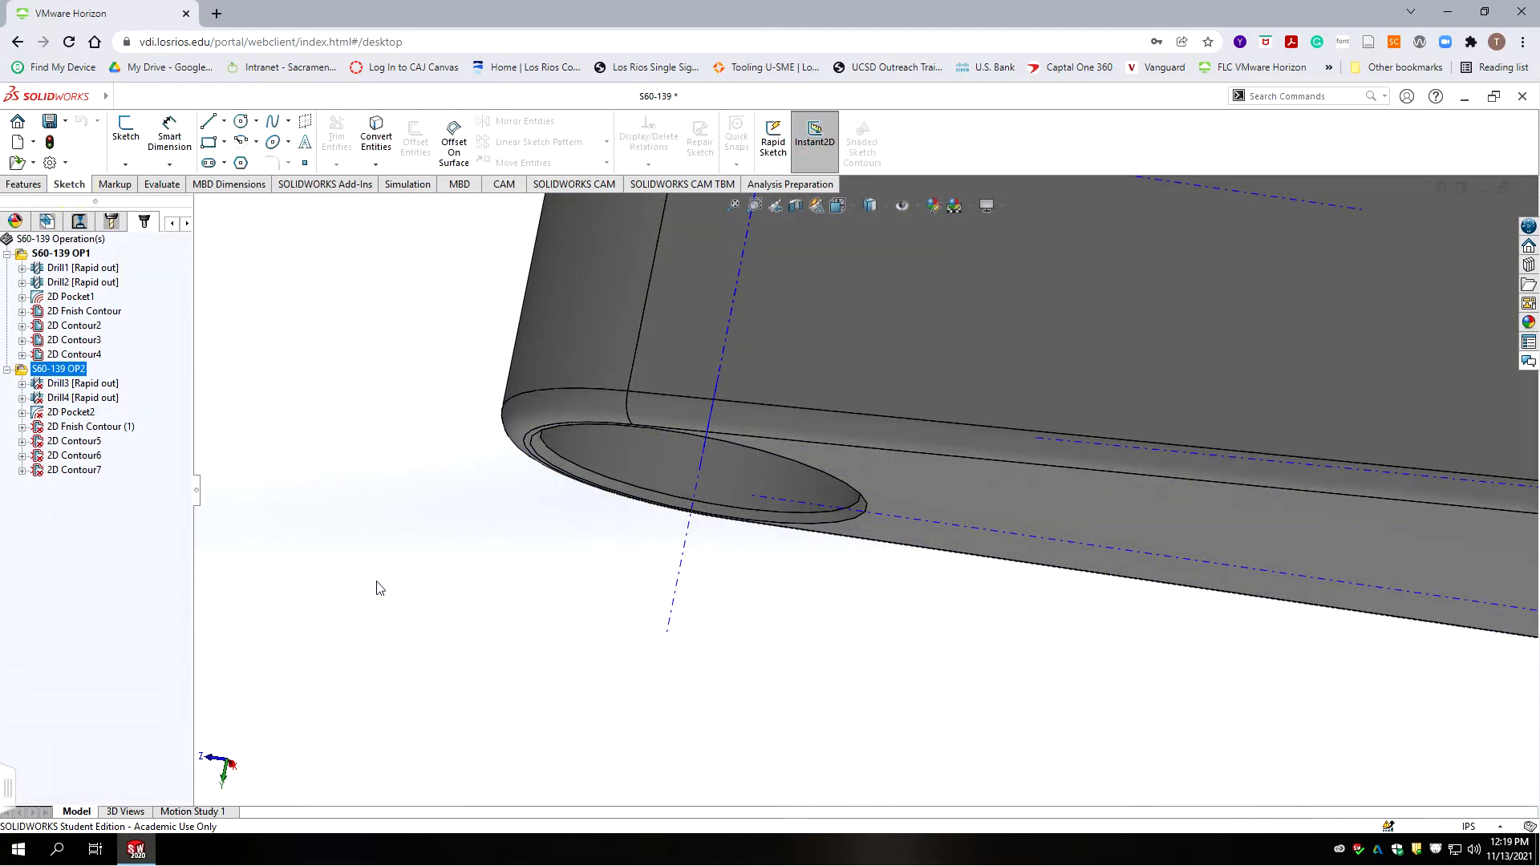
left_click(921, 479)
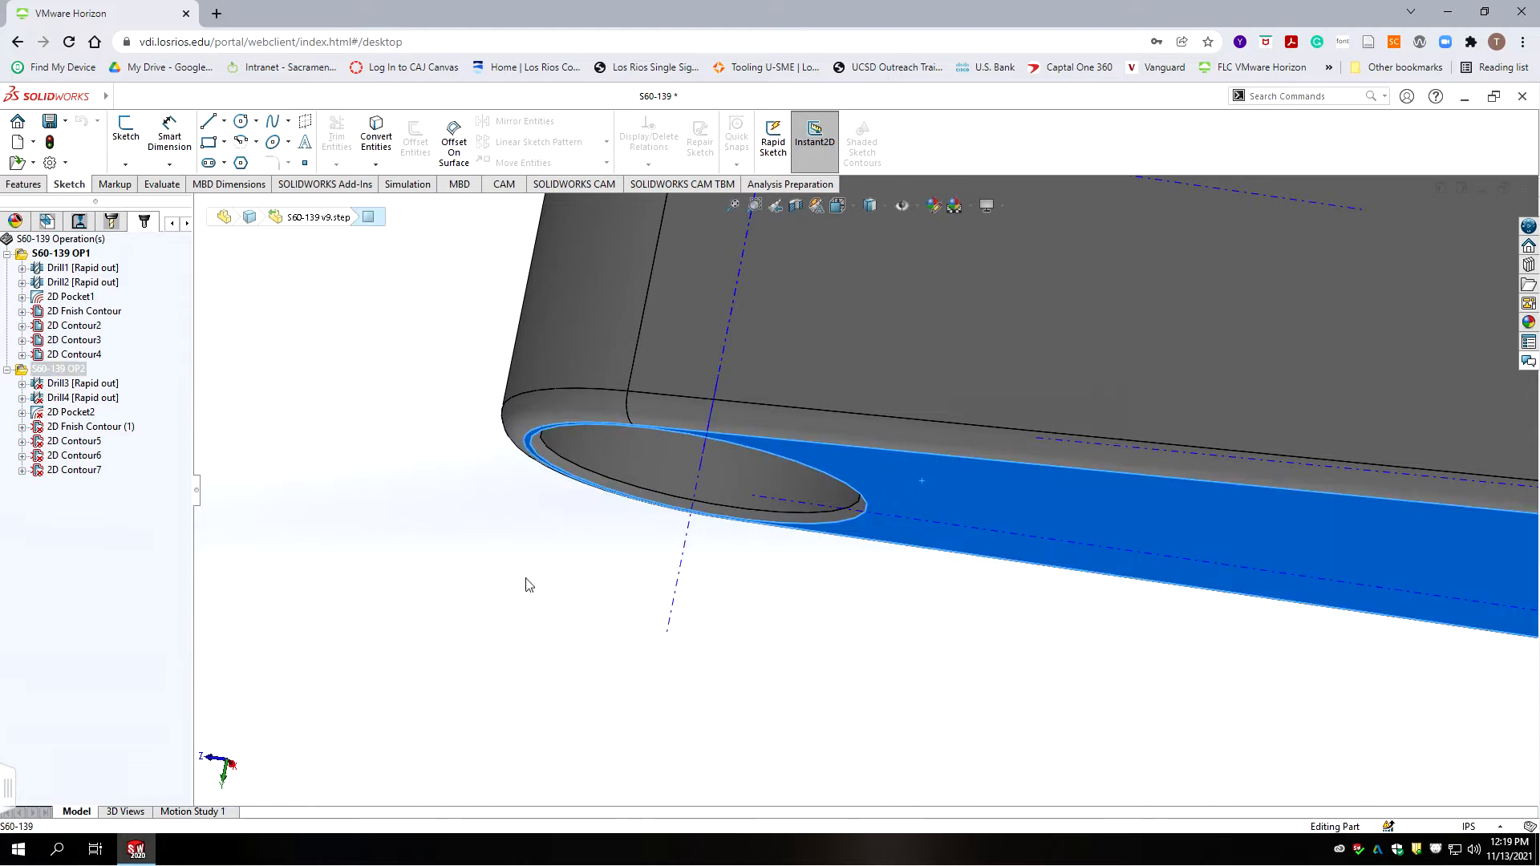
left_click(305, 163)
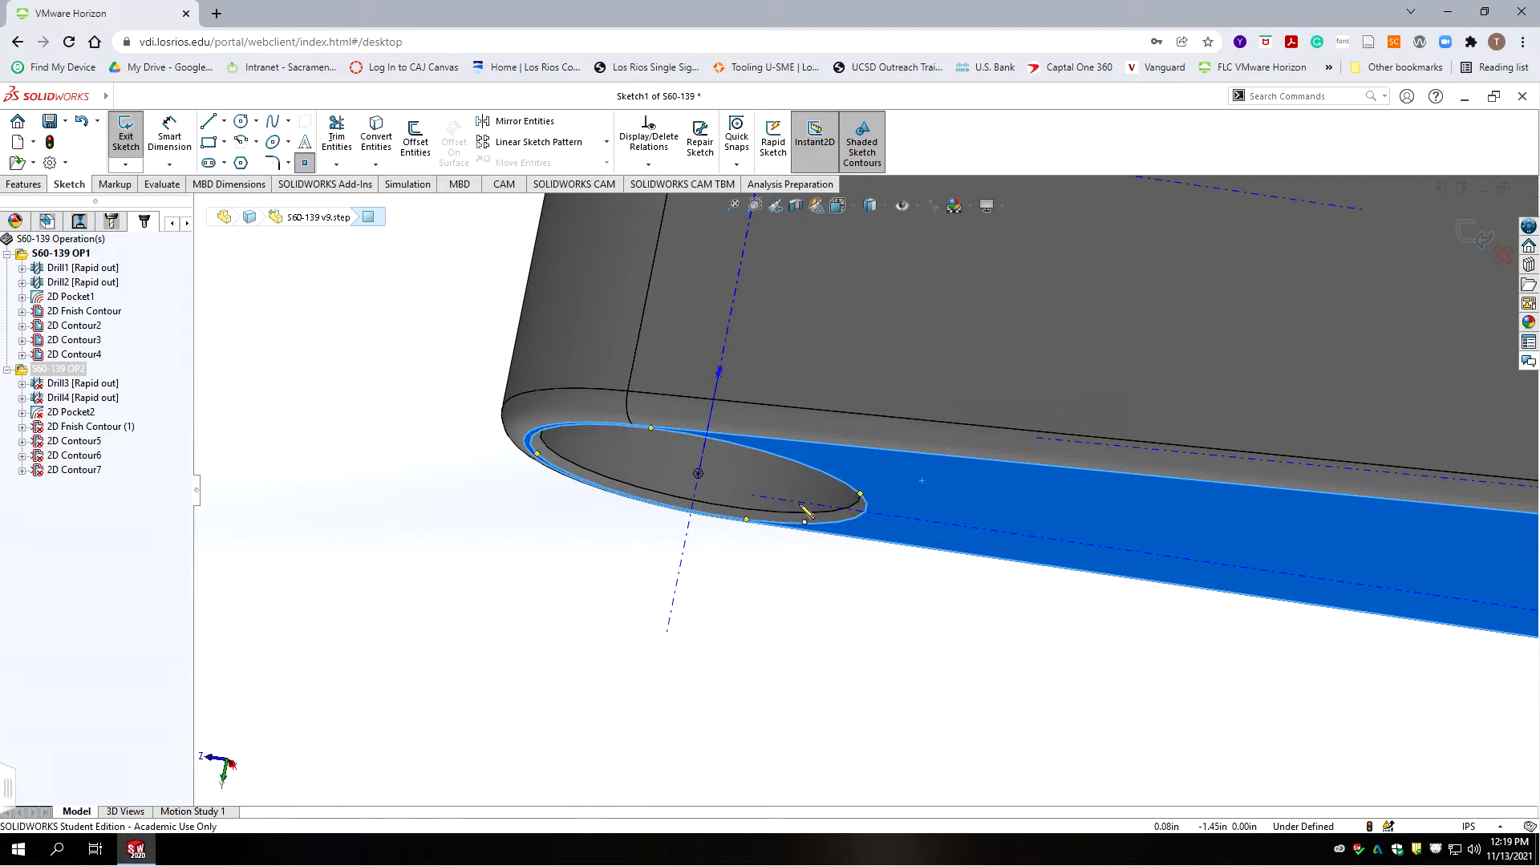
left_click(698, 474)
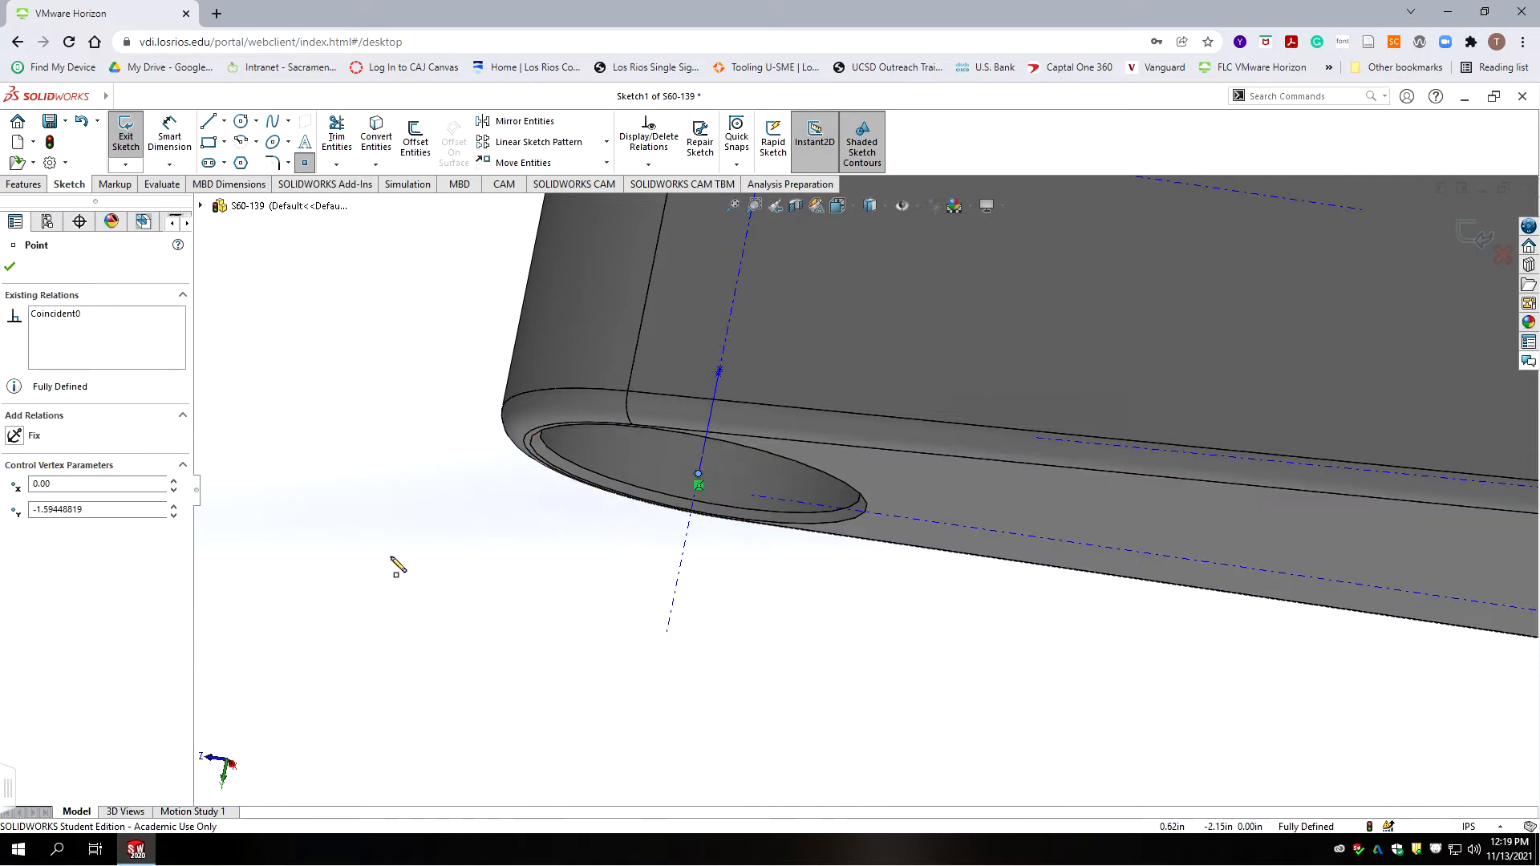
left_click(10, 267)
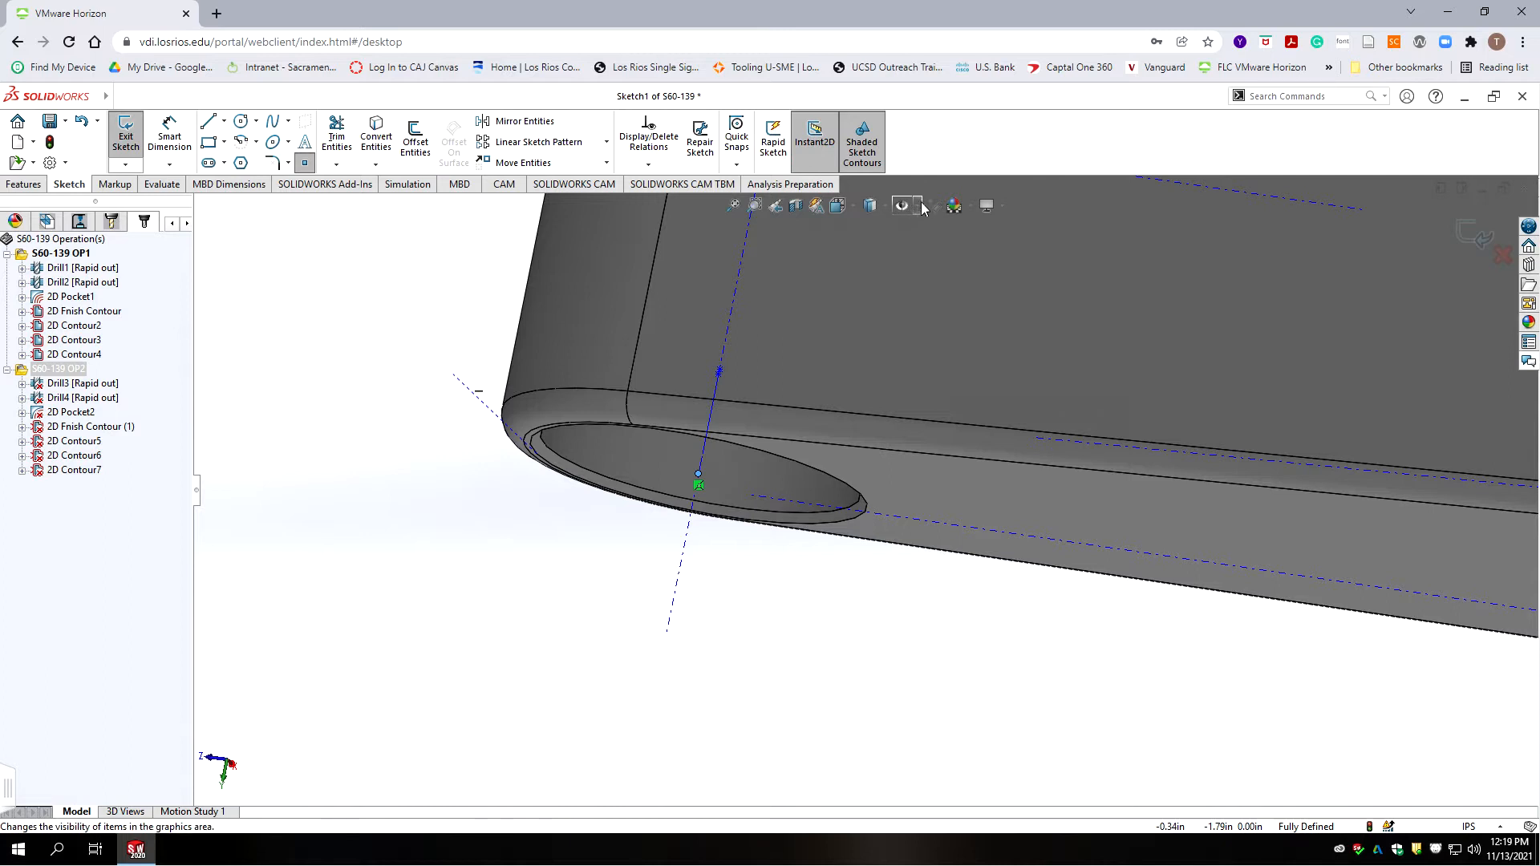
- Hide the temporary axes in the graphics view
left_click(904, 206)
left_click(924, 253)
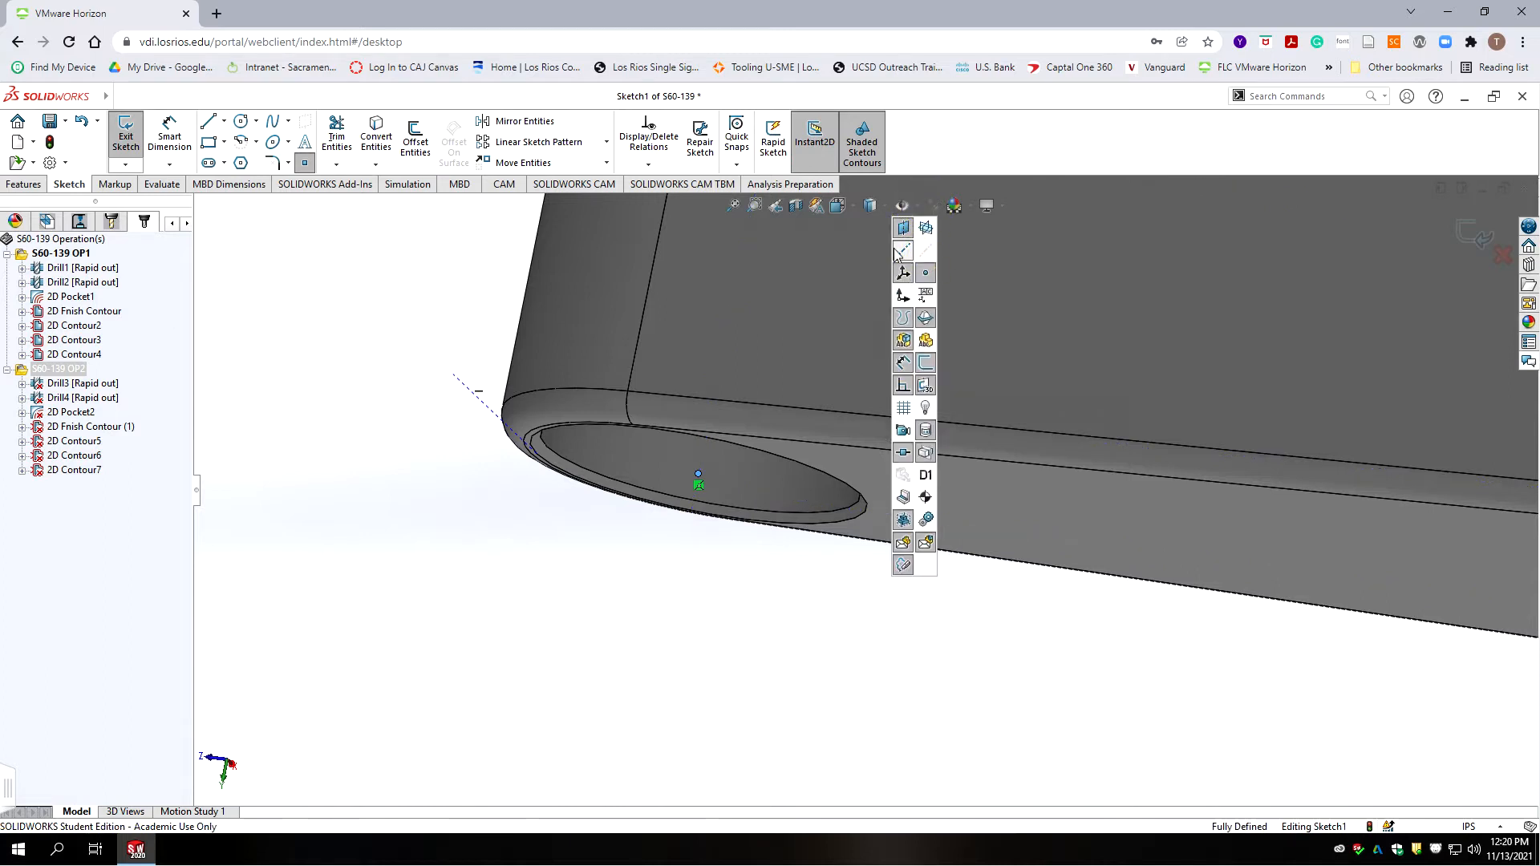
left_click(899, 248)
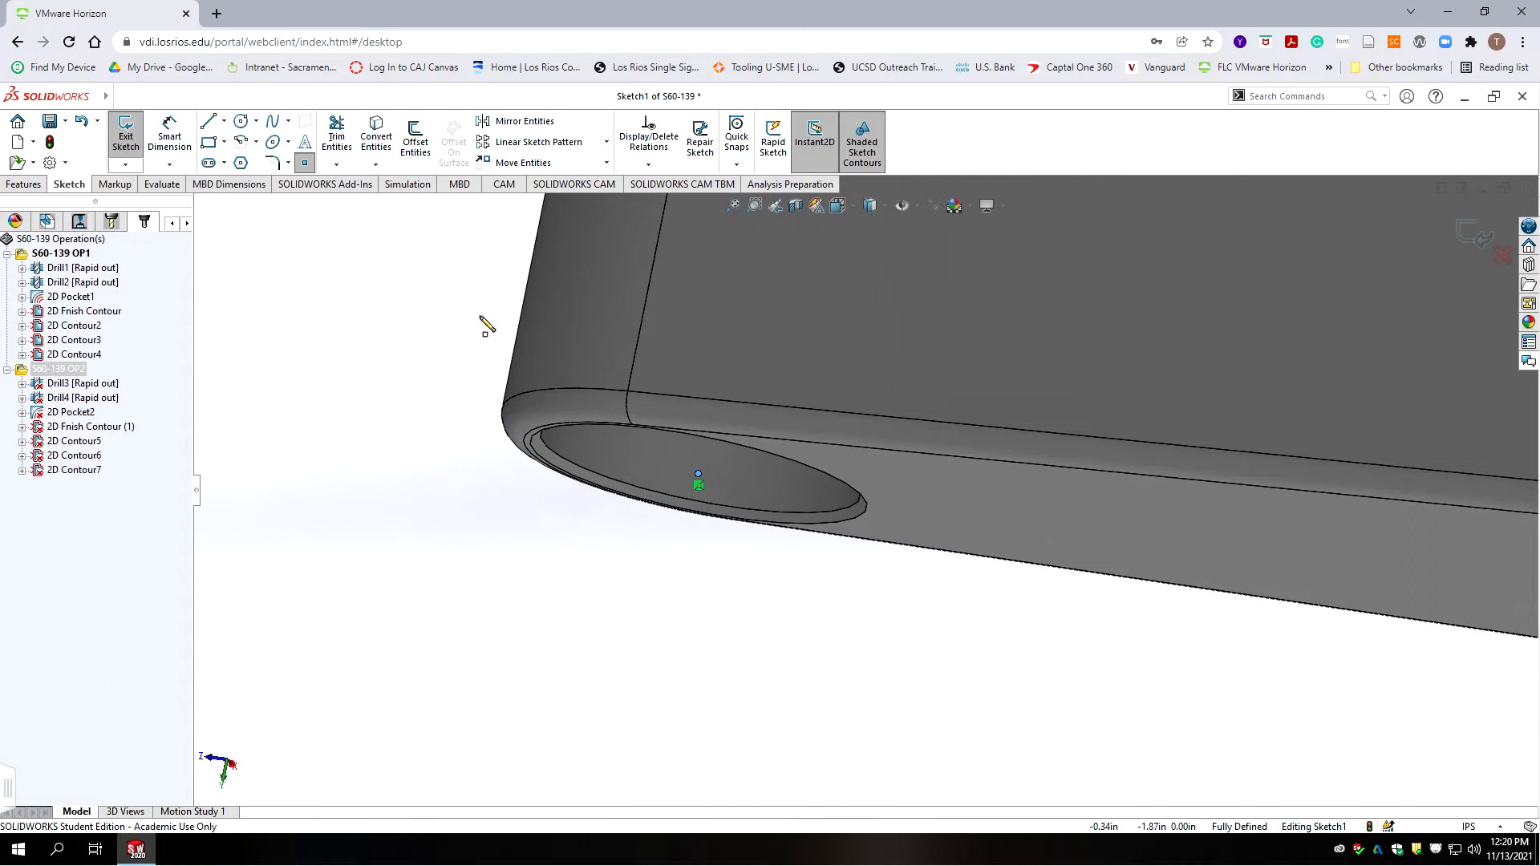
- Exit the point sketch and regenerate the invalidated CAM operations
left_click(504, 184)
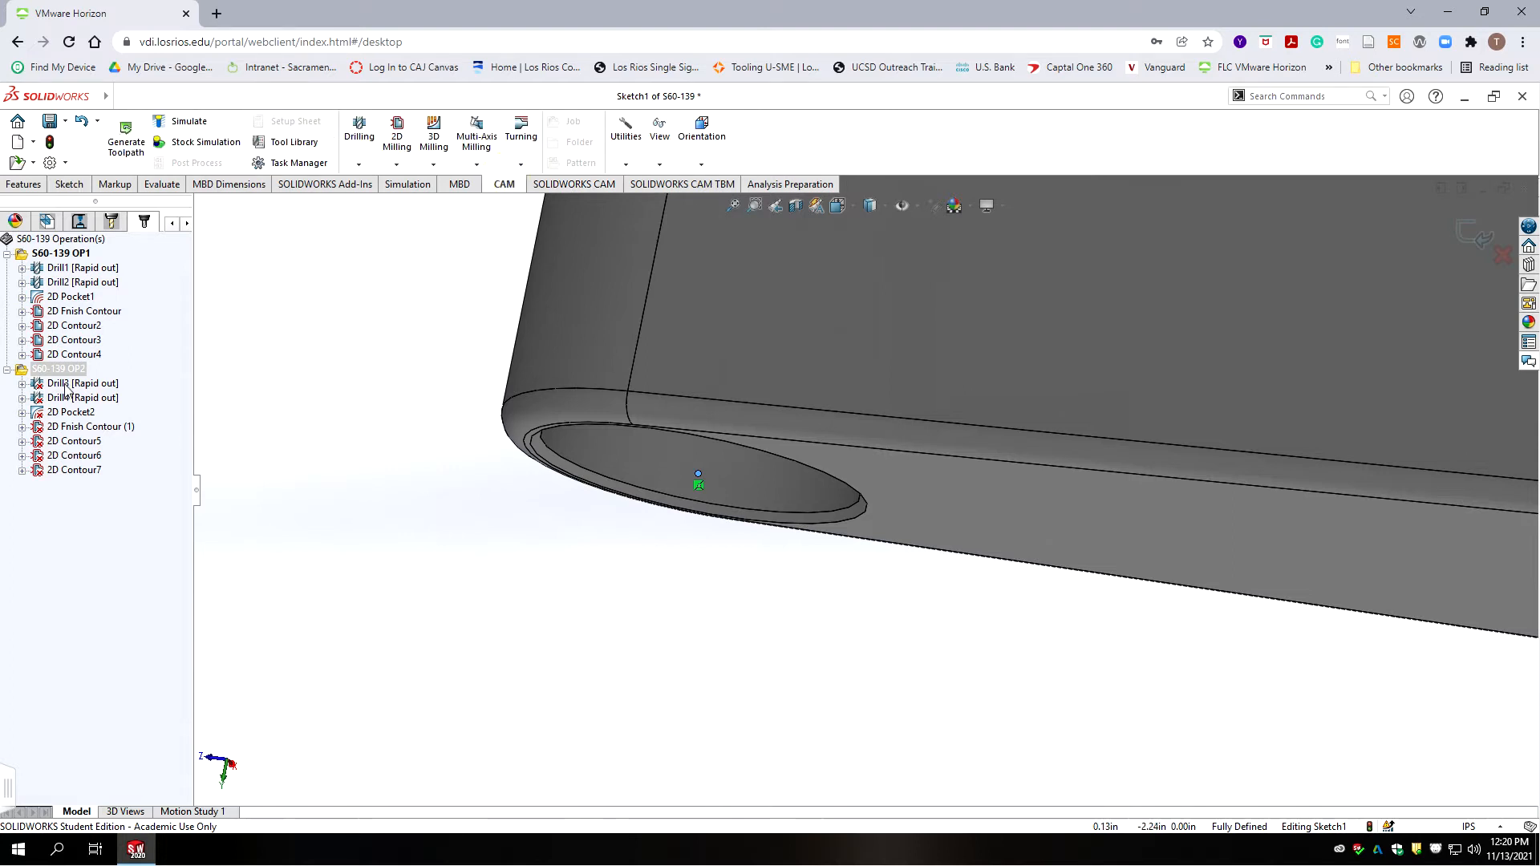
left_click(1475, 235)
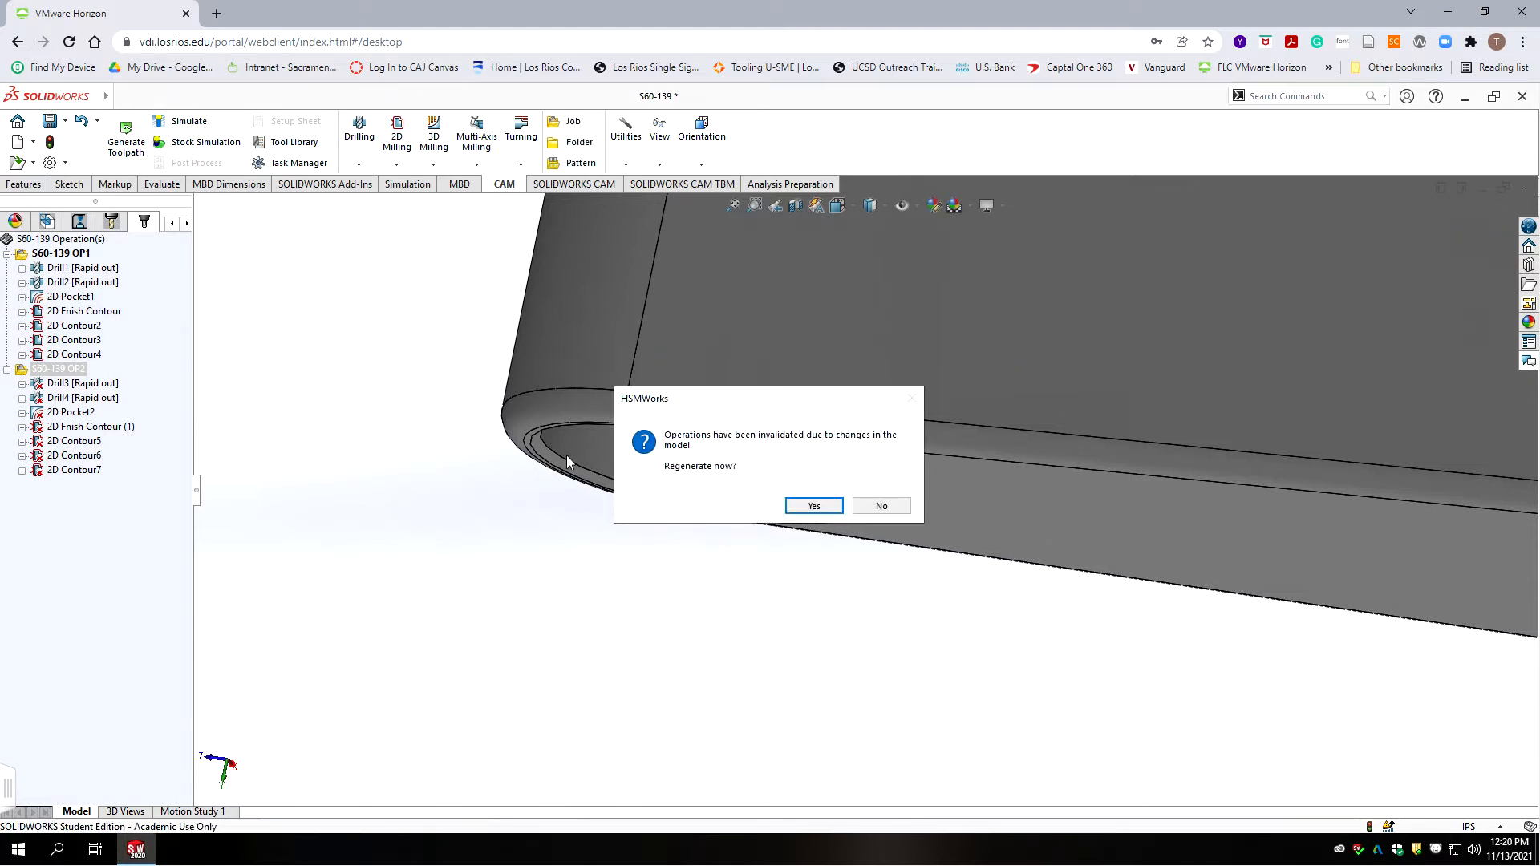
left_click(814, 505)
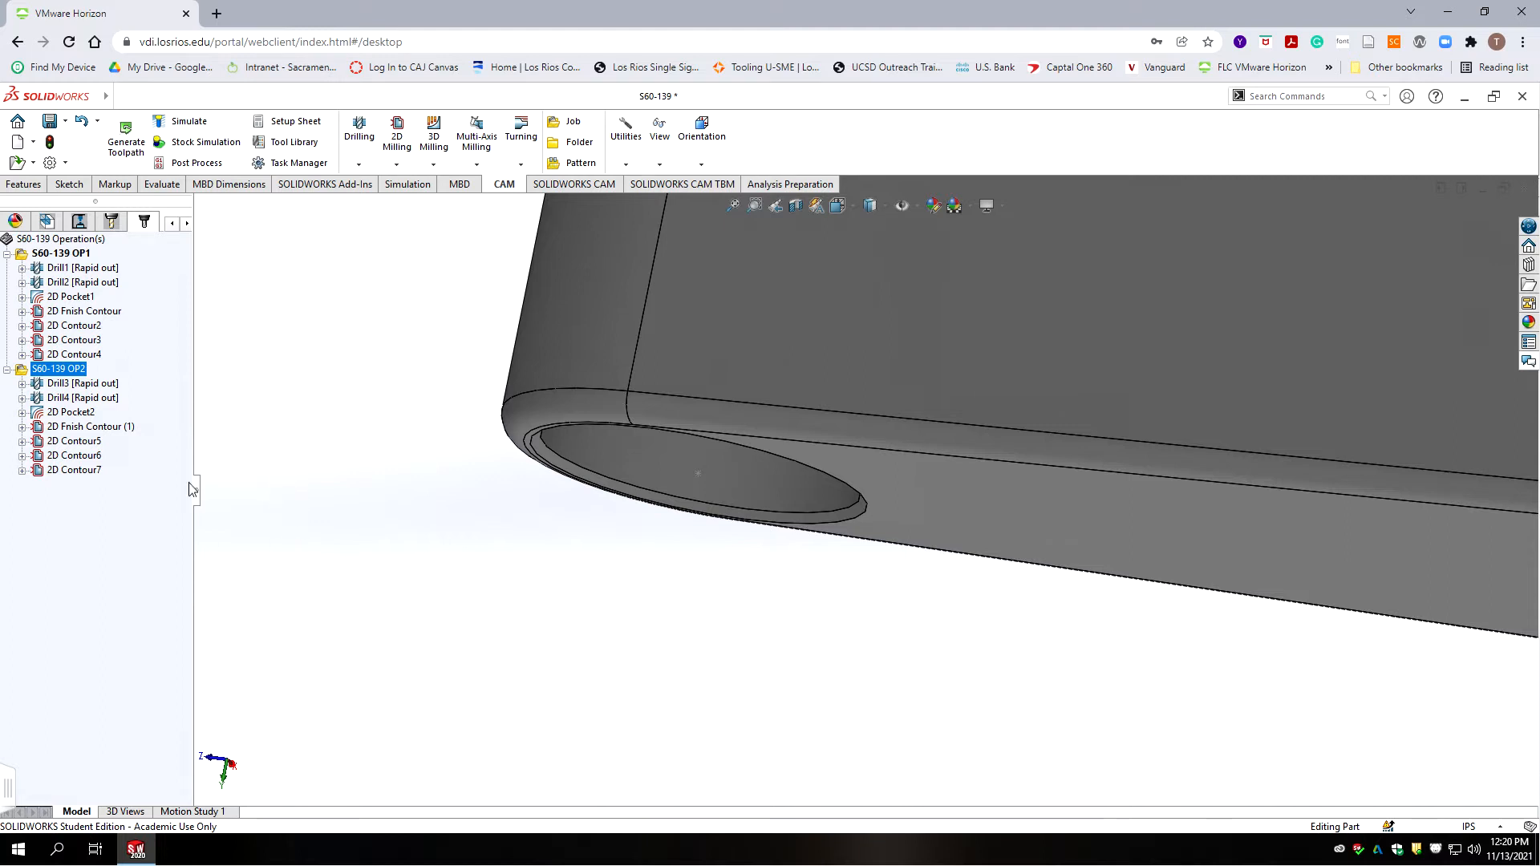
- Reopen the S60-139 OP2 job for editing and select the S60-139 v9.step body as its model
right_click(61, 370)
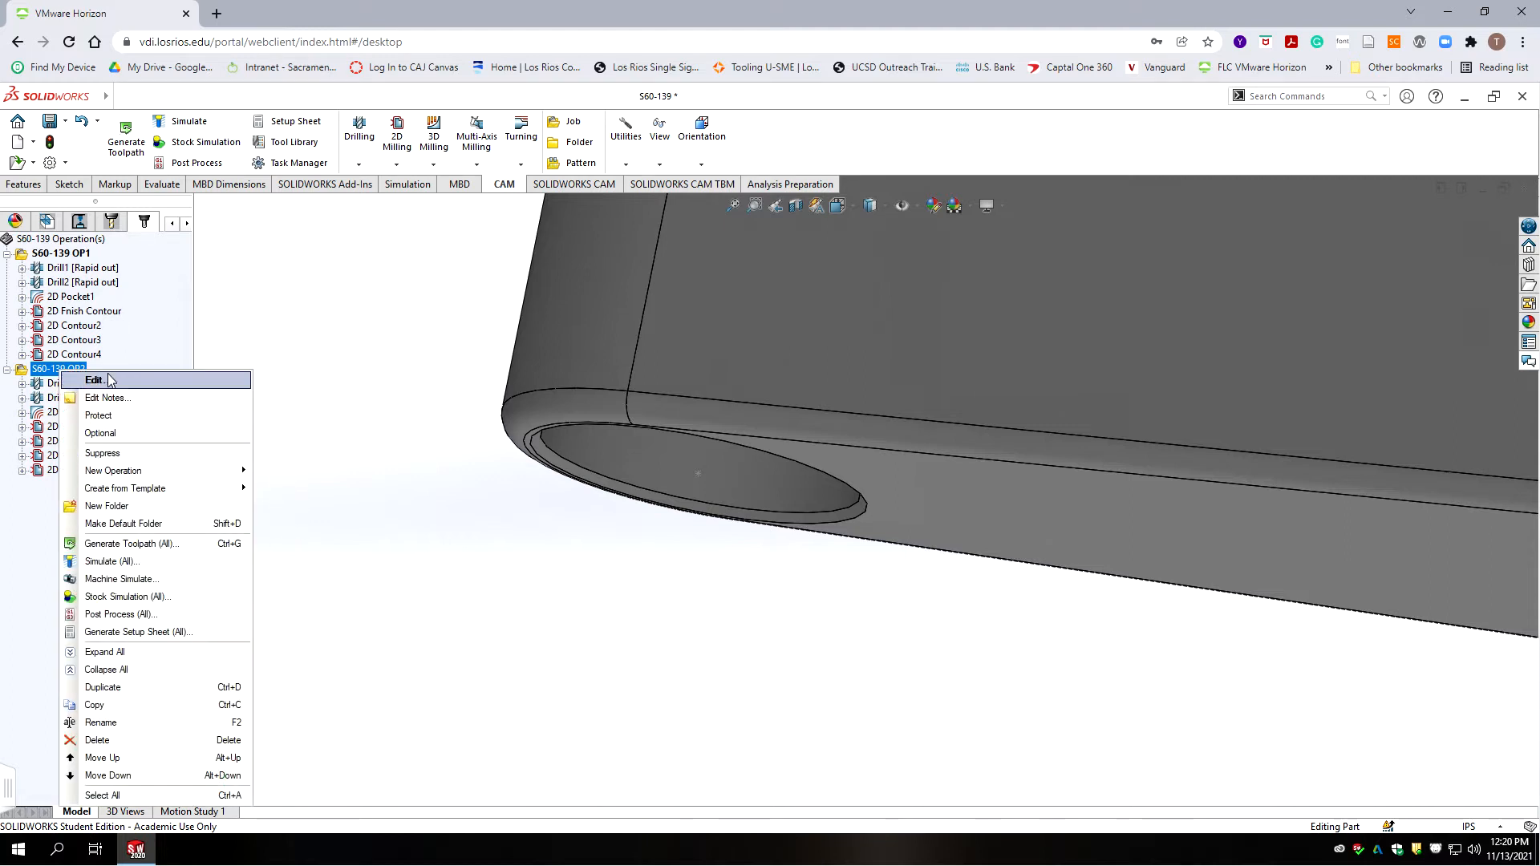
left_click(111, 381)
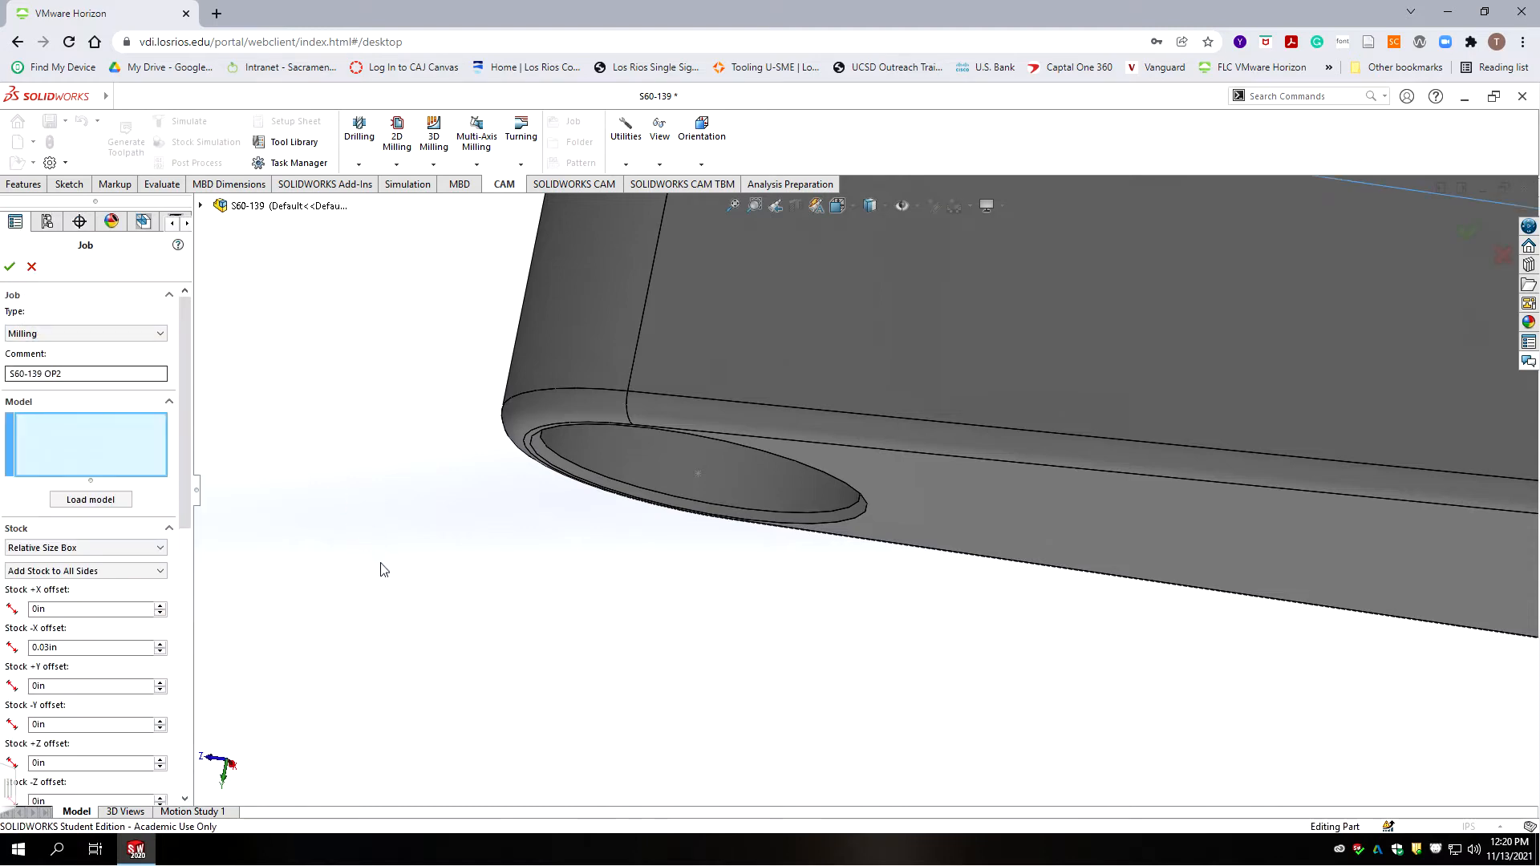
left_click(970, 357)
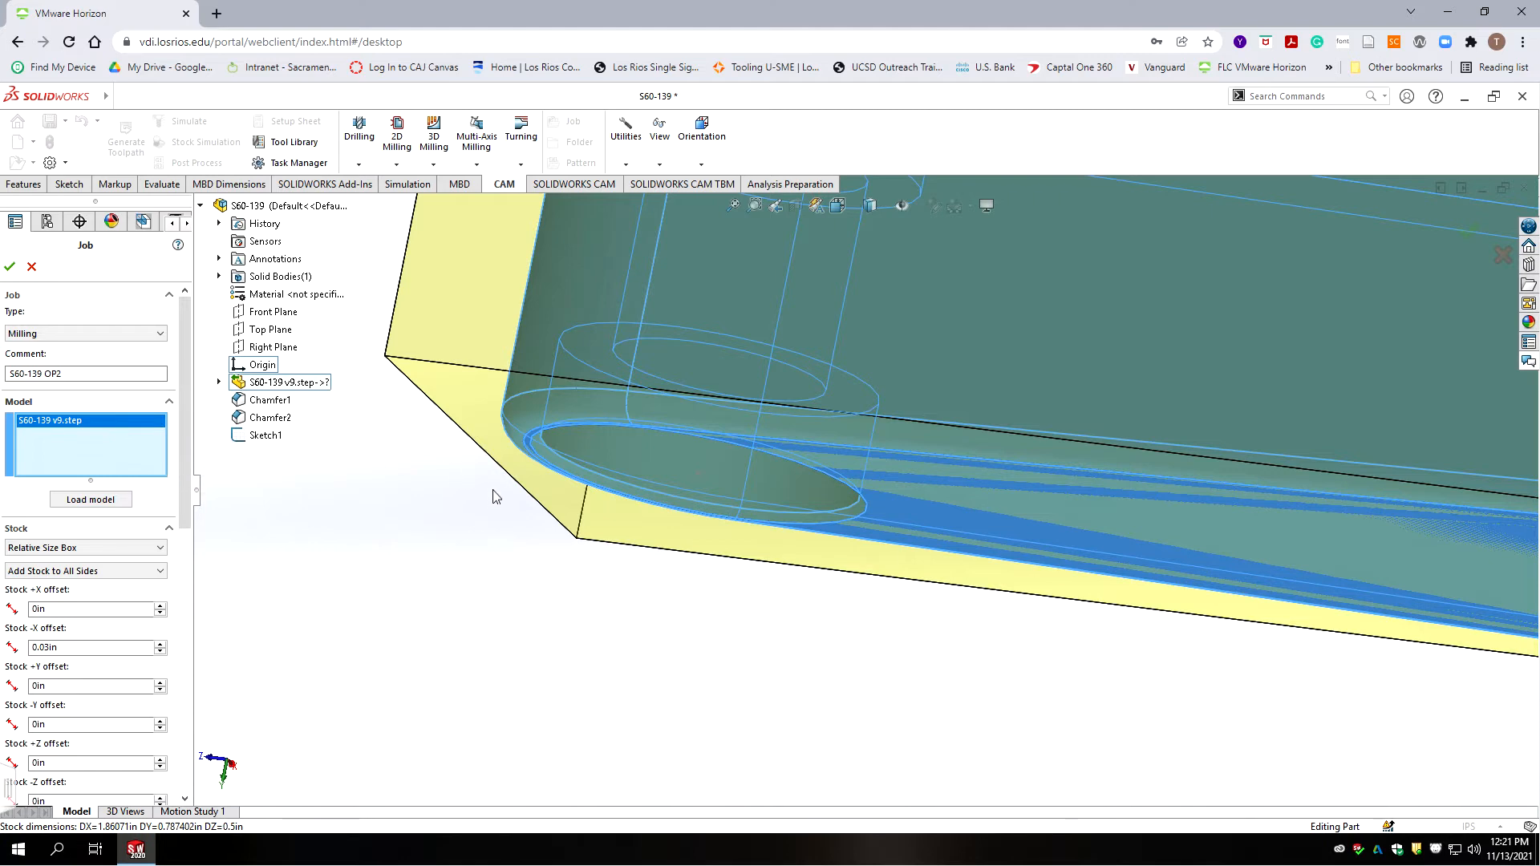
scroll(494, 491, "up", 4)
scroll(702, 382, "up", 6)
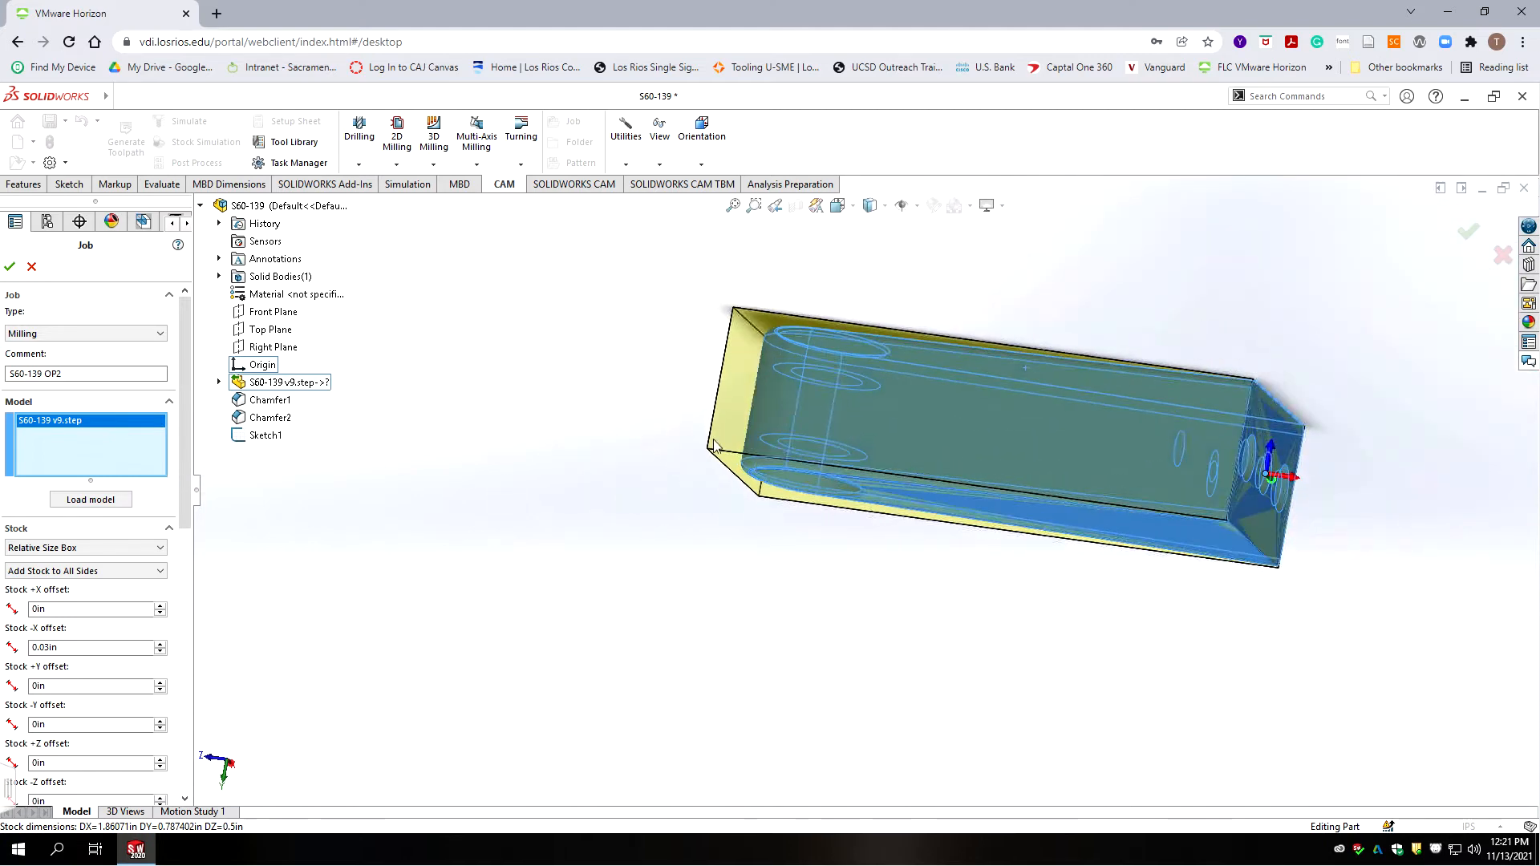
scroll(905, 466, "down", 4)
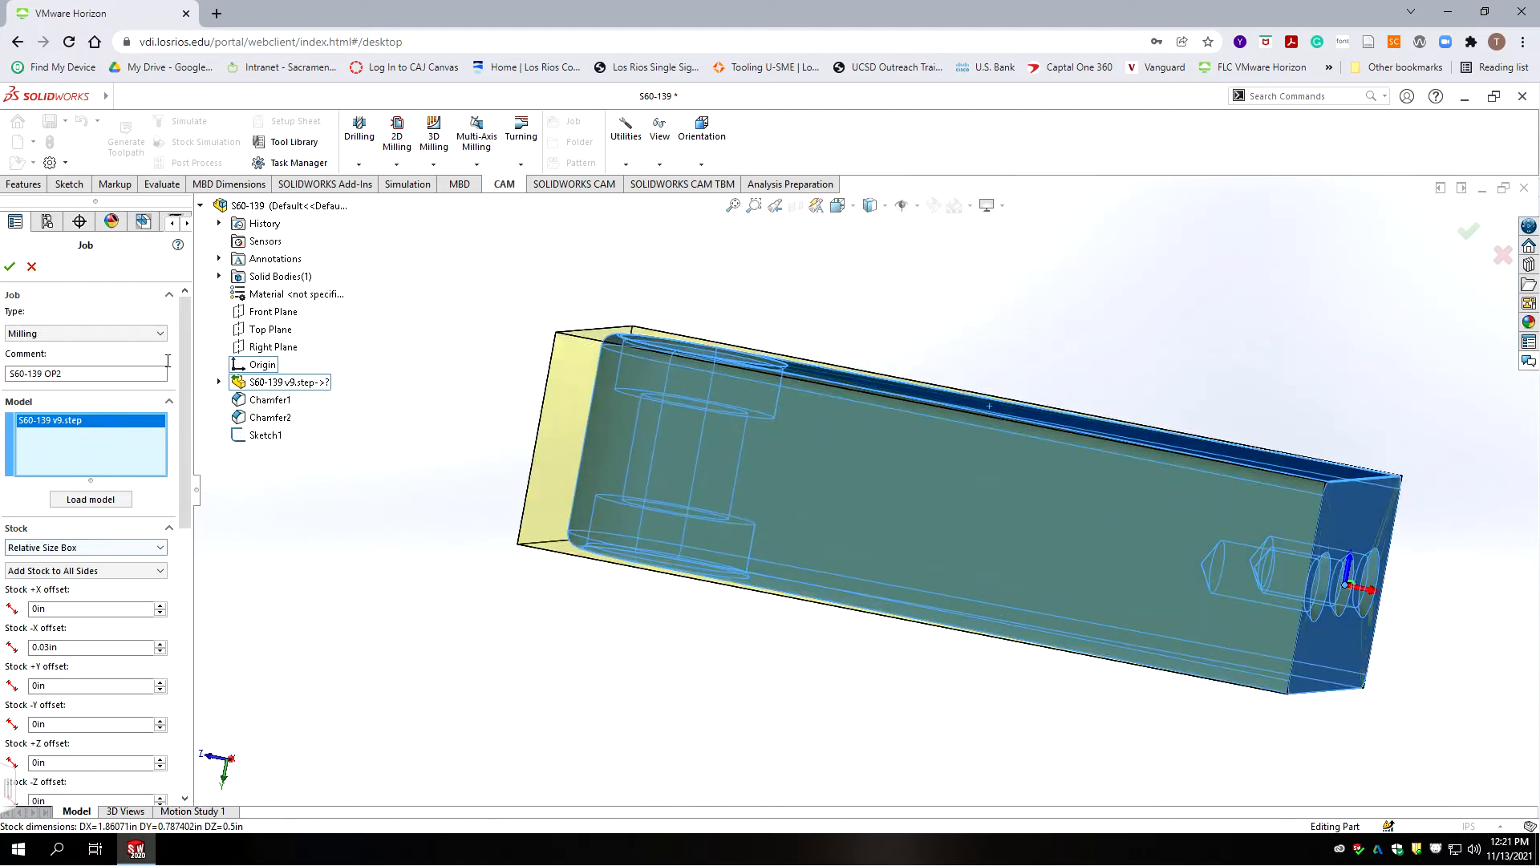
- Set the OP2 work coordinate system's origin to the sketched point at the bore's center
left_click_drag(185, 365, 227, 459)
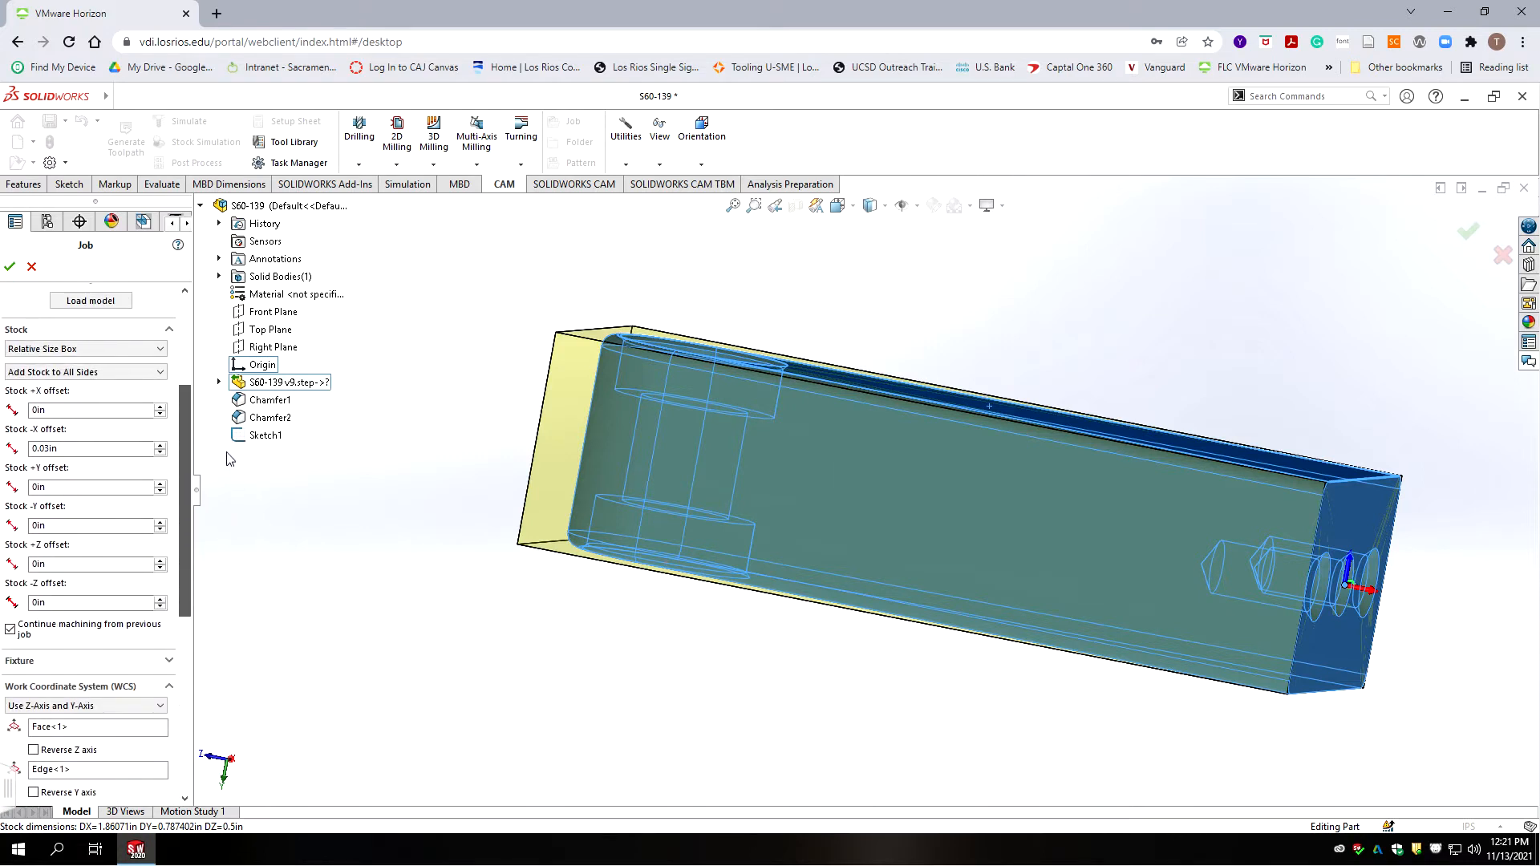
scroll(201, 489, "down", 5)
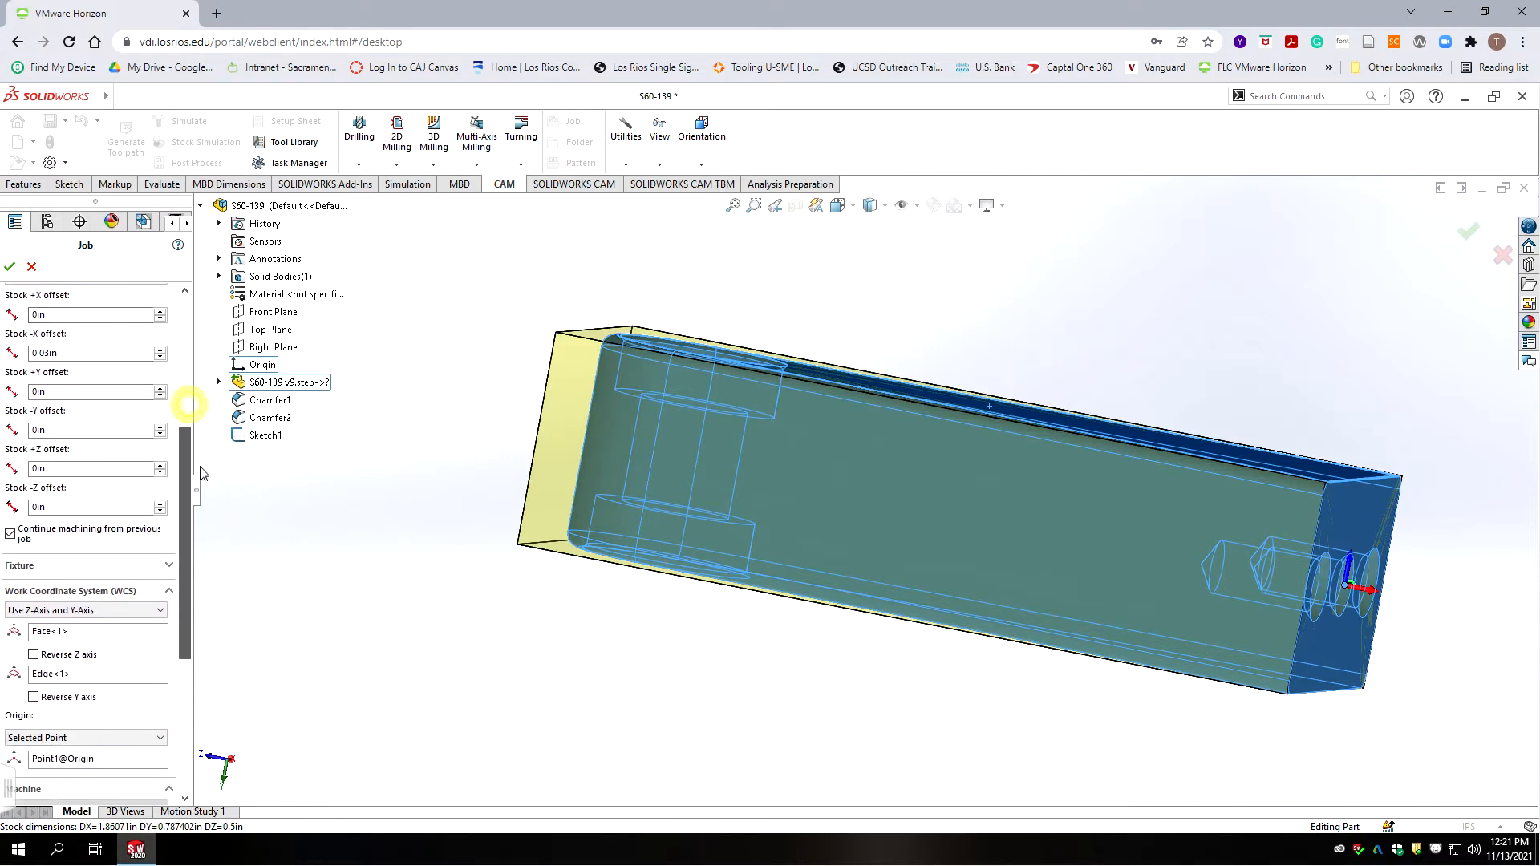
middle_click_drag(506, 622, 565, 553)
scroll(805, 521, "down", 8)
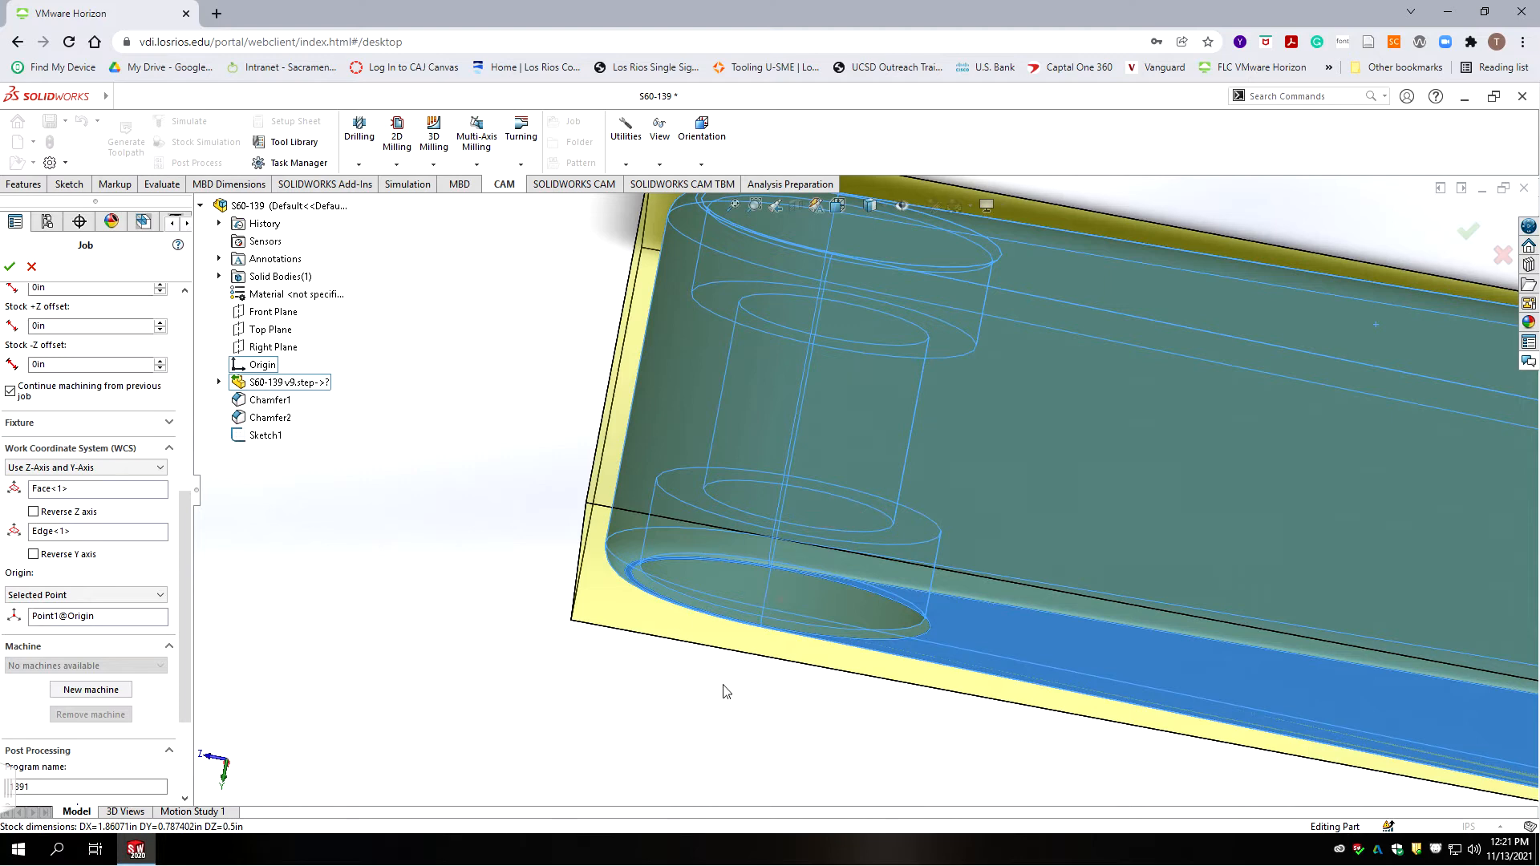
scroll(709, 594, "up", 5)
scroll(706, 575, "up", 2)
middle_click_drag(817, 491, 873, 515)
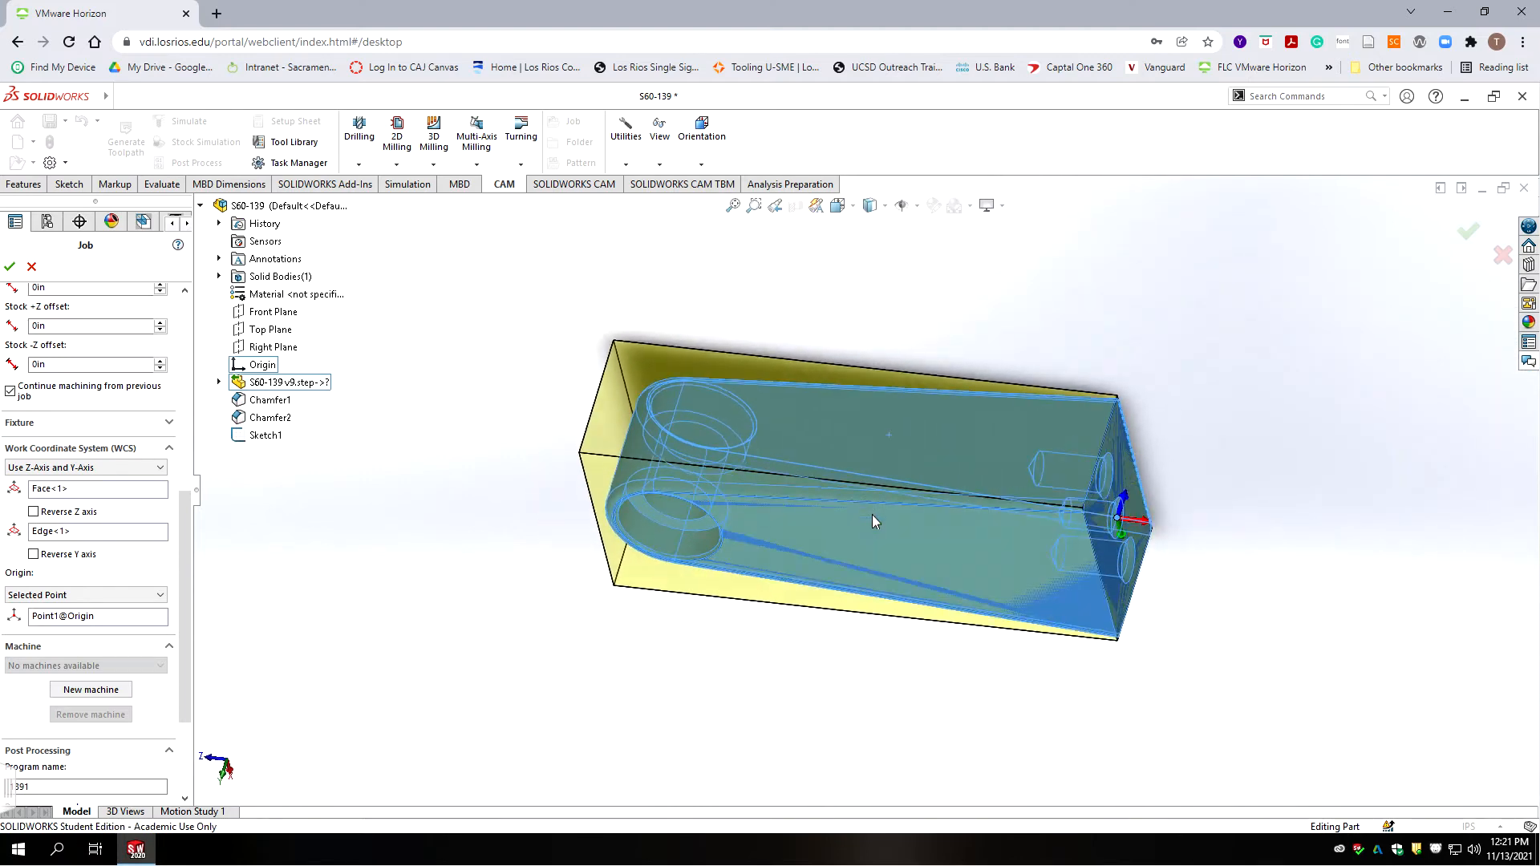
scroll(872, 515, "up", 2)
left_click(128, 610)
left_click(142, 616)
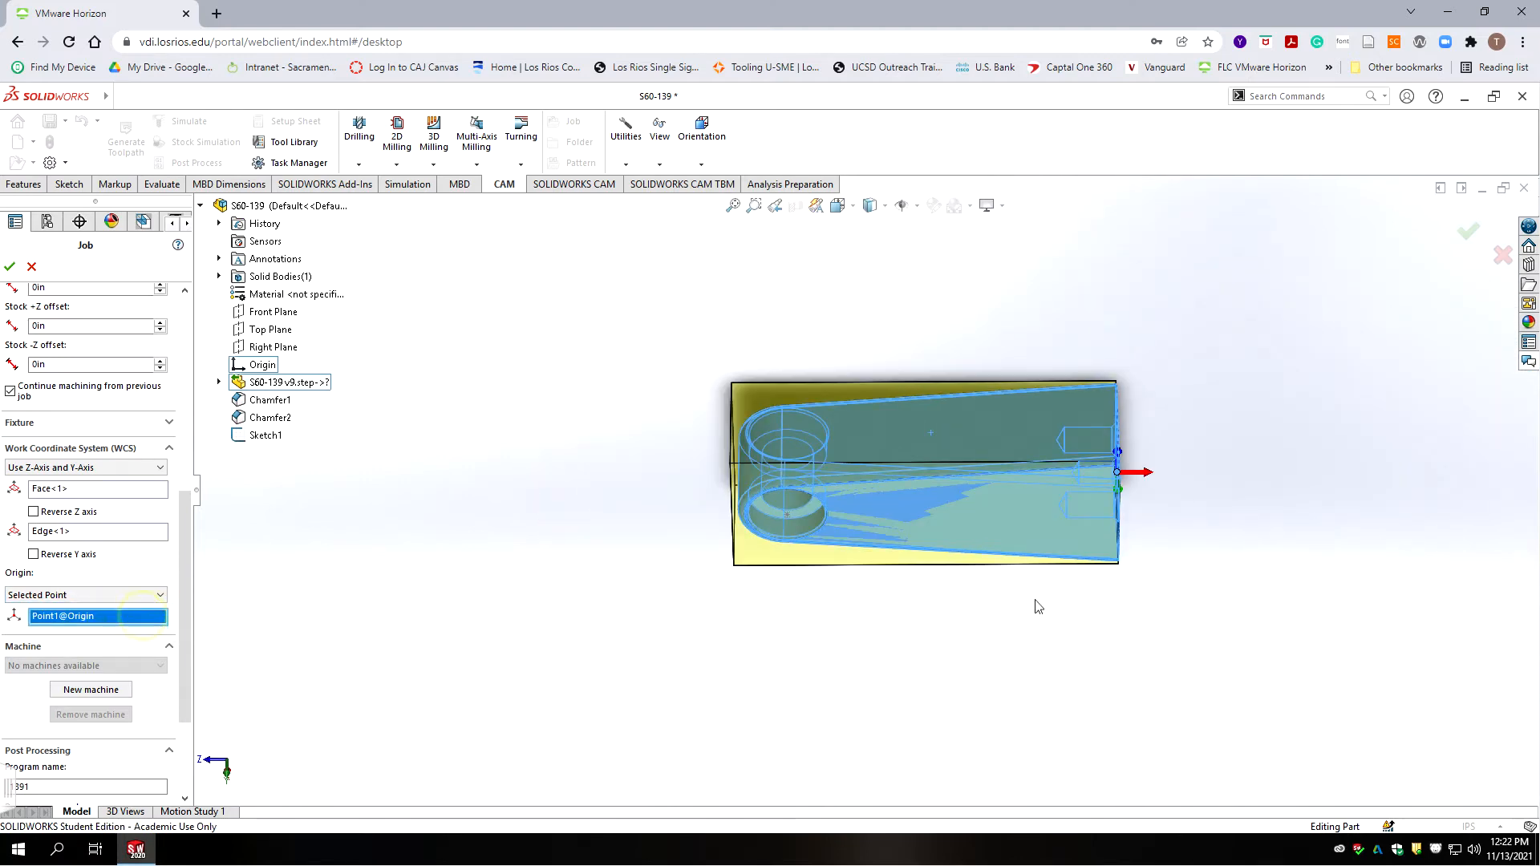
left_click(787, 516)
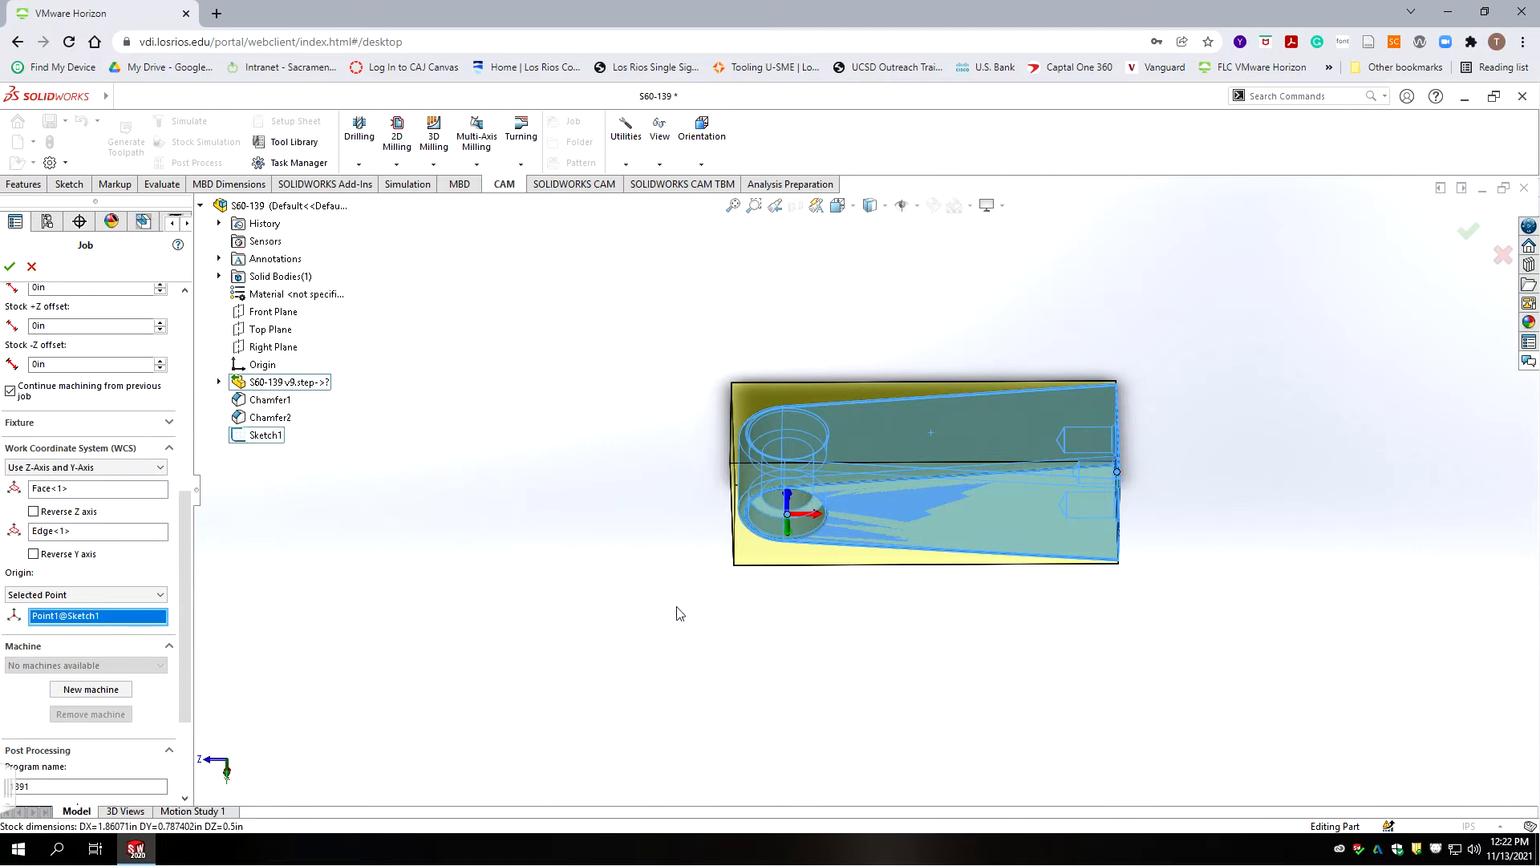
- Examine the relocated OP2 origin and axis directions relative to the part and stock box from several angles
scroll(874, 505, "up", 2)
middle_click_drag(889, 484, 921, 533)
scroll(886, 525, "up", 4)
scroll(839, 487, "down", 3)
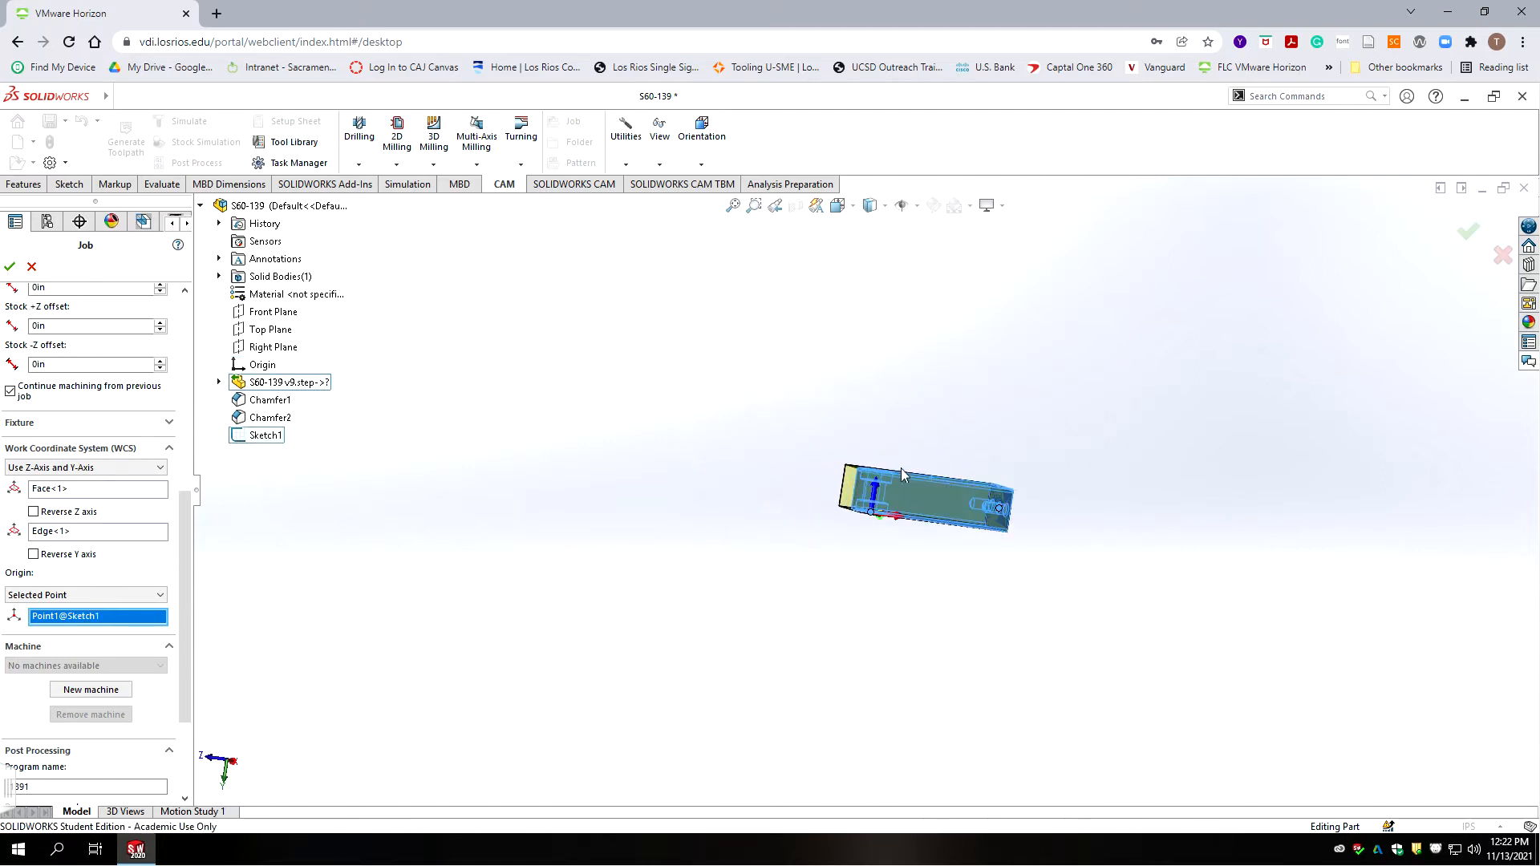
scroll(901, 473, "down", 3)
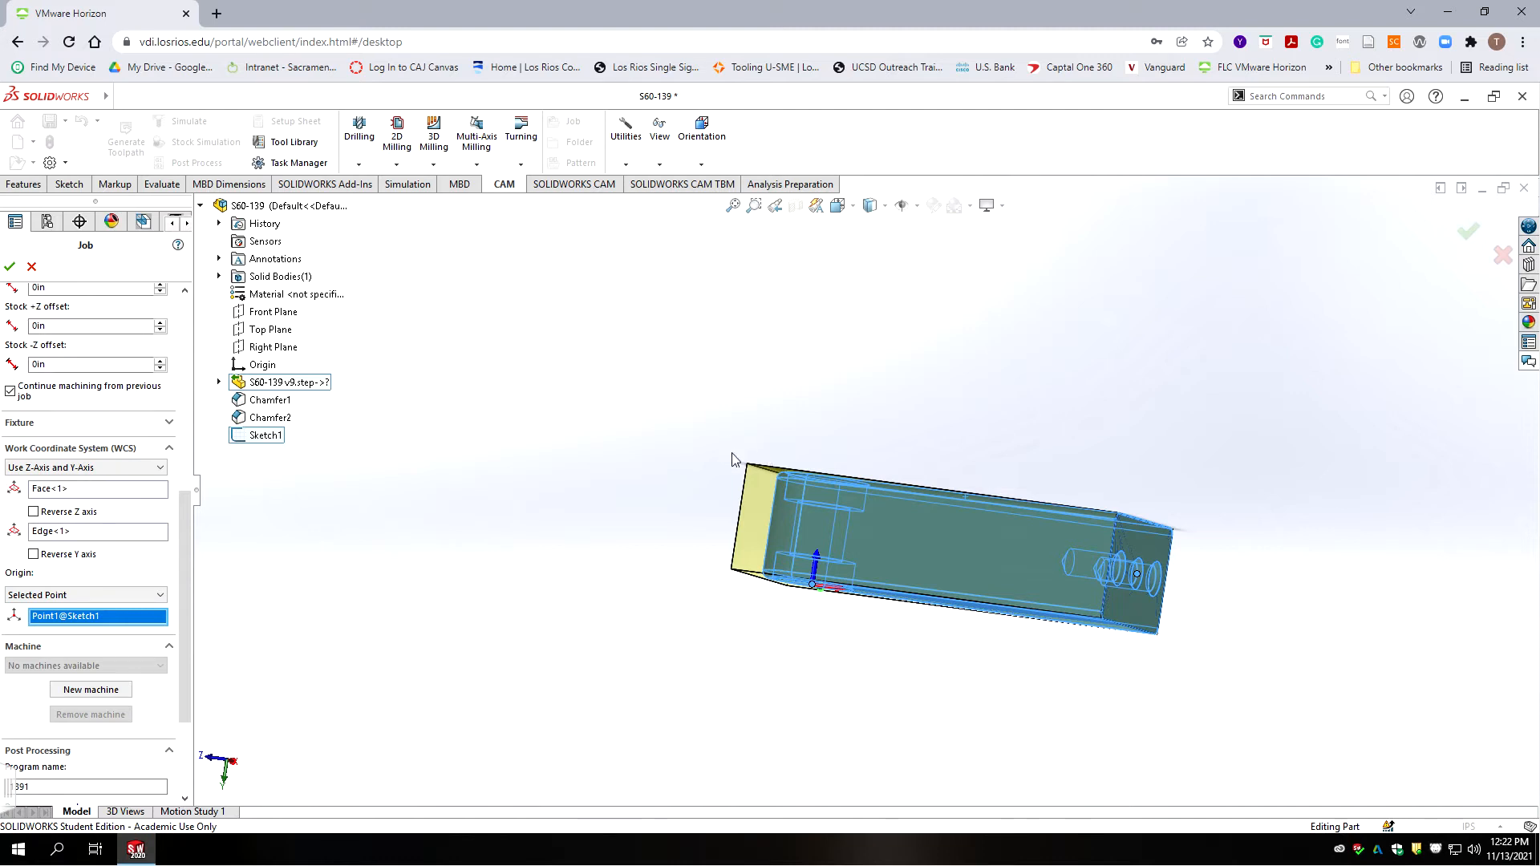
middle_click_drag(679, 487, 729, 629)
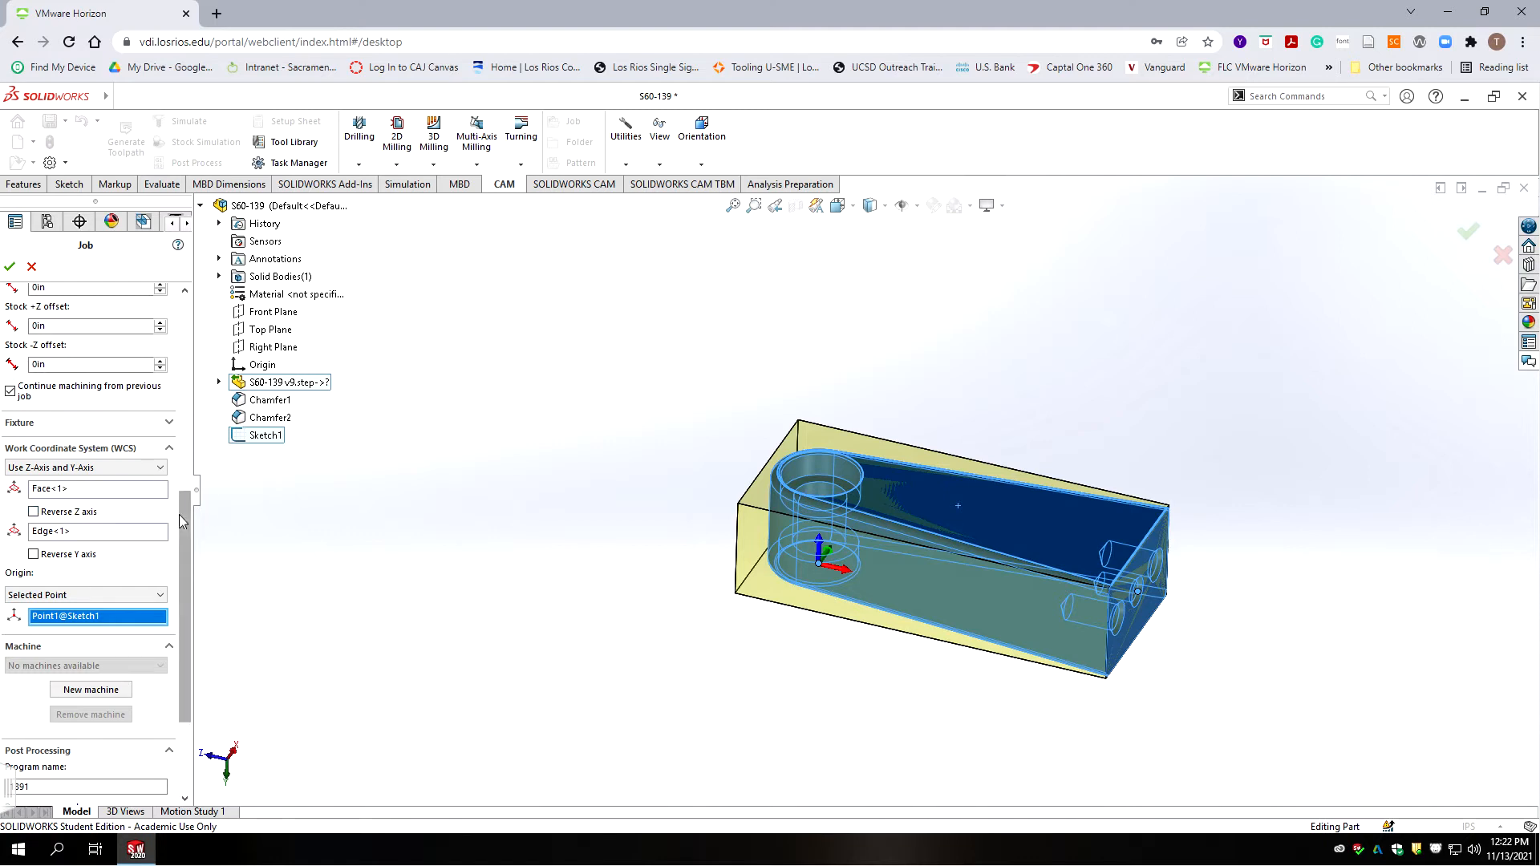
- Set the OP2 job's program name to 1392 and its program comment to S60-139 OP2, and accept the job
left_click_drag(184, 518, 175, 591)
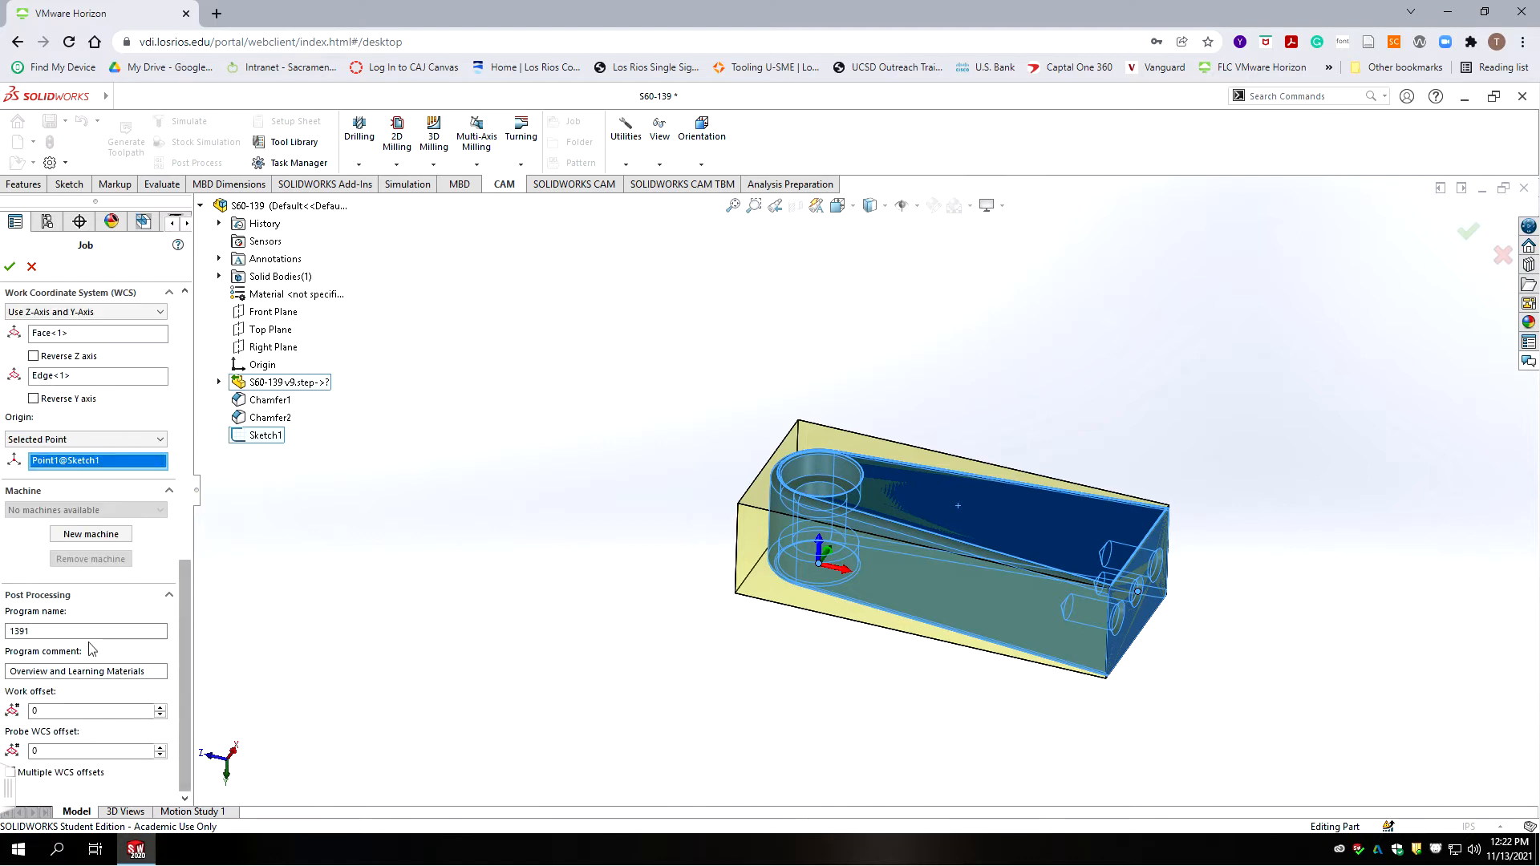
left_click(40, 630)
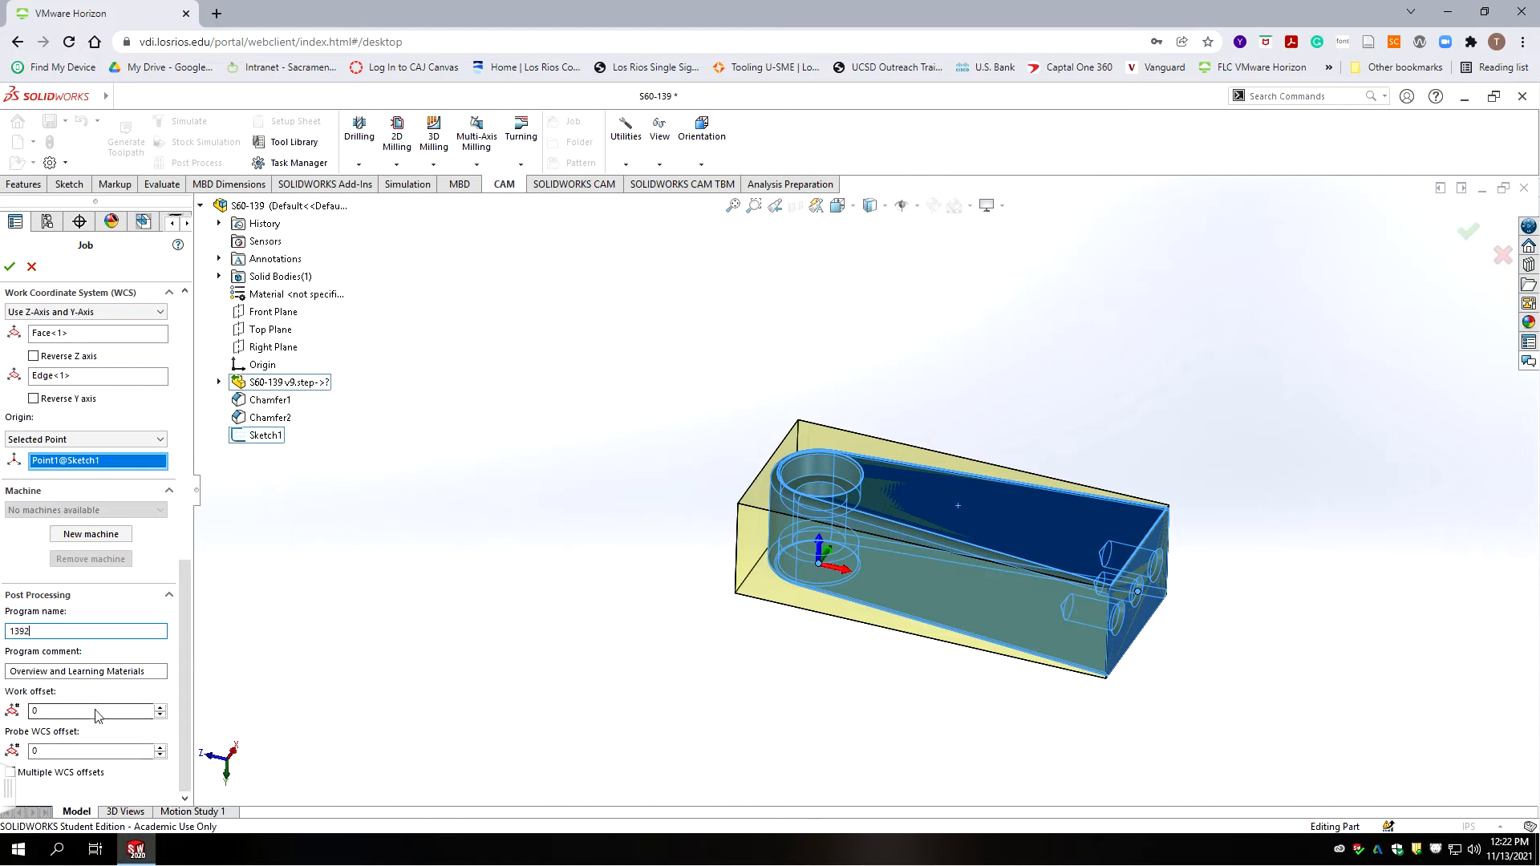
key("Tab")
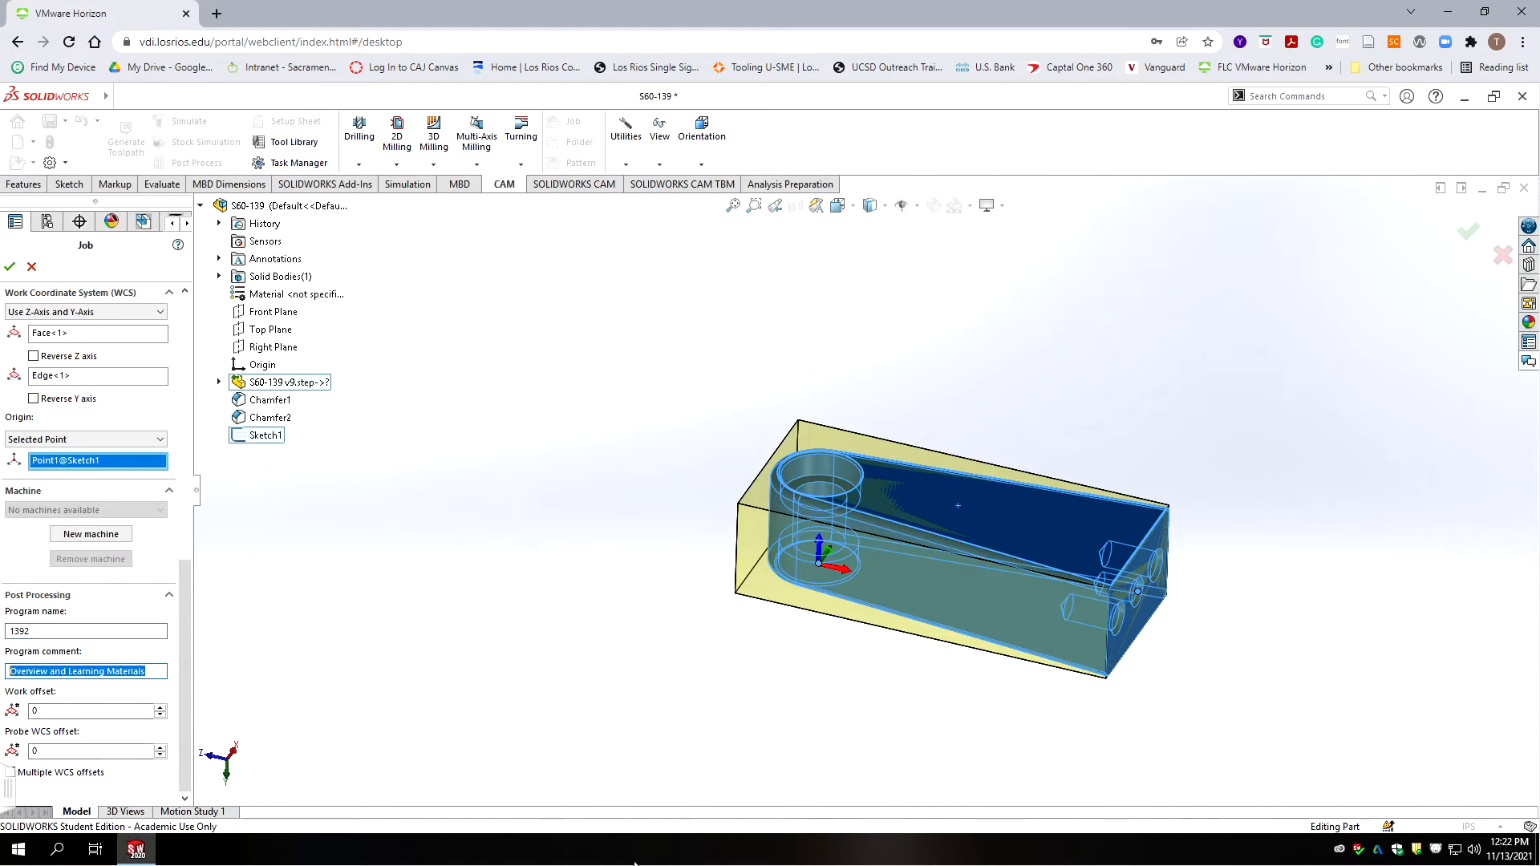
type("S60-")
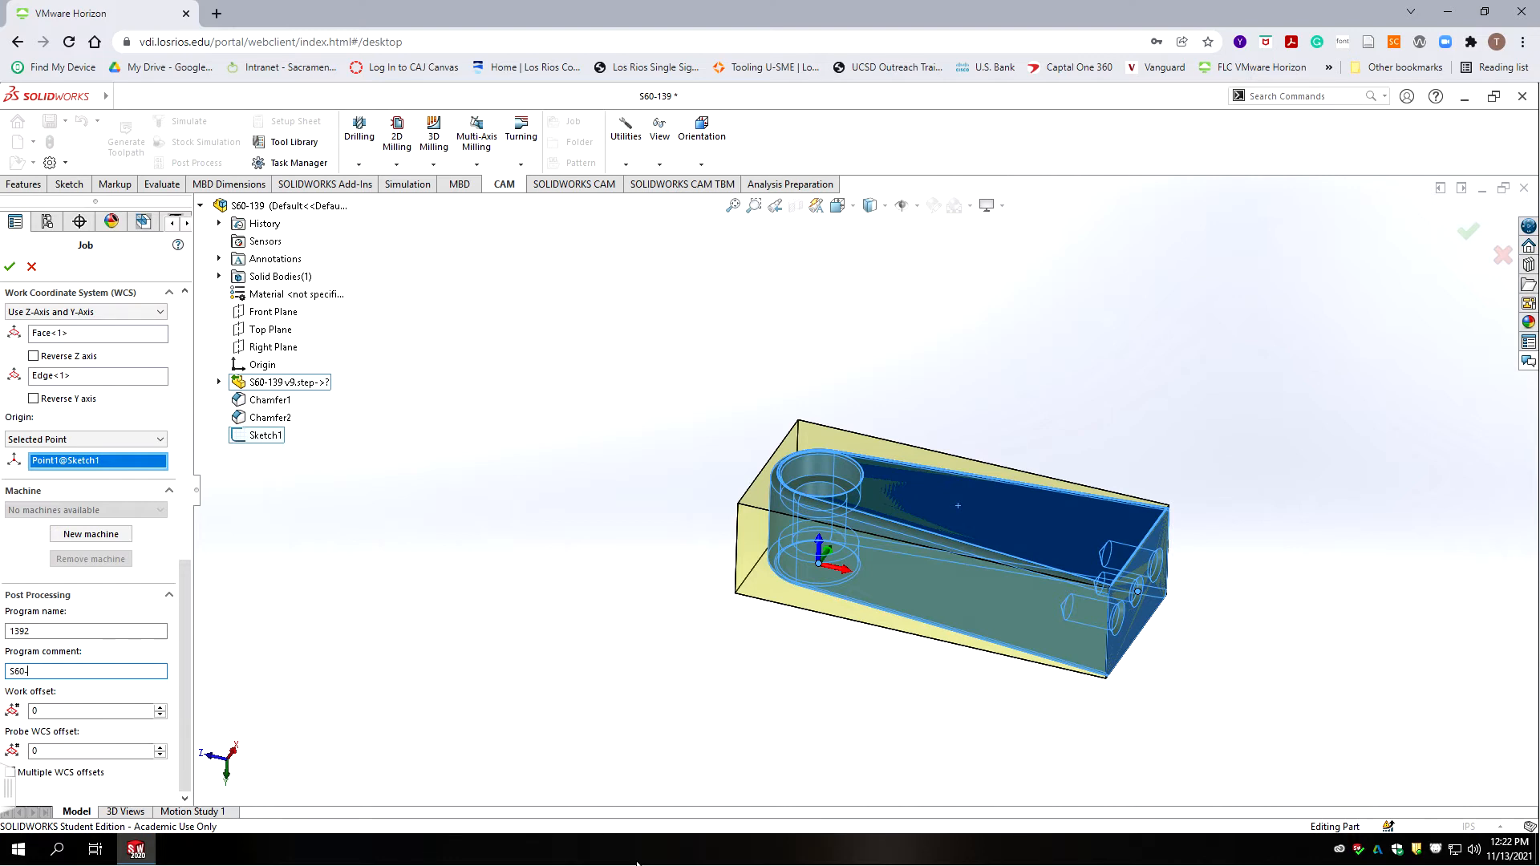
type("139 OP2")
left_click(9, 267)
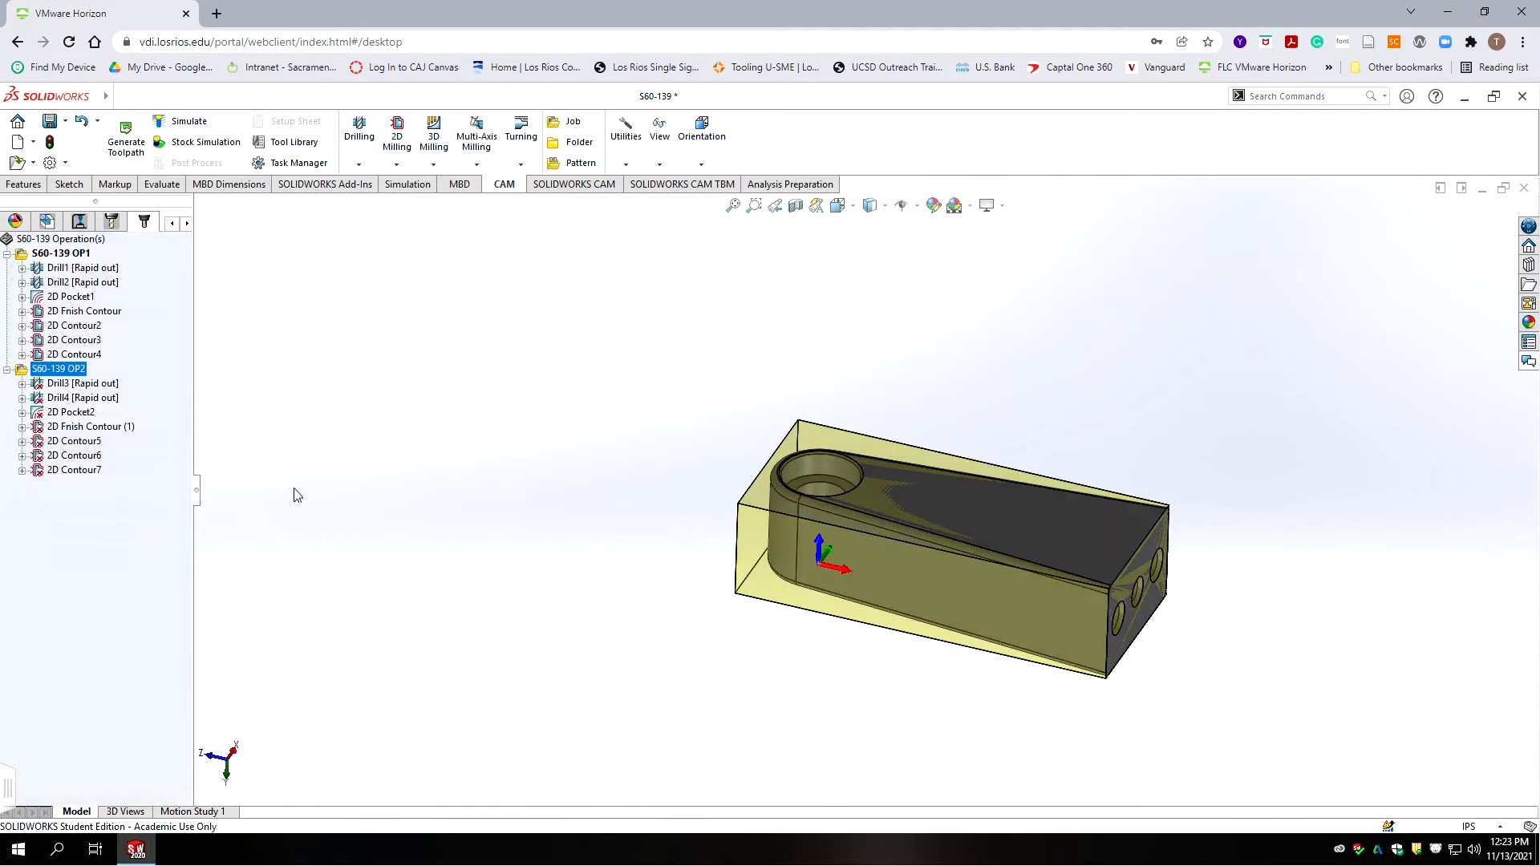
- Edit Drill3 so its hole selection uses the chamfer face at the counterbore's rim instead of the face on the opposite side
left_click(88, 384)
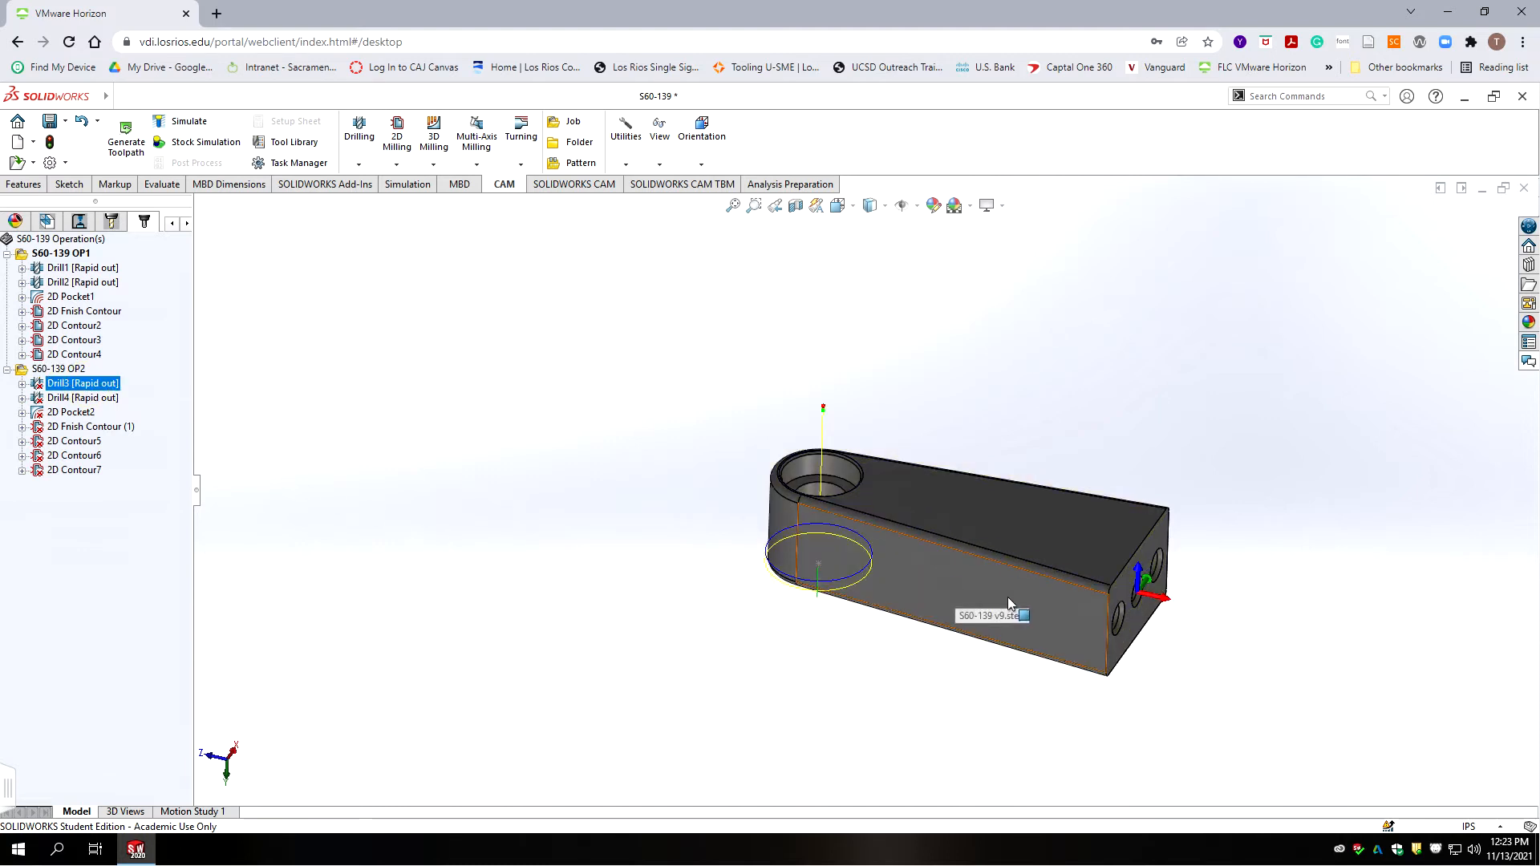
scroll(1012, 600, "up", 3)
scroll(983, 397, "down", 4)
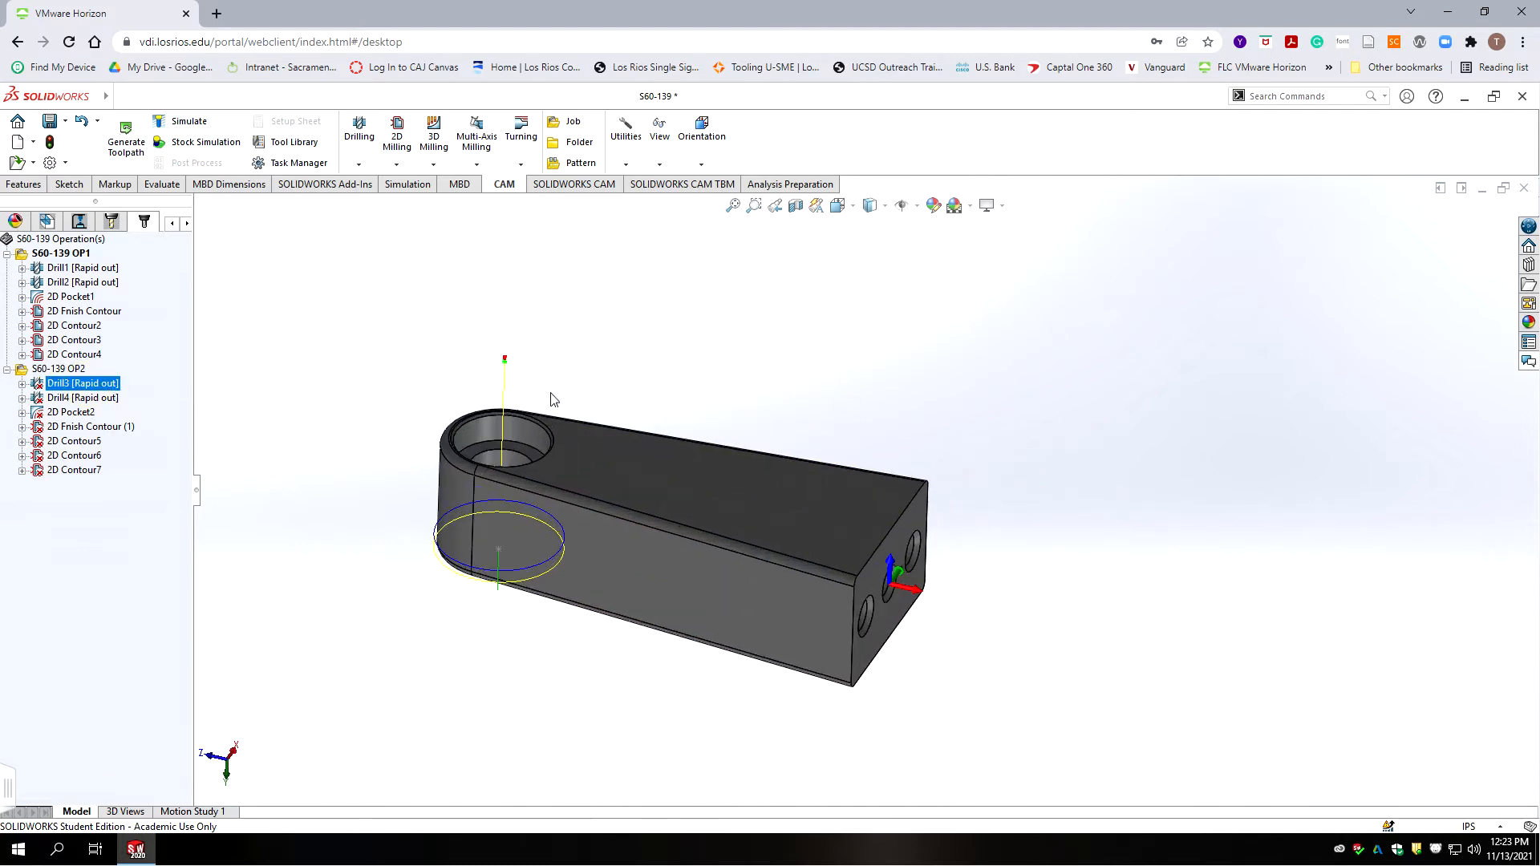
scroll(553, 397, "down", 2)
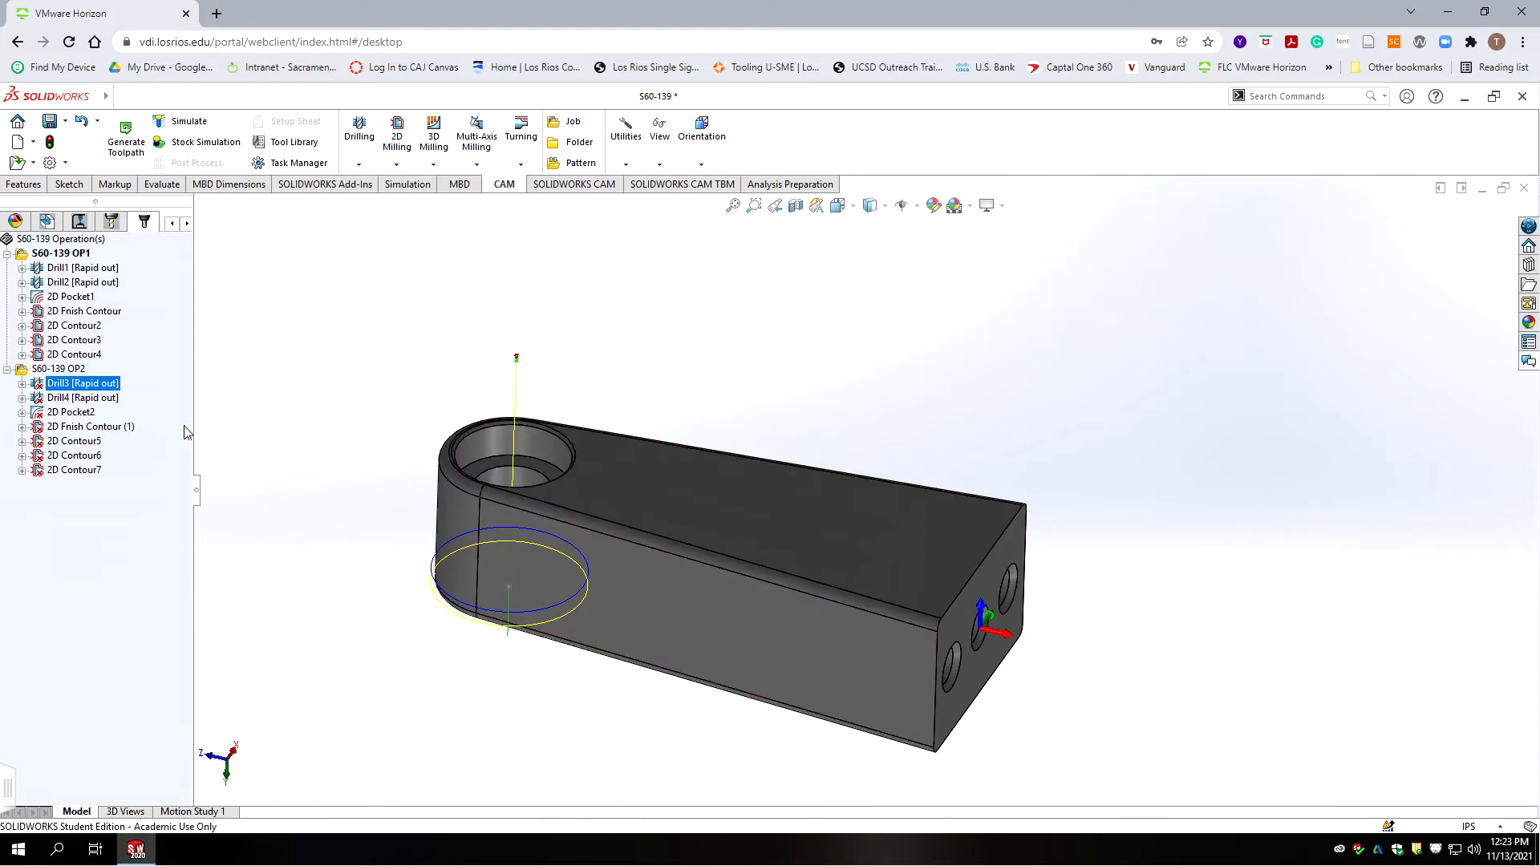
right_click(67, 390)
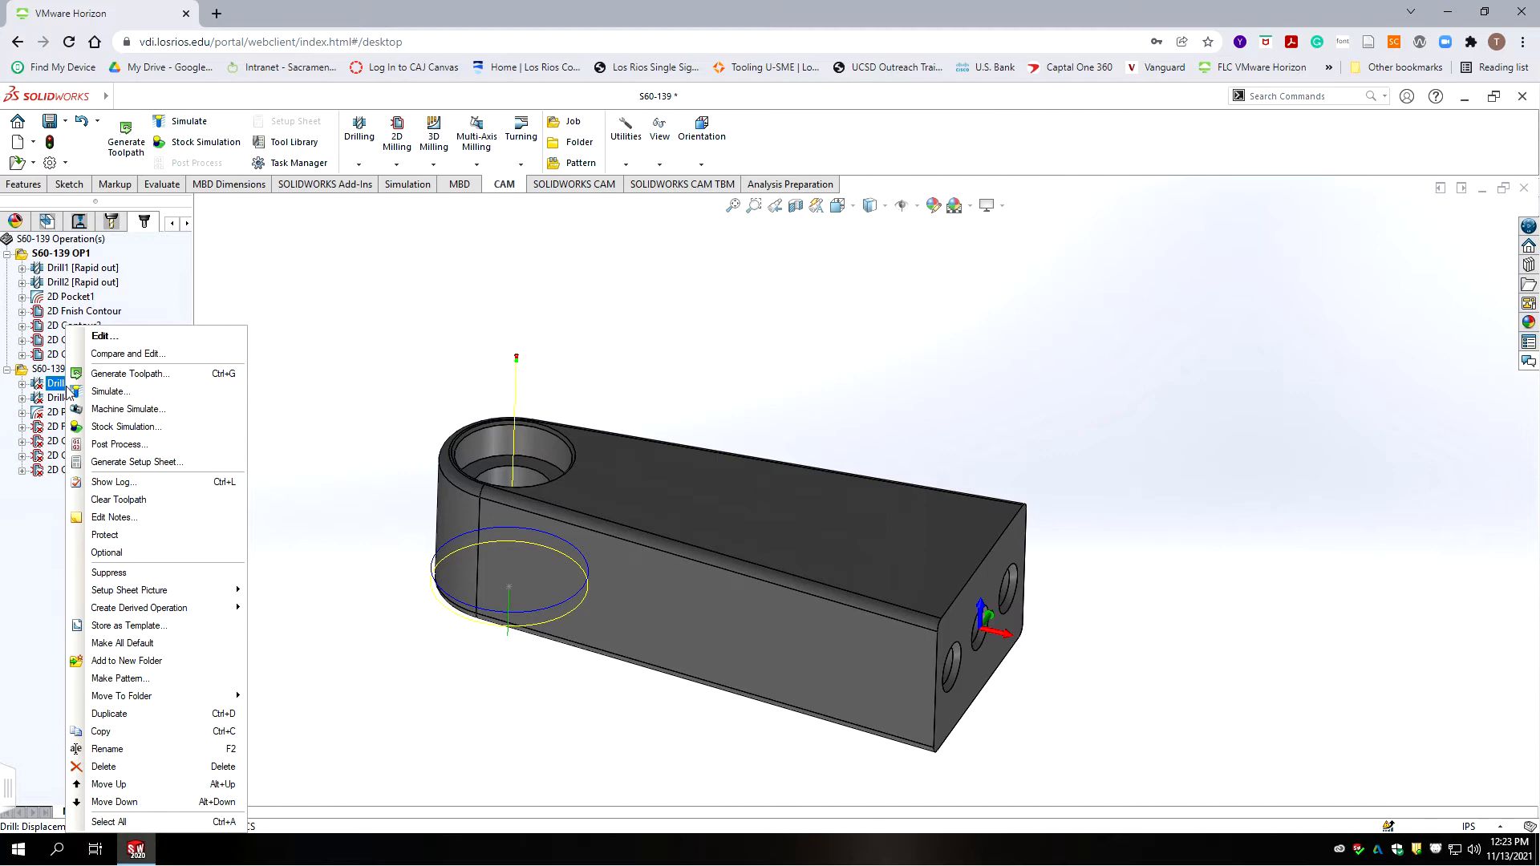
left_click(100, 337)
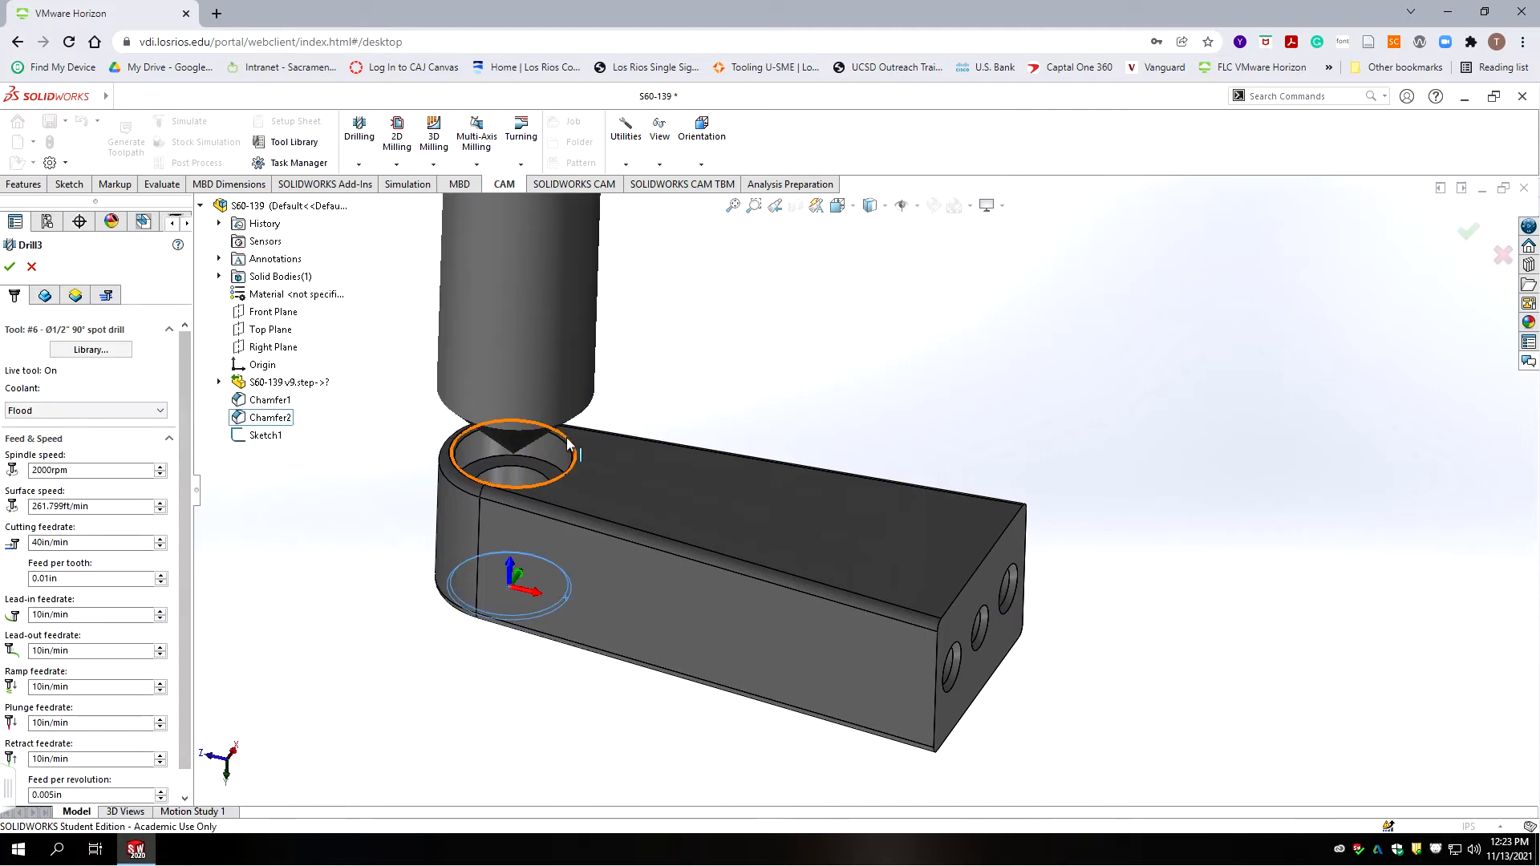
scroll(565, 438, "down", 5)
left_click(691, 449)
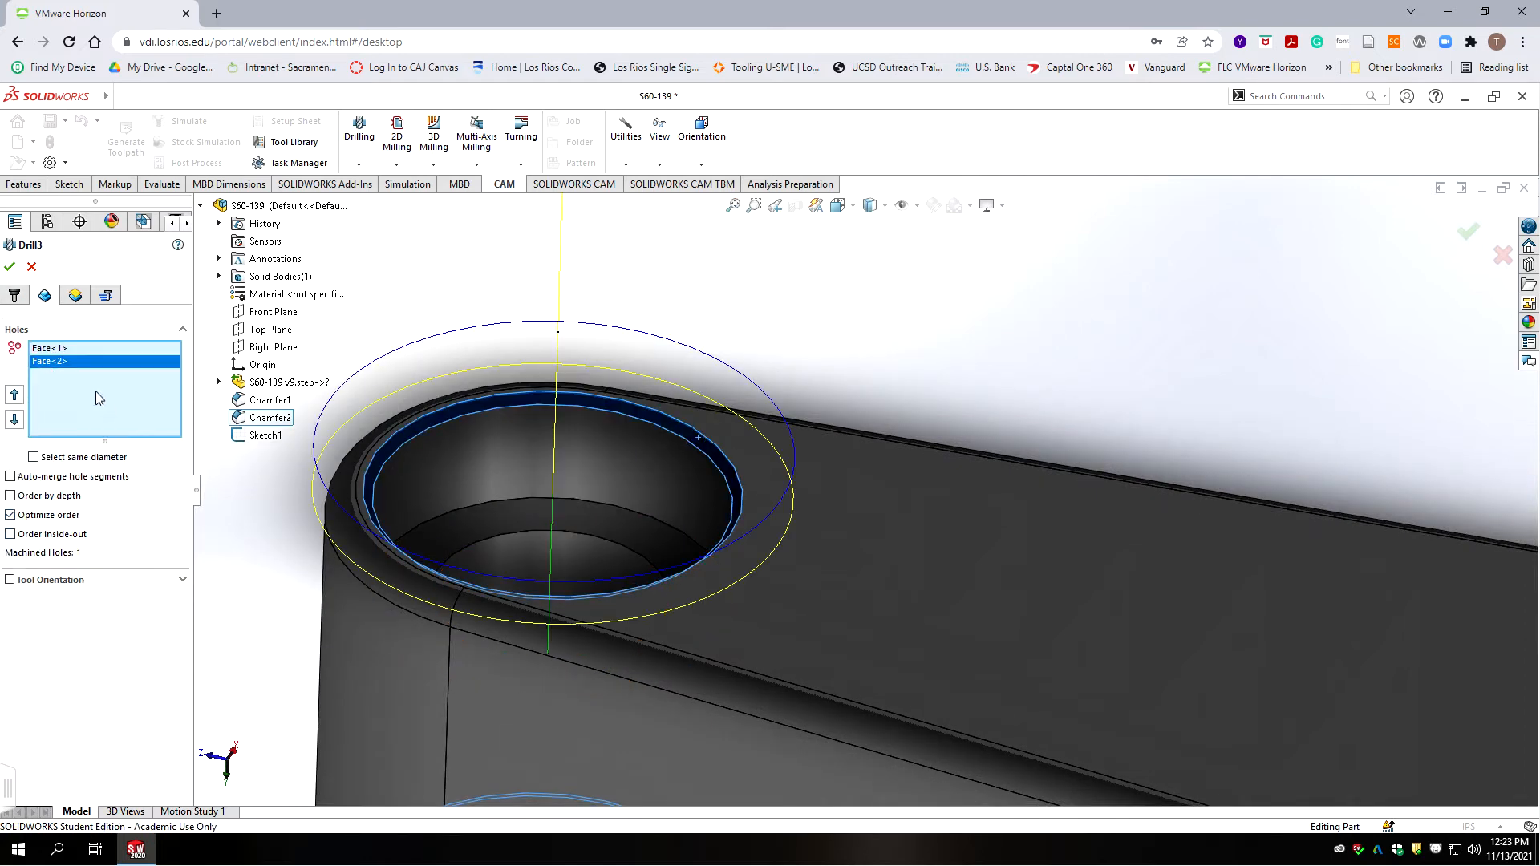
left_click(48, 348)
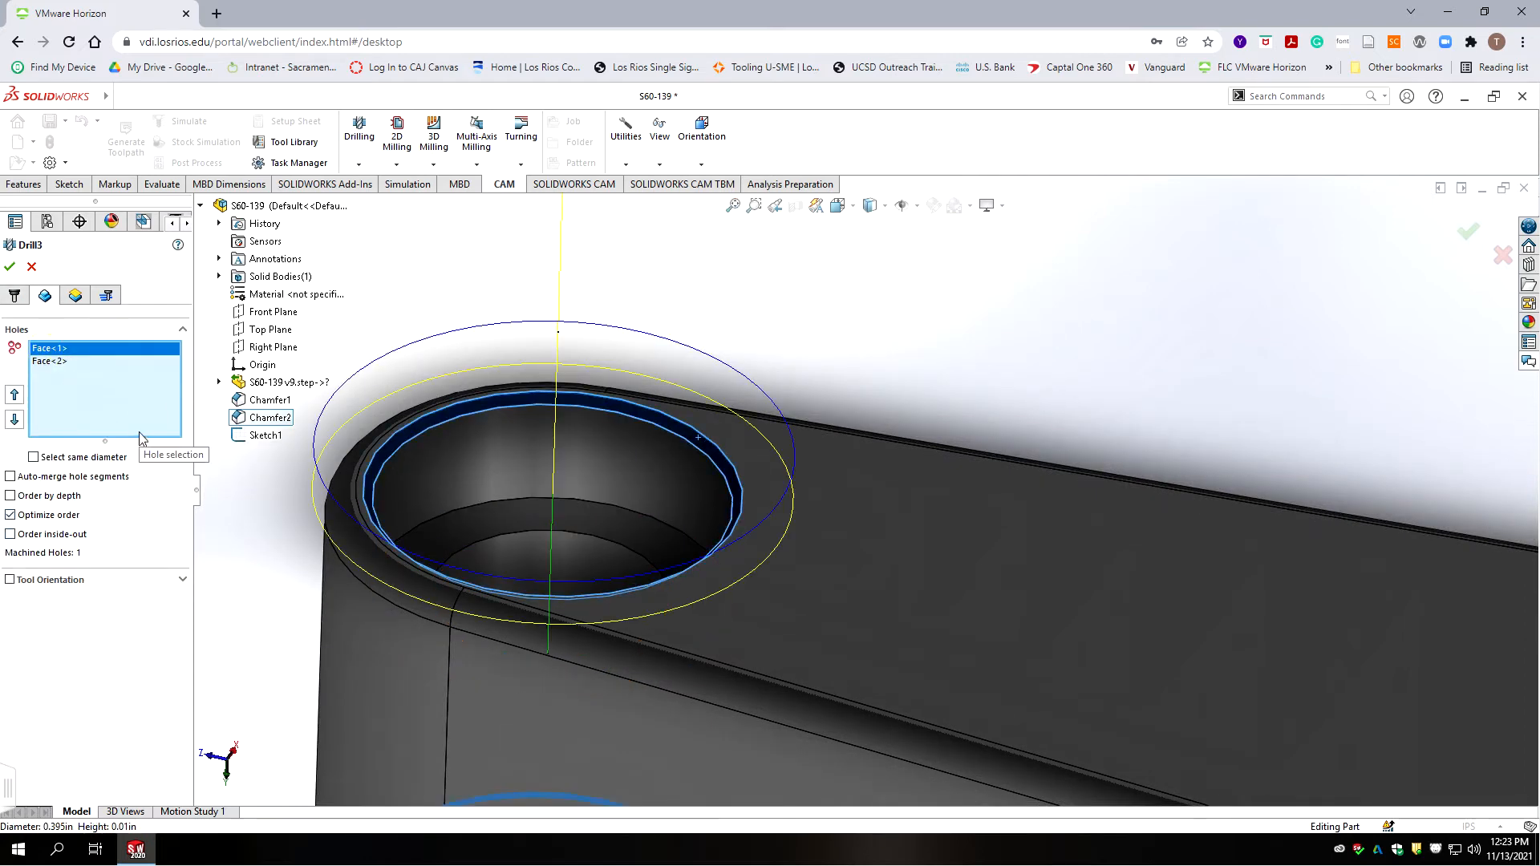
key("Delete")
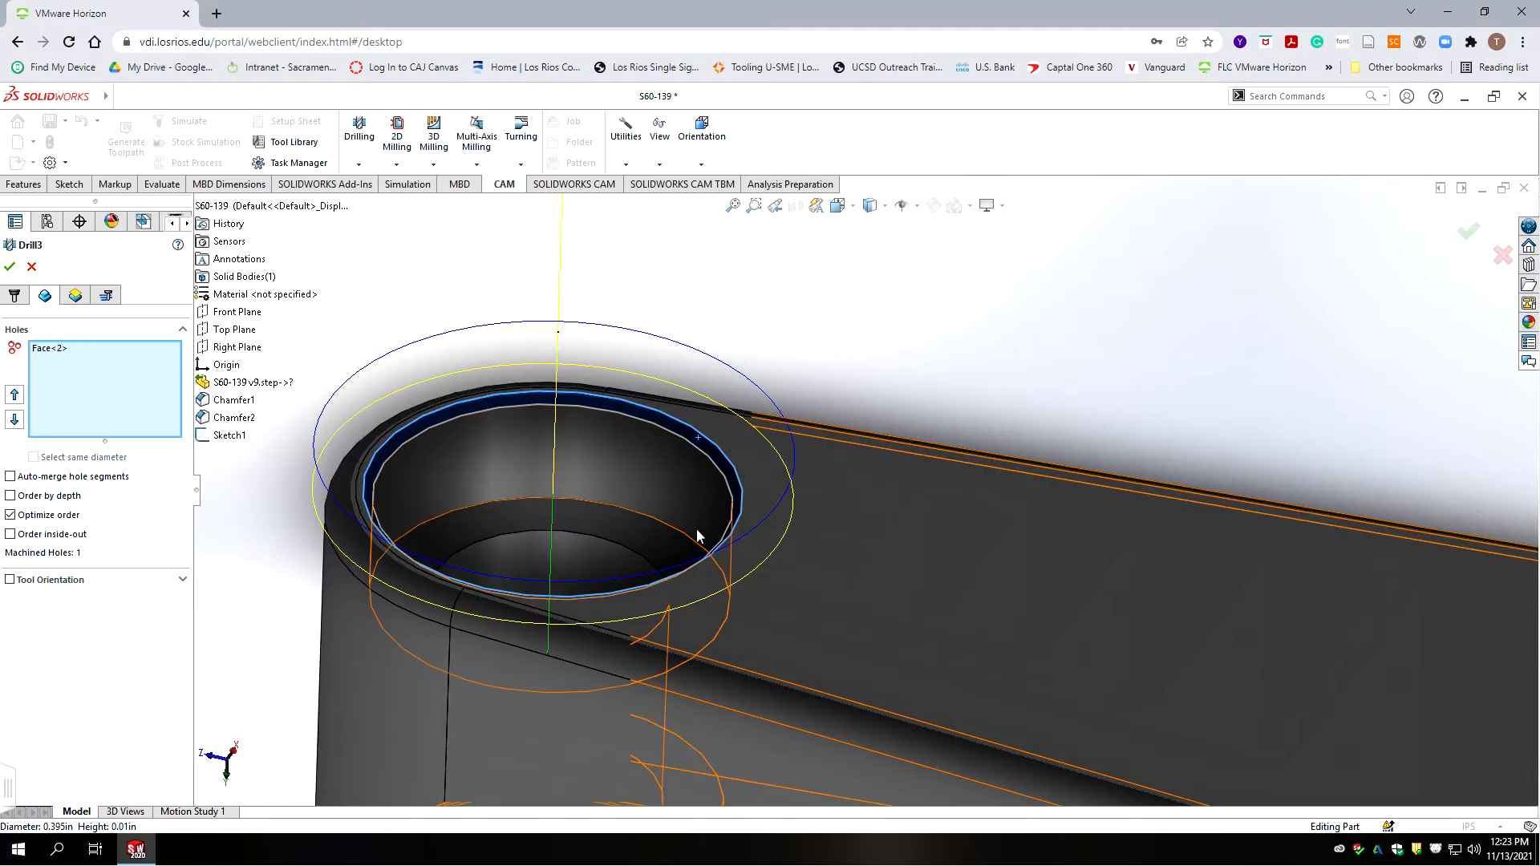
scroll(1026, 523, "up", 6)
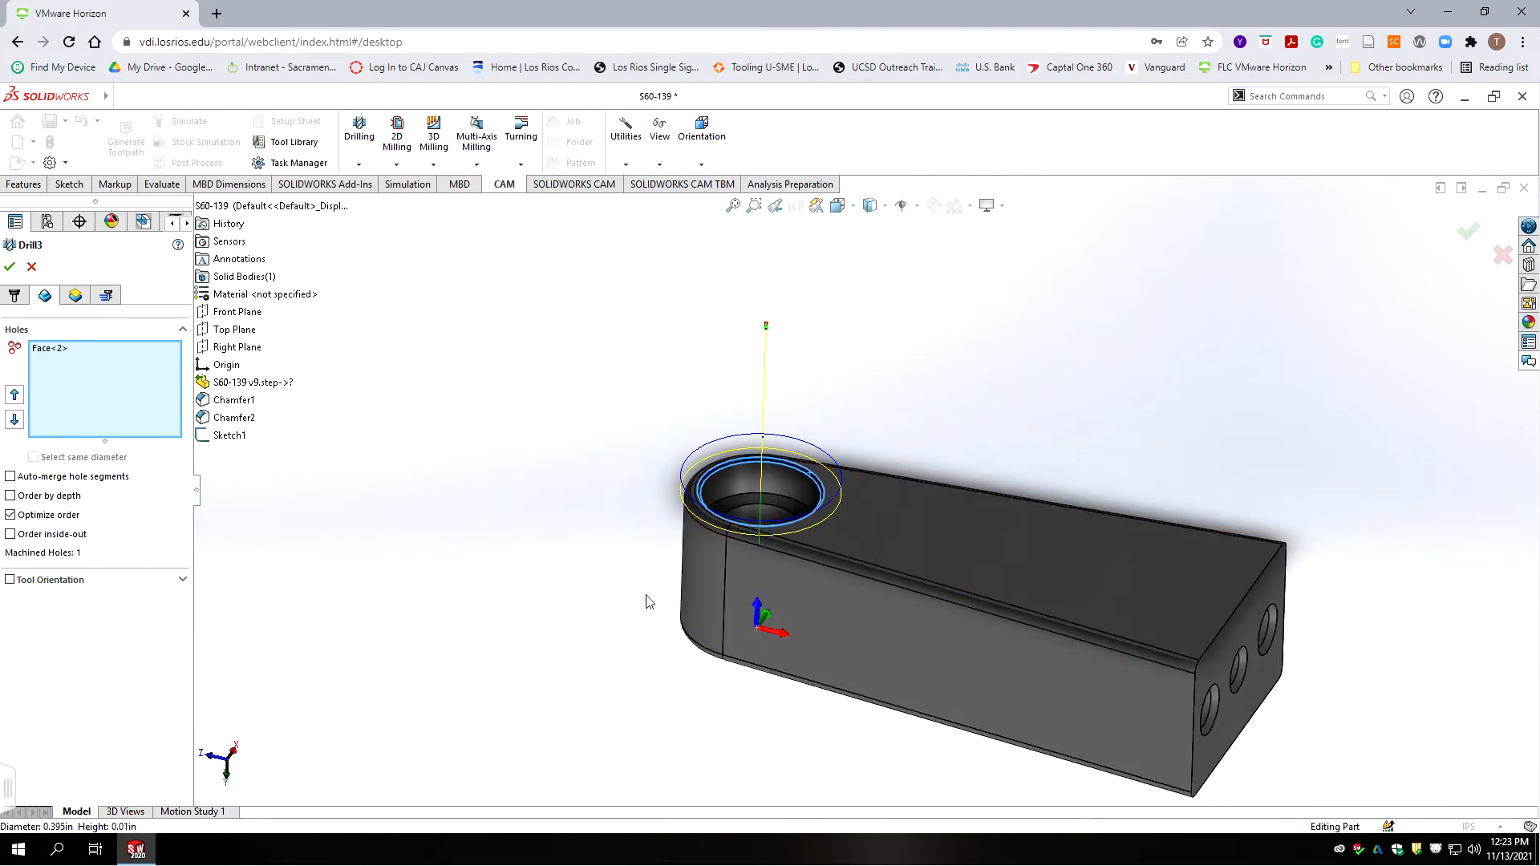
left_click(10, 268)
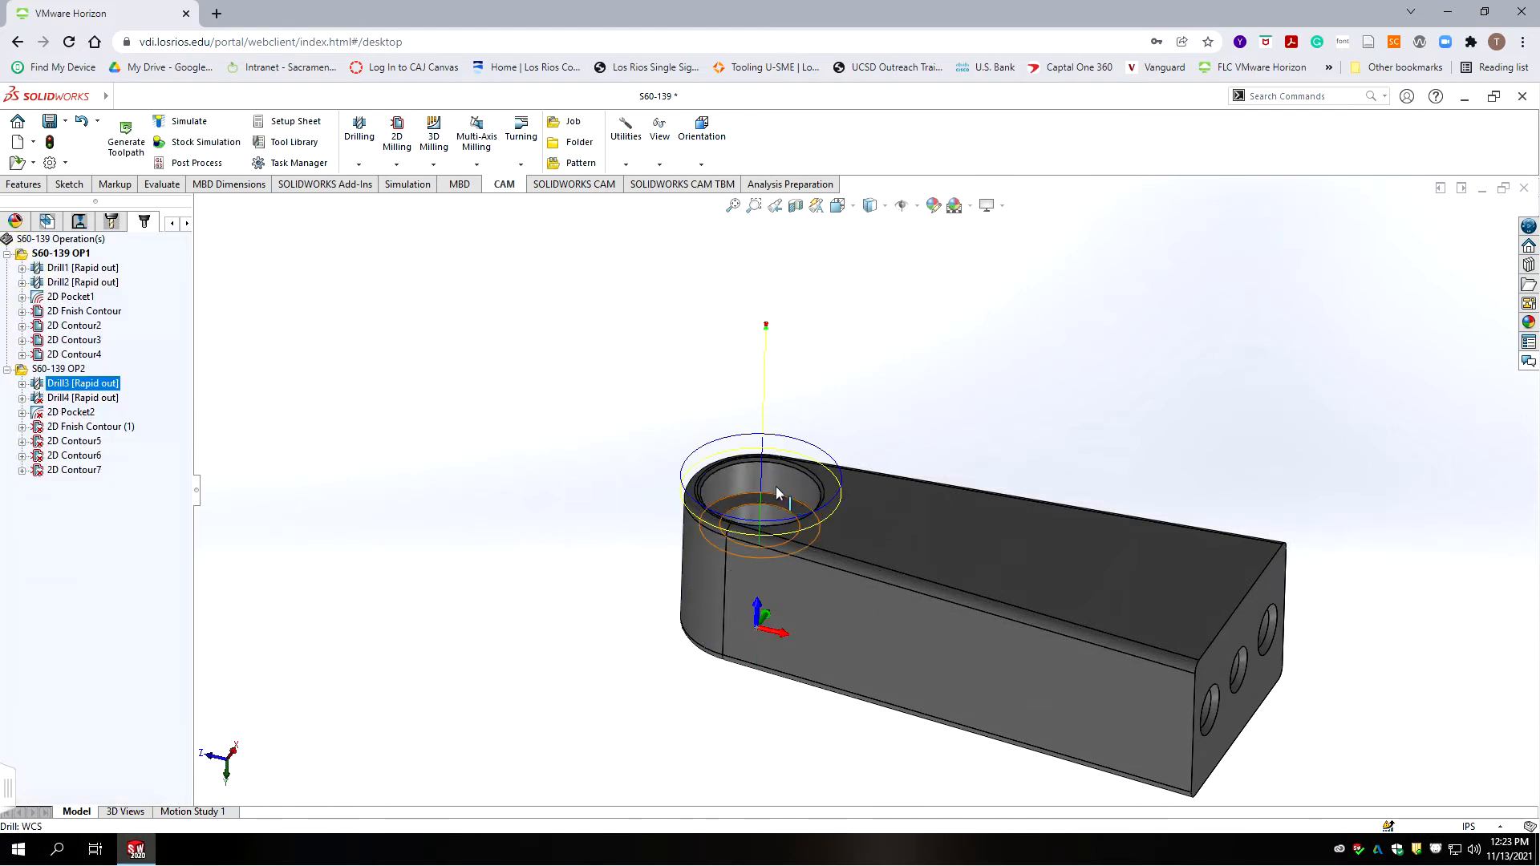
- Delete the Drill4 operation from the S60-139 OP2 job
scroll(770, 497, "up", 3)
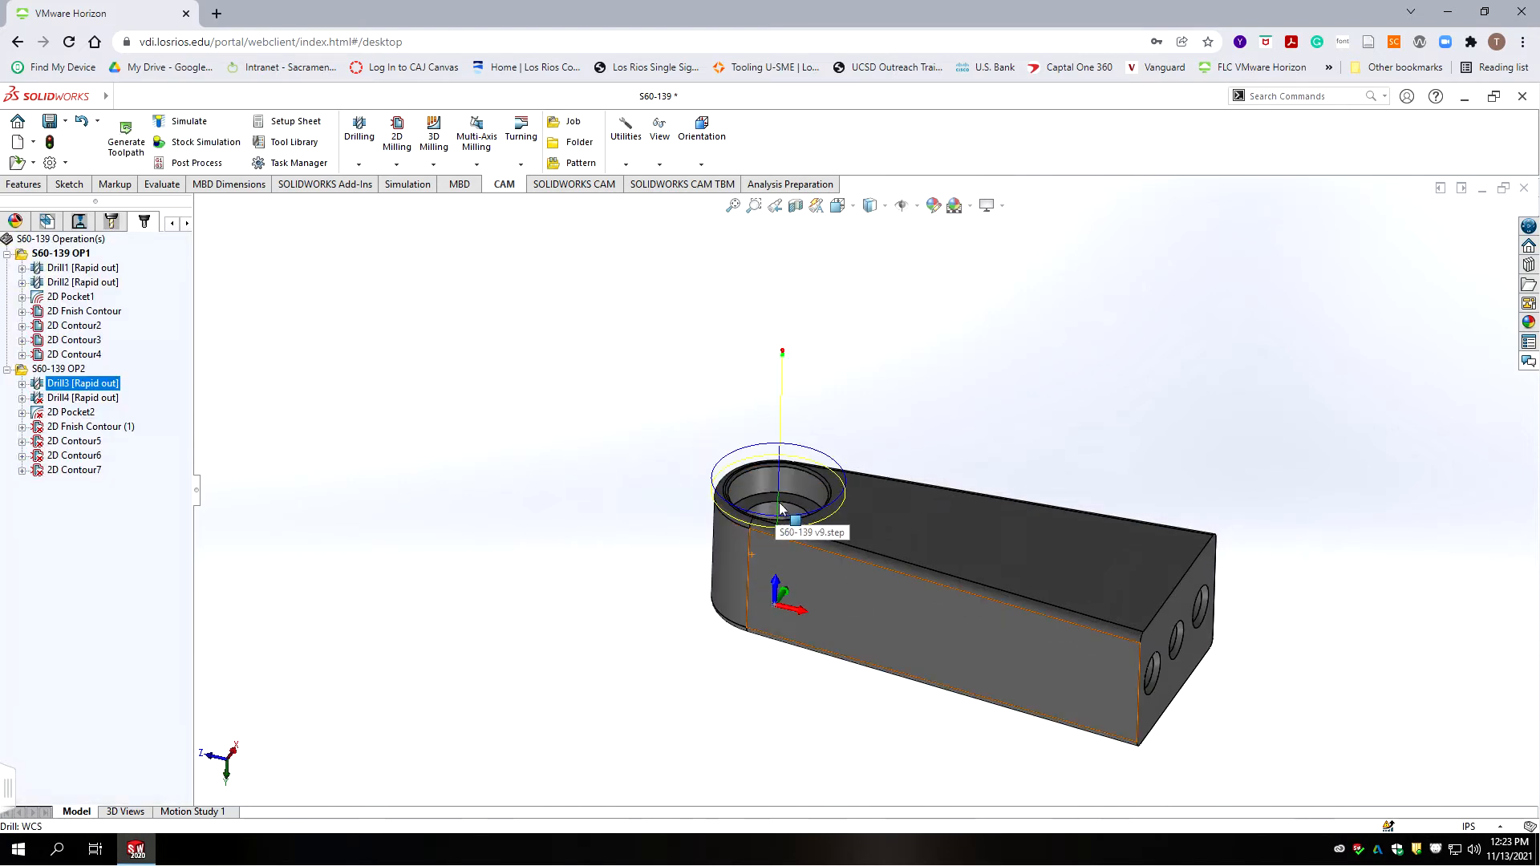
scroll(783, 508, "down", 5)
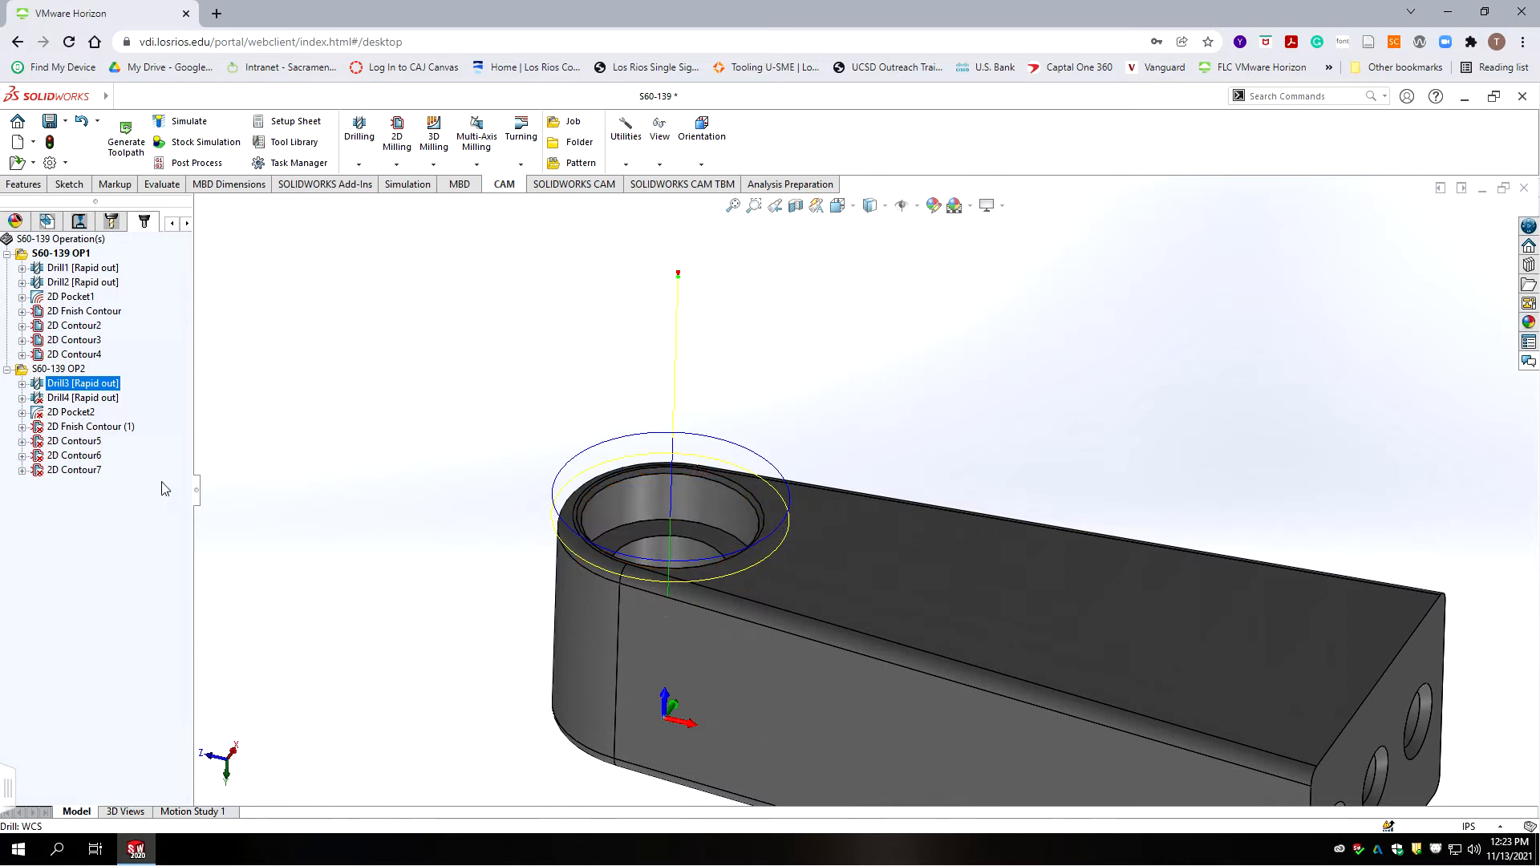
key("Down")
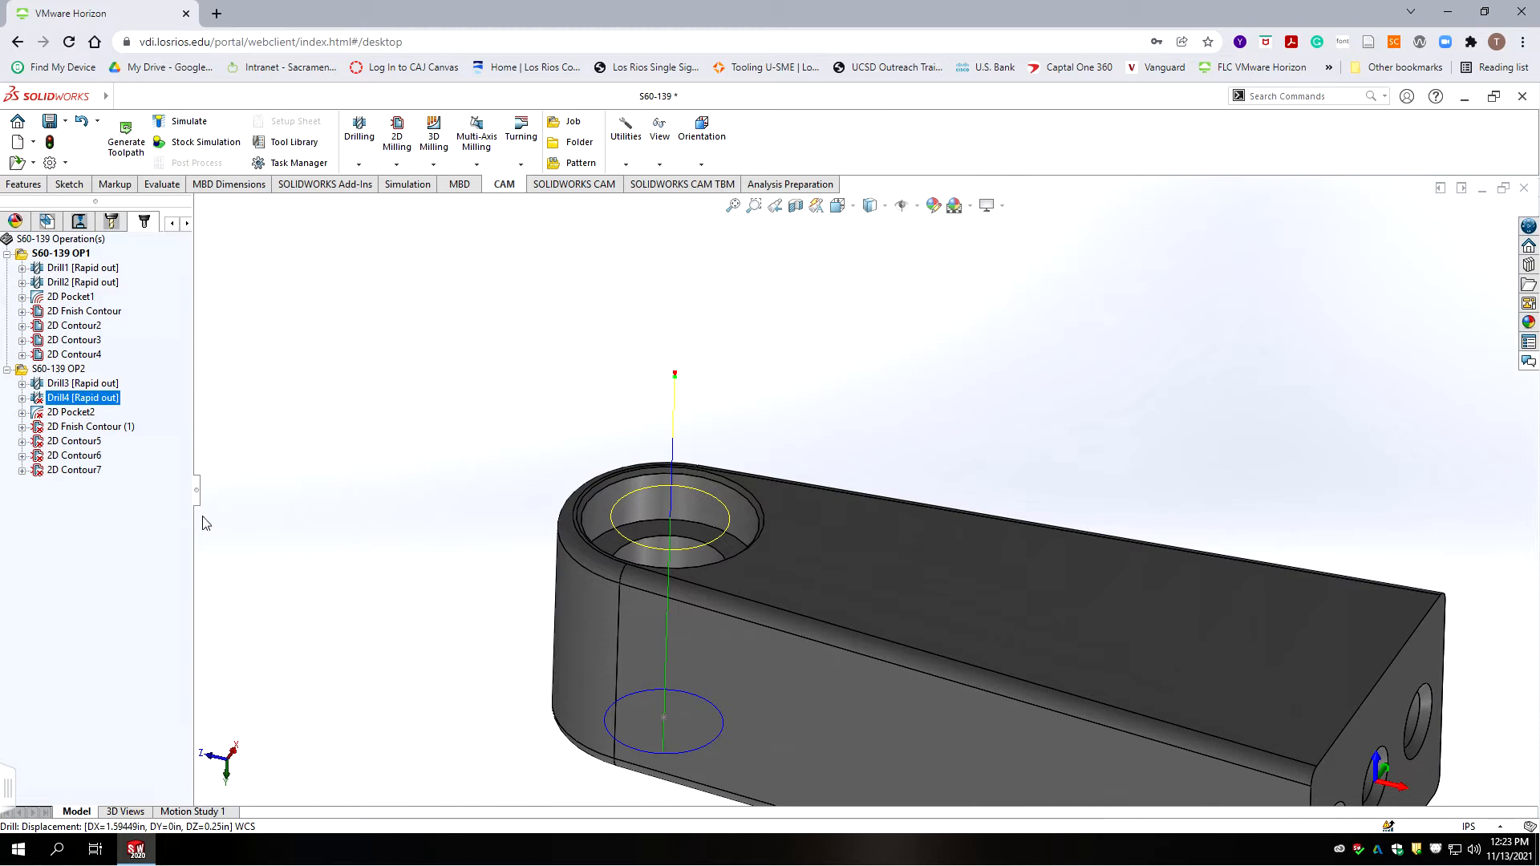
key("Delete")
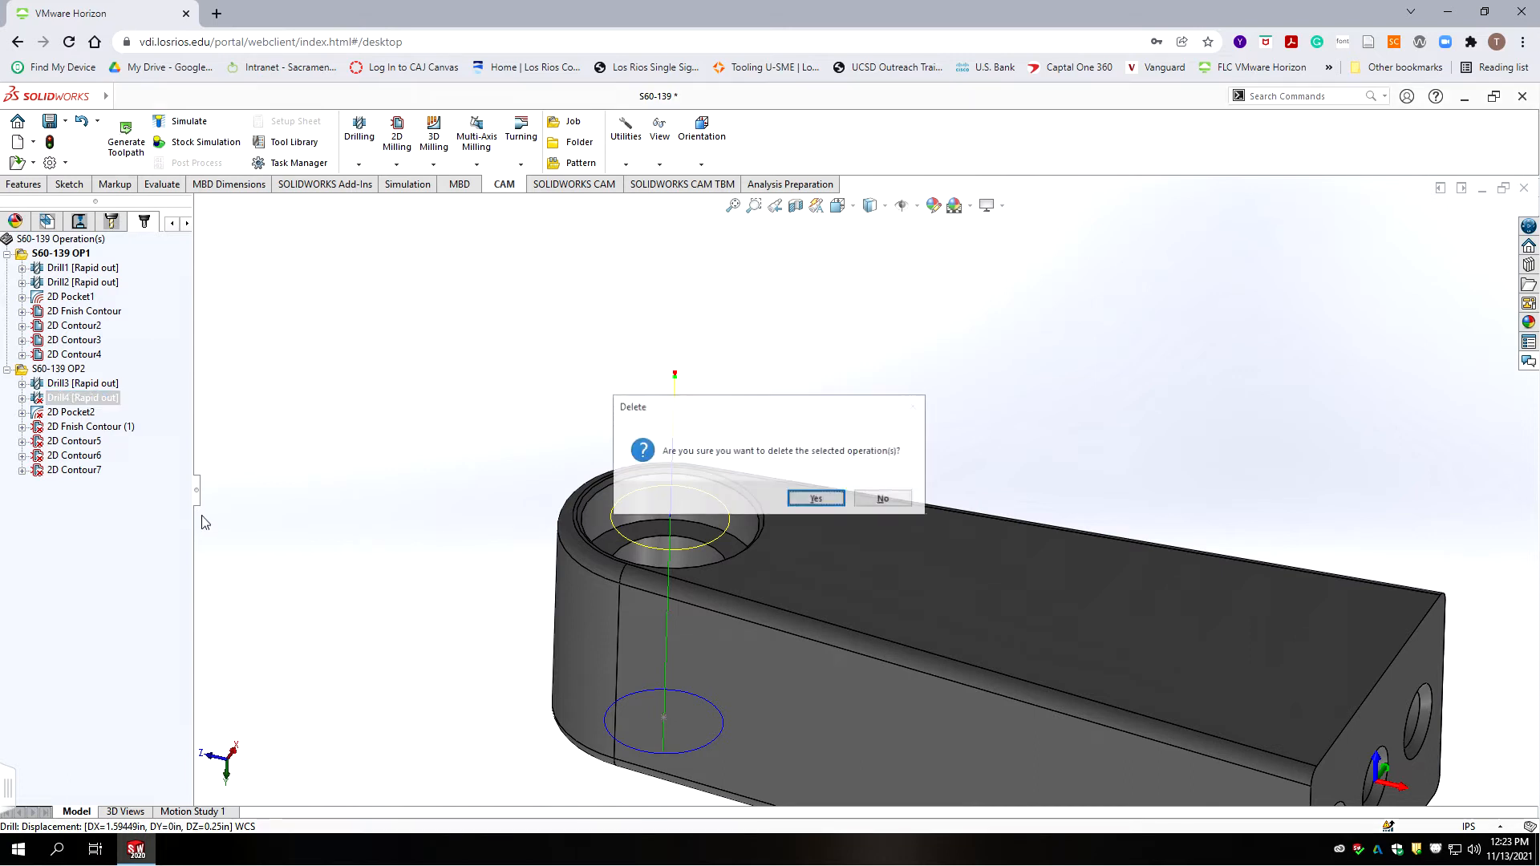
left_click(817, 498)
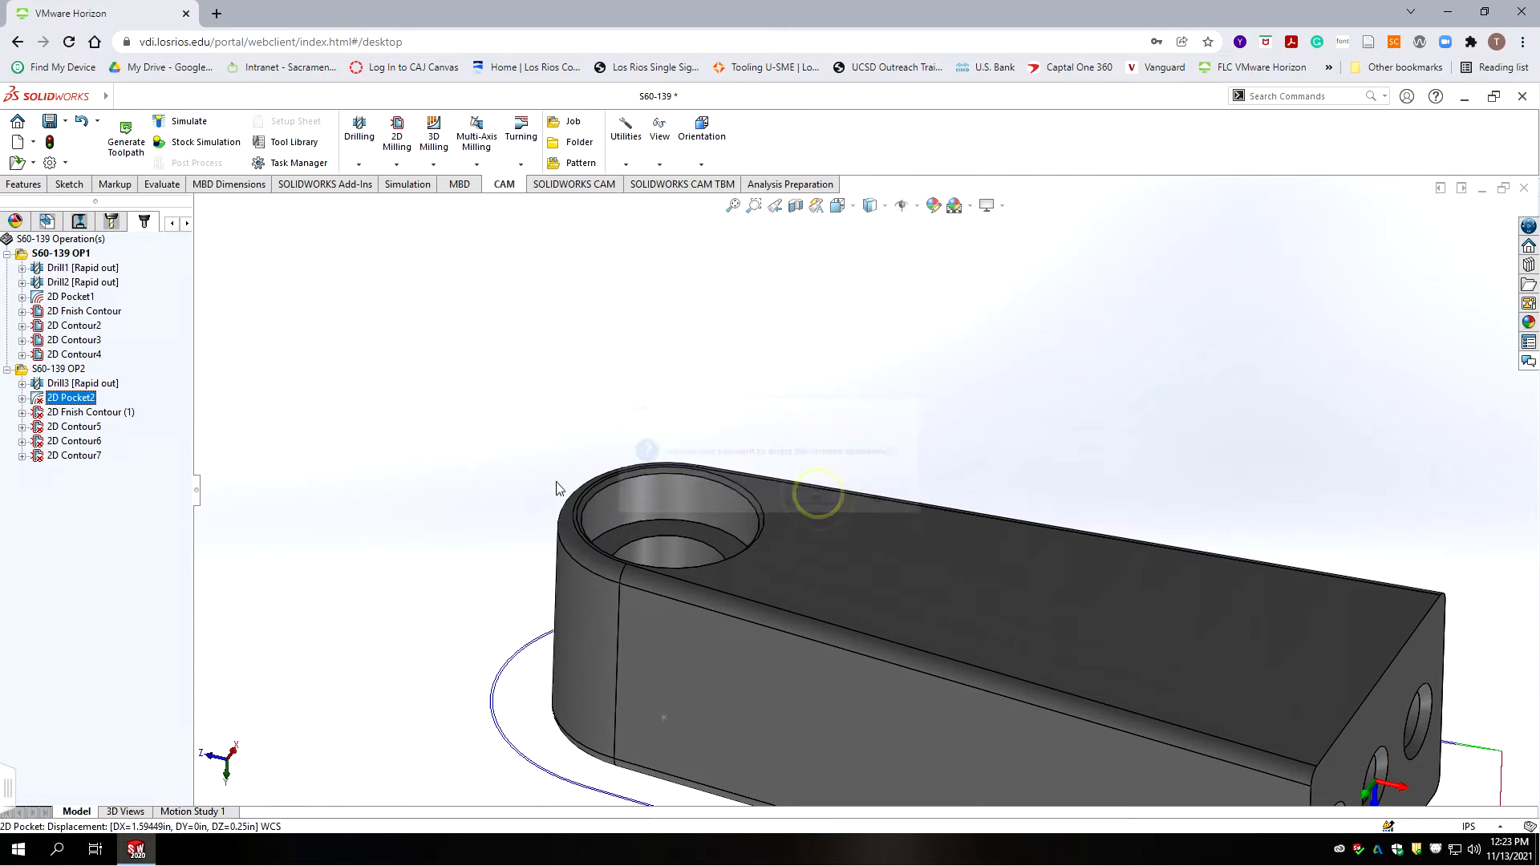
- Open the 2D Pocket2 operation of the OP2 job for editing
right_click(54, 401)
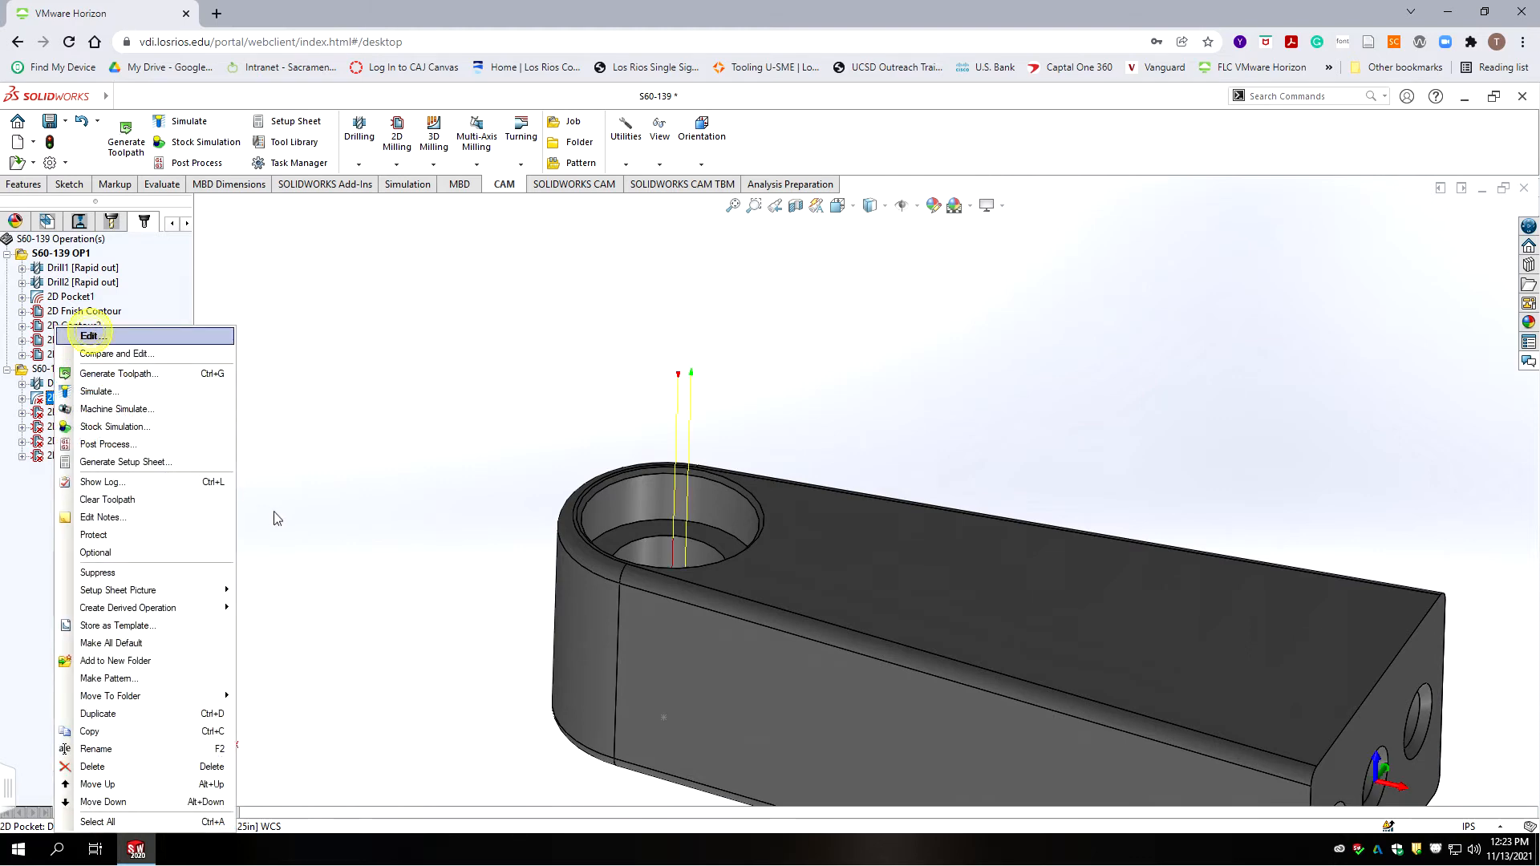
left_click(90, 335)
- Replace the selected edge of the OP2 finish contour operation with the circular edge at the counterbore's floor
left_click(89, 413)
right_click(118, 419)
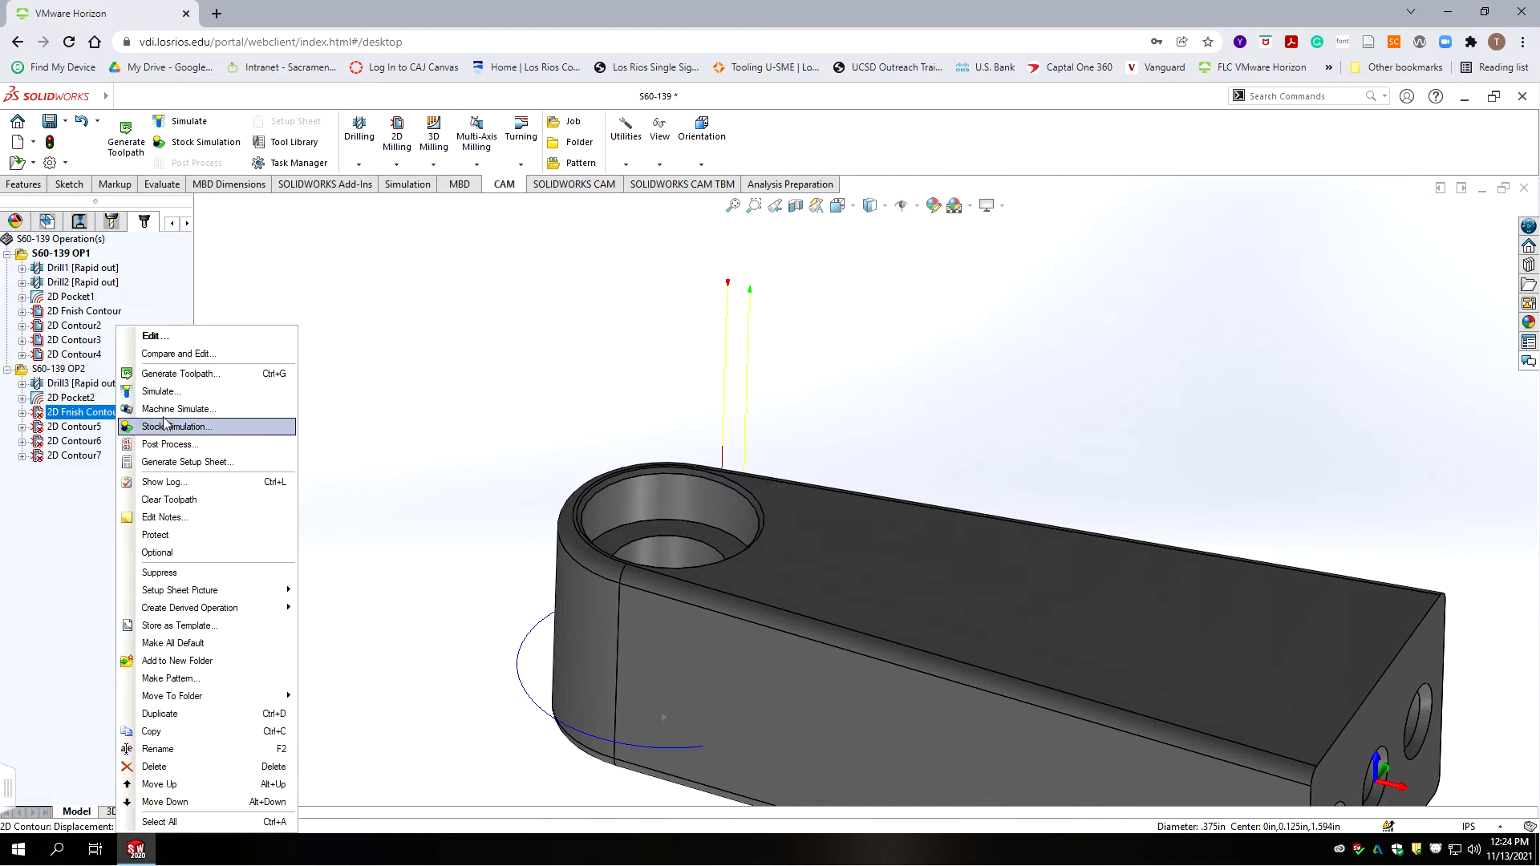
left_click(155, 335)
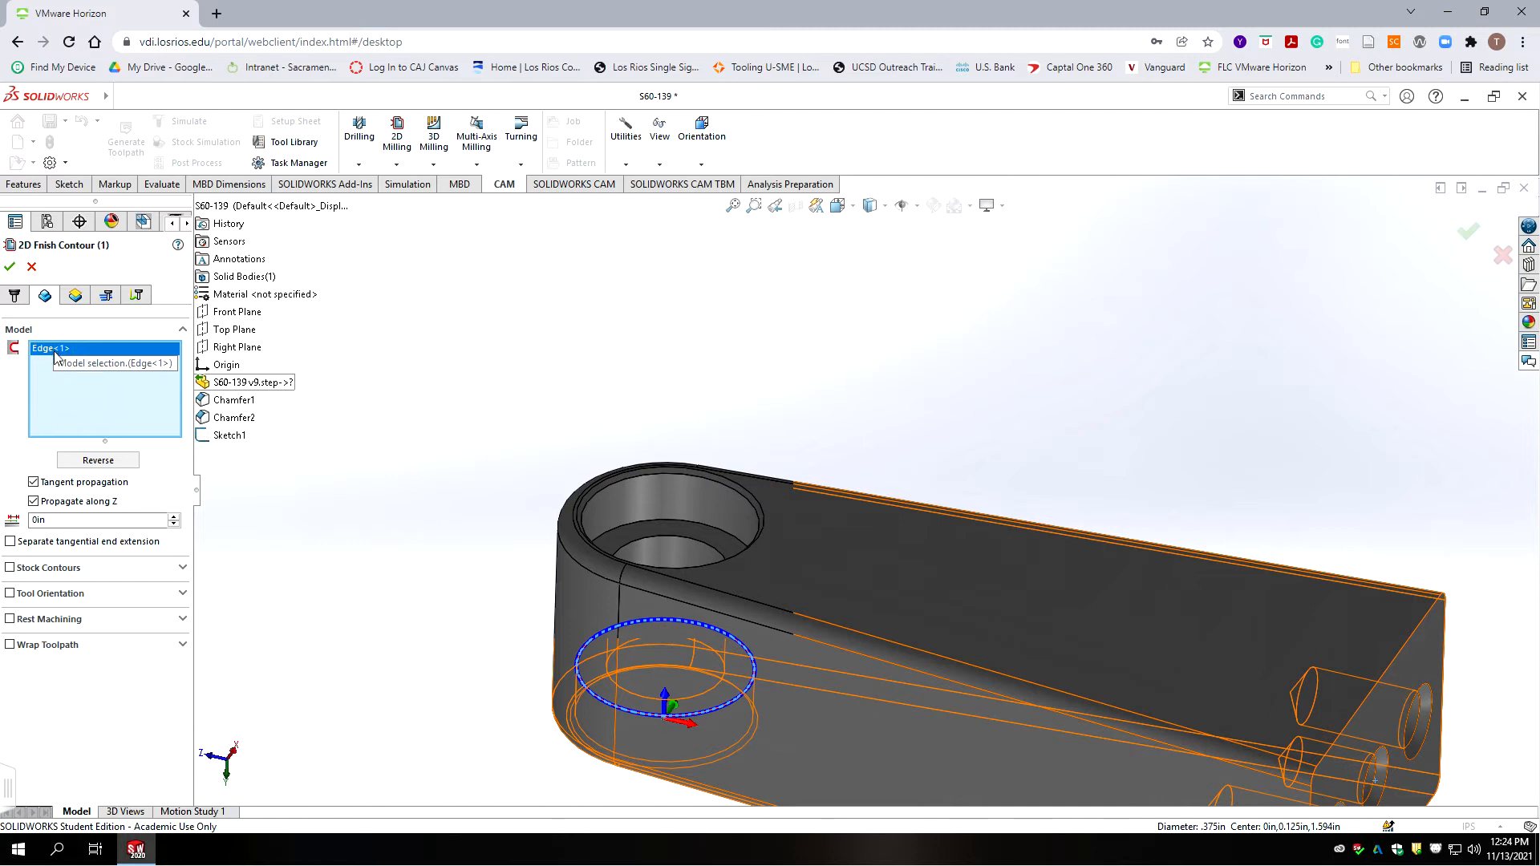
key("Delete")
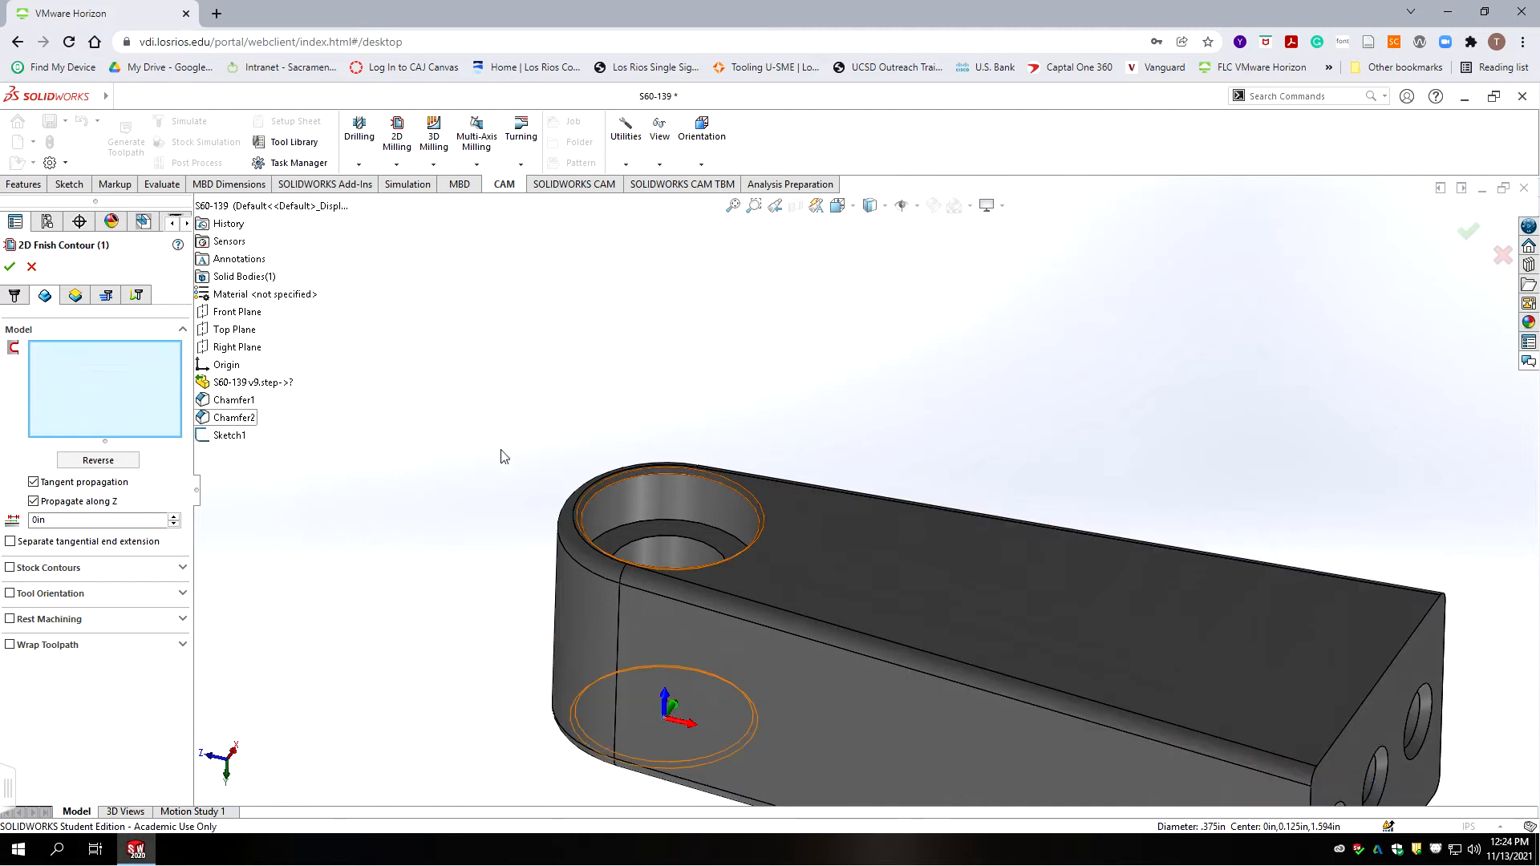
left_click(695, 522)
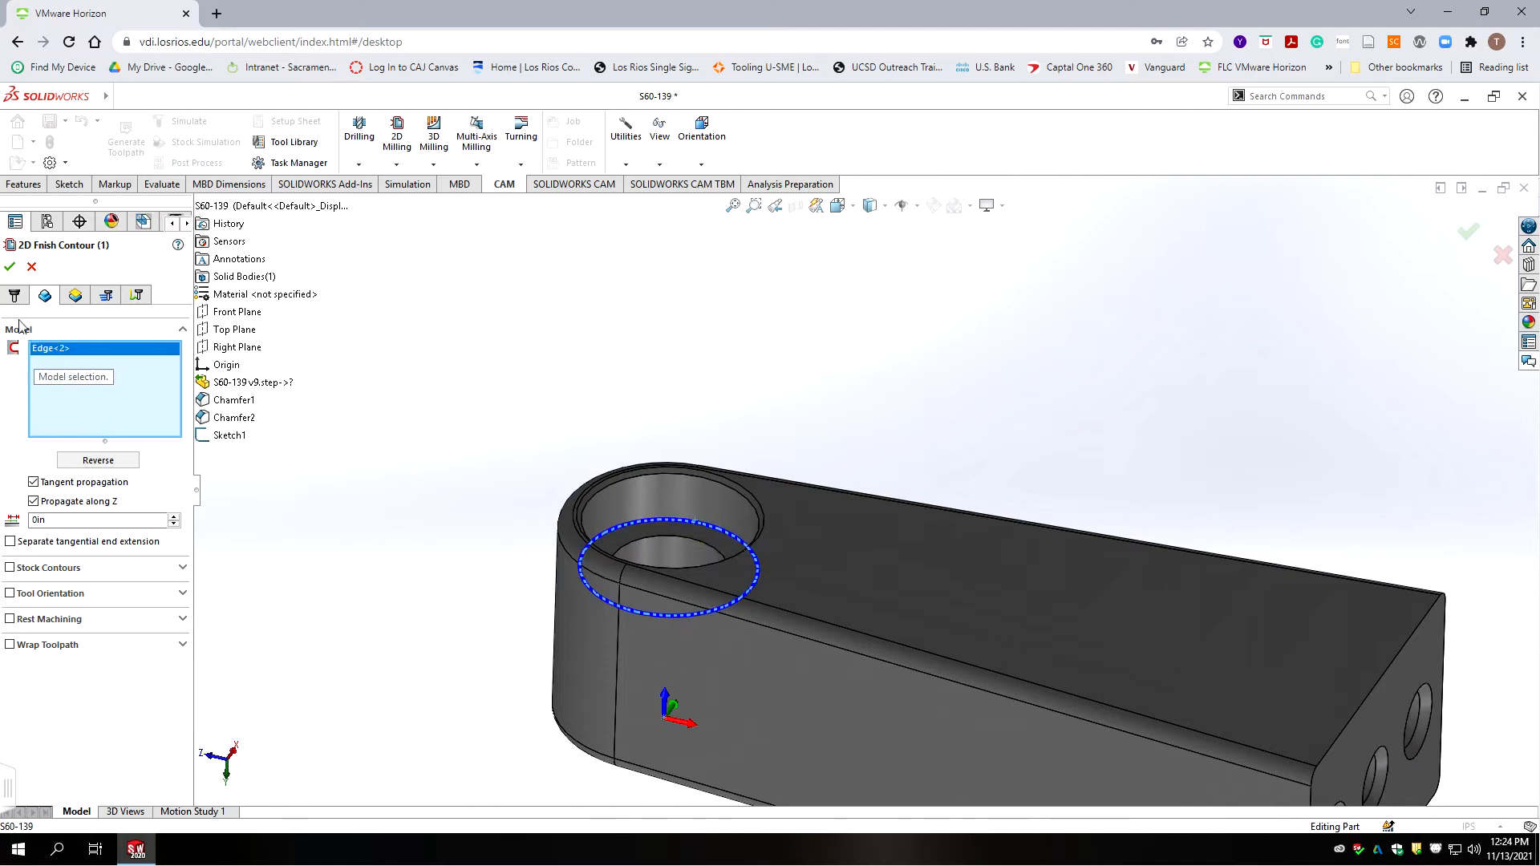
left_click(10, 266)
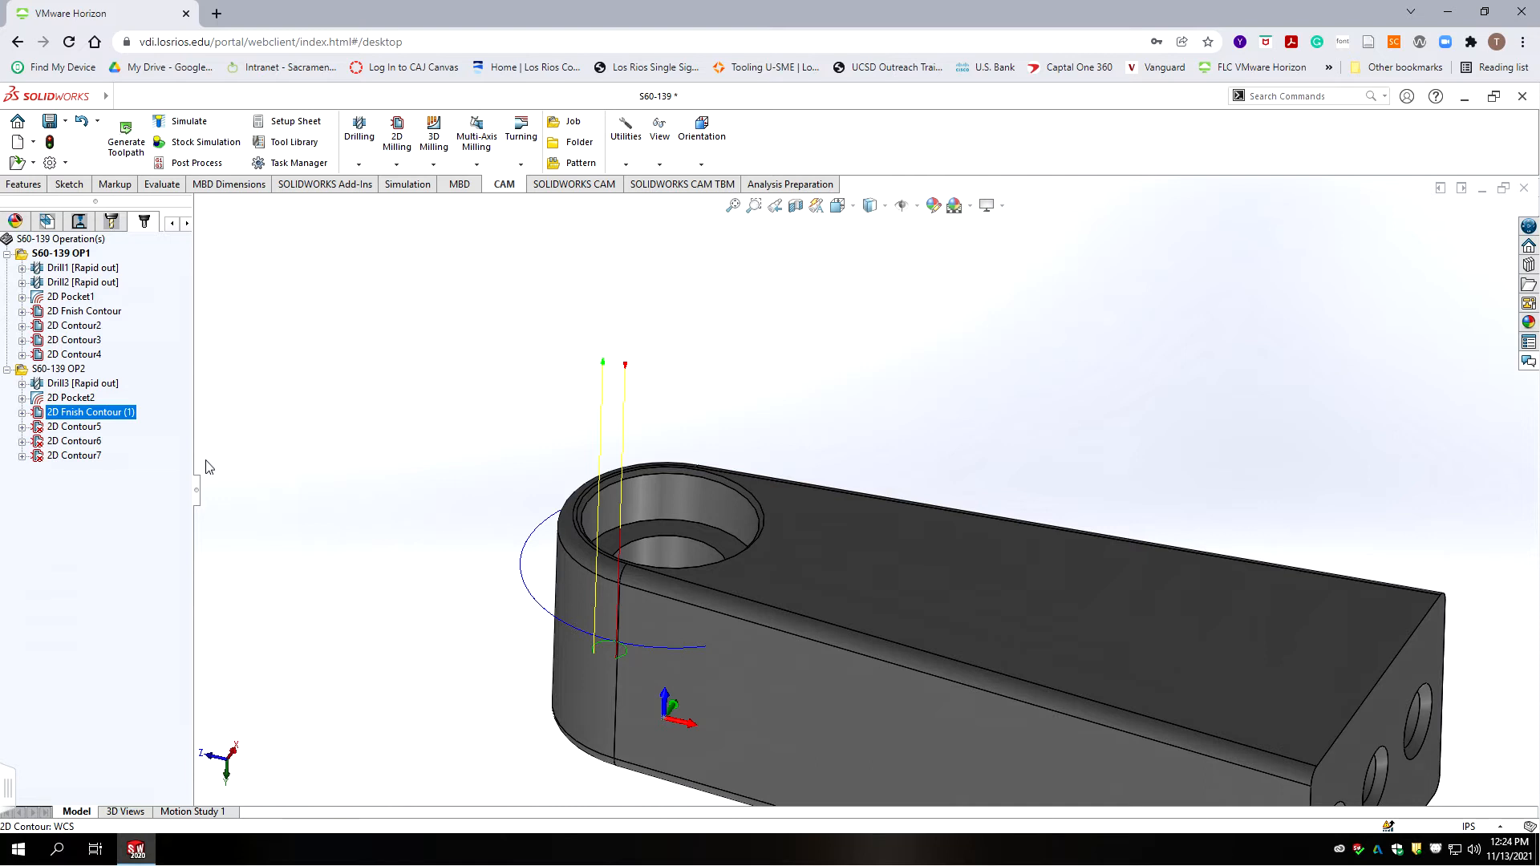
- Reverse the OP2 finish contour's machining side so the toolpath runs inside the counterbore
middle_click_drag(374, 427, 381, 528)
scroll(514, 513, "up", 5)
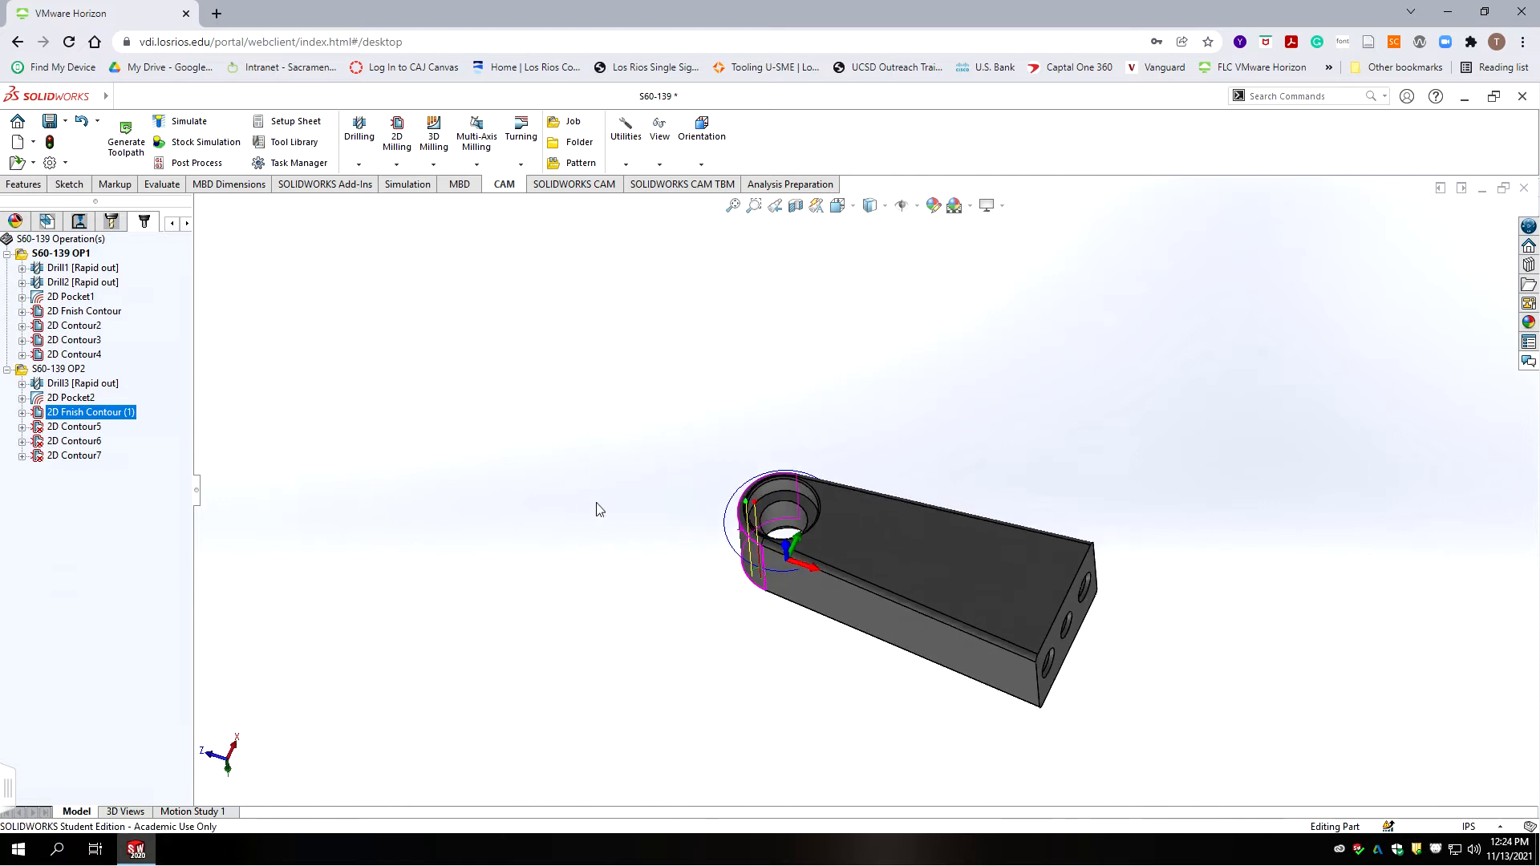
scroll(822, 494, "down", 3)
scroll(812, 493, "down", 4)
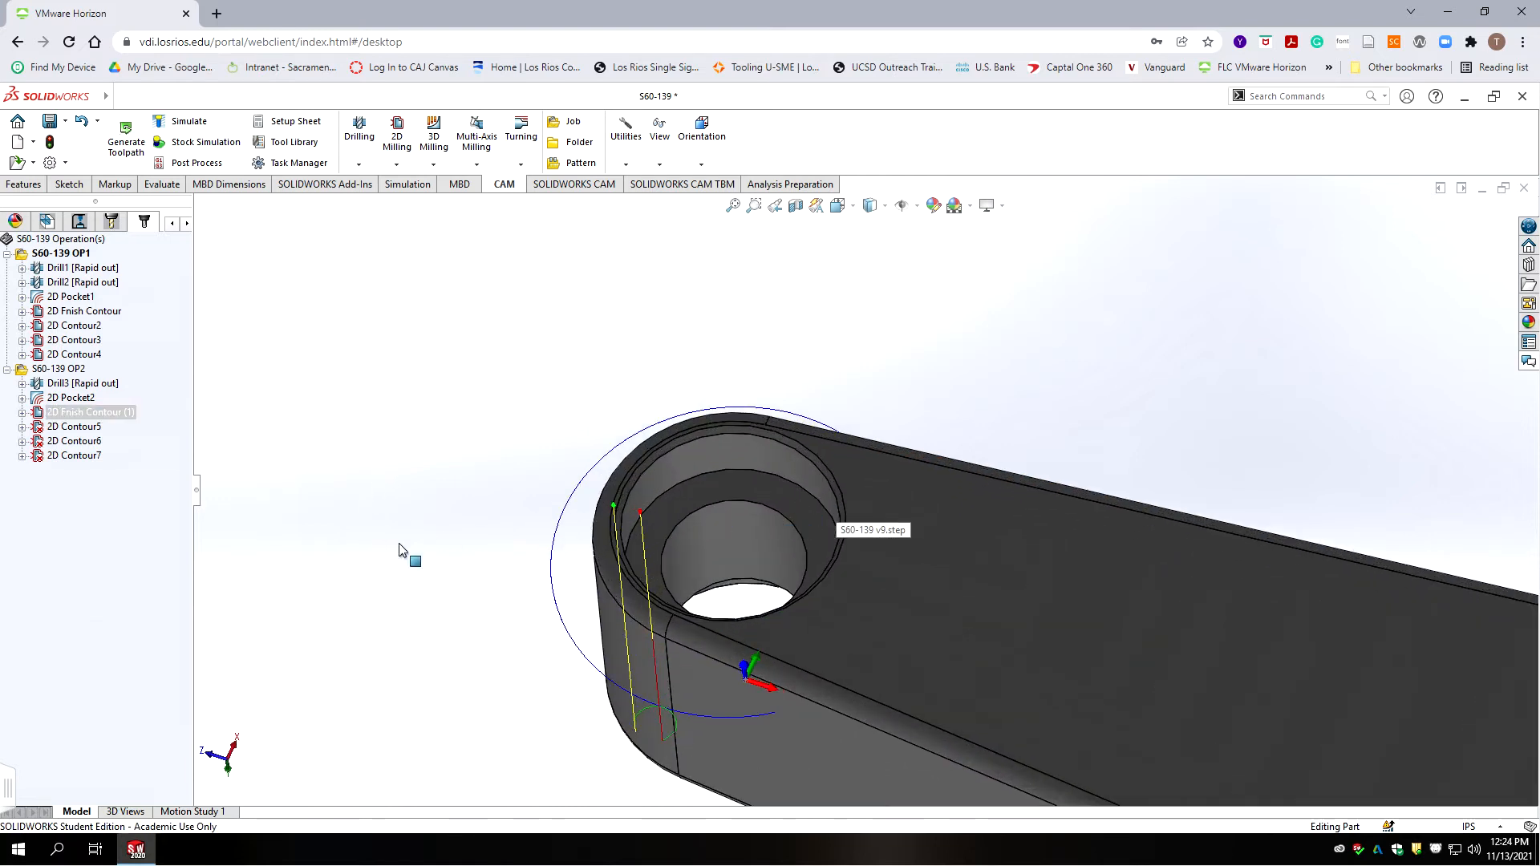
right_click(61, 417)
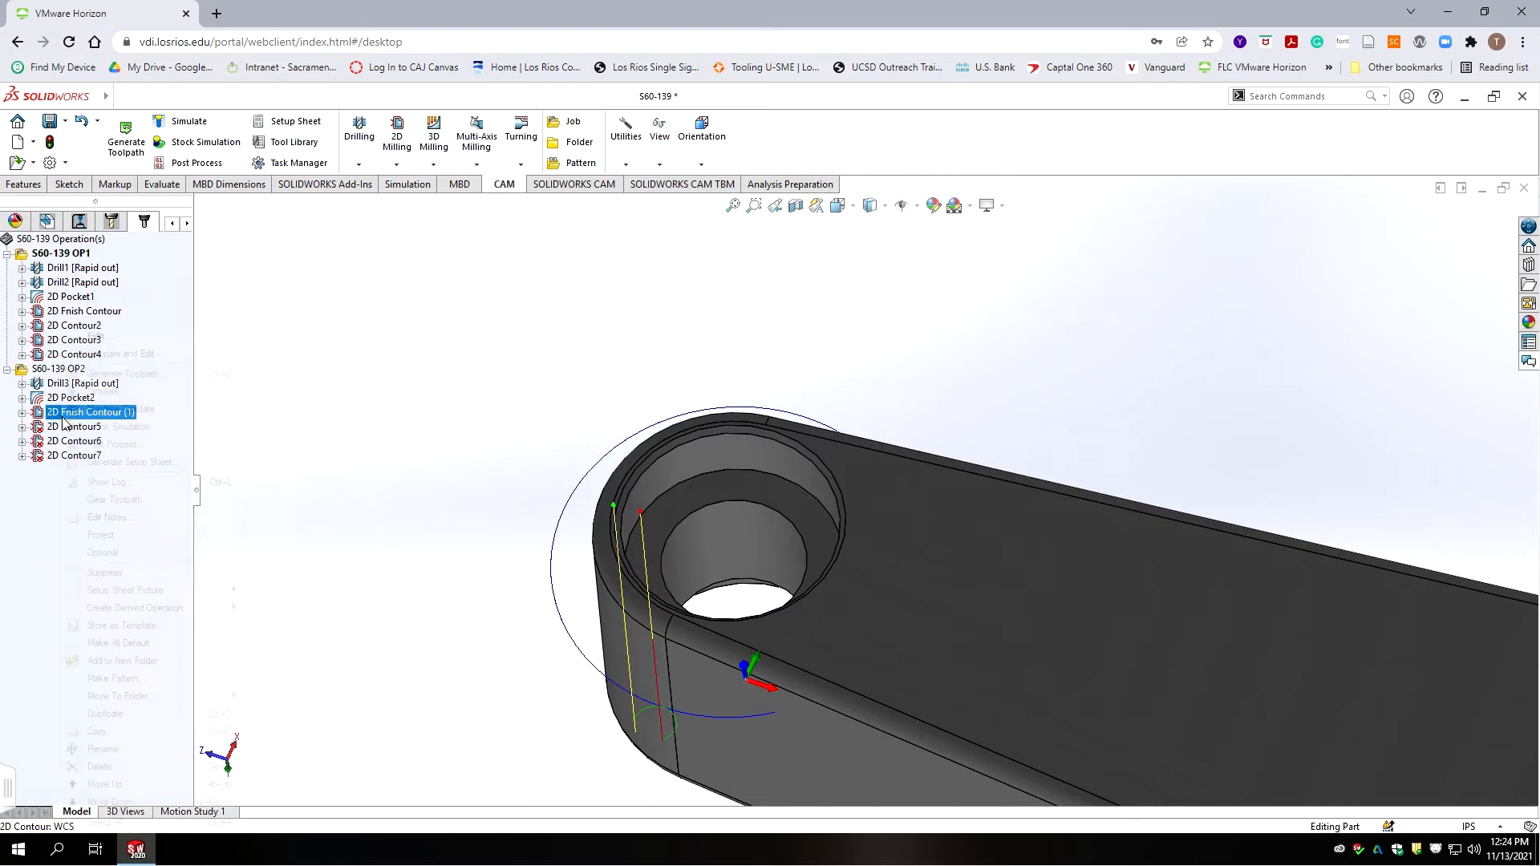
left_click(95, 337)
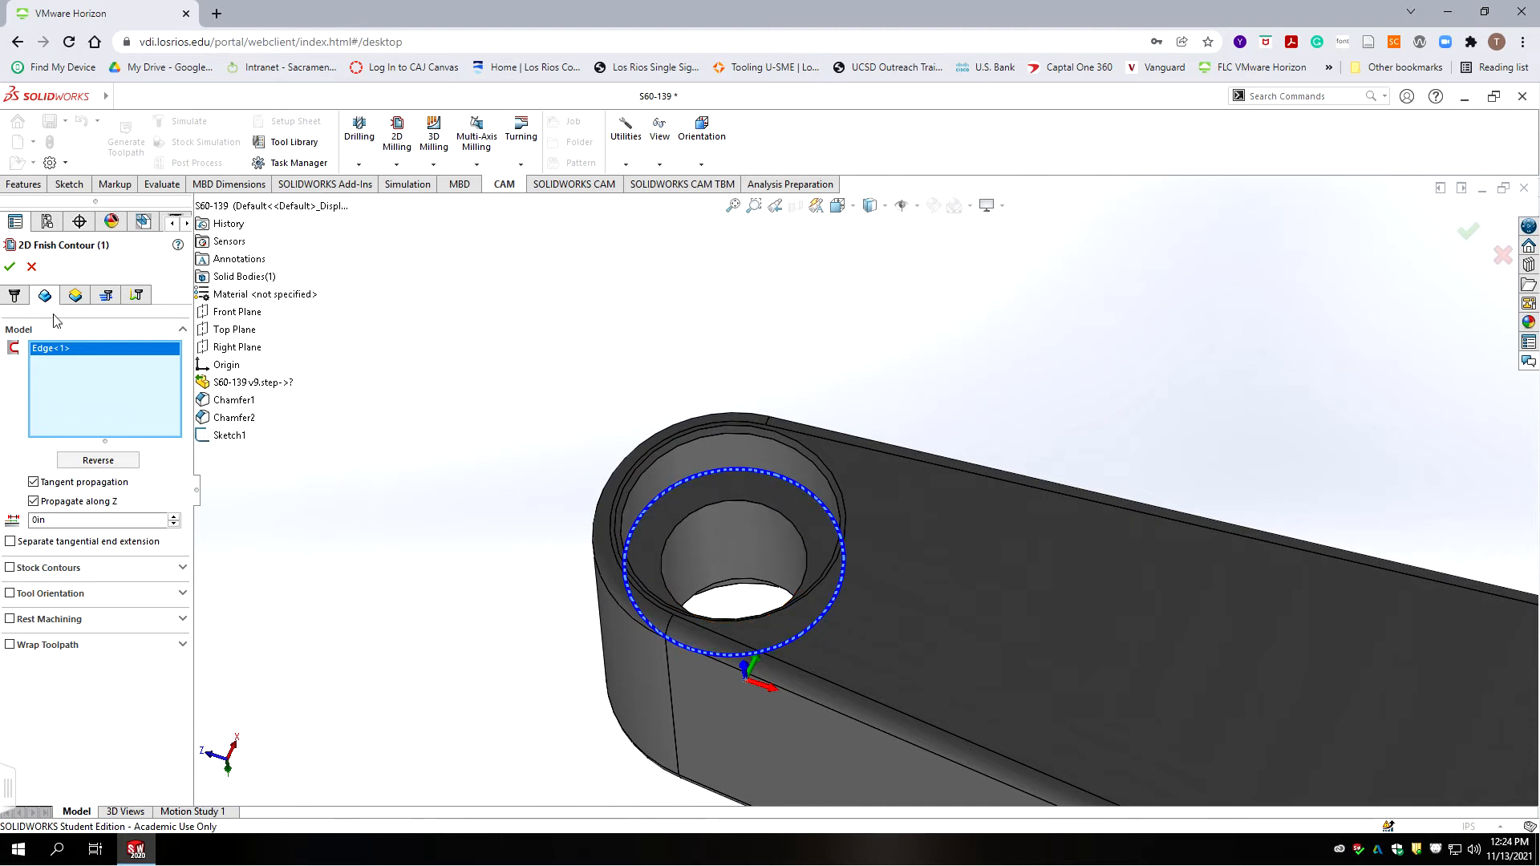
left_click(126, 462)
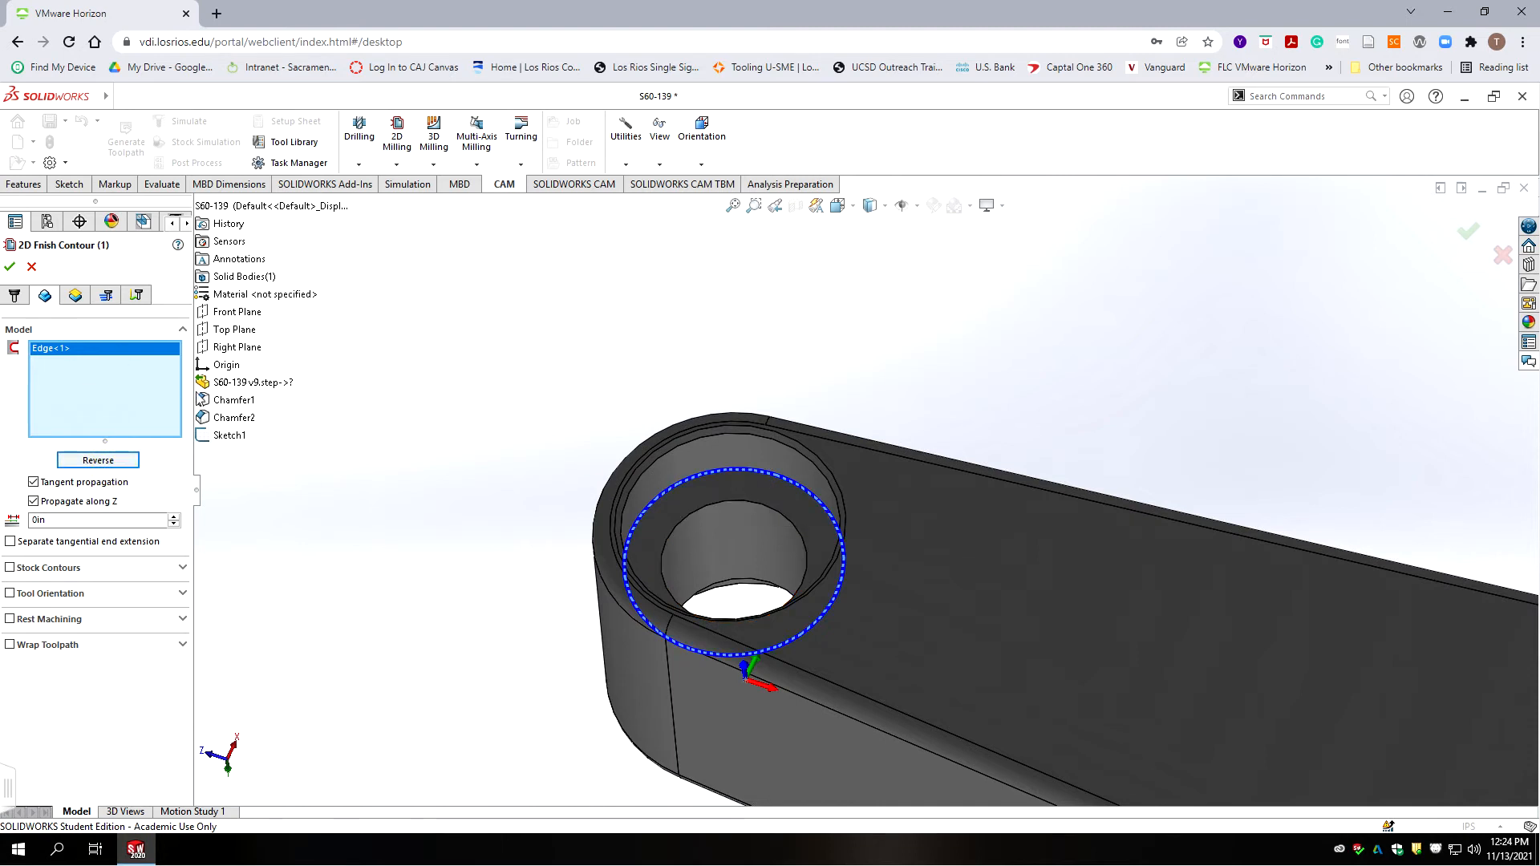
left_click(11, 270)
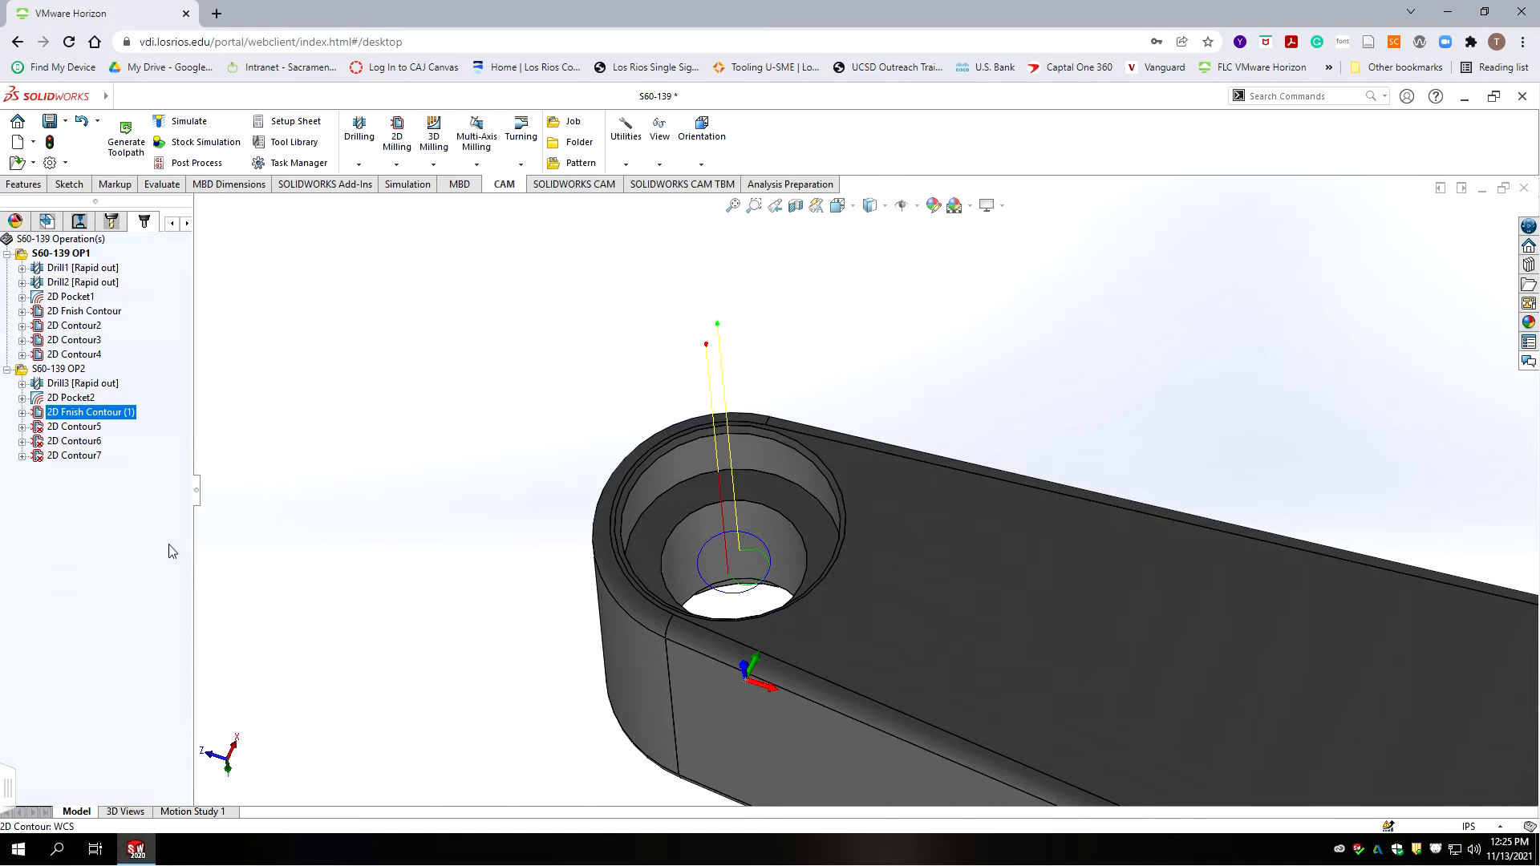
- Delete the 2D Contour5 operation from the S60-139 OP2 job
left_click(70, 427)
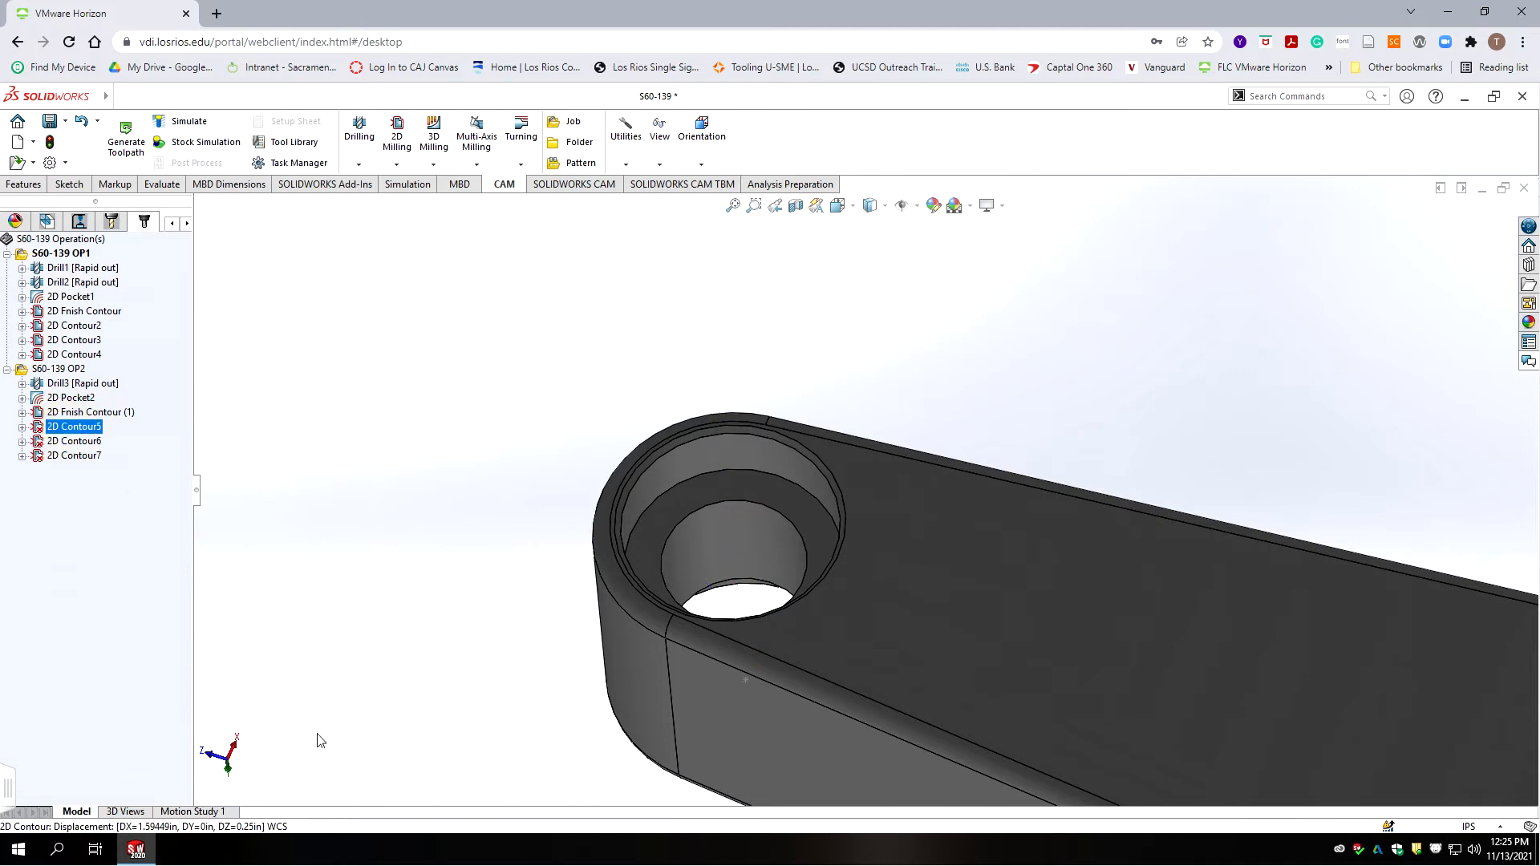
scroll(377, 620, "up", 4)
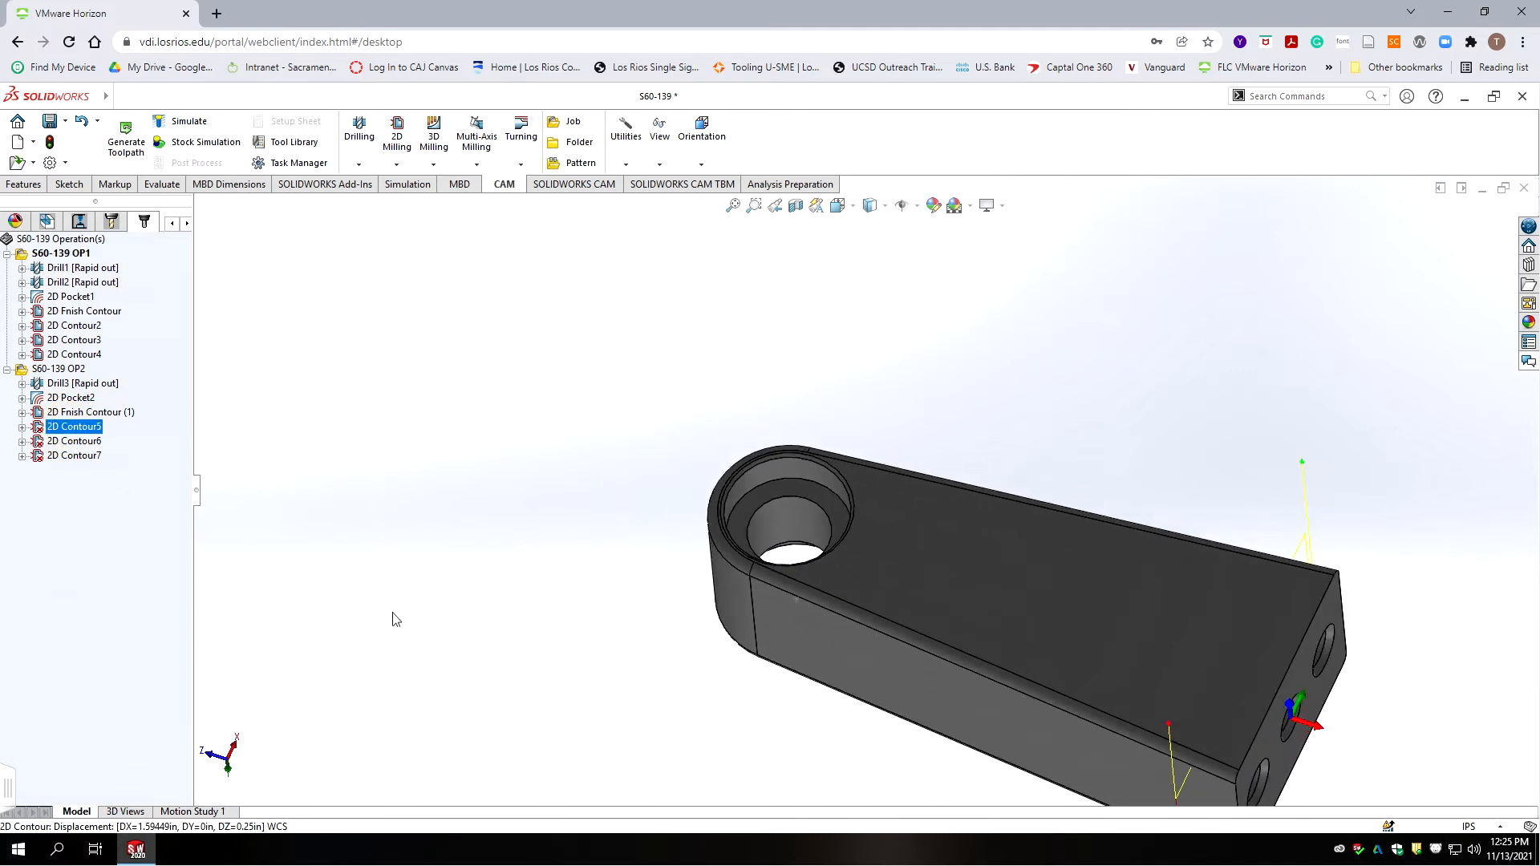
scroll(1024, 591, "up", 2)
scroll(1363, 619, "up", 1)
scroll(1245, 614, "down", 3)
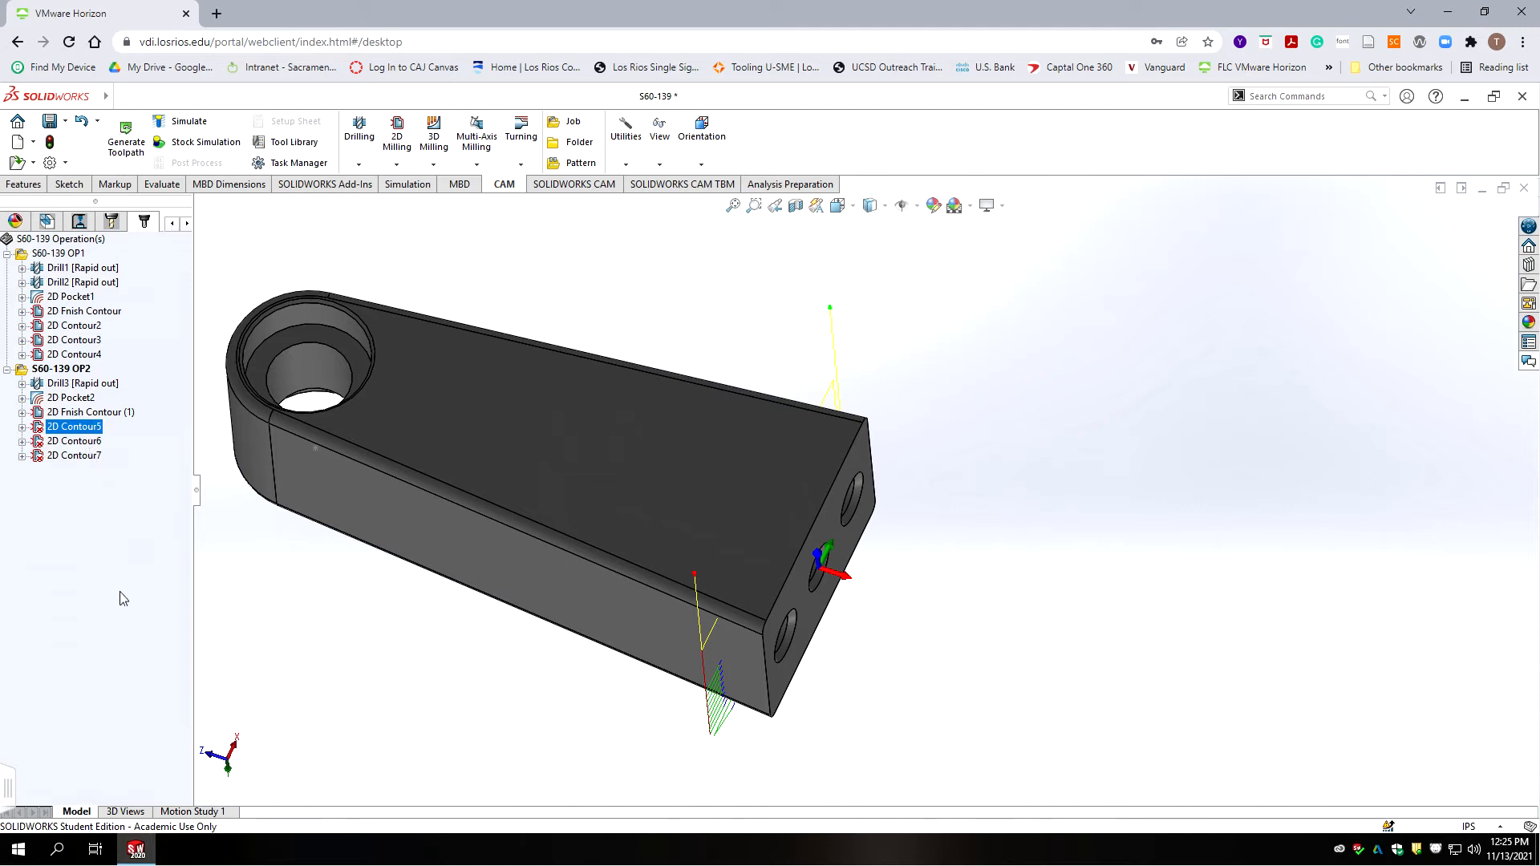
key("Delete")
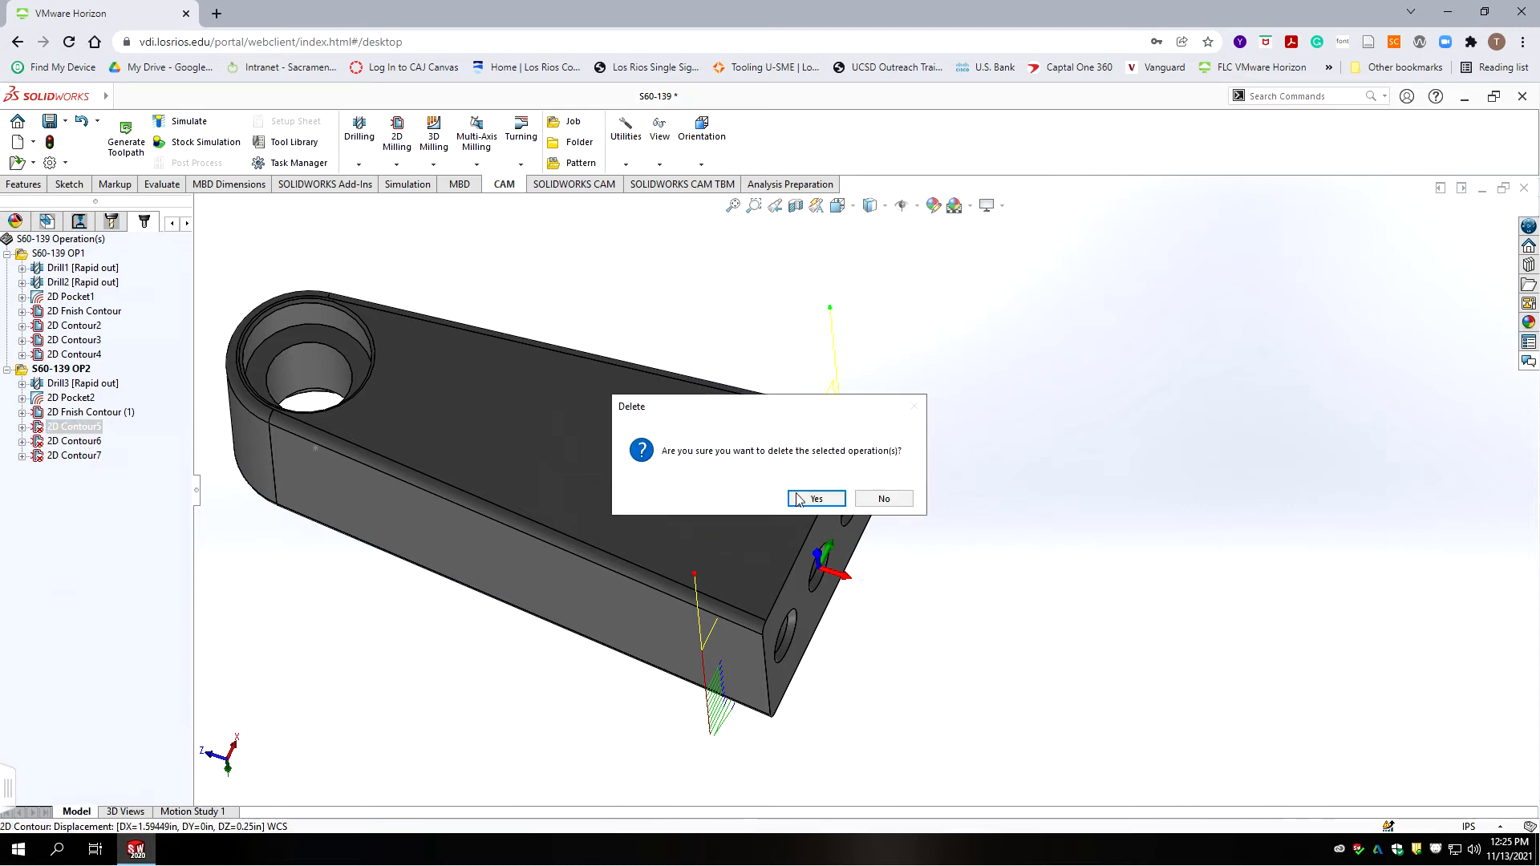
left_click(812, 496)
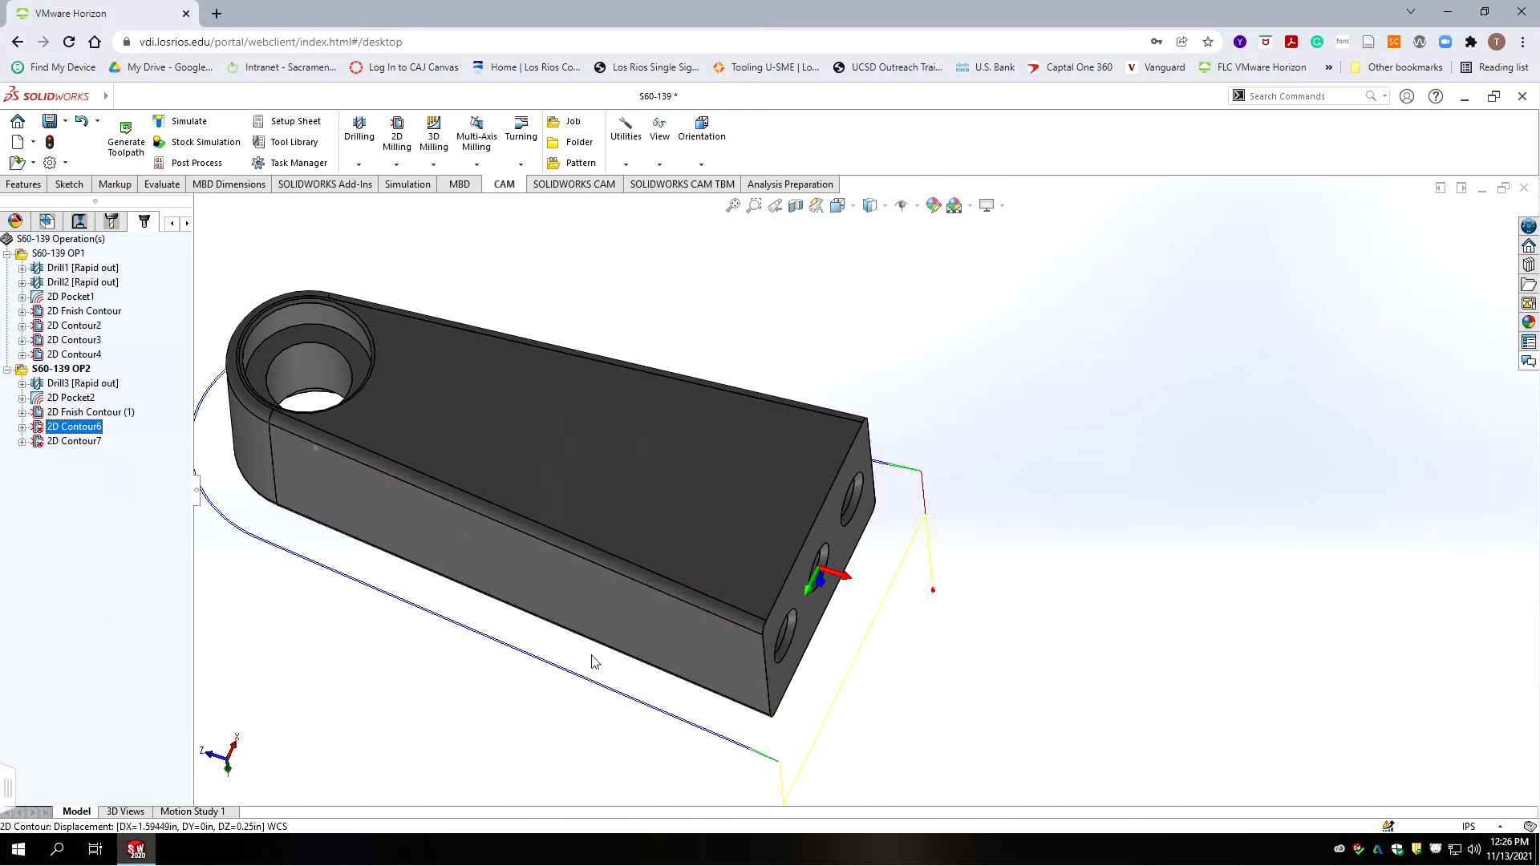
- Edit the 2D Contour6 operation and replace its selected edge with the part's lower outer profile edge
scroll(590, 648, "up", 3)
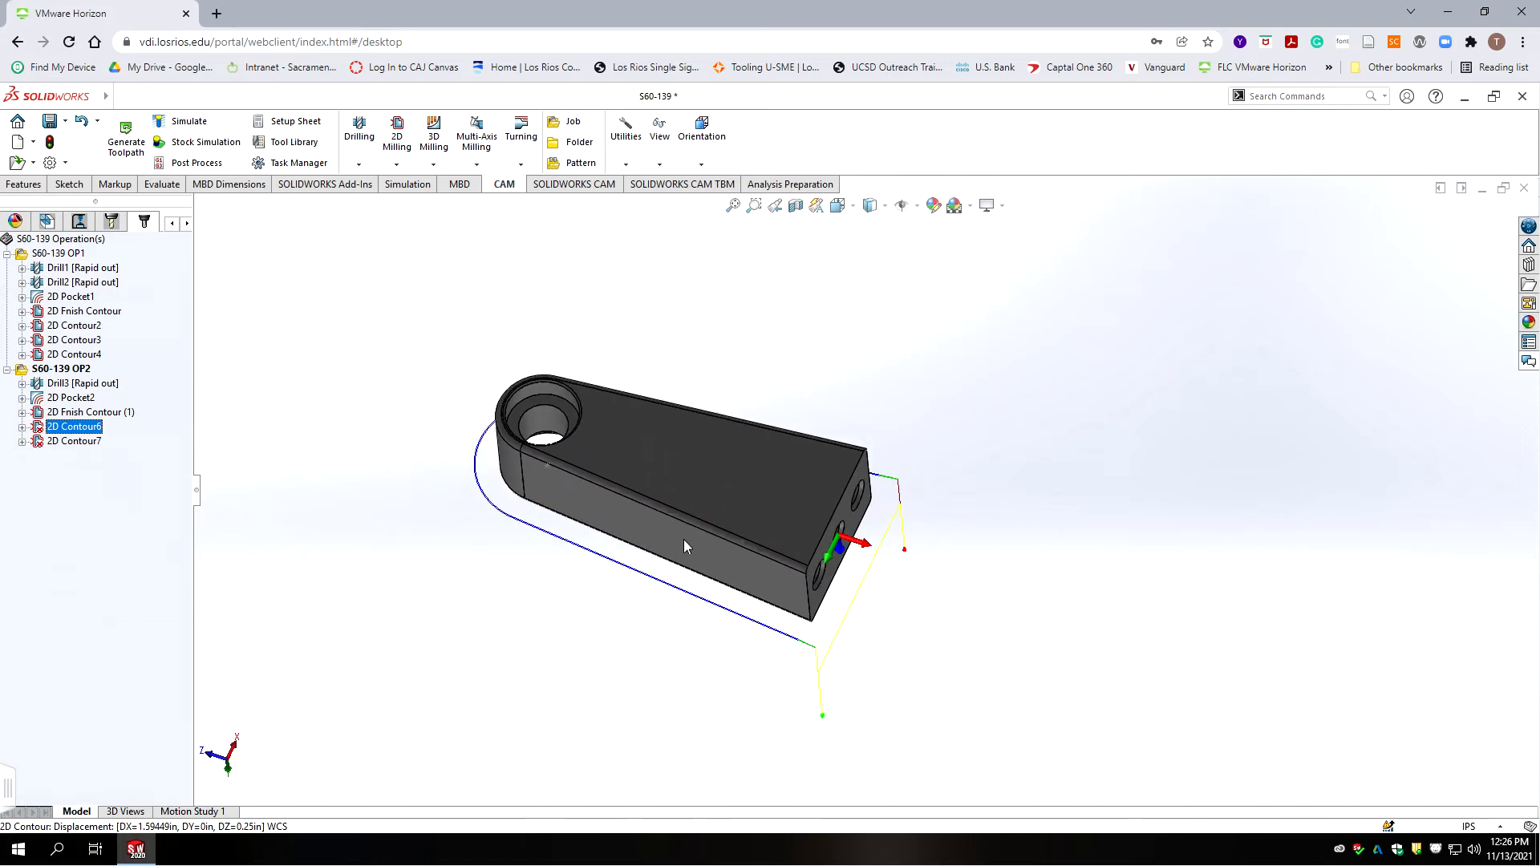
scroll(683, 539, "down", 3)
scroll(679, 500, "down", 2)
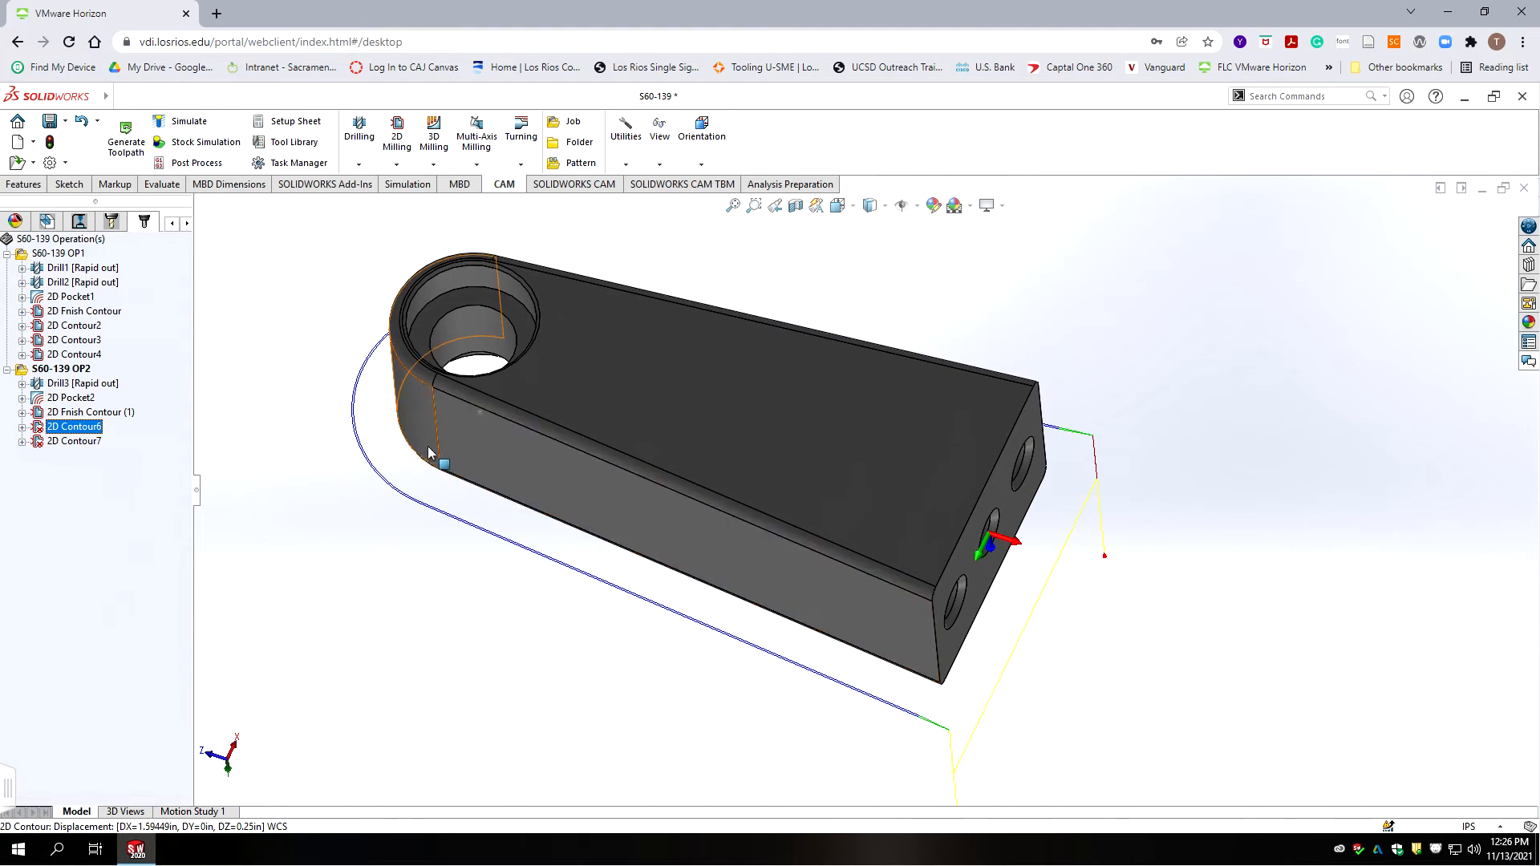
right_click(55, 431)
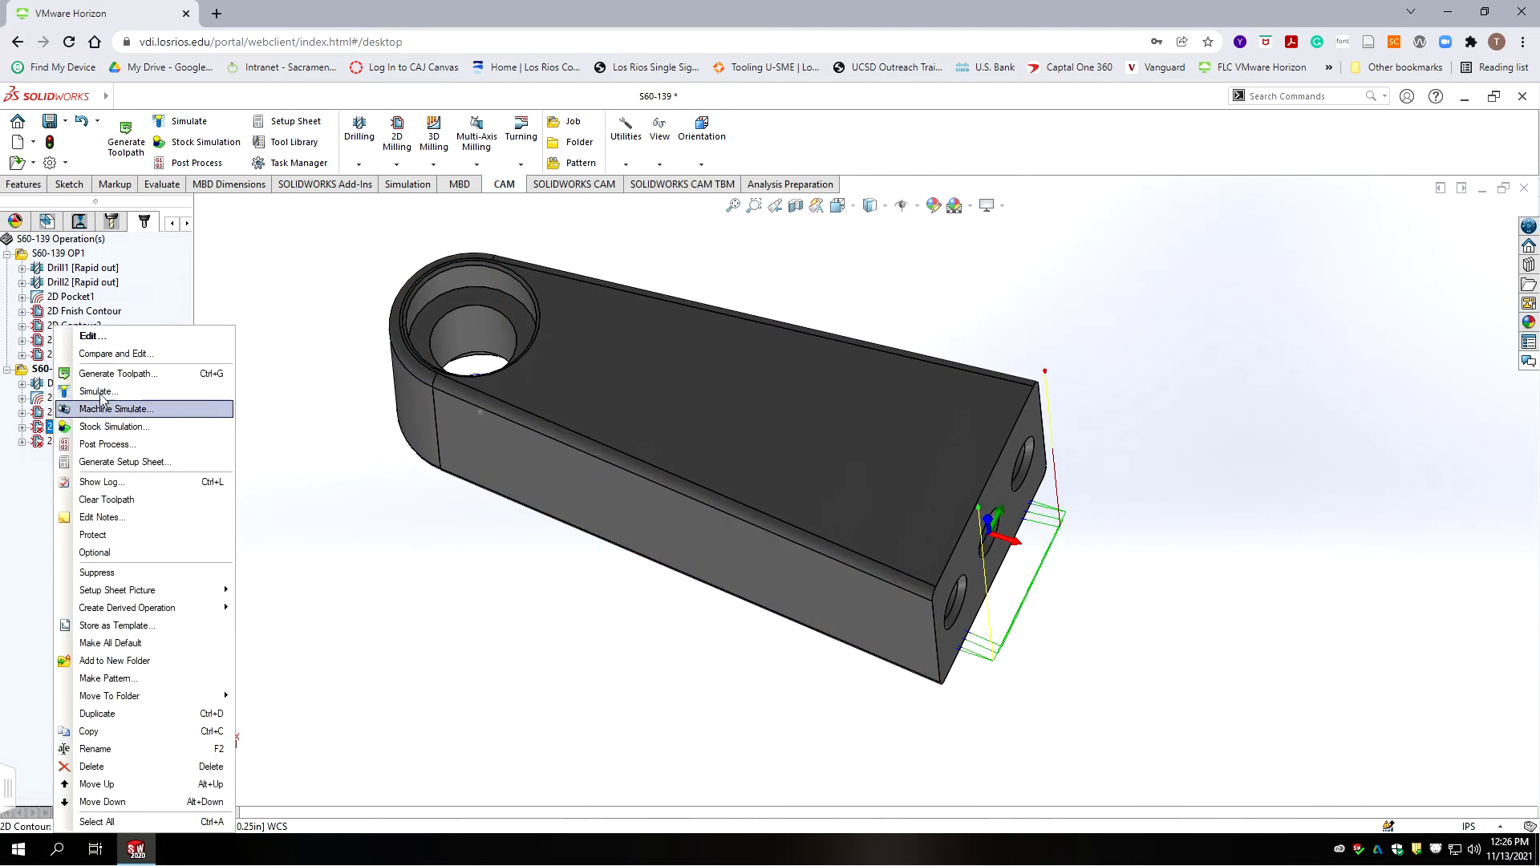
left_click(80, 333)
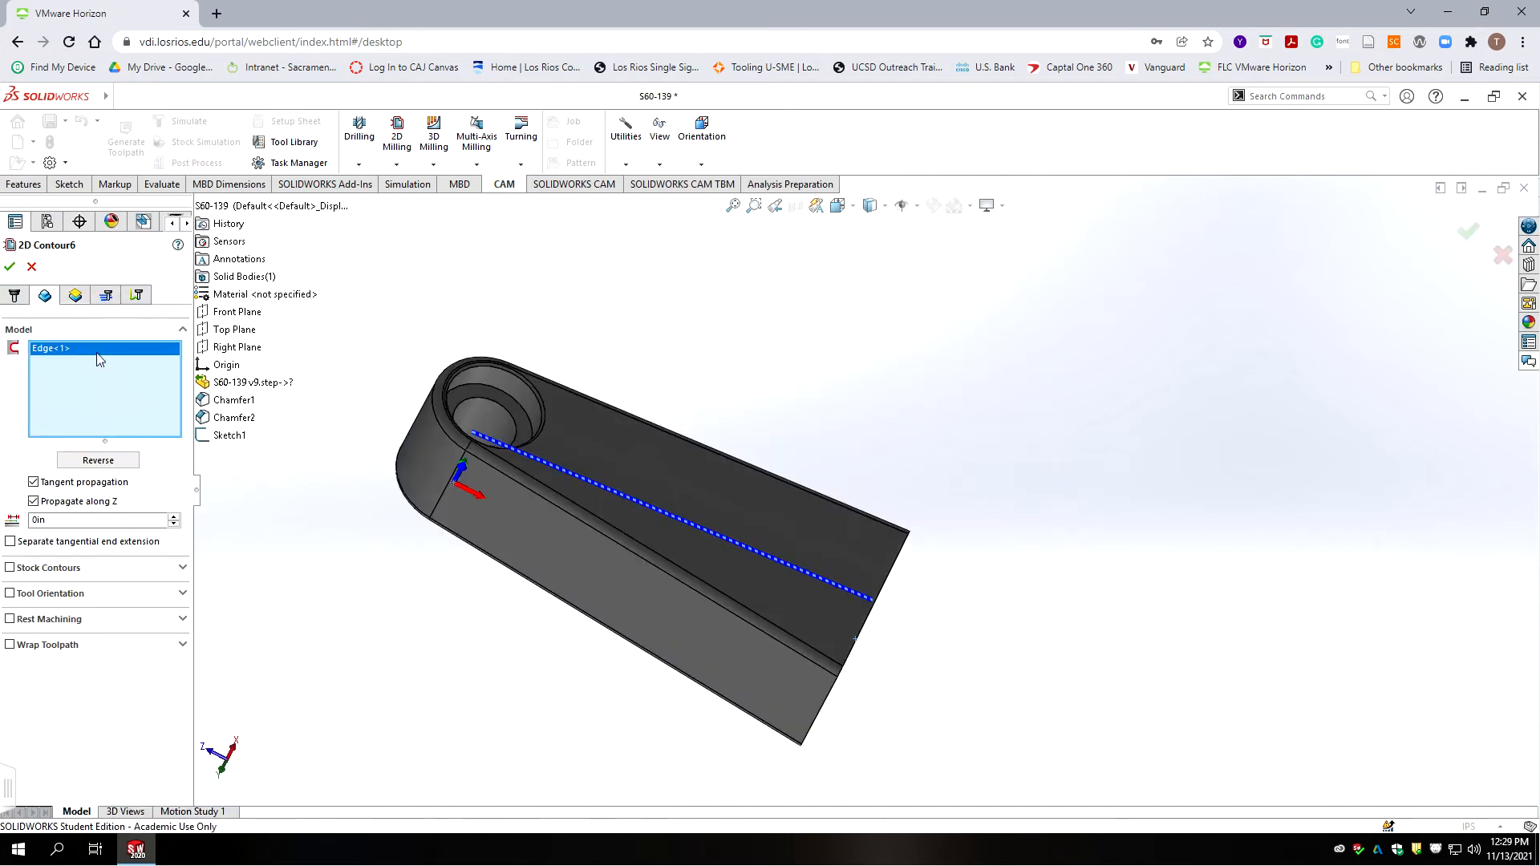
key("Delete")
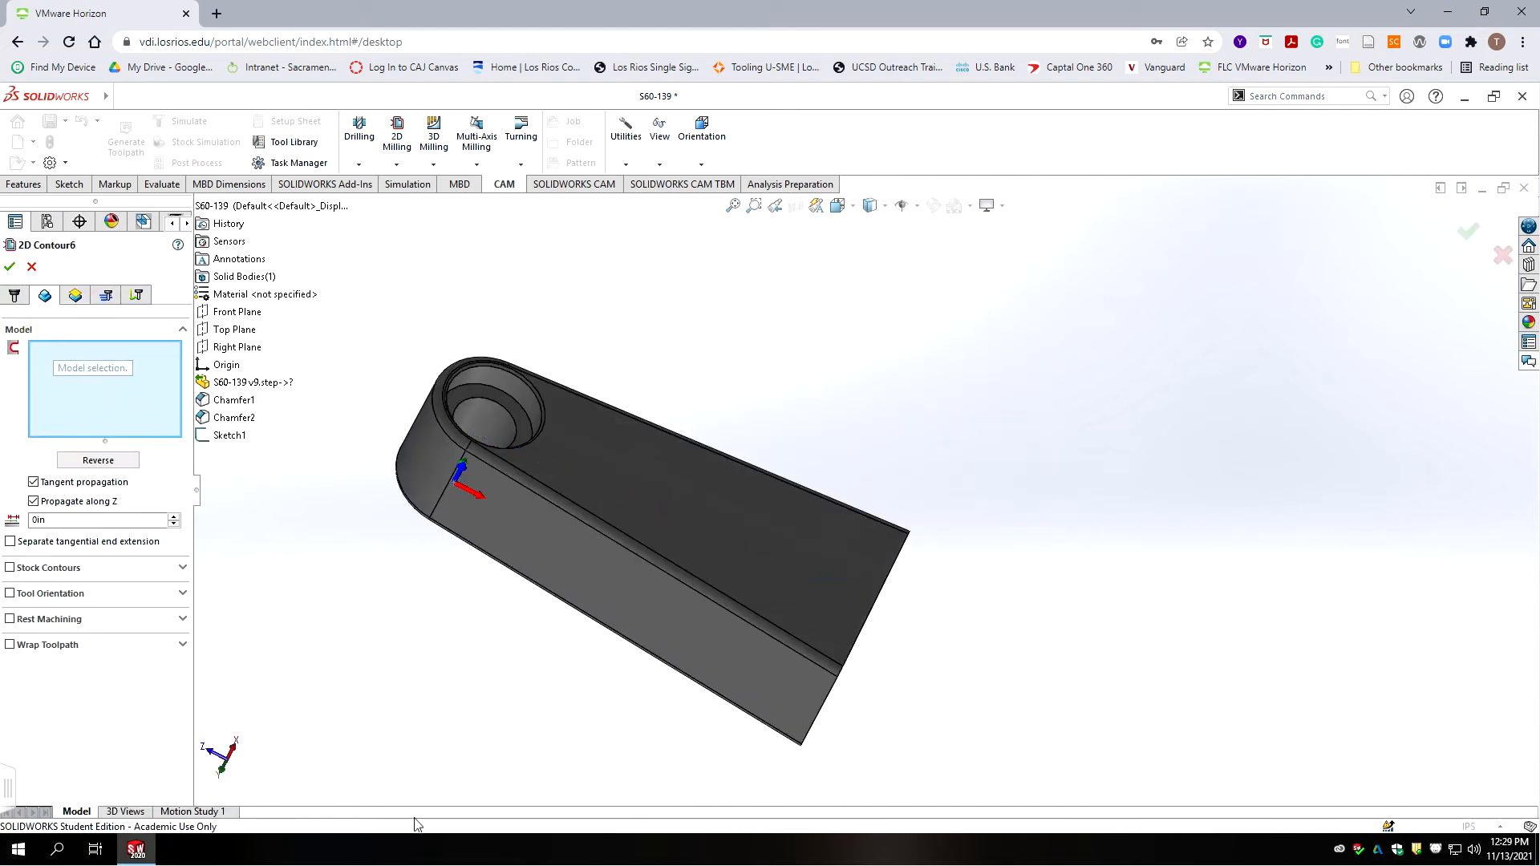
left_click(792, 739)
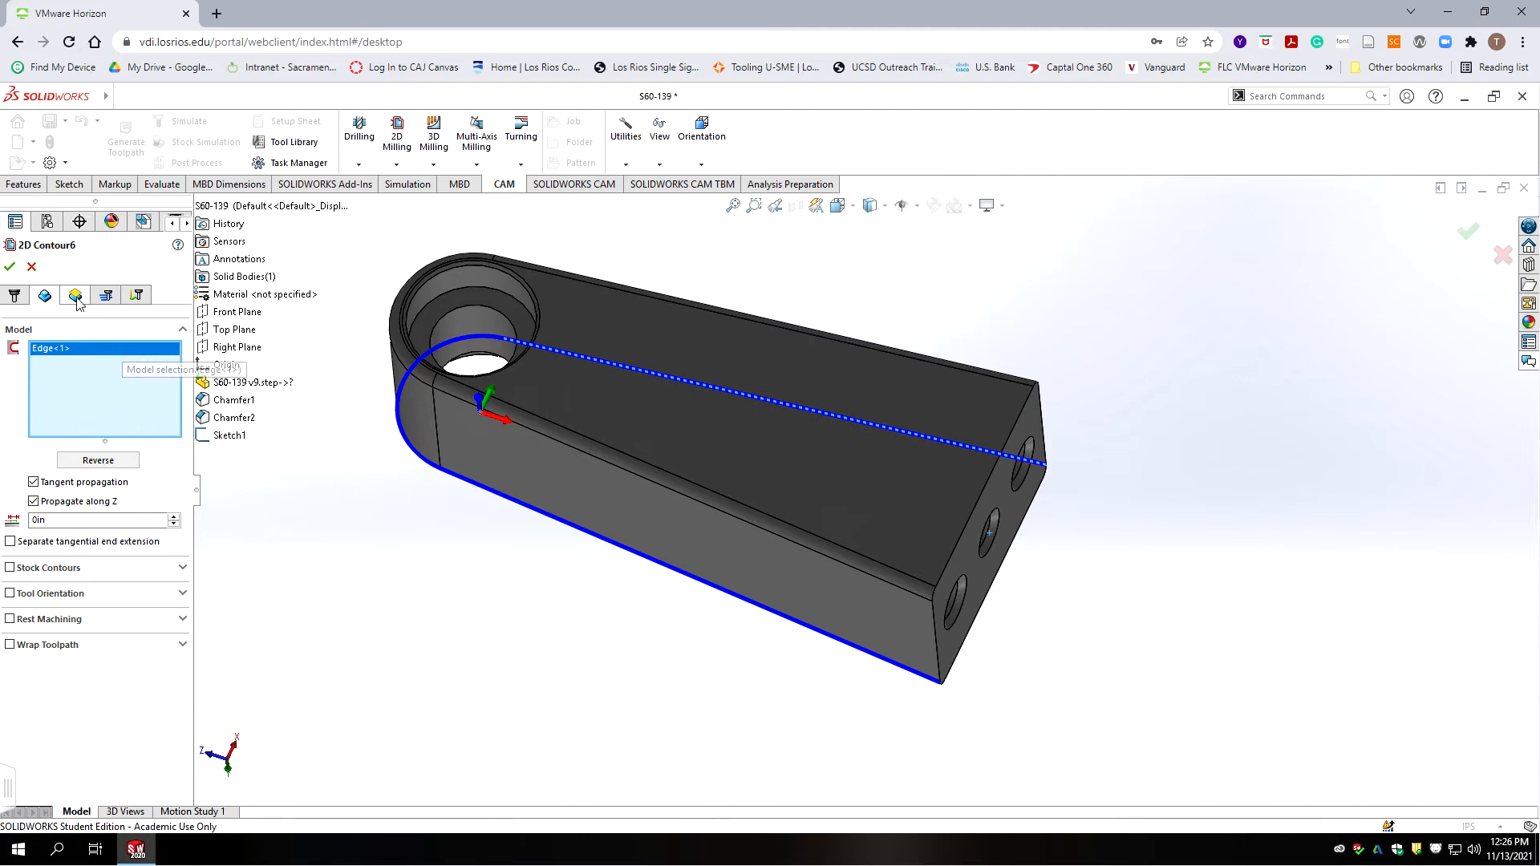
- Set the number of roughing stepovers in 2D Contour6 to 1
left_click(76, 300)
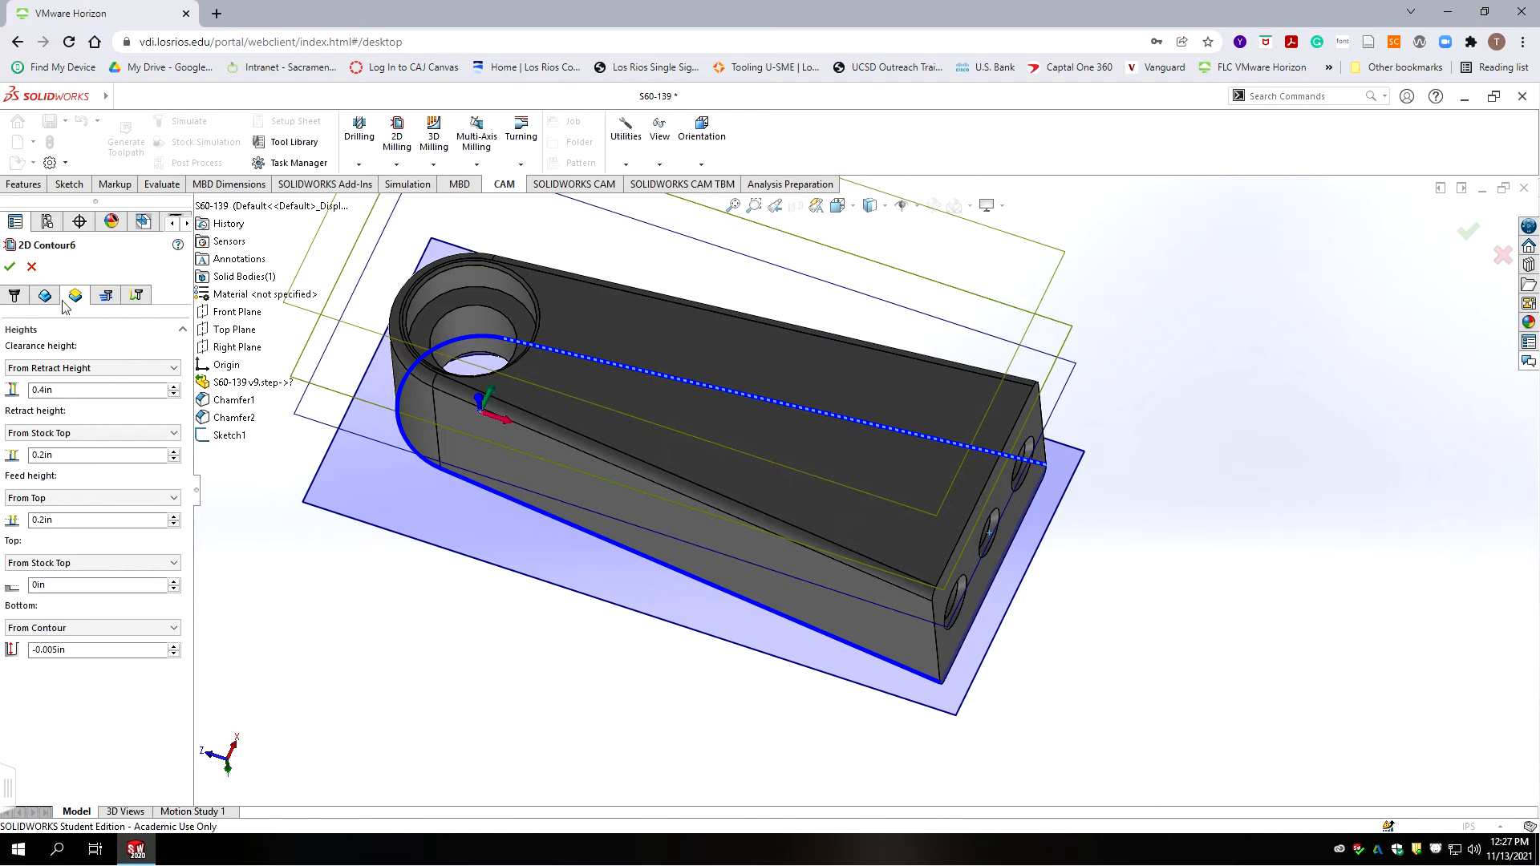
left_click(106, 295)
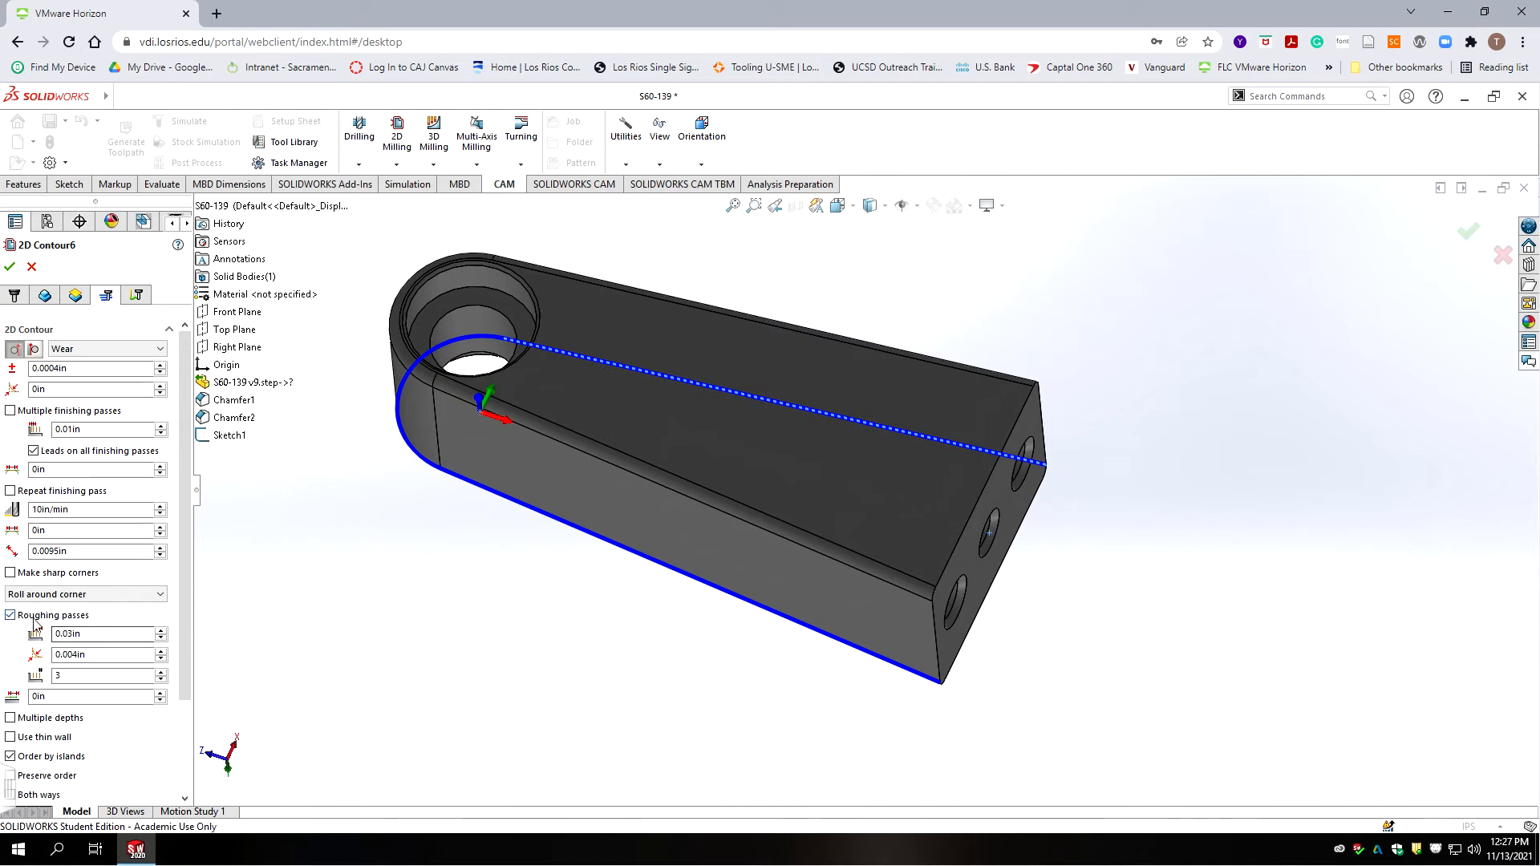
double_click(58, 675)
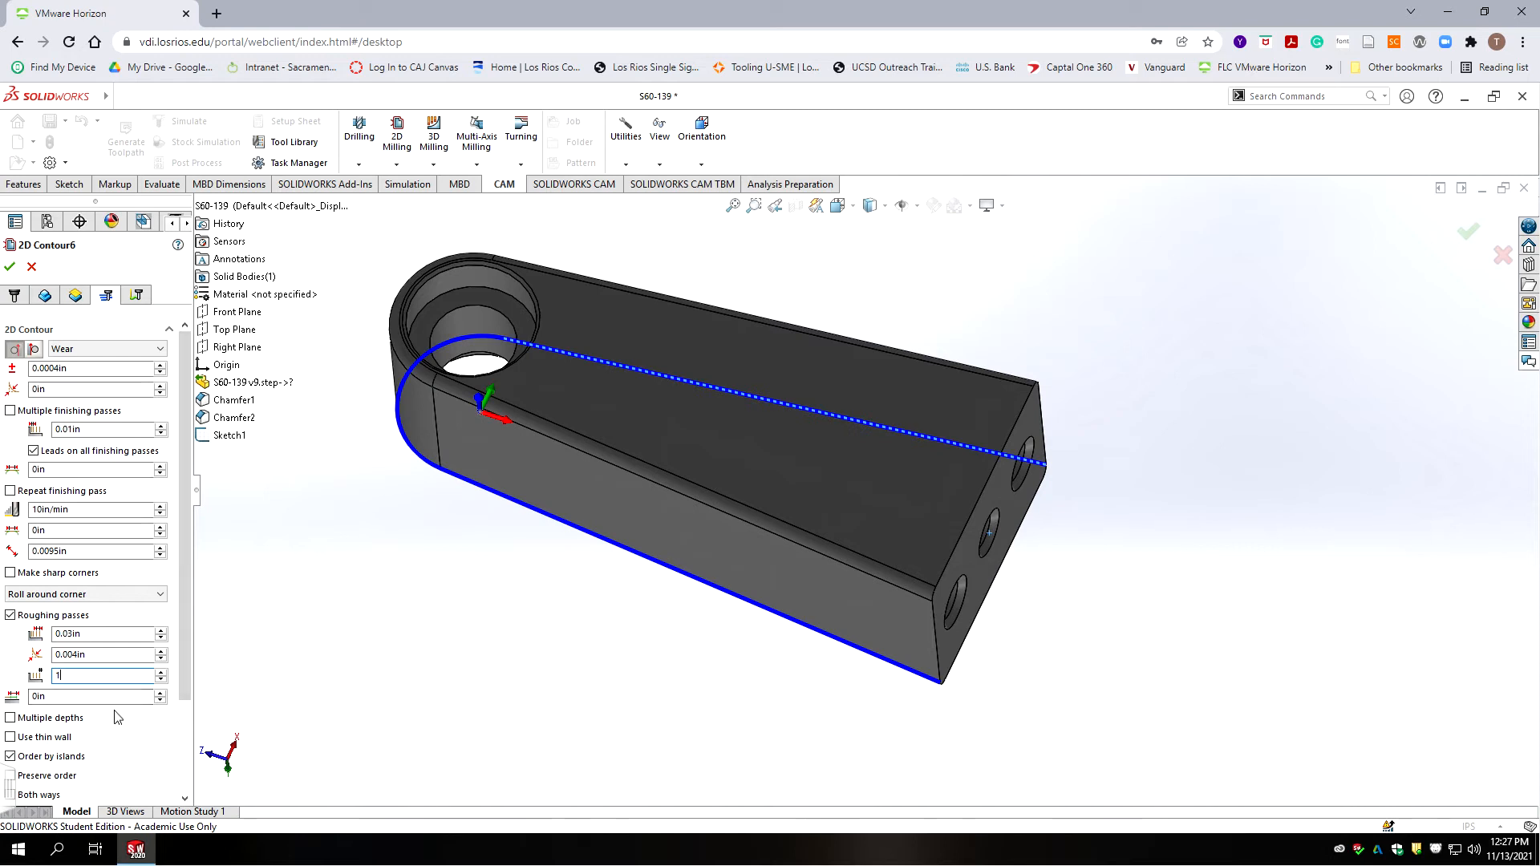
scroll(181, 690, "down", 2)
scroll(179, 691, "down", 2)
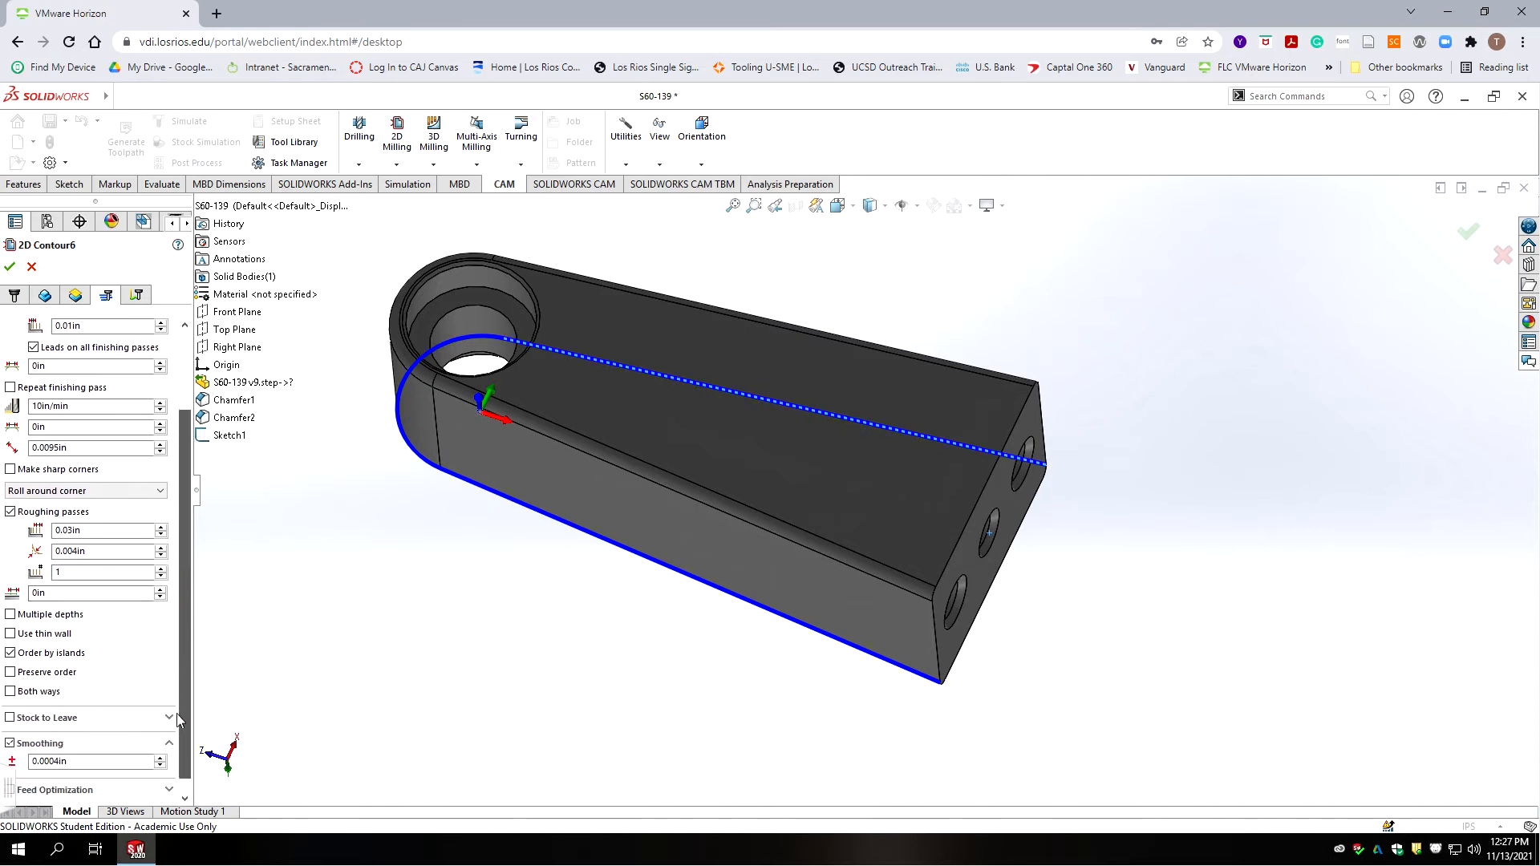
scroll(12, 611, "up", 3)
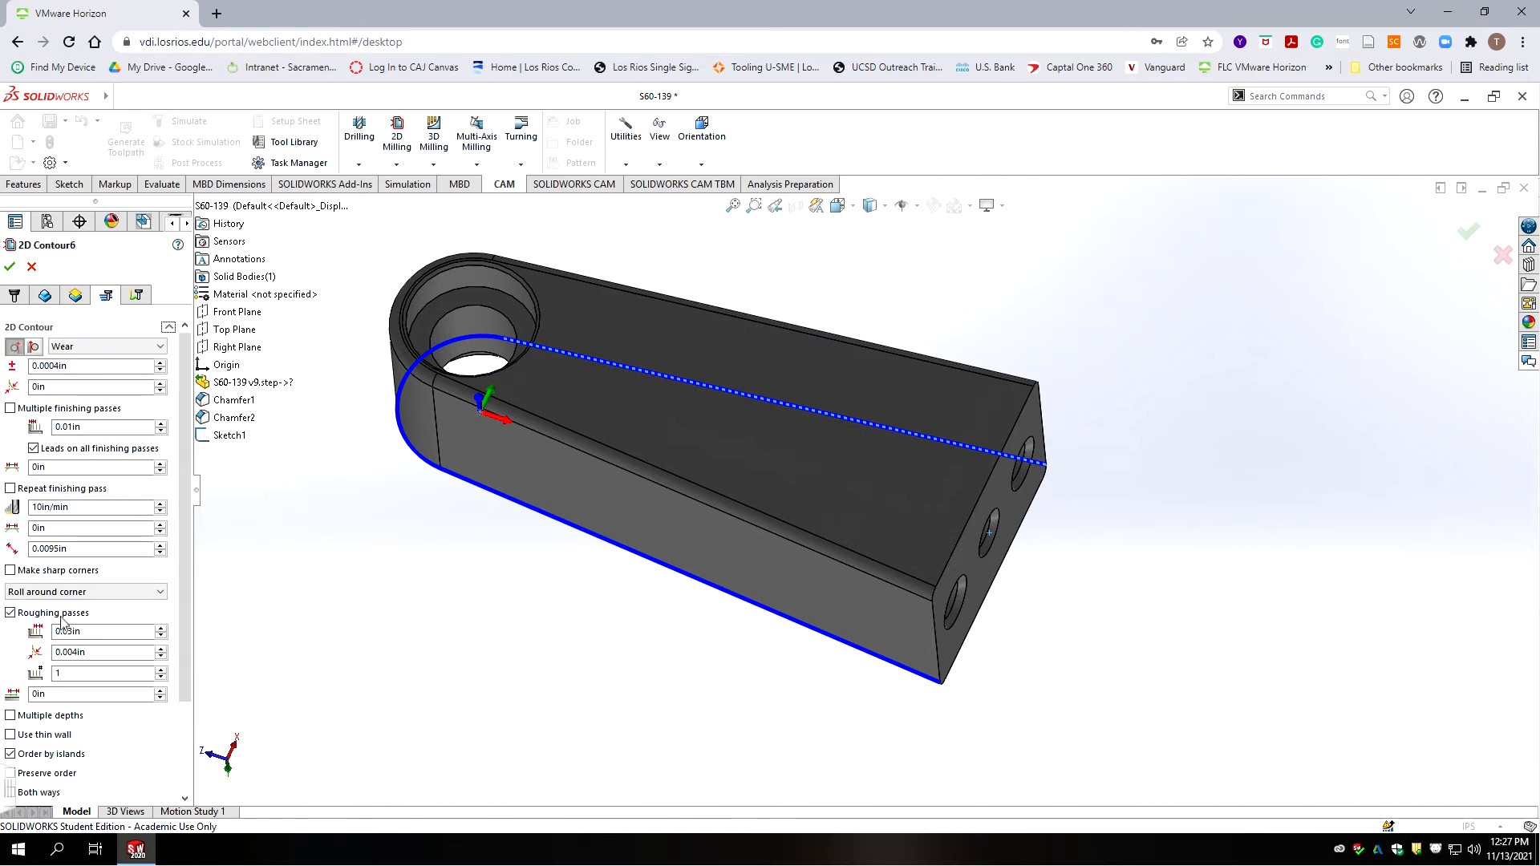
- Enable multiple depths in 2D Contour6 with 0.03 in roughing stepdown, 0.005 in finishing stepdown and finishing only at final depth, and accept the operation
left_click(11, 715)
left_click_drag(185, 593, 191, 686)
left_click(89, 569)
type(".03")
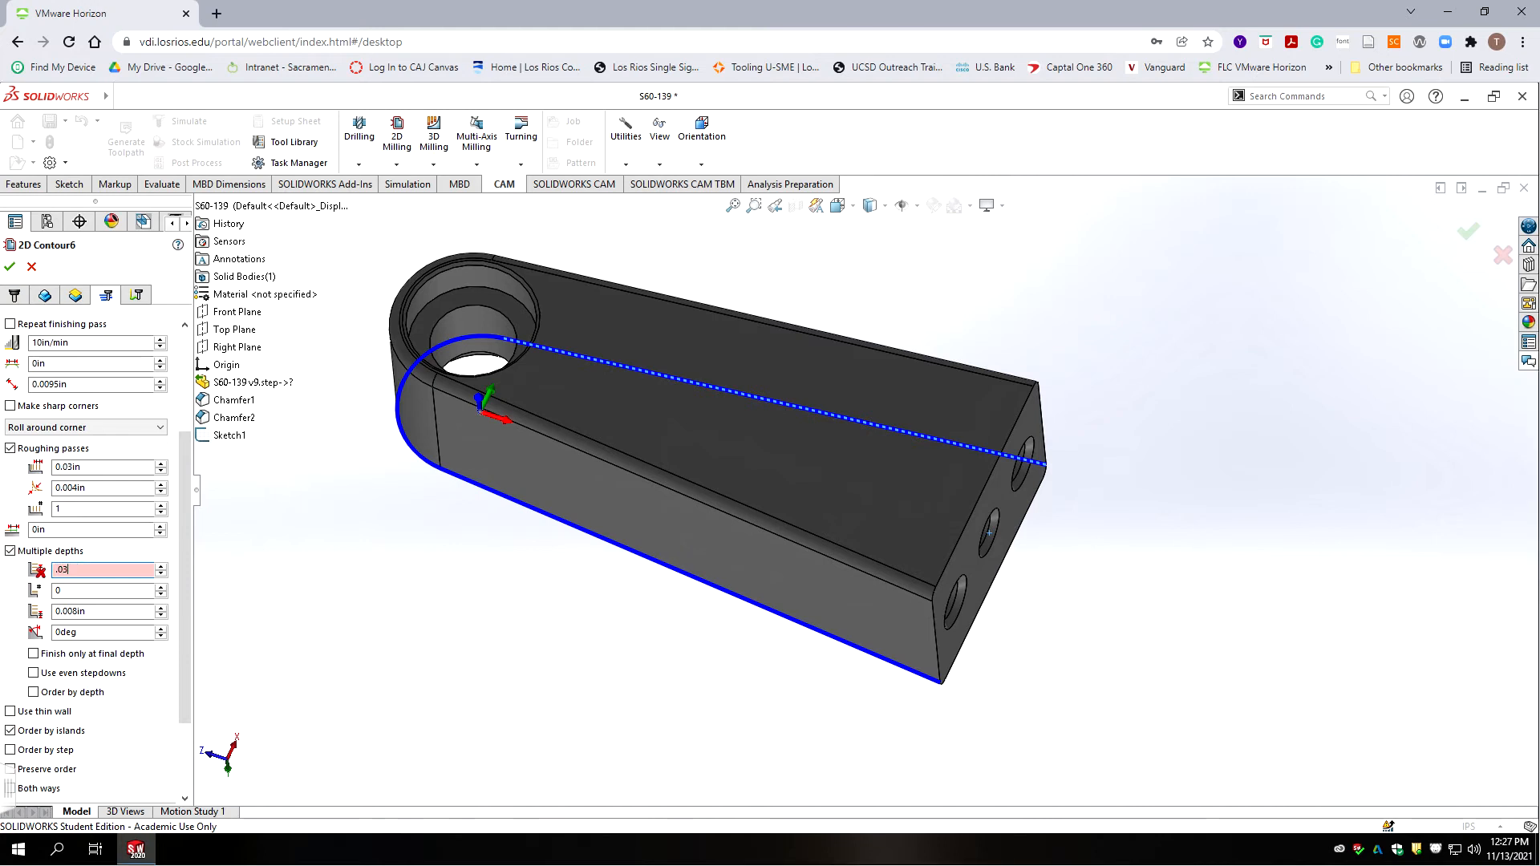
left_click(98, 612)
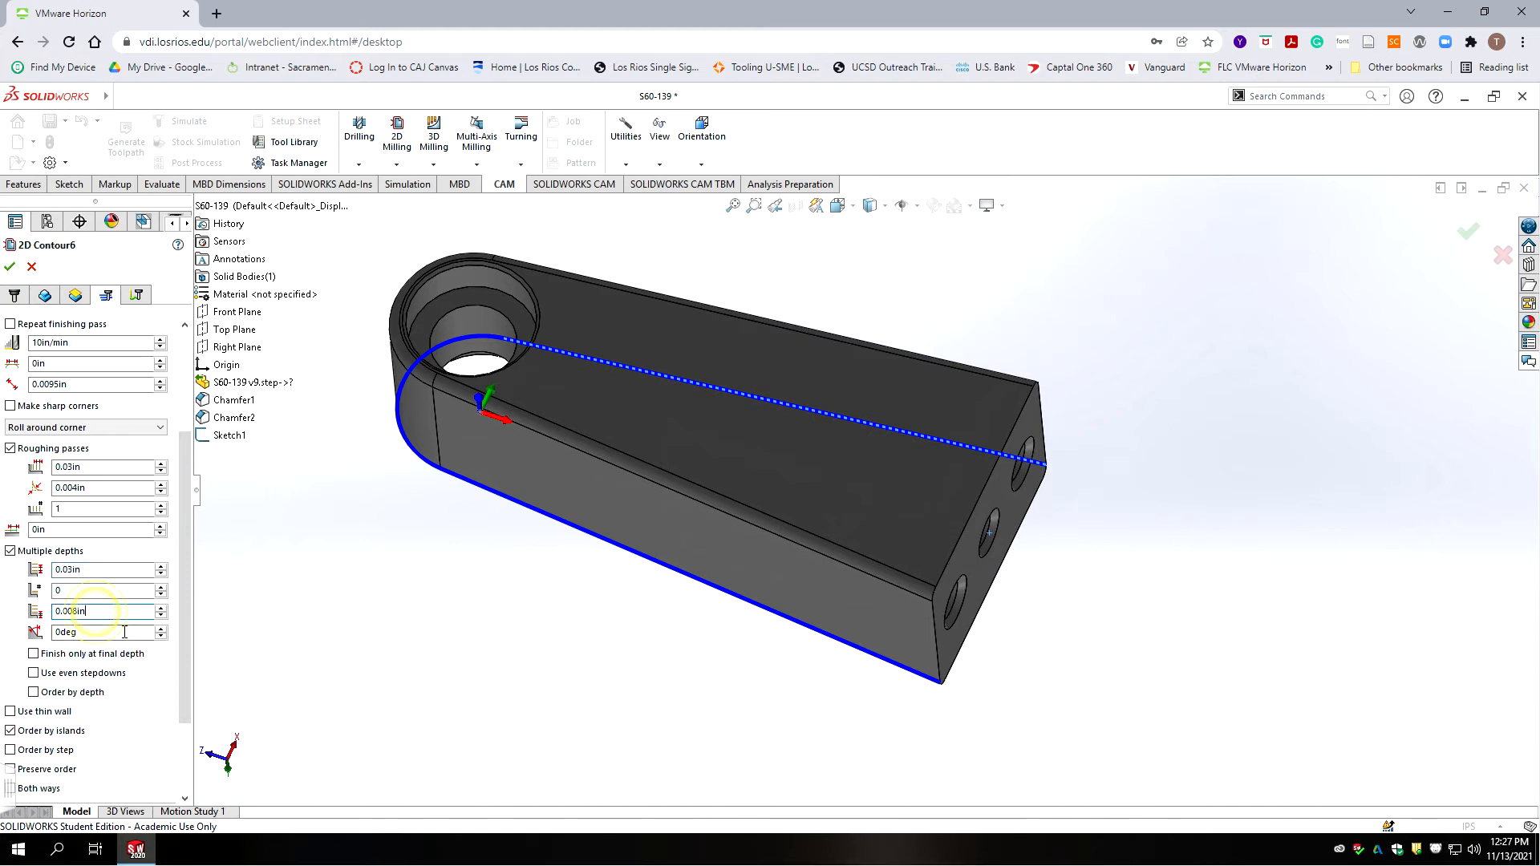
double_click(97, 611)
type(".005")
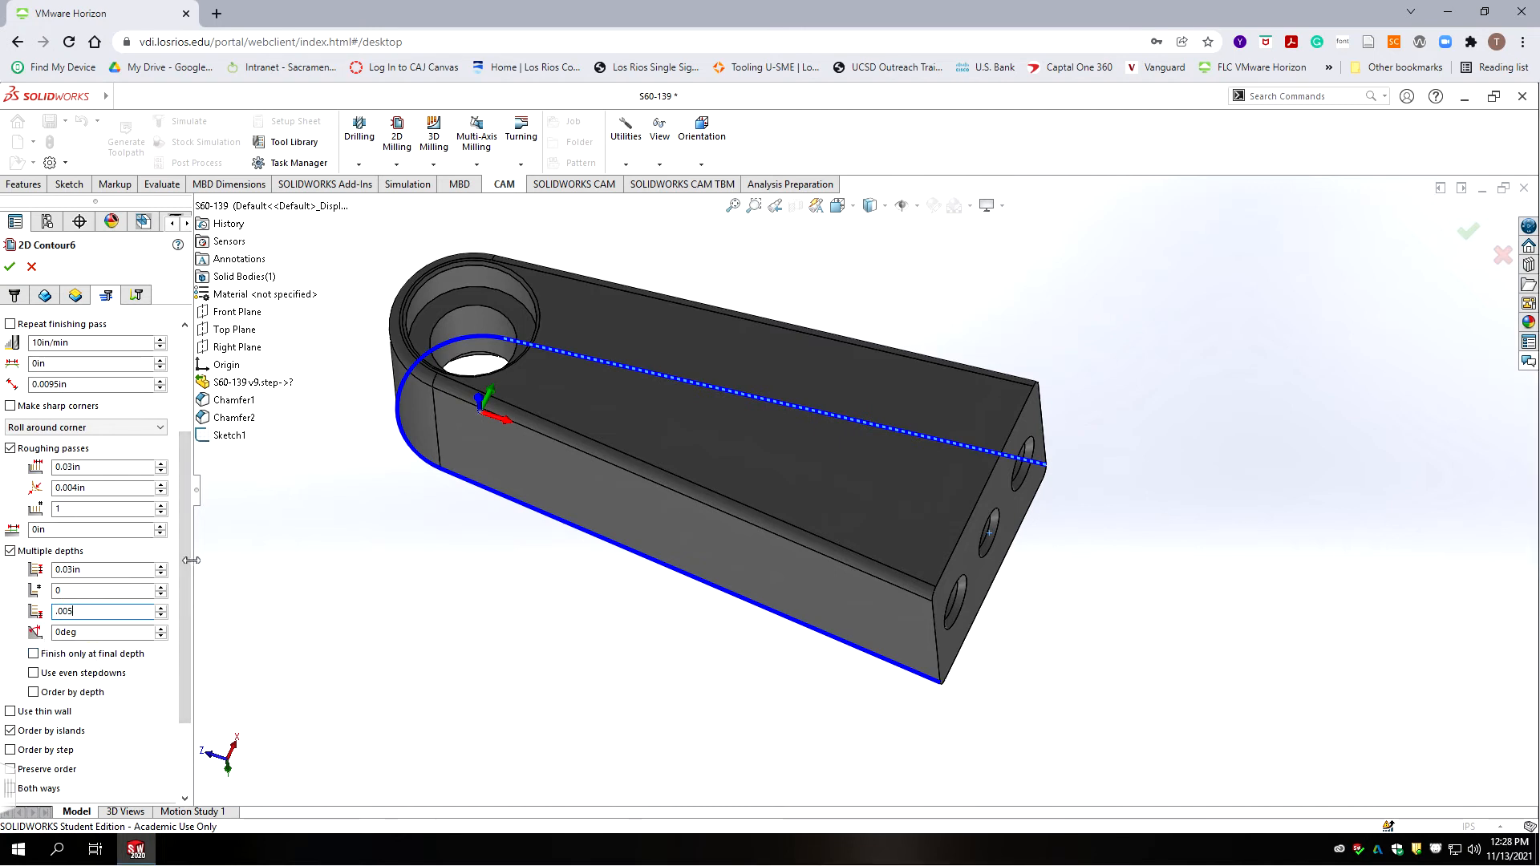
scroll(187, 559, "down", 3)
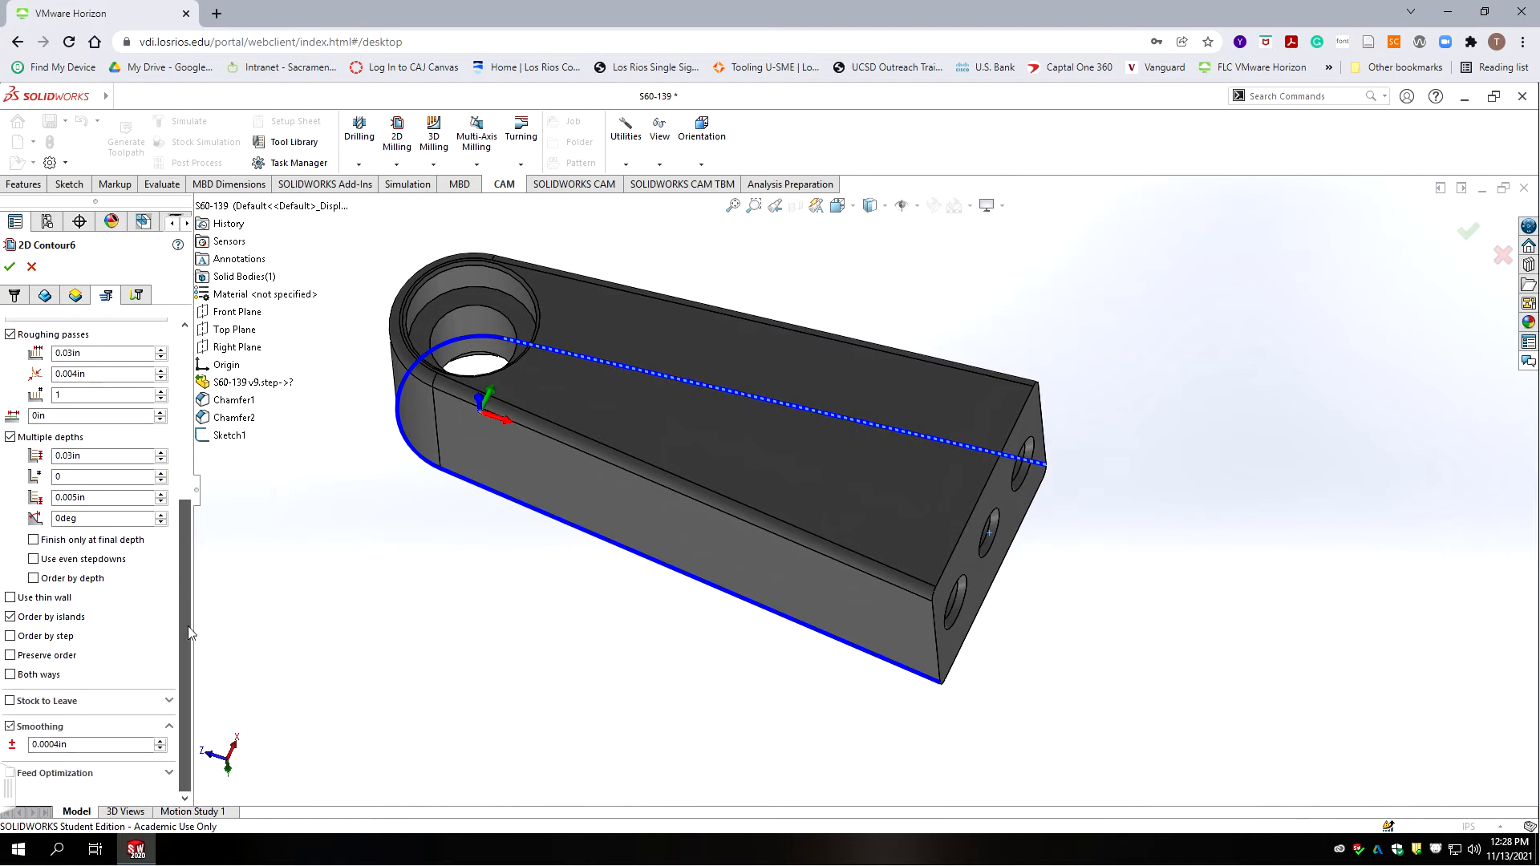
left_click(33, 539)
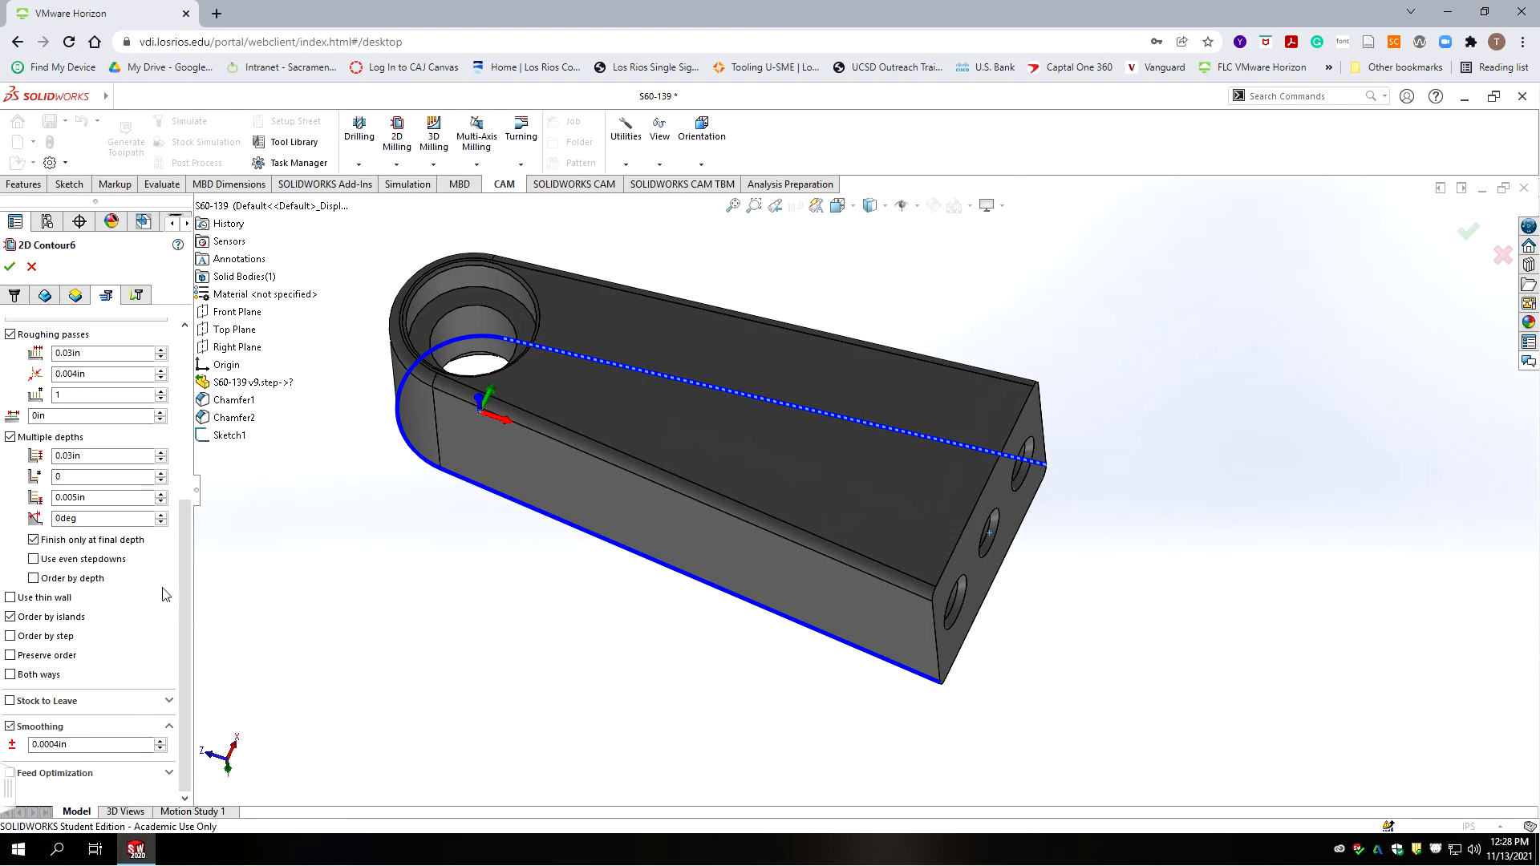
left_click(136, 295)
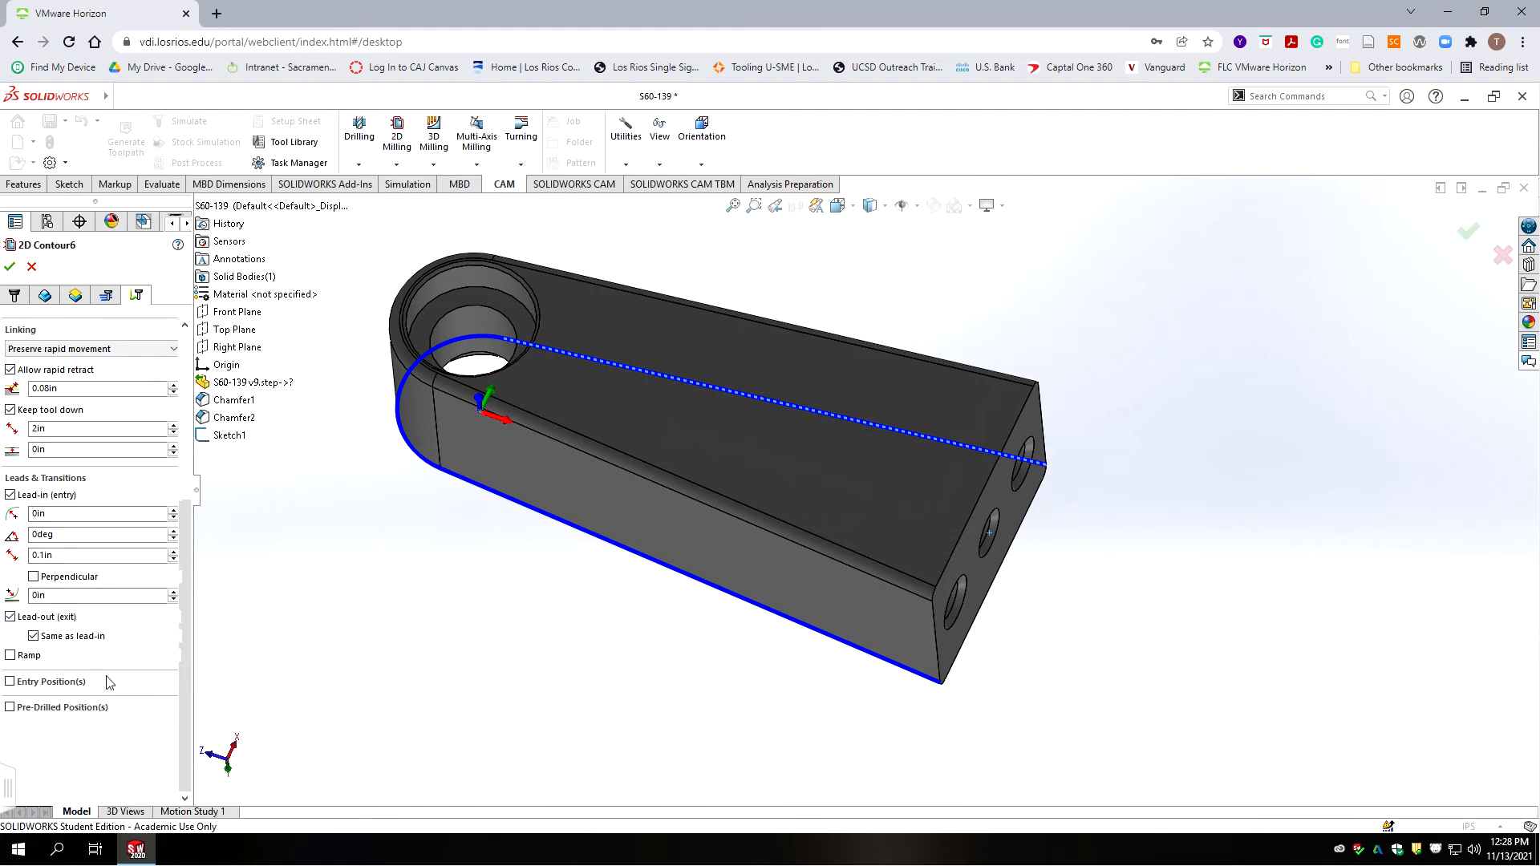
left_click(10, 266)
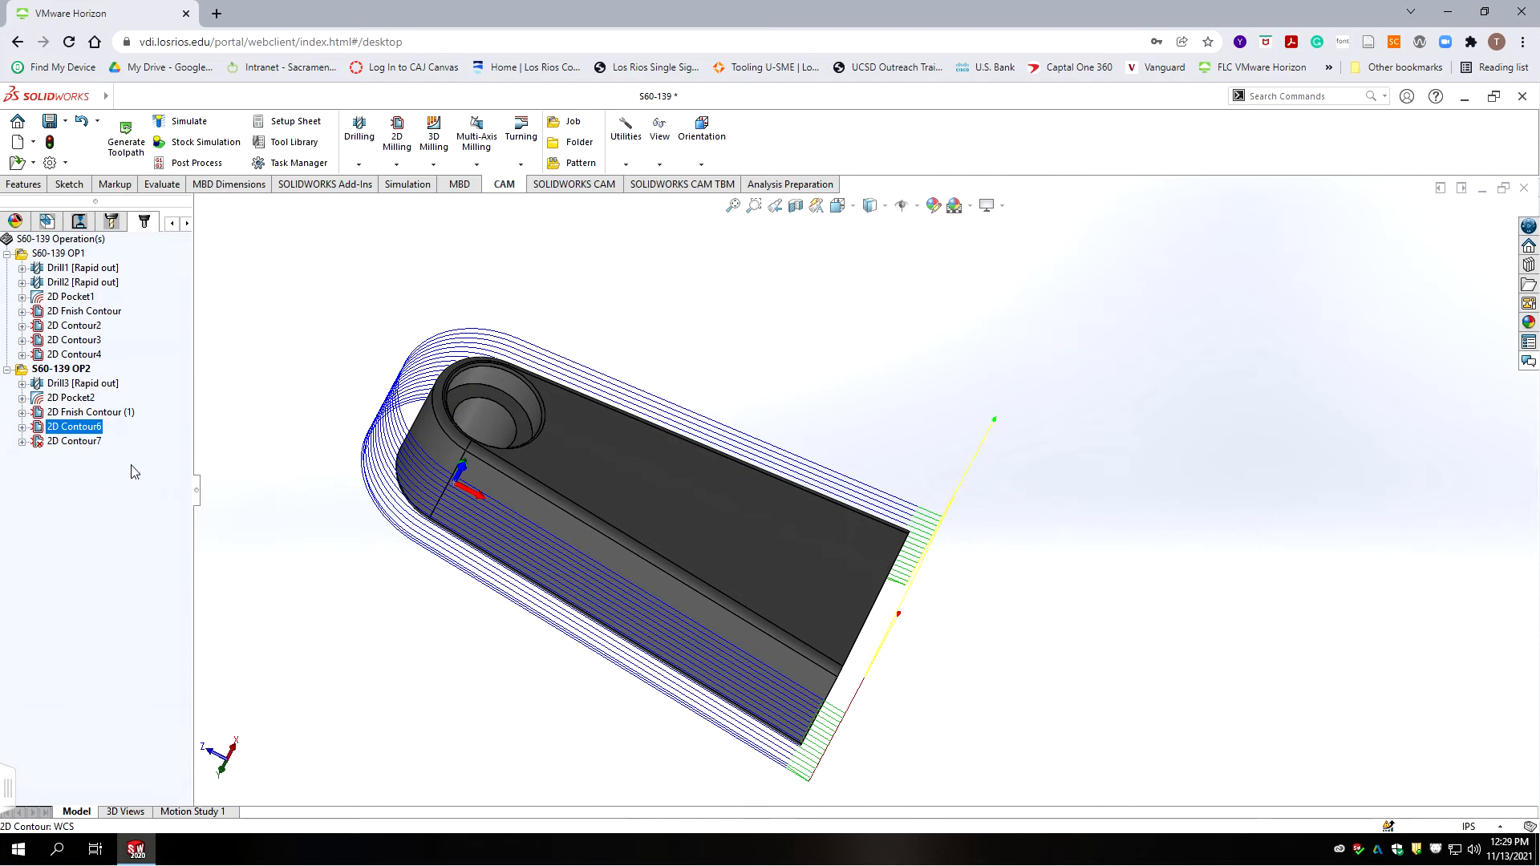
- Edit the 2D Contour7 operation and replace its selected edge with the lower edge of the upper outer chamfer
left_click(77, 441)
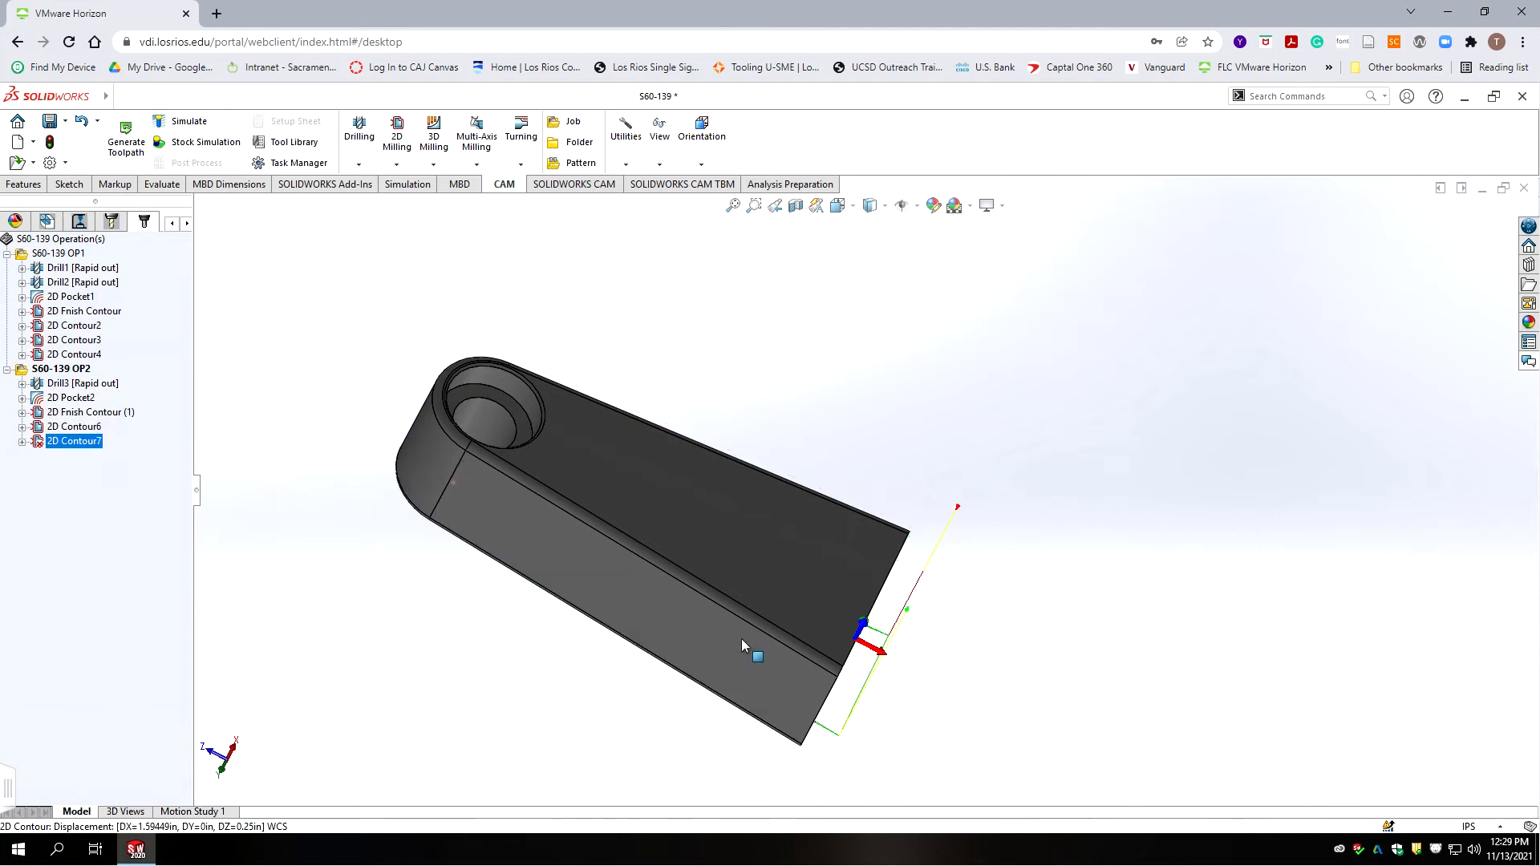
middle_click_drag(824, 724, 873, 566)
scroll(875, 562, "up", 4)
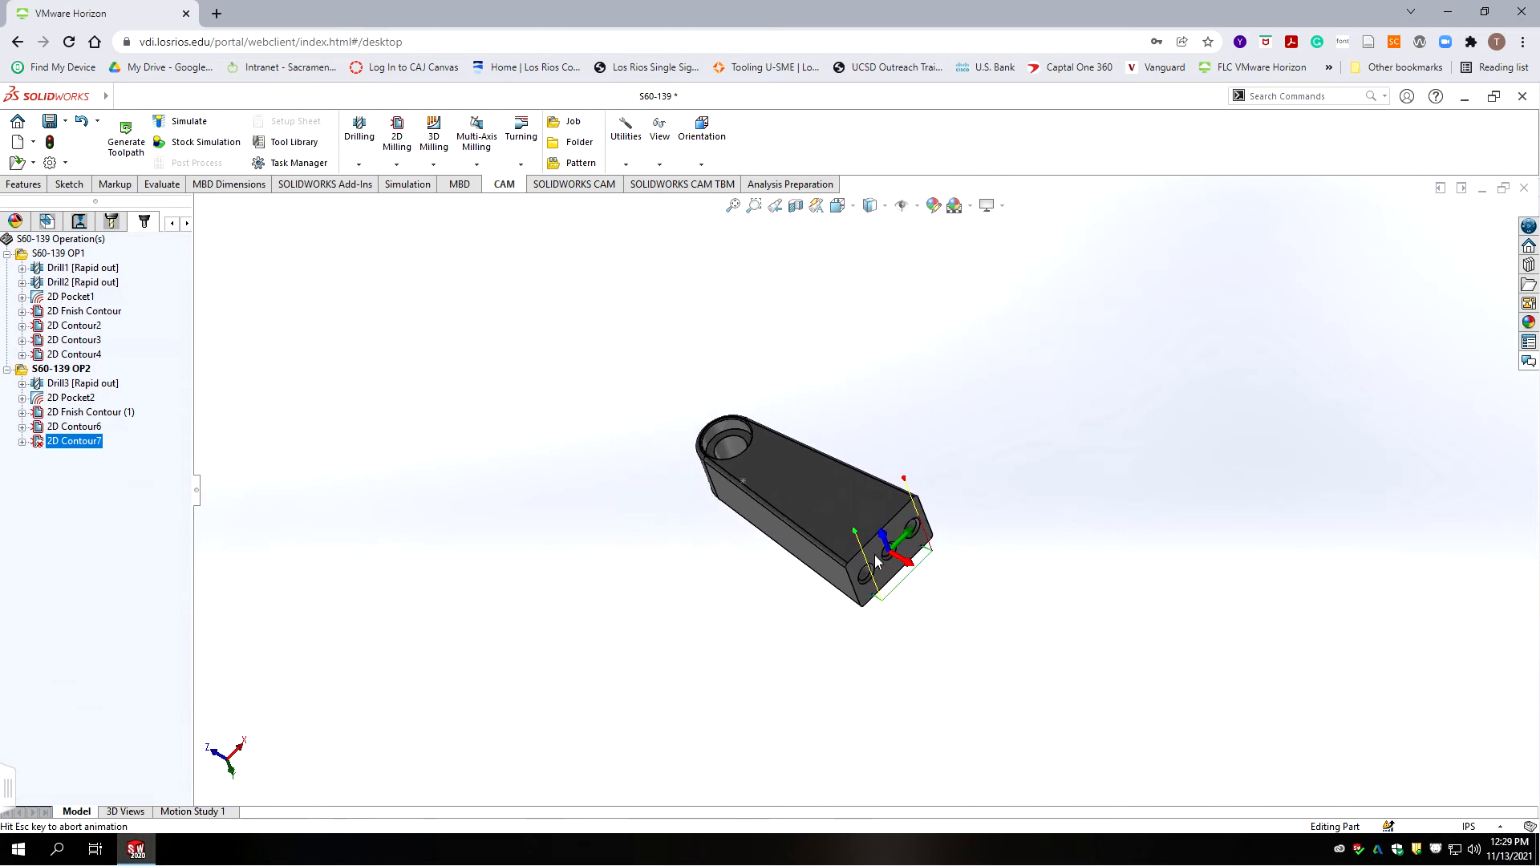
scroll(916, 518, "down", 3)
scroll(1024, 546, "down", 5)
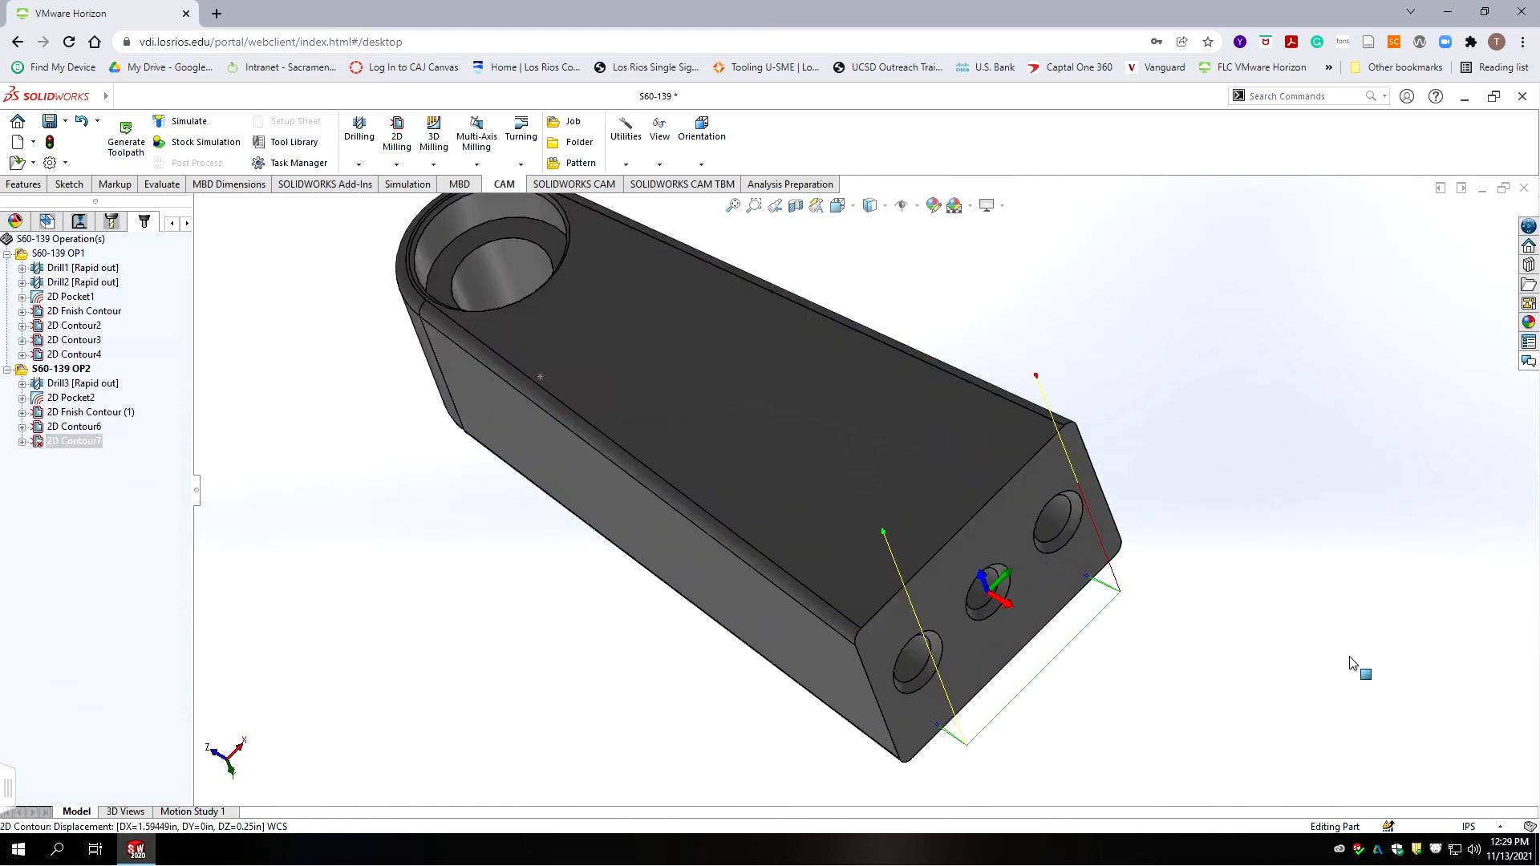
left_click(78, 446)
right_click(77, 447)
left_click(115, 336)
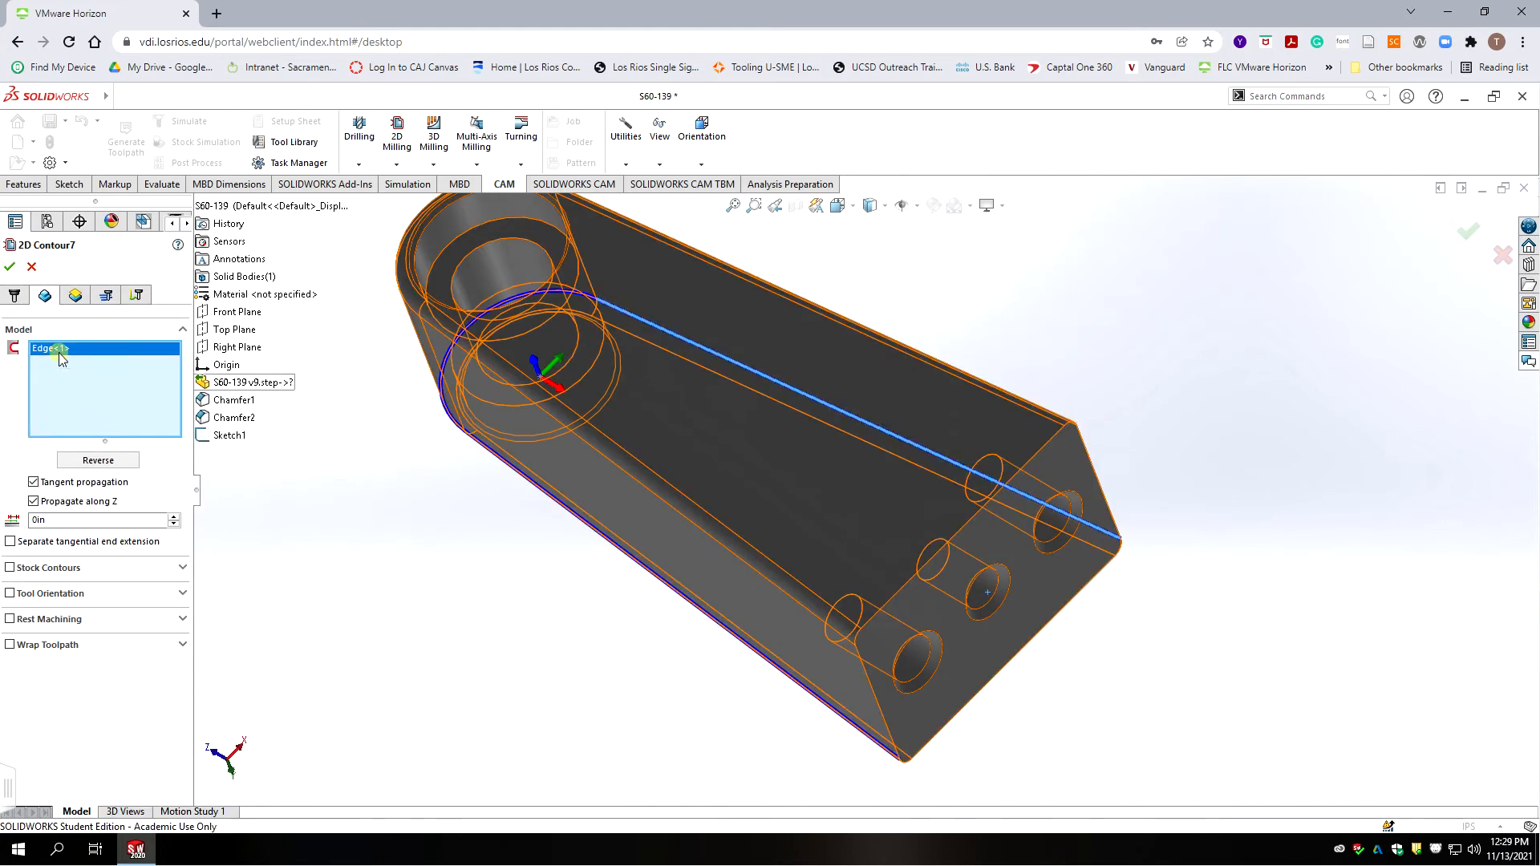
key("Delete")
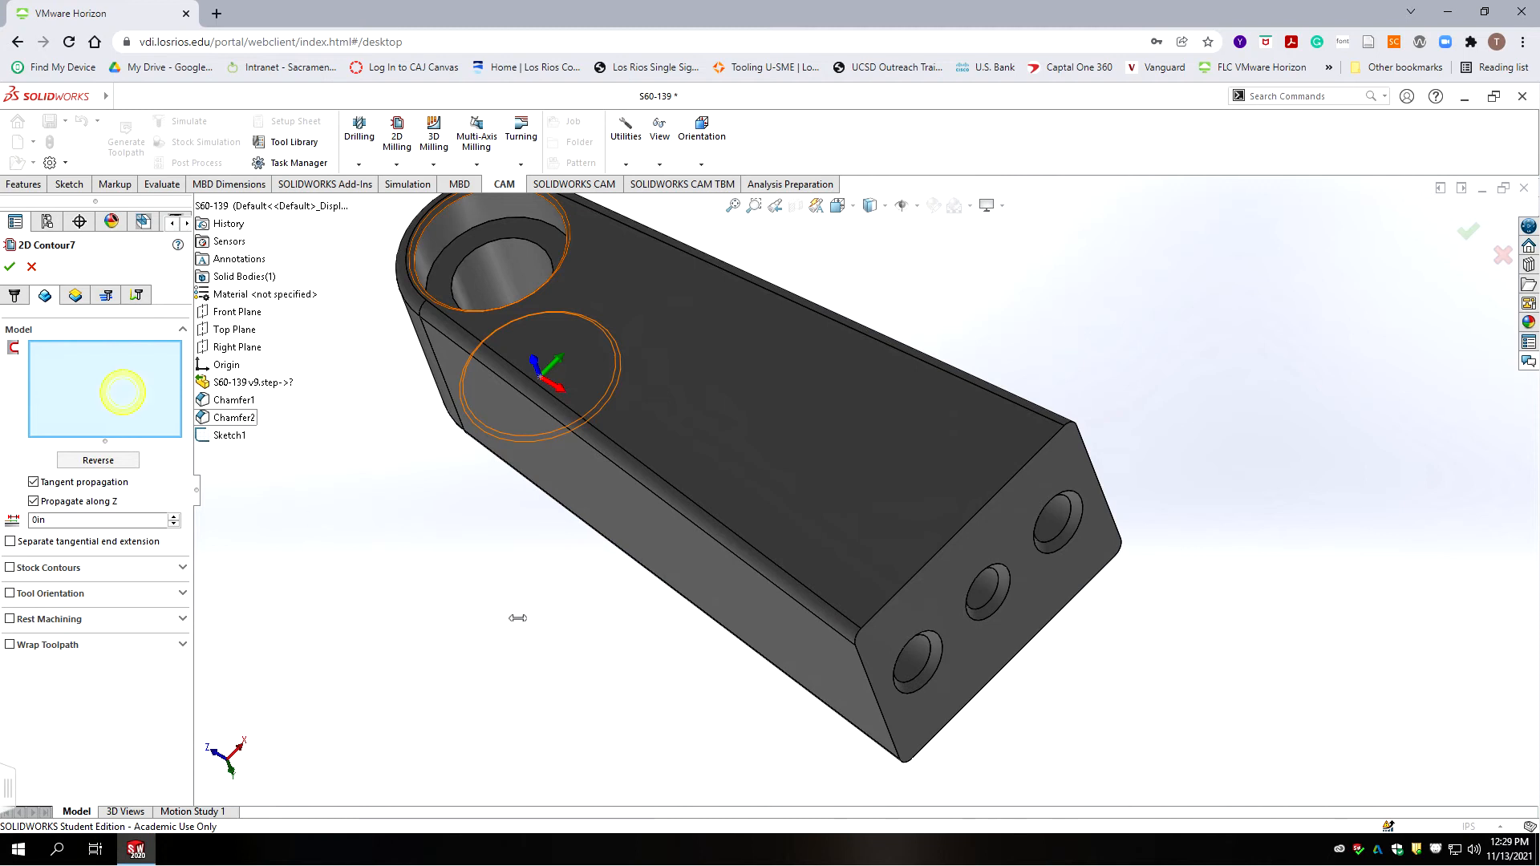
left_click(844, 642)
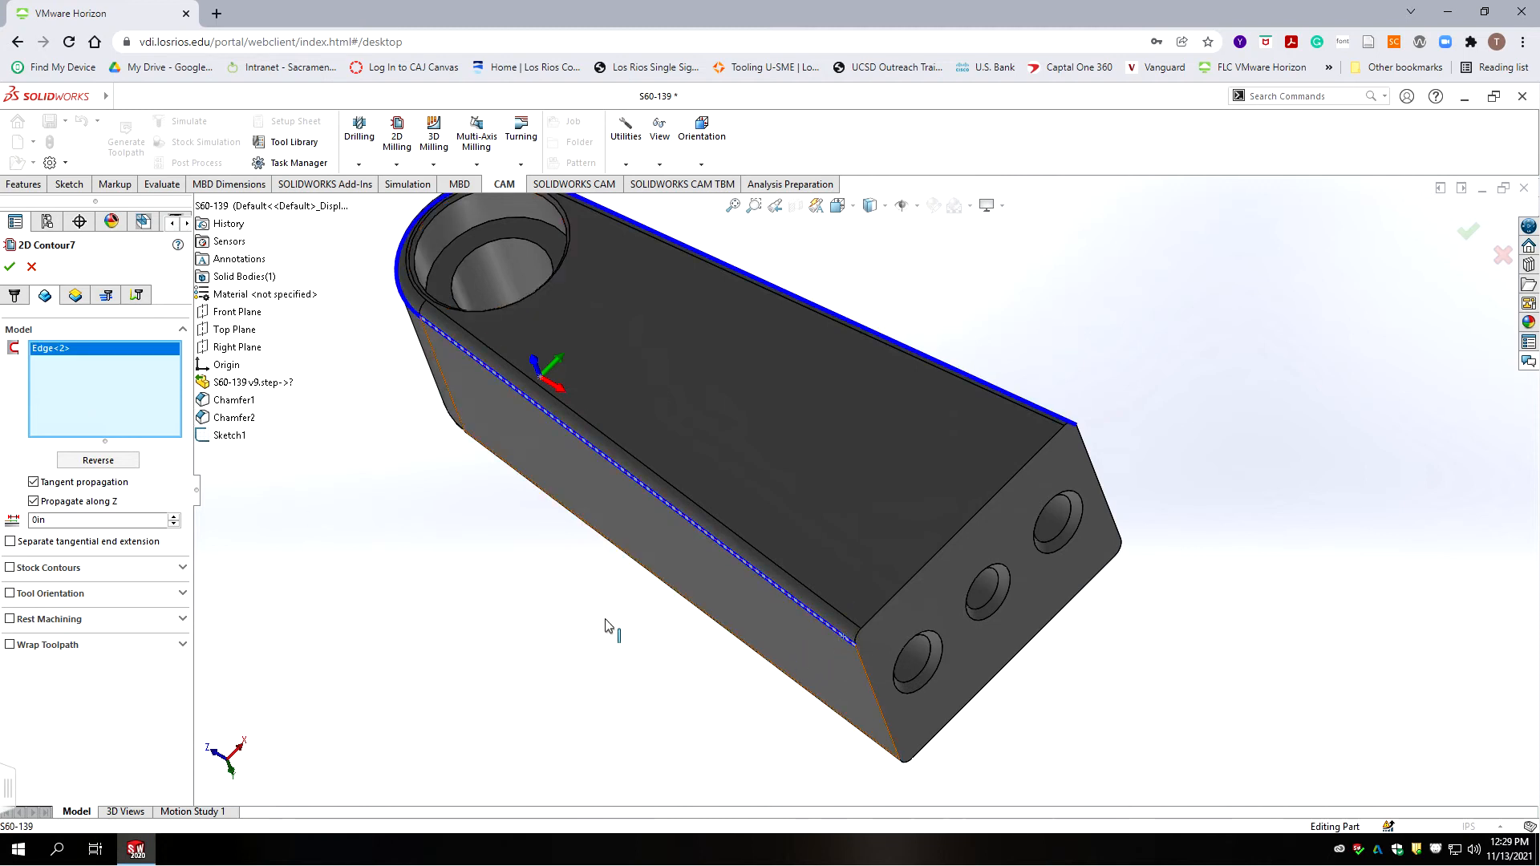
left_click(9, 267)
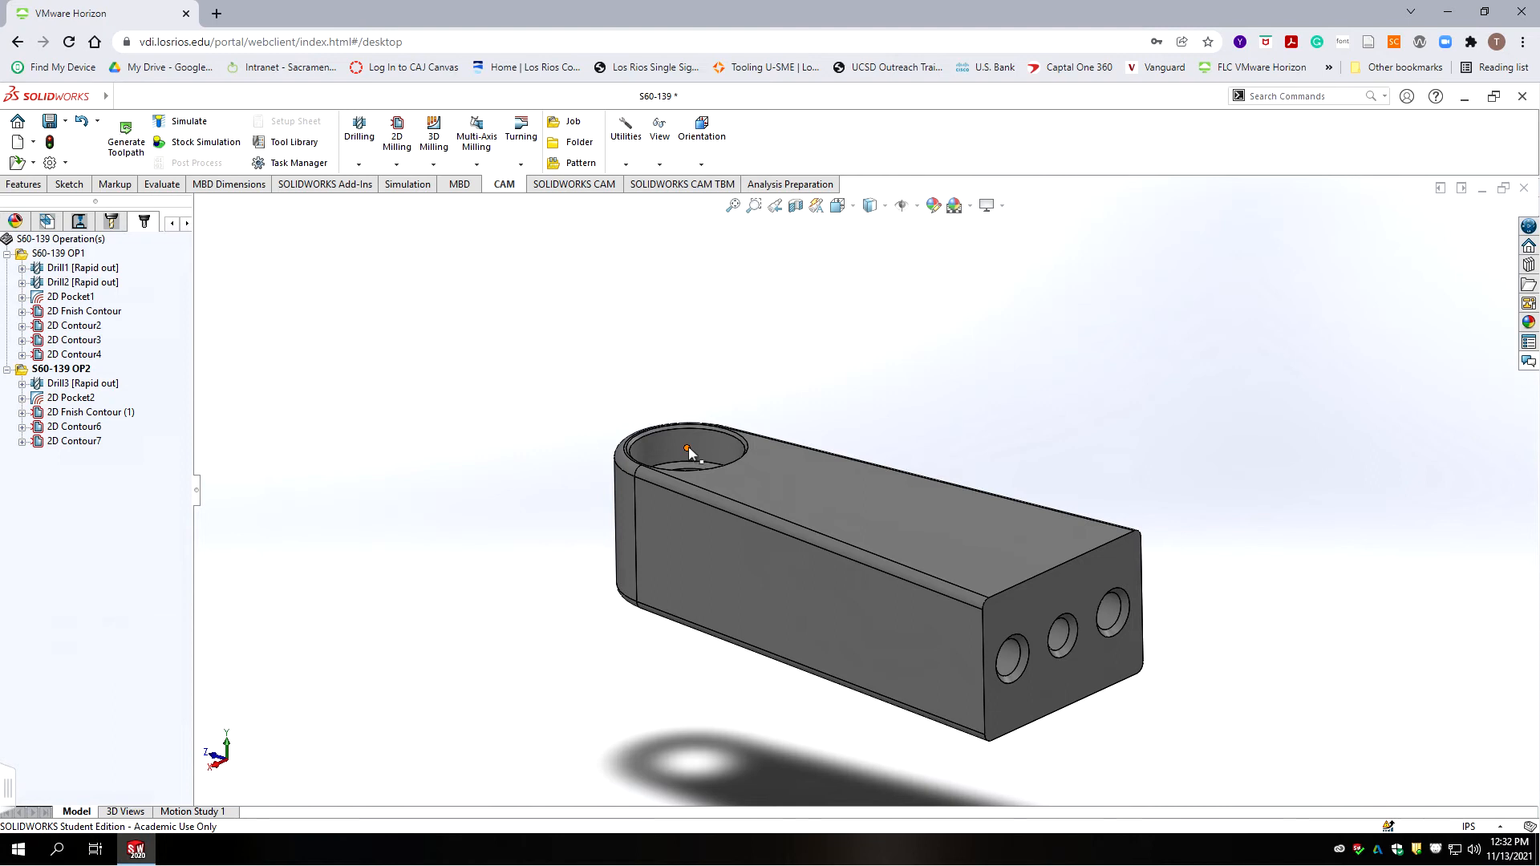
- Examine the part's counterbored face and three-hole end from several angles
scroll(1176, 742, "up", 4)
middle_click_drag(1176, 742, 911, 454)
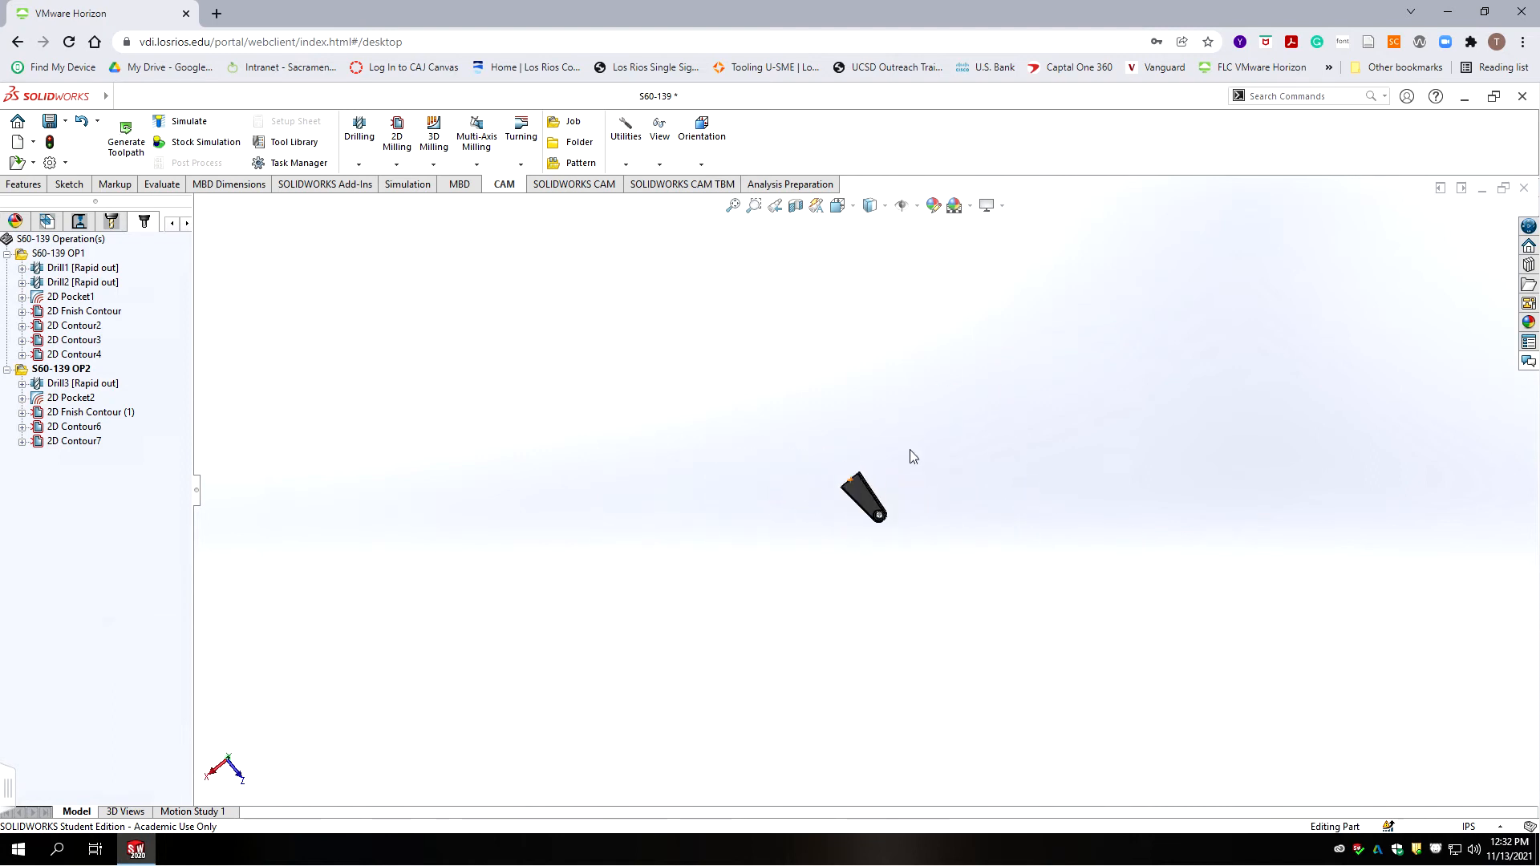
middle_click_drag(832, 543, 882, 517)
scroll(874, 529, "down", 2)
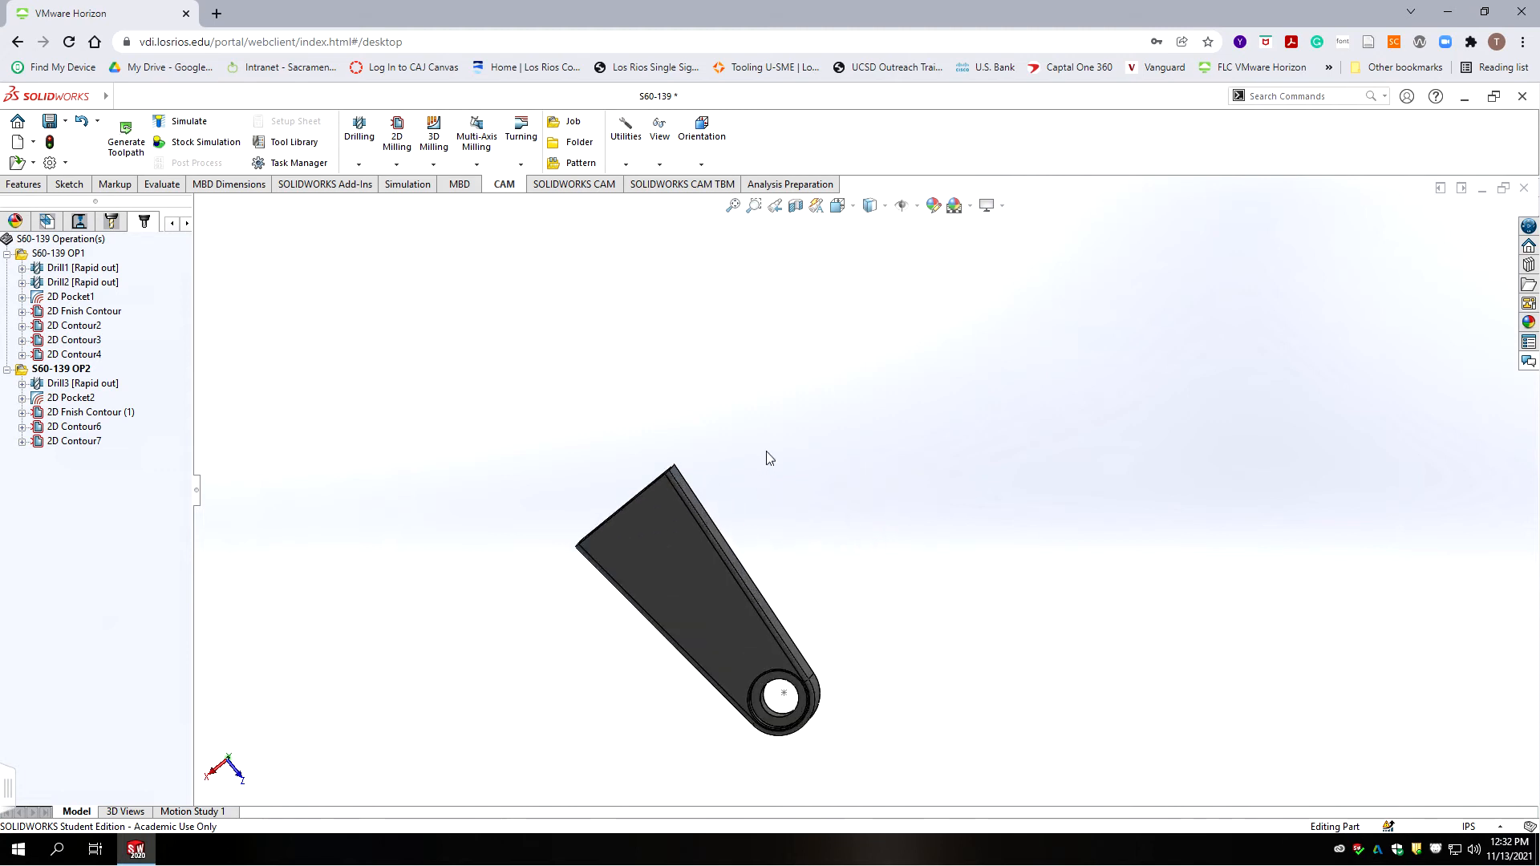
middle_click_drag(775, 457, 720, 473)
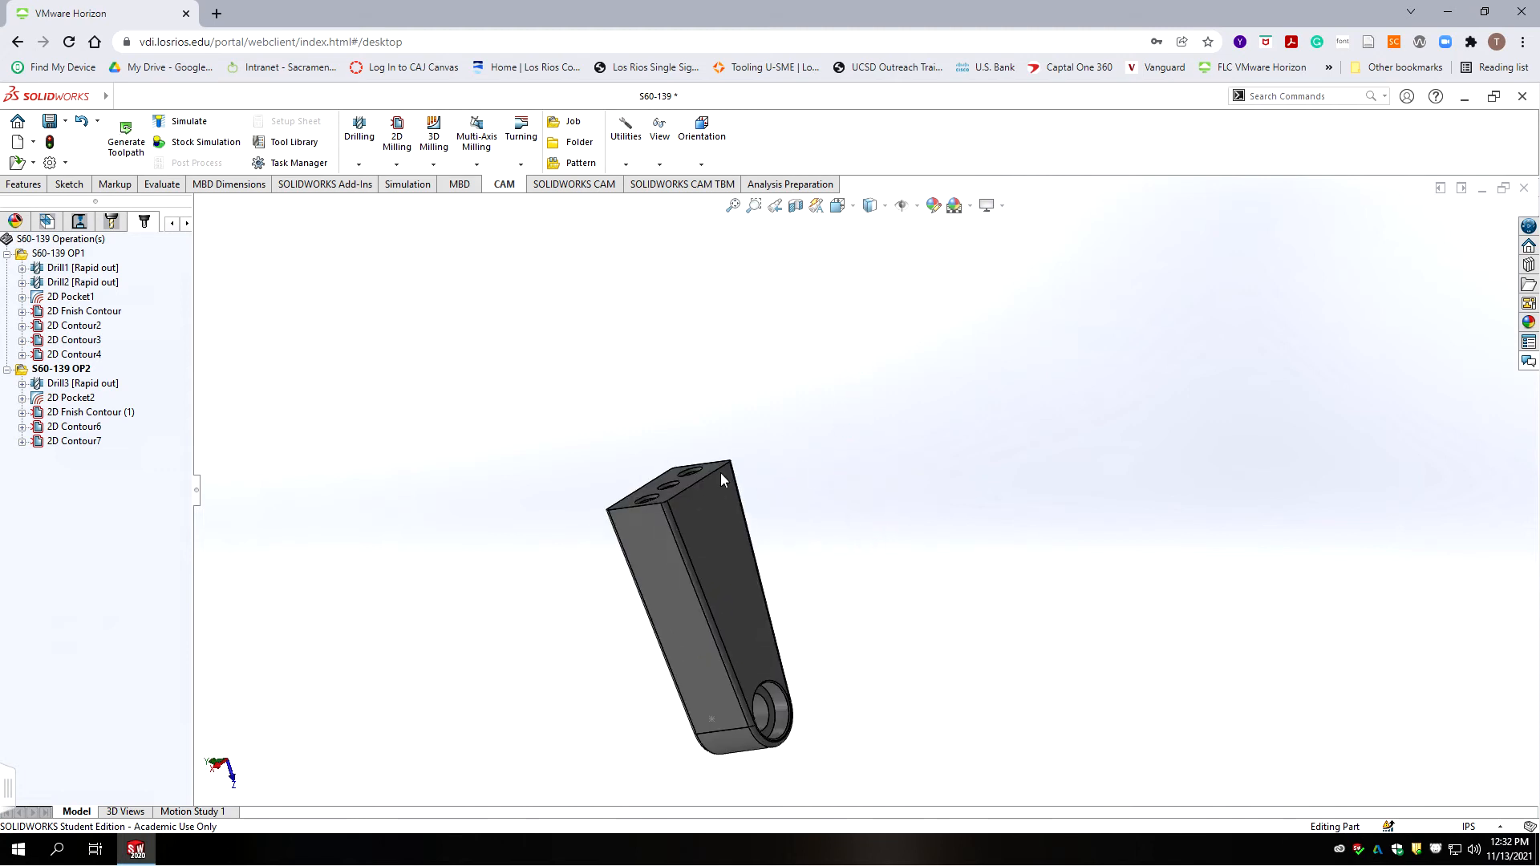
middle_click_drag(639, 616, 481, 653)
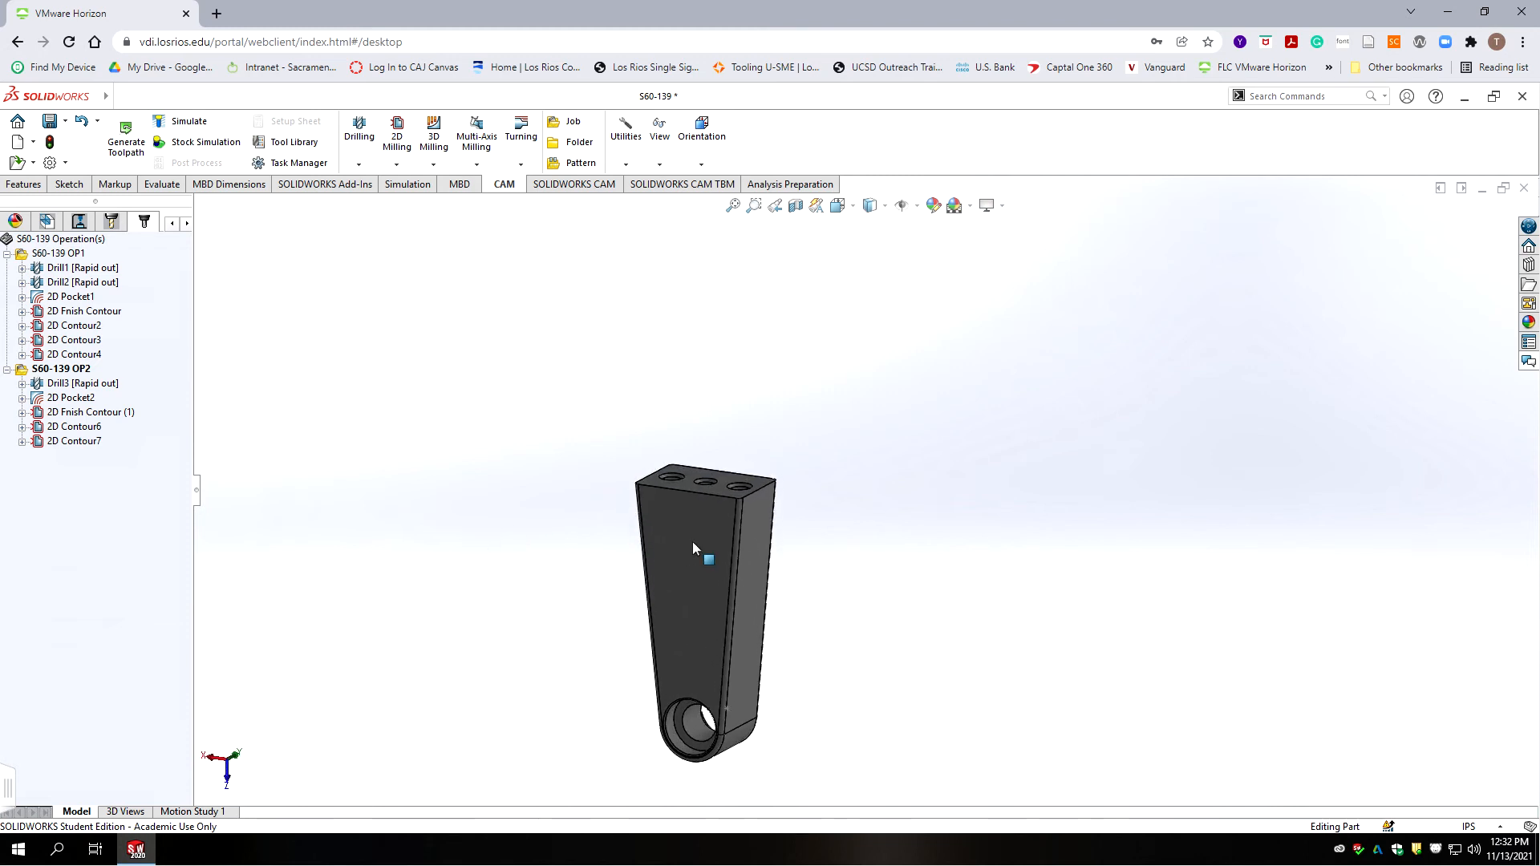
scroll(740, 715, "up", 2)
scroll(787, 619, "down", 4)
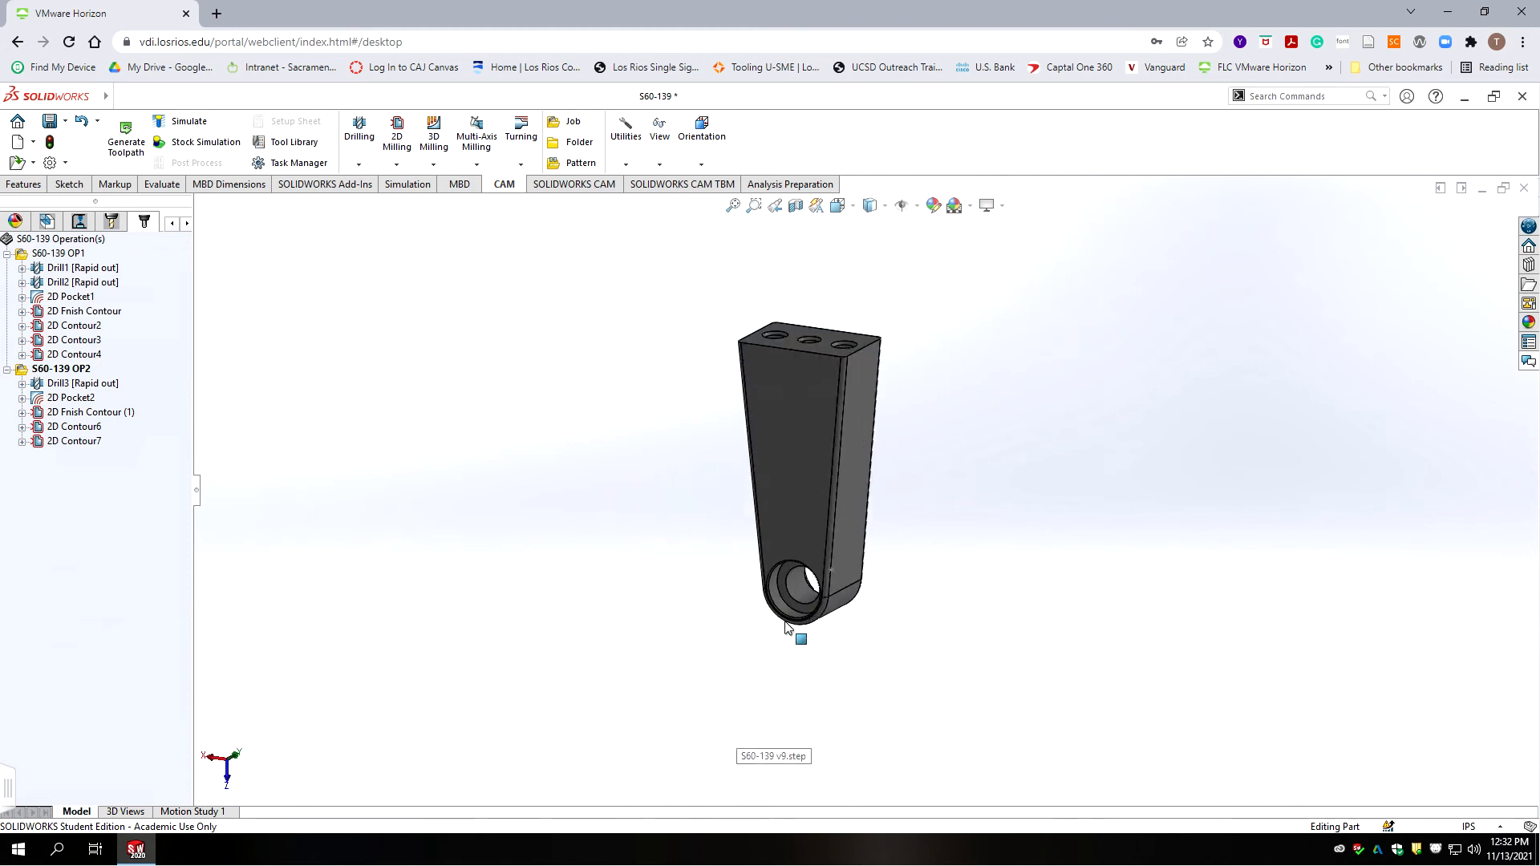
scroll(821, 535, "down", 2)
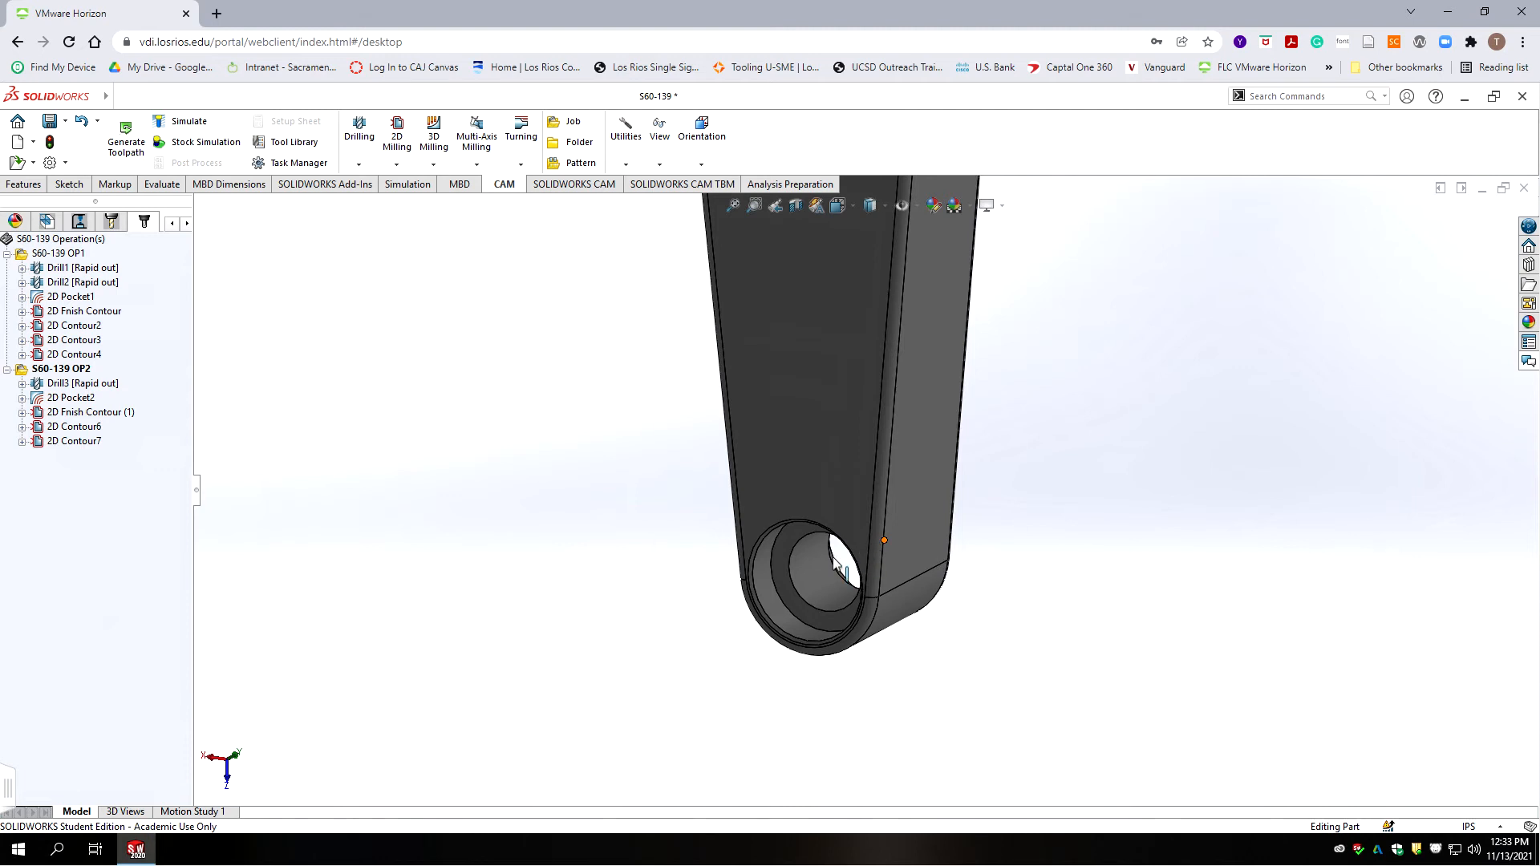
scroll(890, 564, "up", 5)
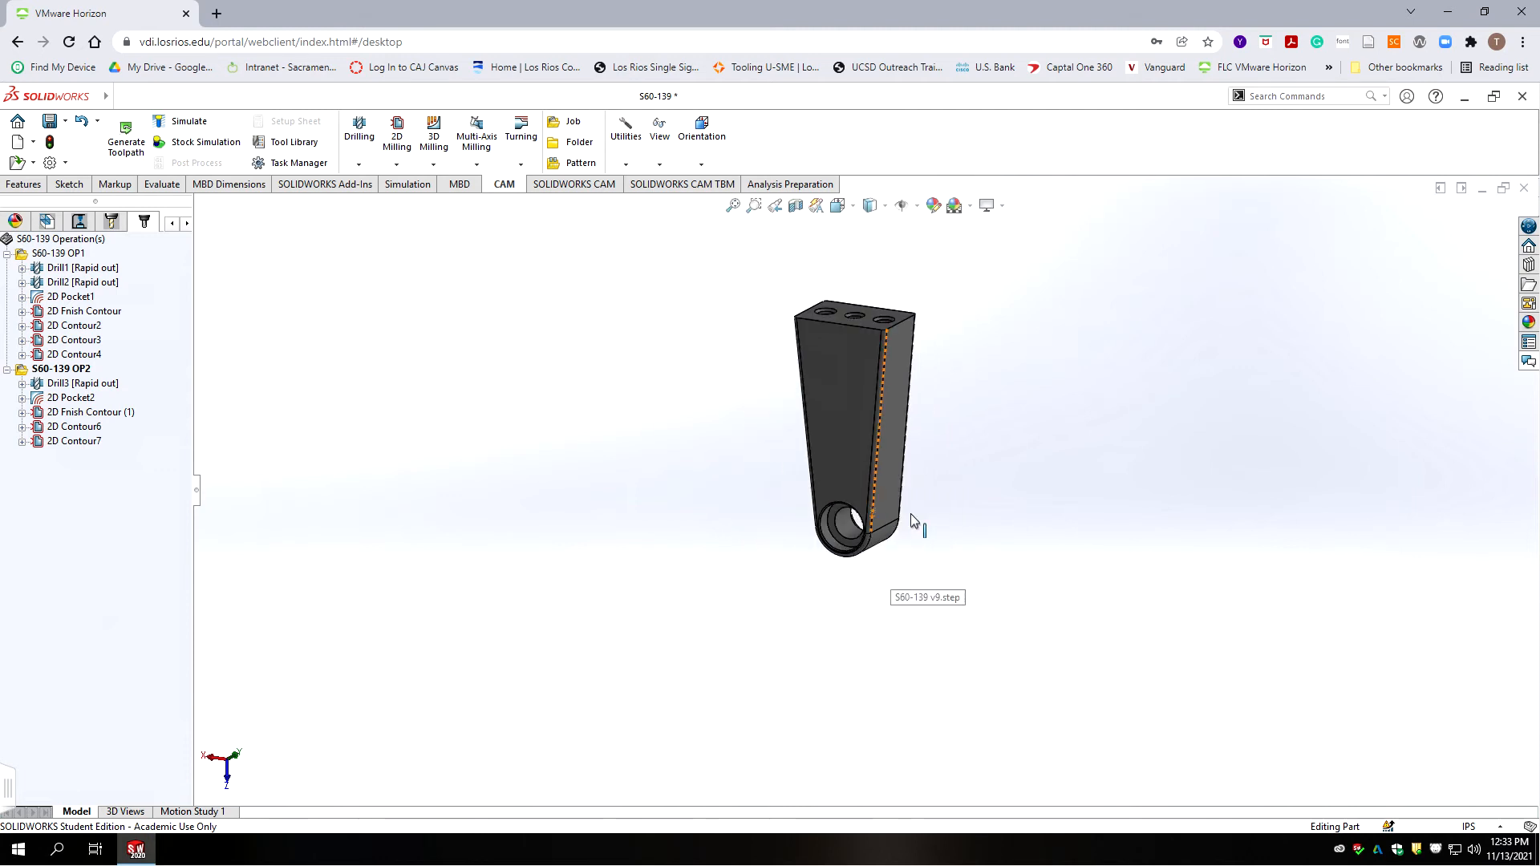
scroll(931, 244, "down", 4)
scroll(978, 590, "up", 2)
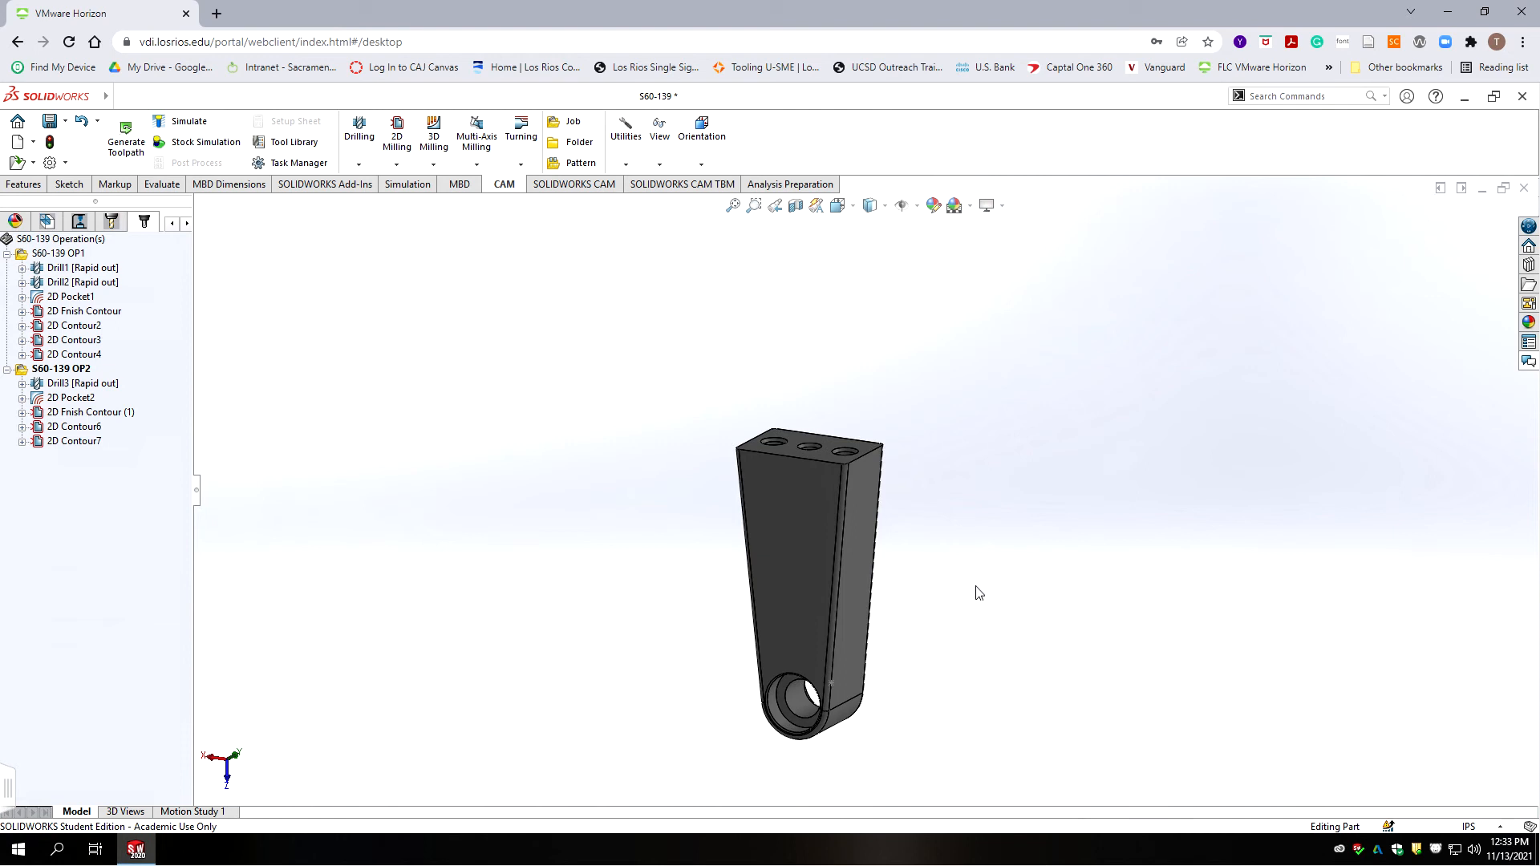
scroll(942, 584, "down", 2)
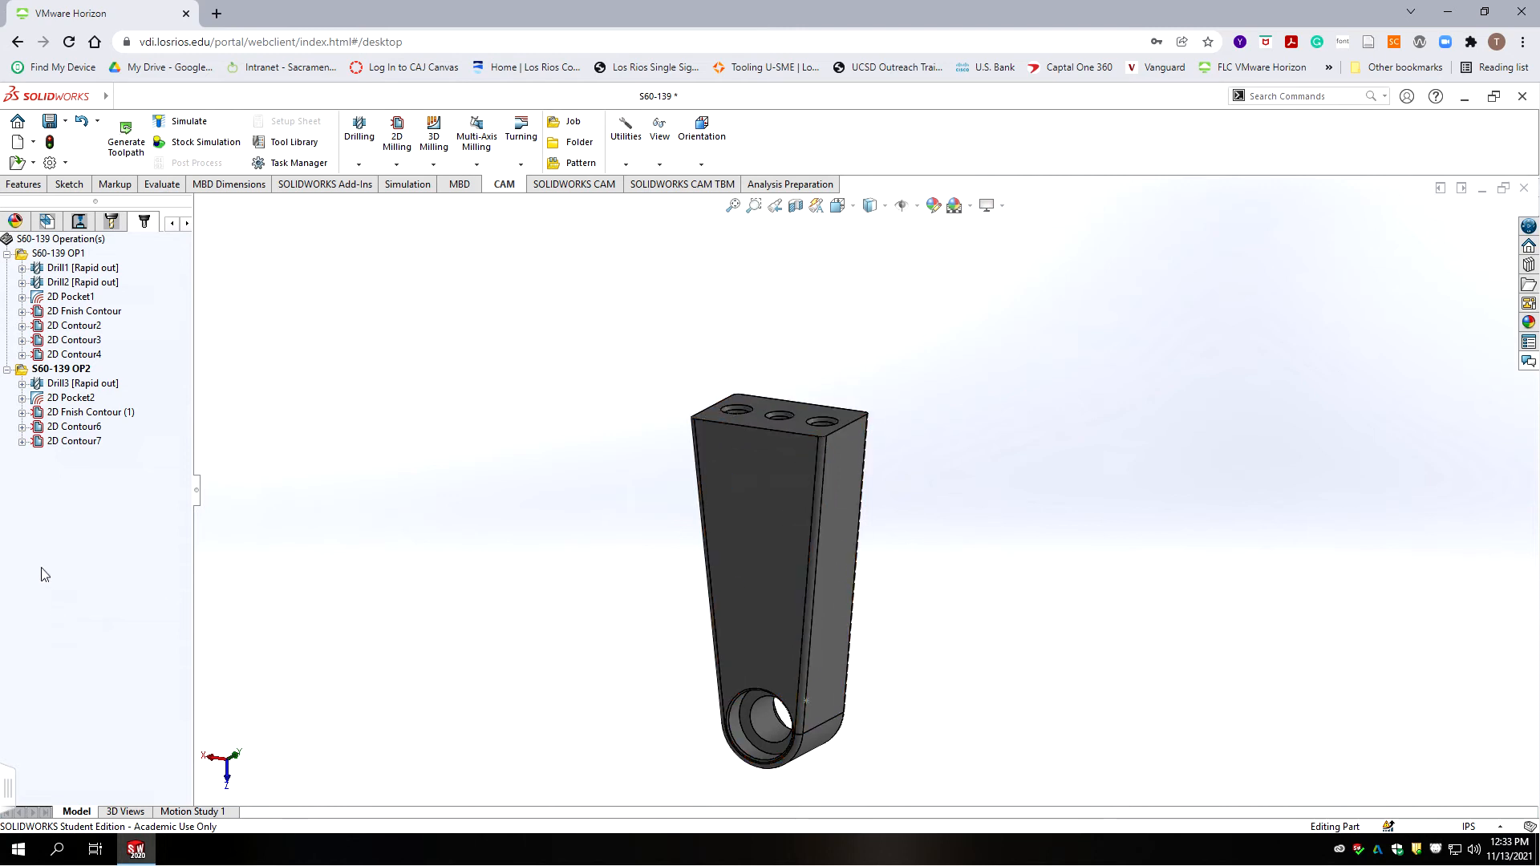
- Create a new milling job and enter S60-139 OP3 as its comment
right_click(110, 512)
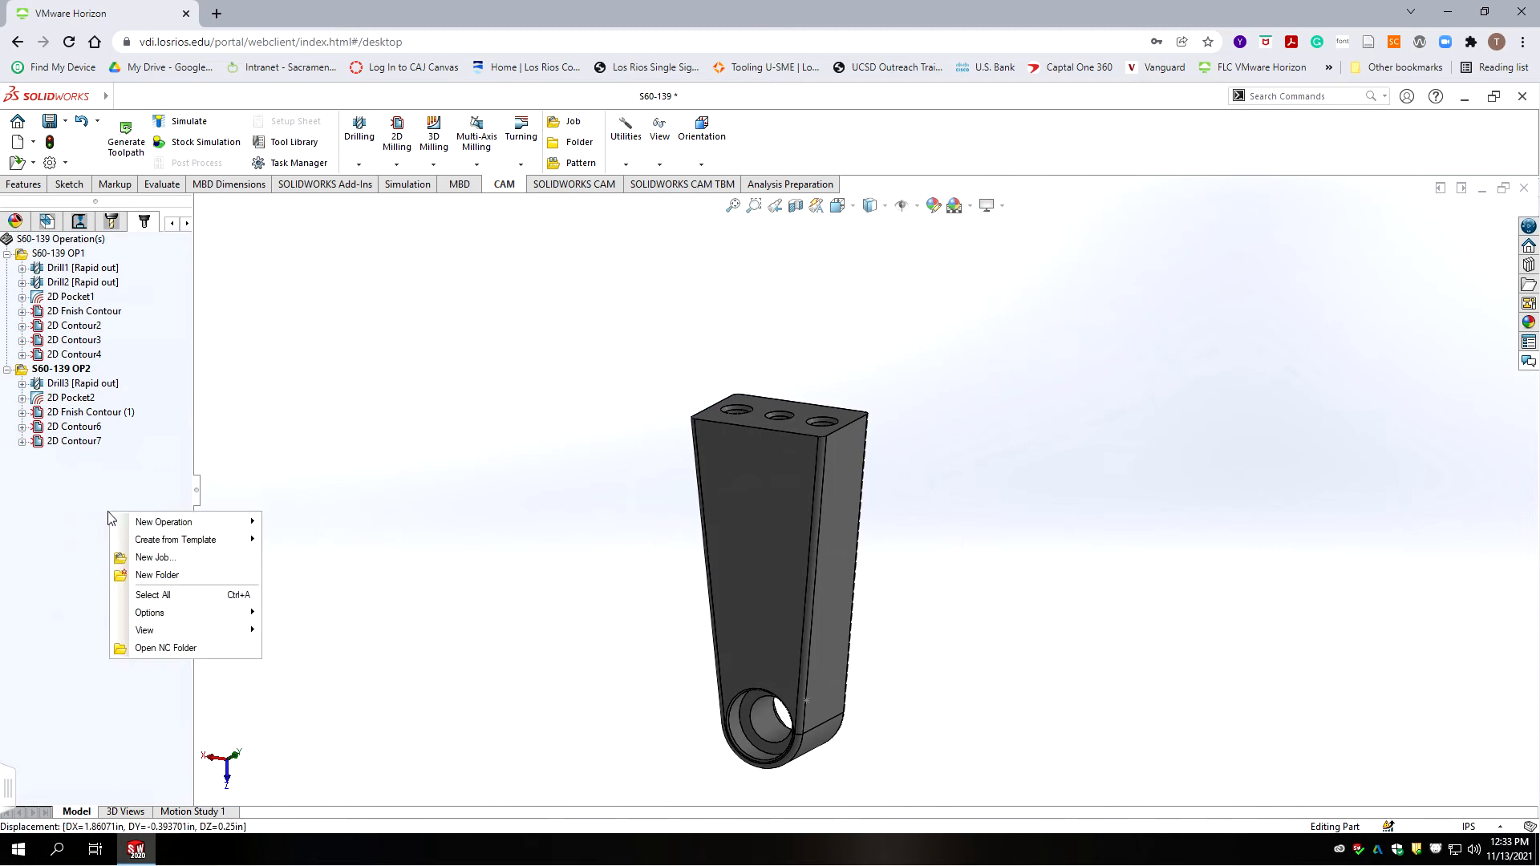
mouse_move(162, 528)
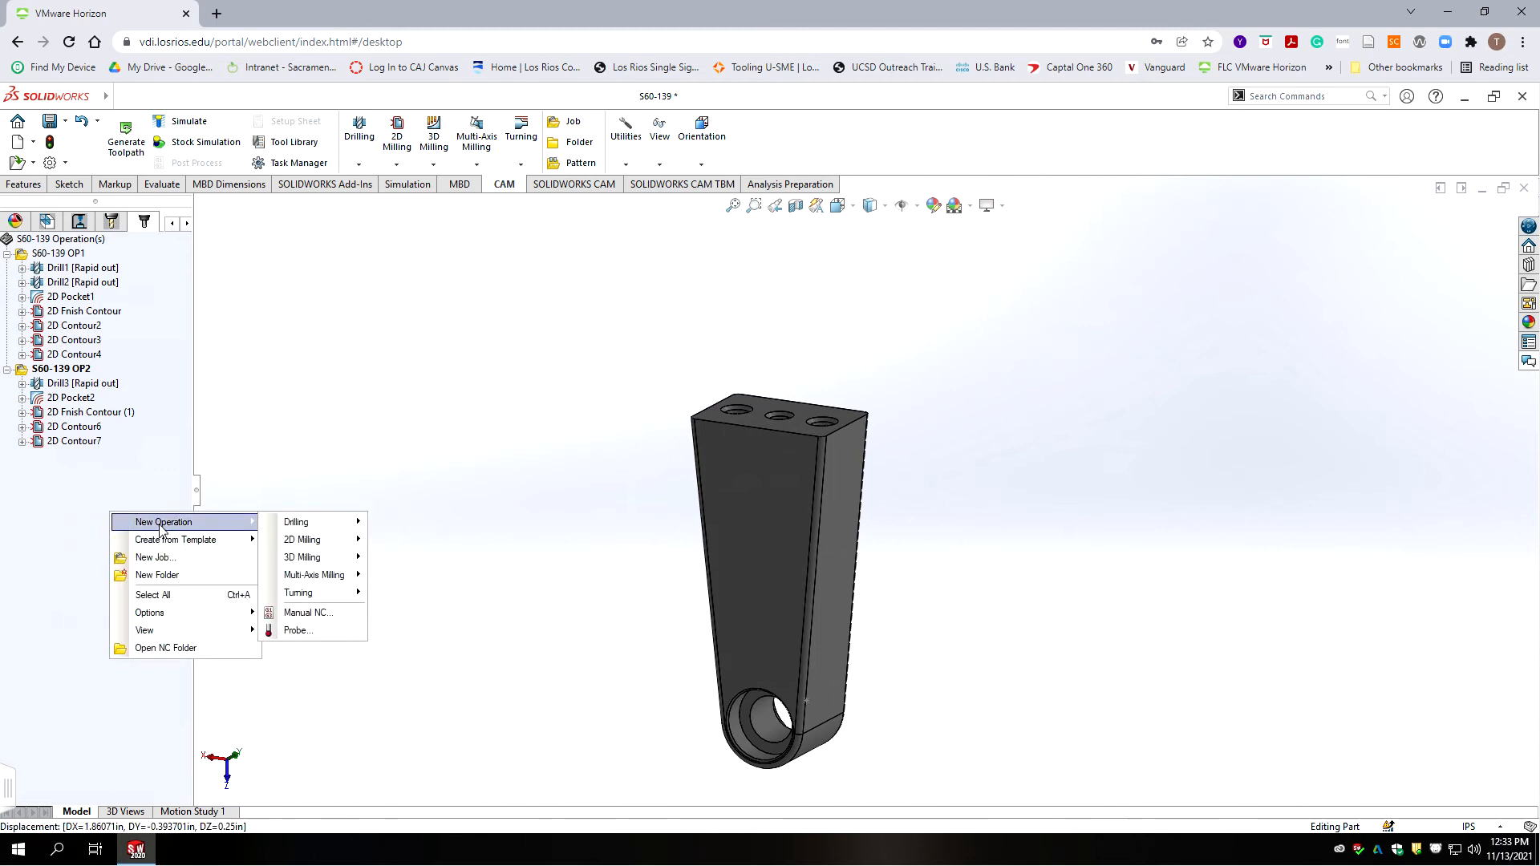
left_click(165, 557)
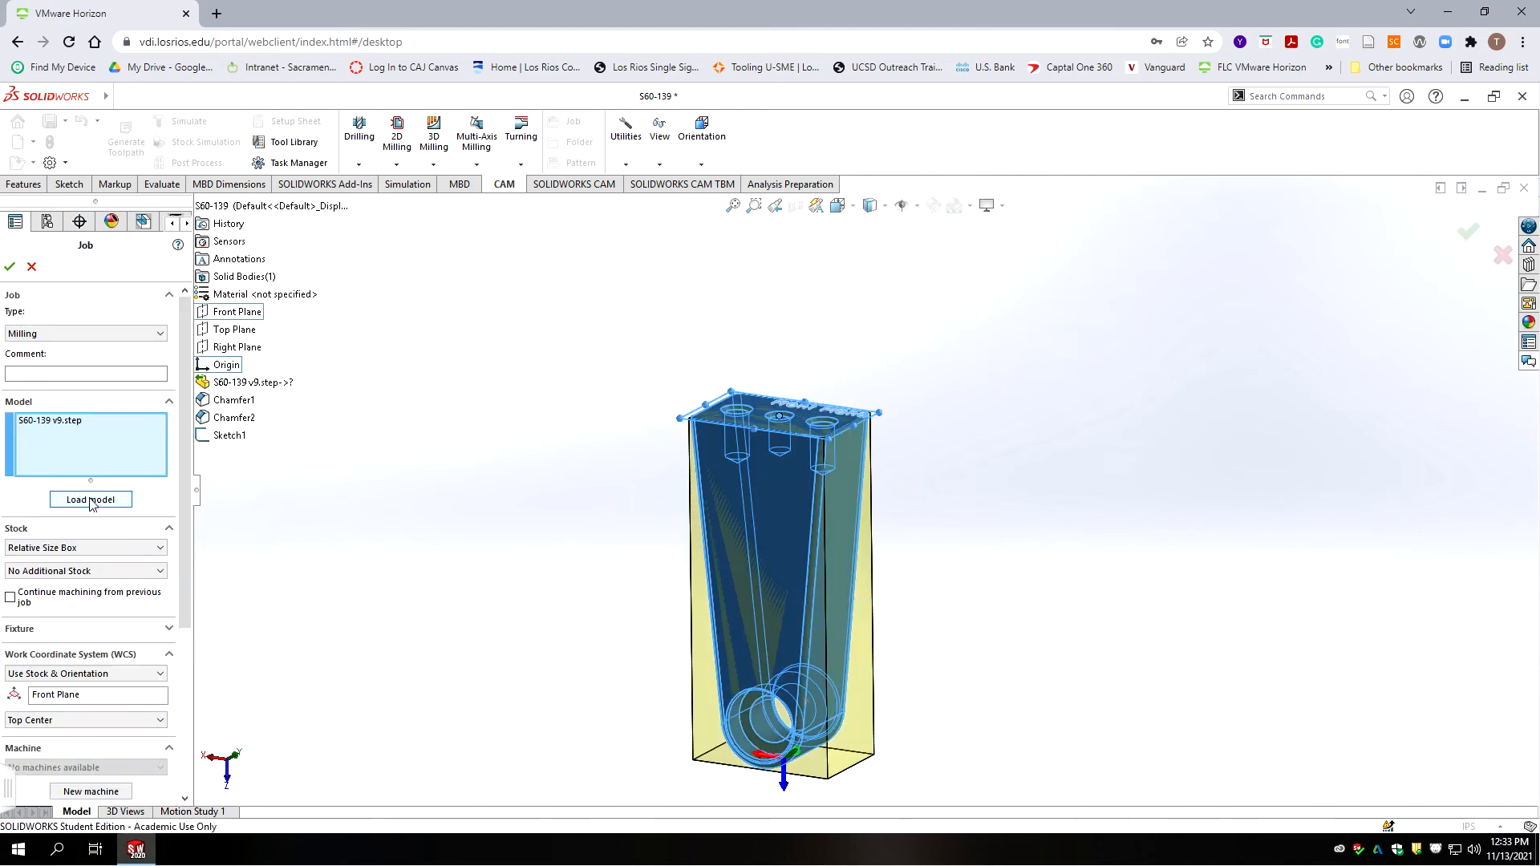
left_click(63, 372)
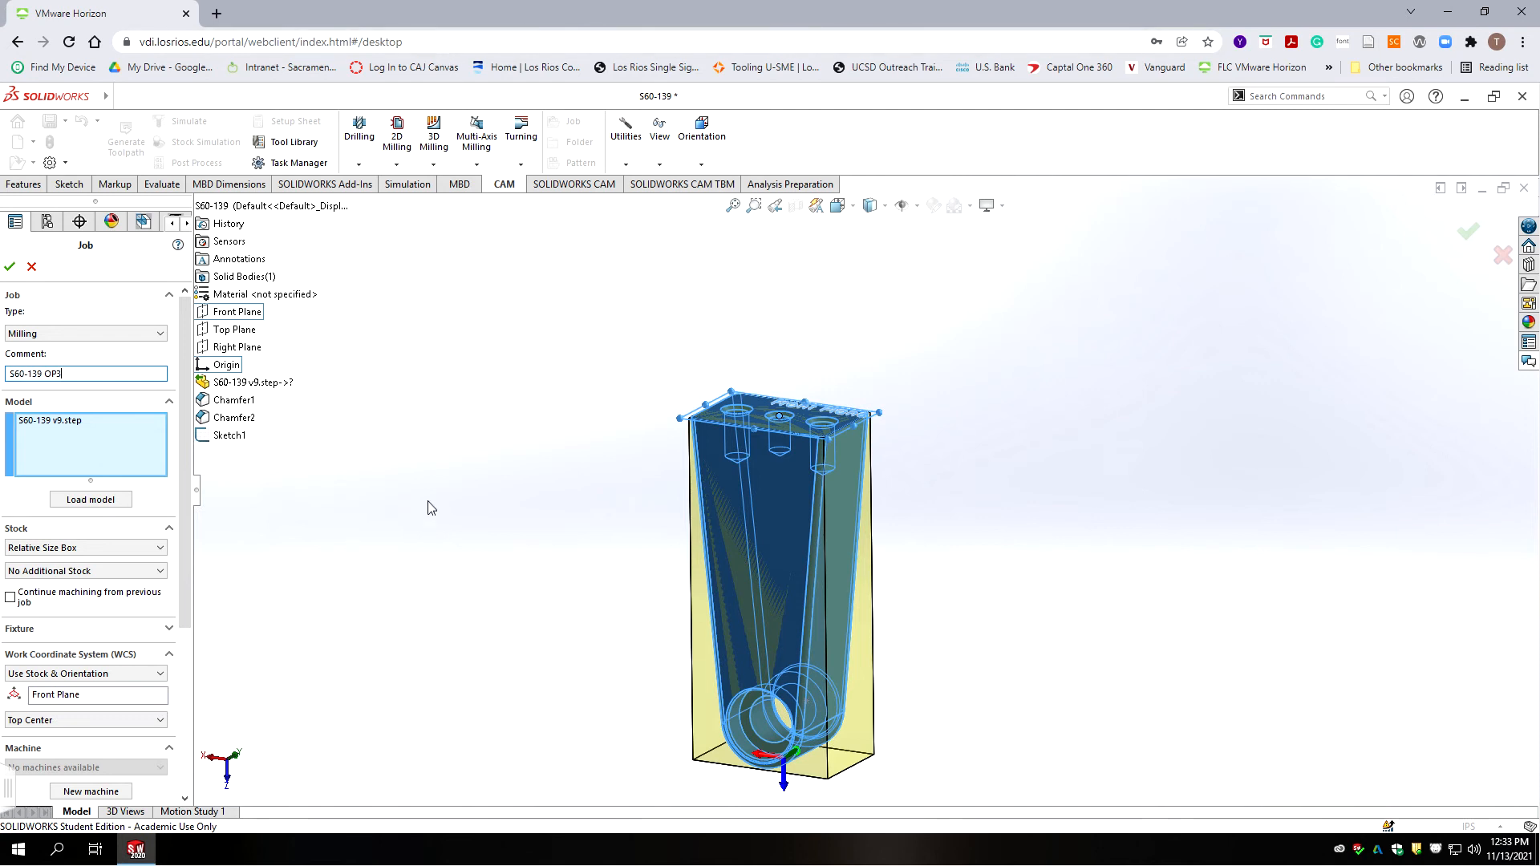
- Define the job's stock from the solid S60-139 v9.step and enable continuing machining from the previous job
left_click(156, 548)
left_click(103, 591)
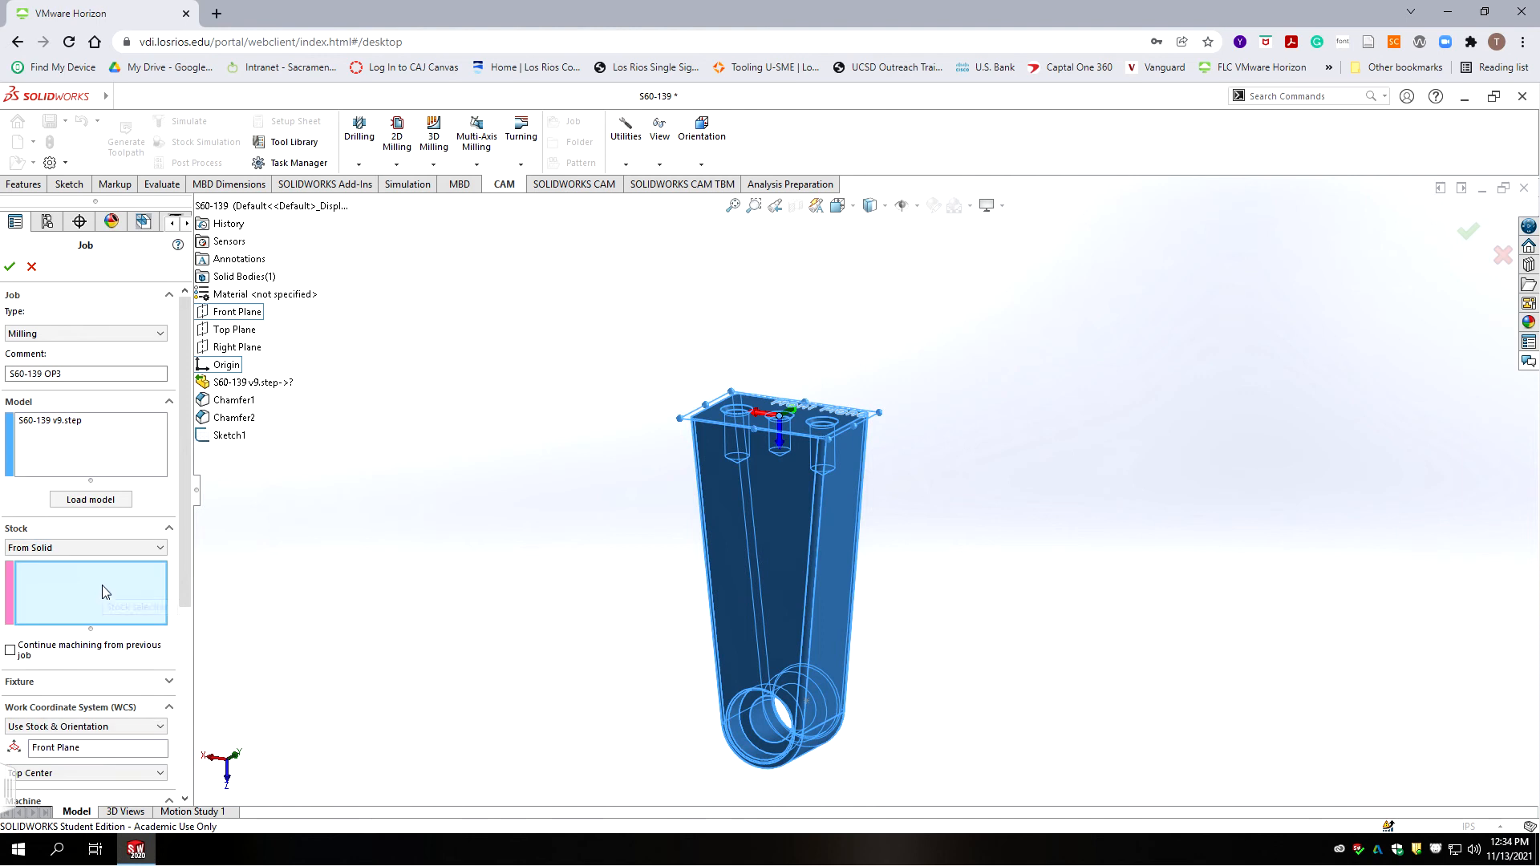
left_click(794, 509)
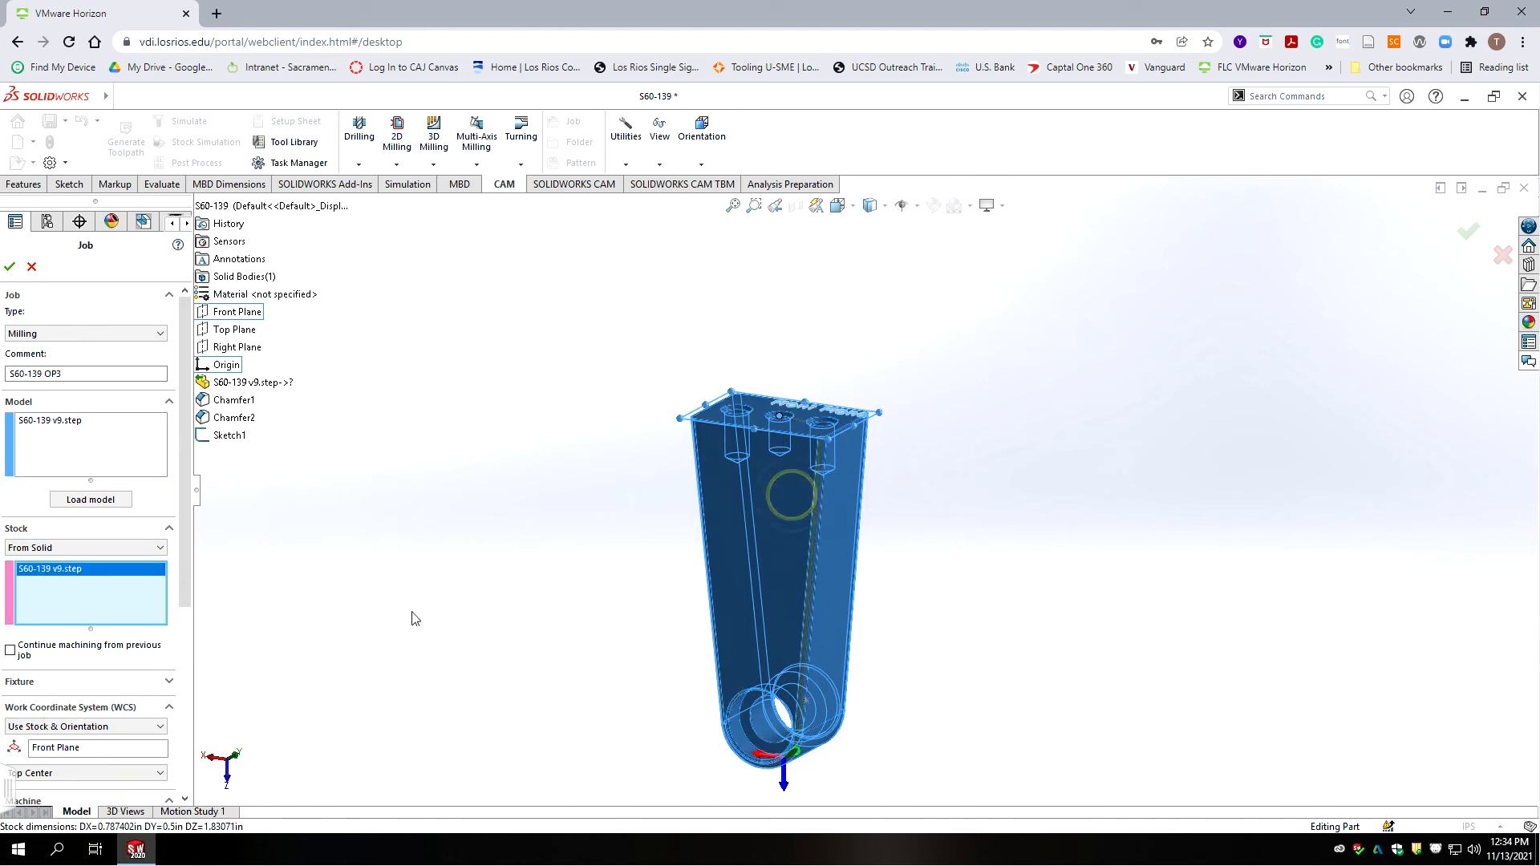
scroll(186, 513, "down", 3)
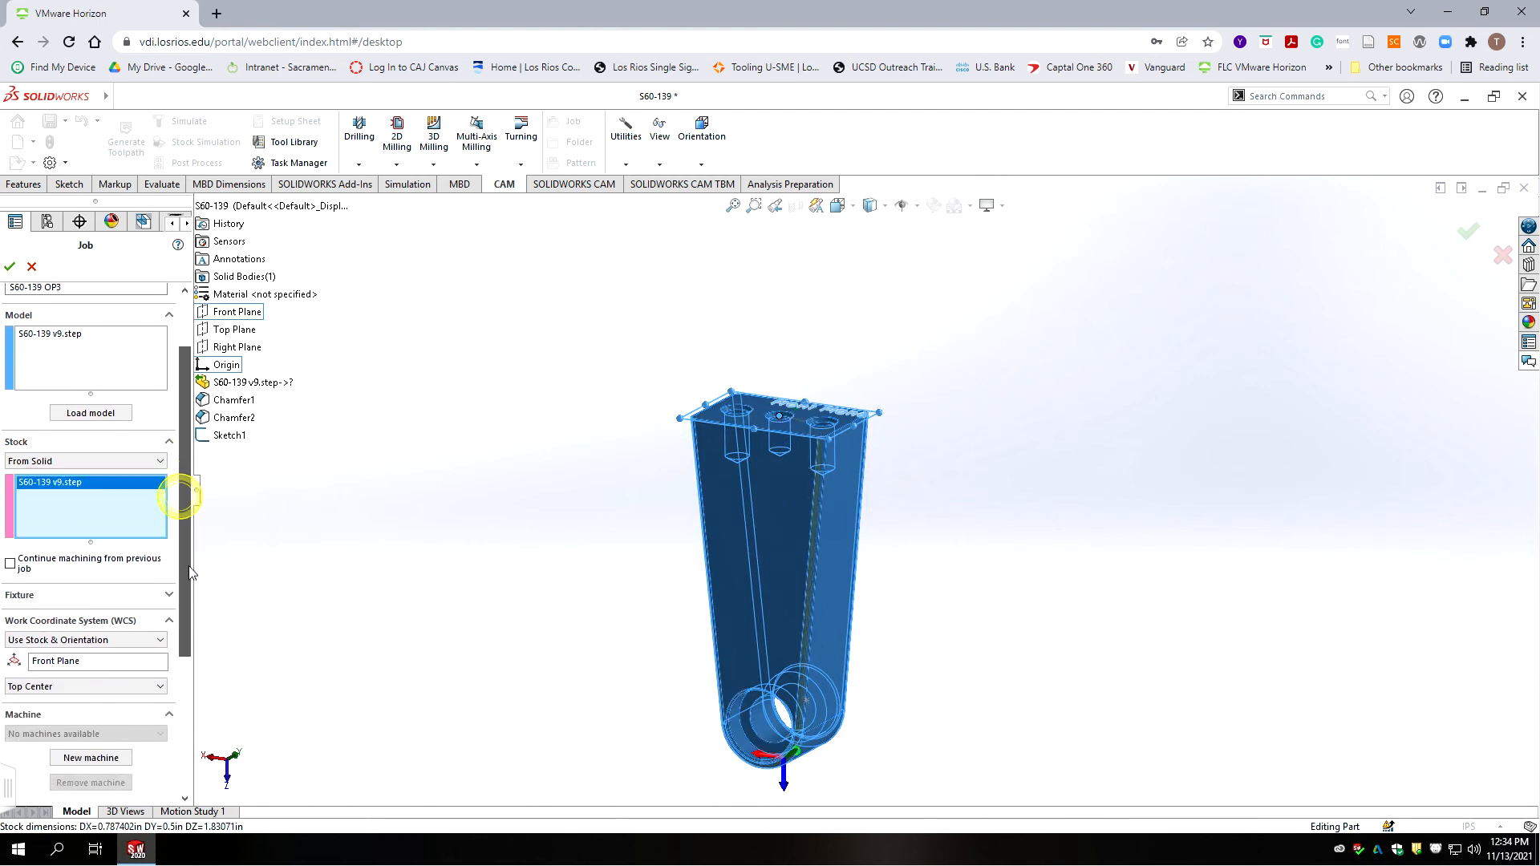
left_click(11, 508)
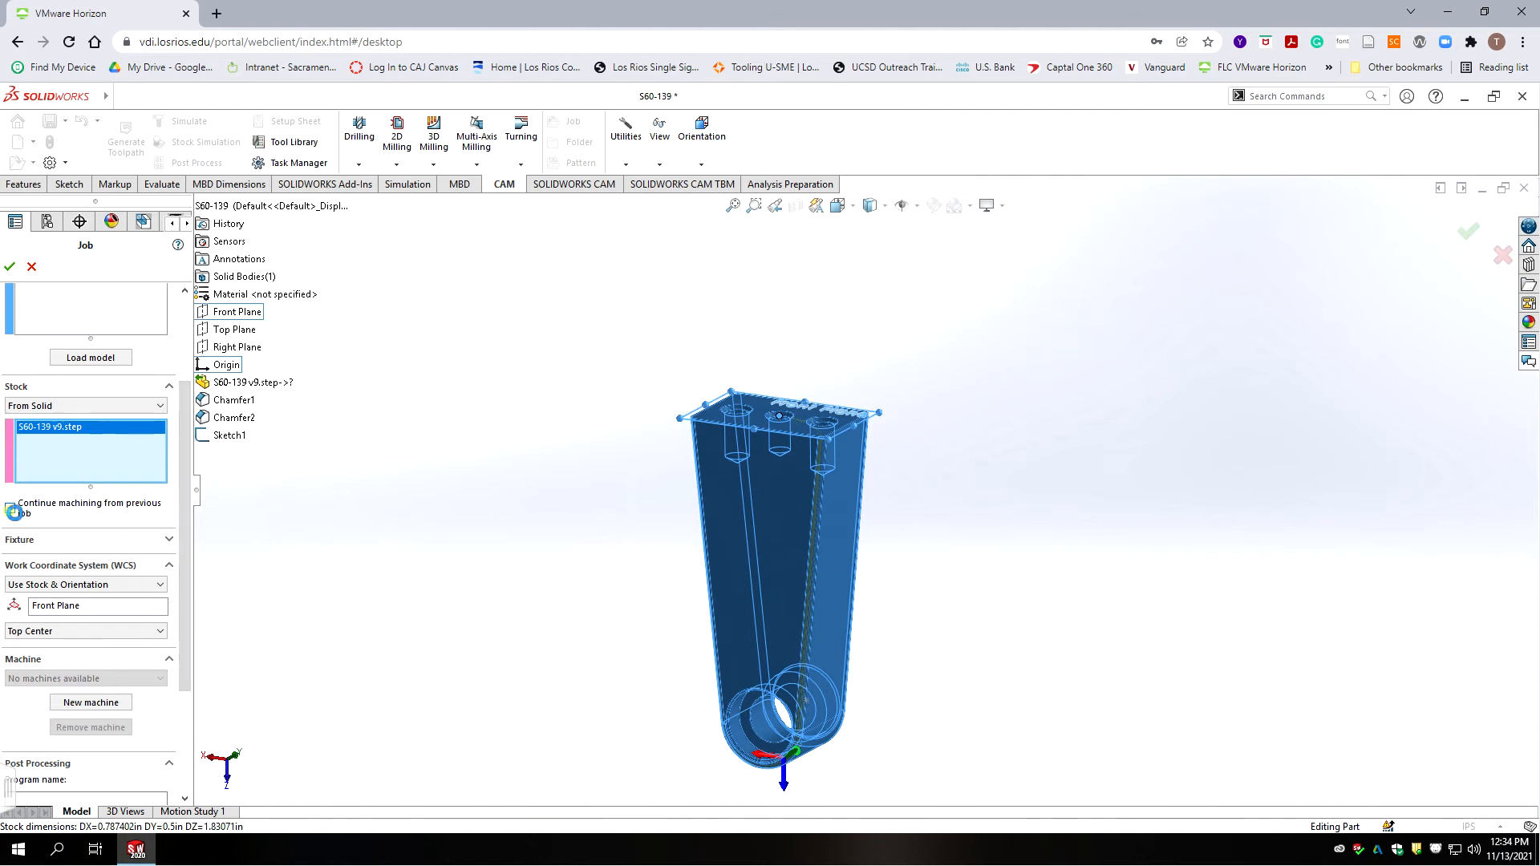
- Orient the WCS by Z-axis and X-axis, using the three-hole end face for Z and its long edge, reversed, for X
left_click_drag(184, 508, 182, 585)
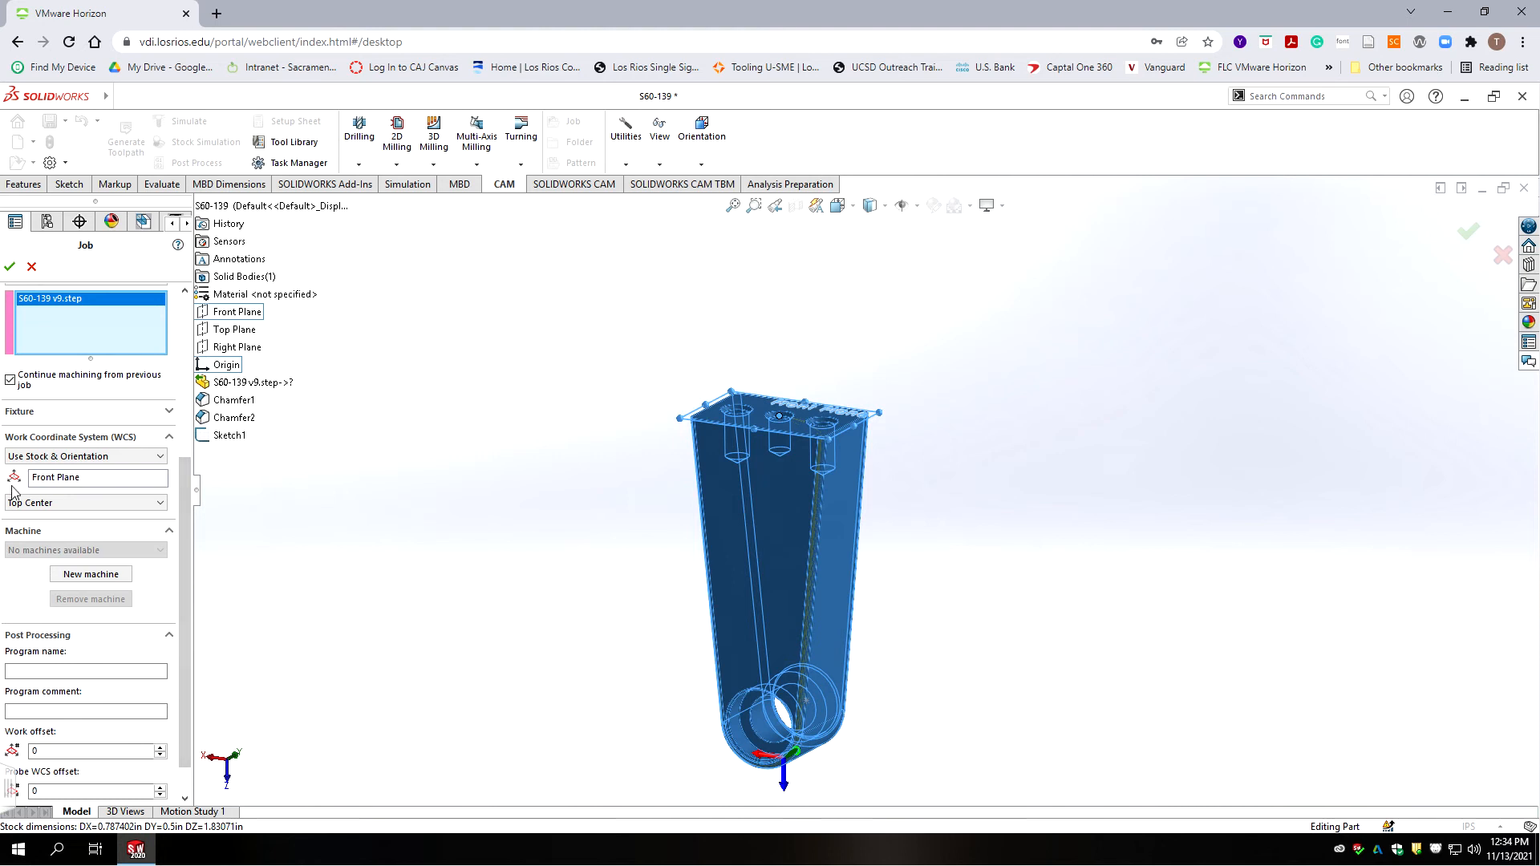
left_click(75, 458)
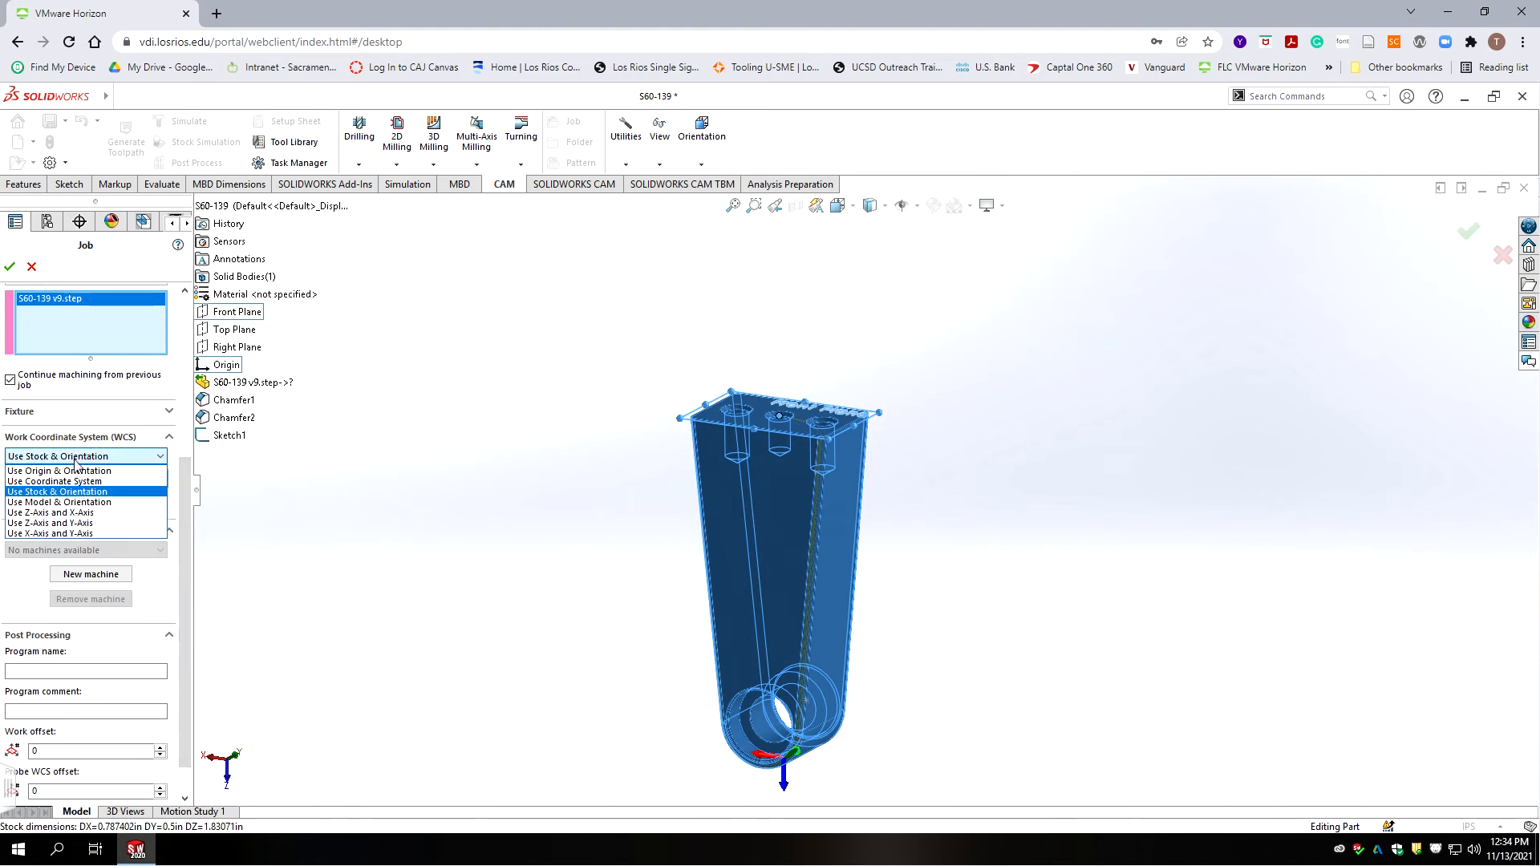
left_click(59, 513)
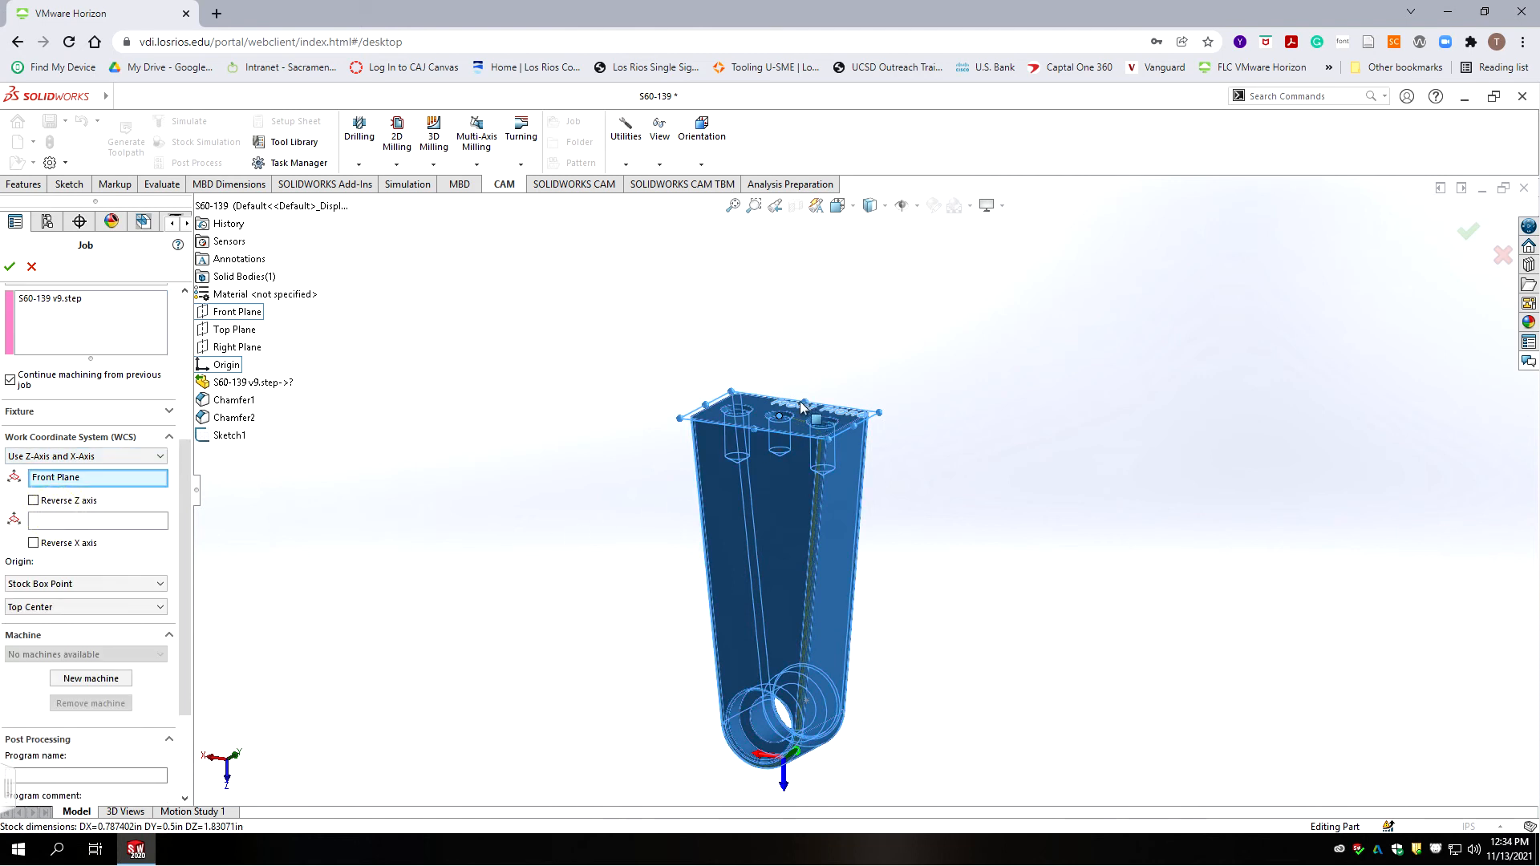
scroll(774, 433, "down", 5)
left_click(765, 426)
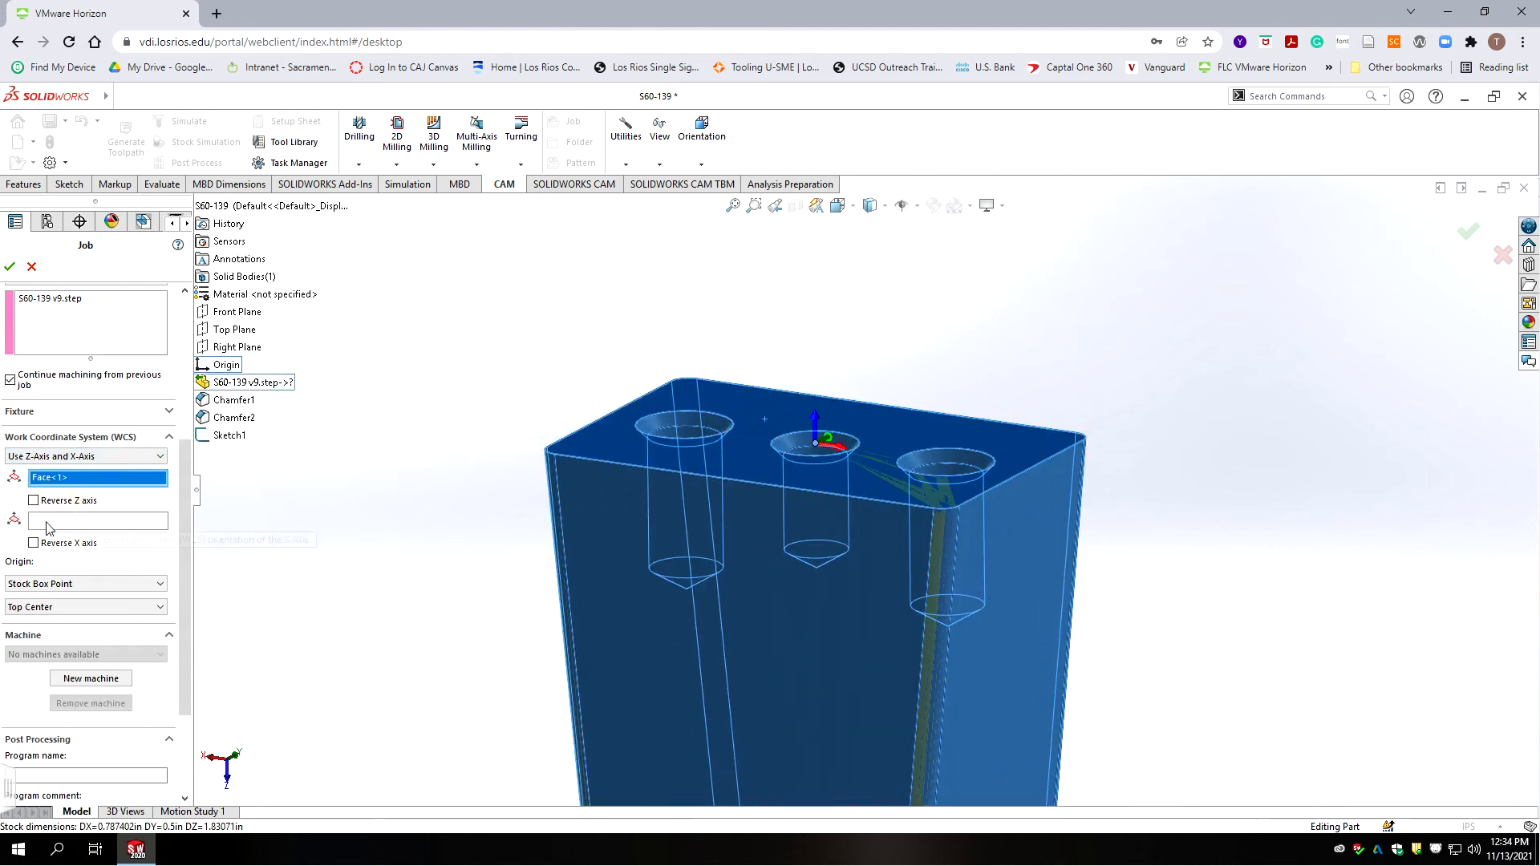
left_click(95, 526)
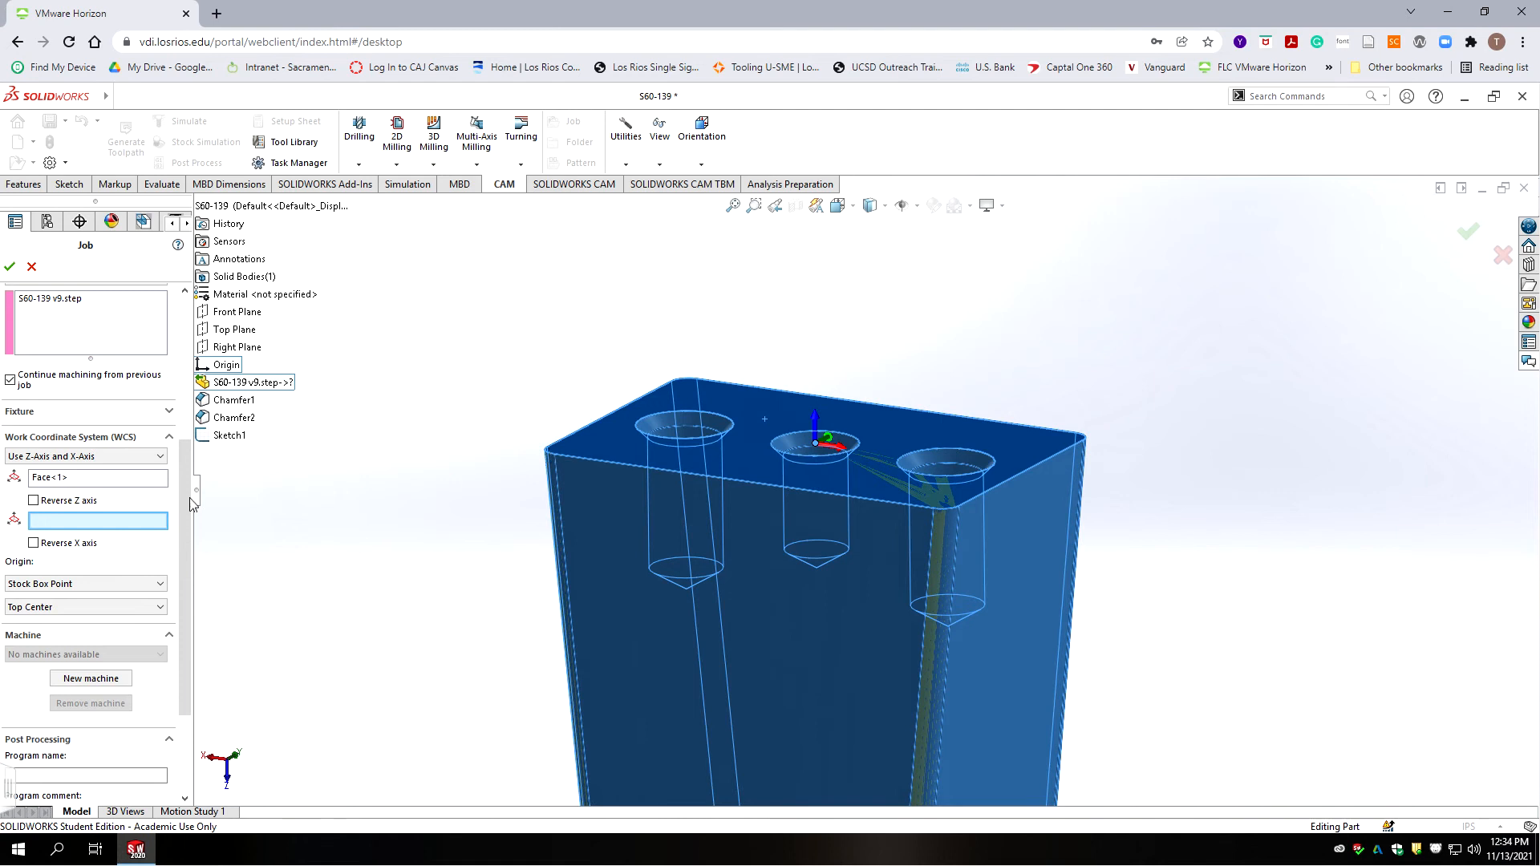
left_click(774, 488)
left_click(38, 546)
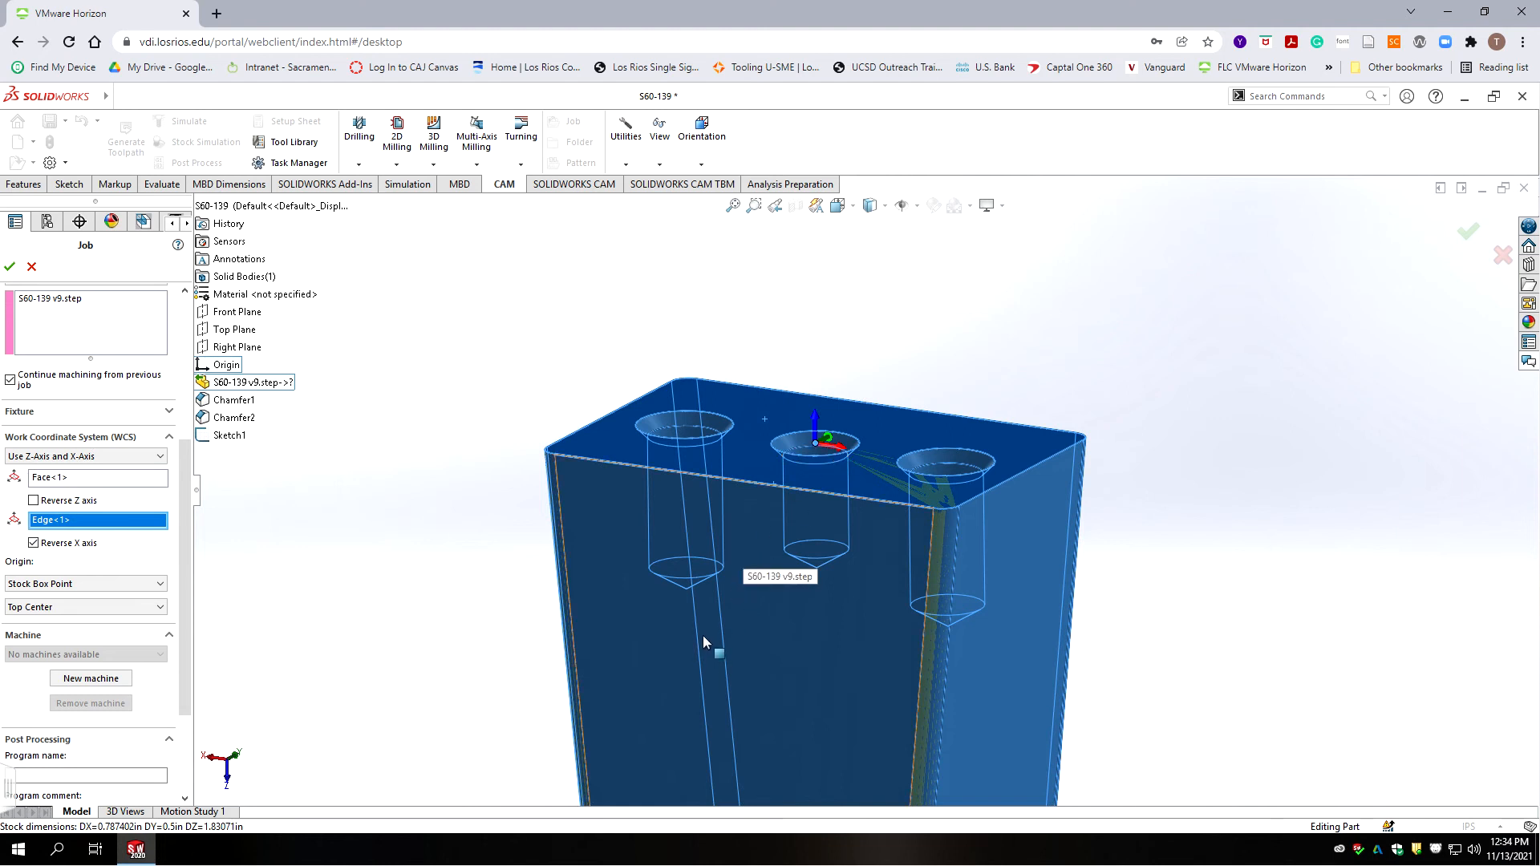
- Set the WCS origin to a selected point and pick the Sketch1 point near the bore
scroll(703, 635, "up", 10)
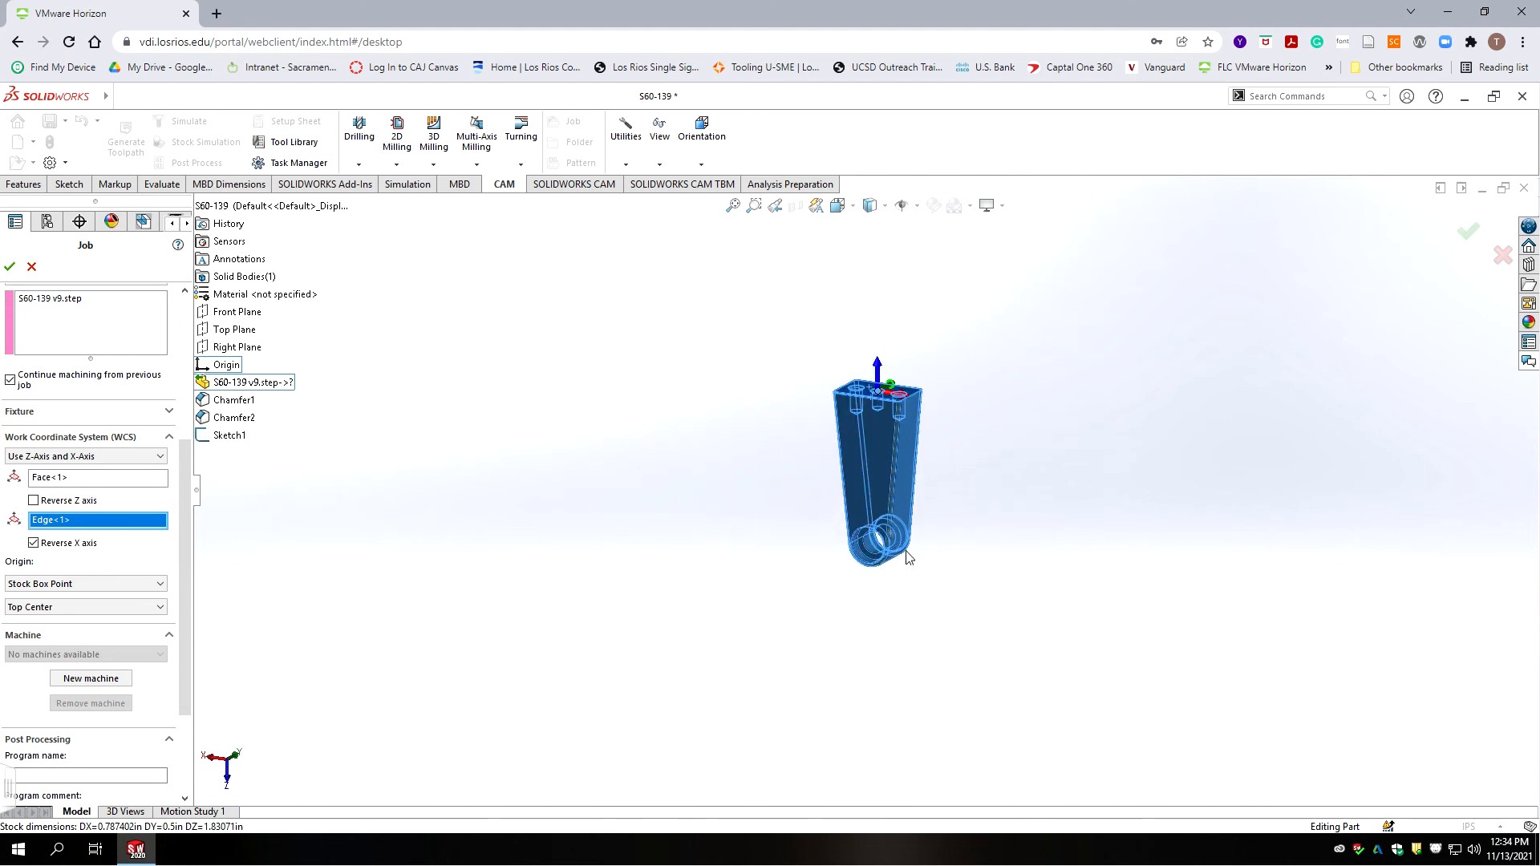
scroll(909, 557, "down", 6)
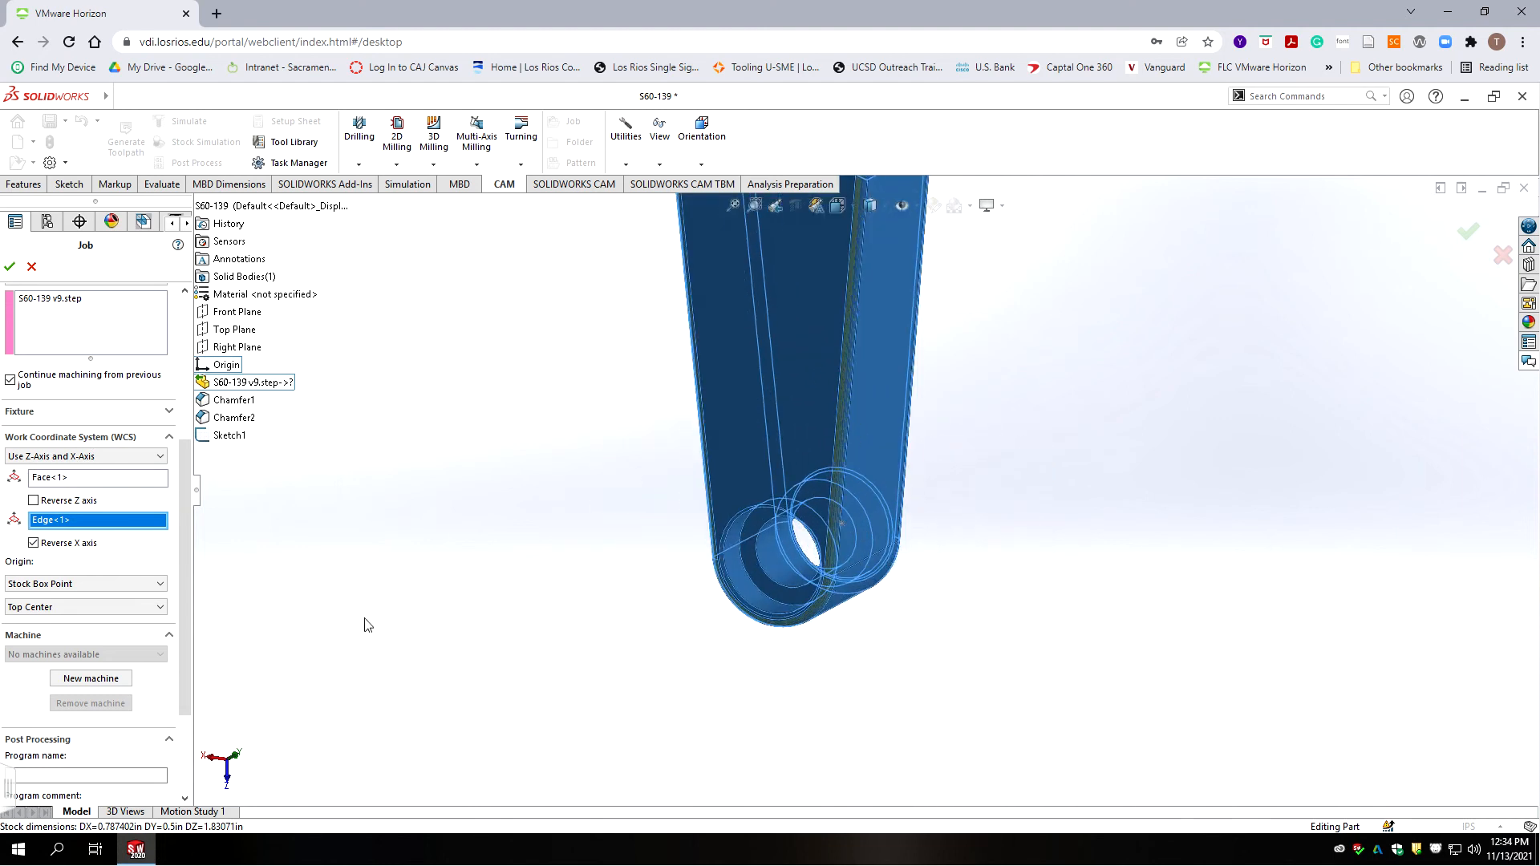
left_click(69, 584)
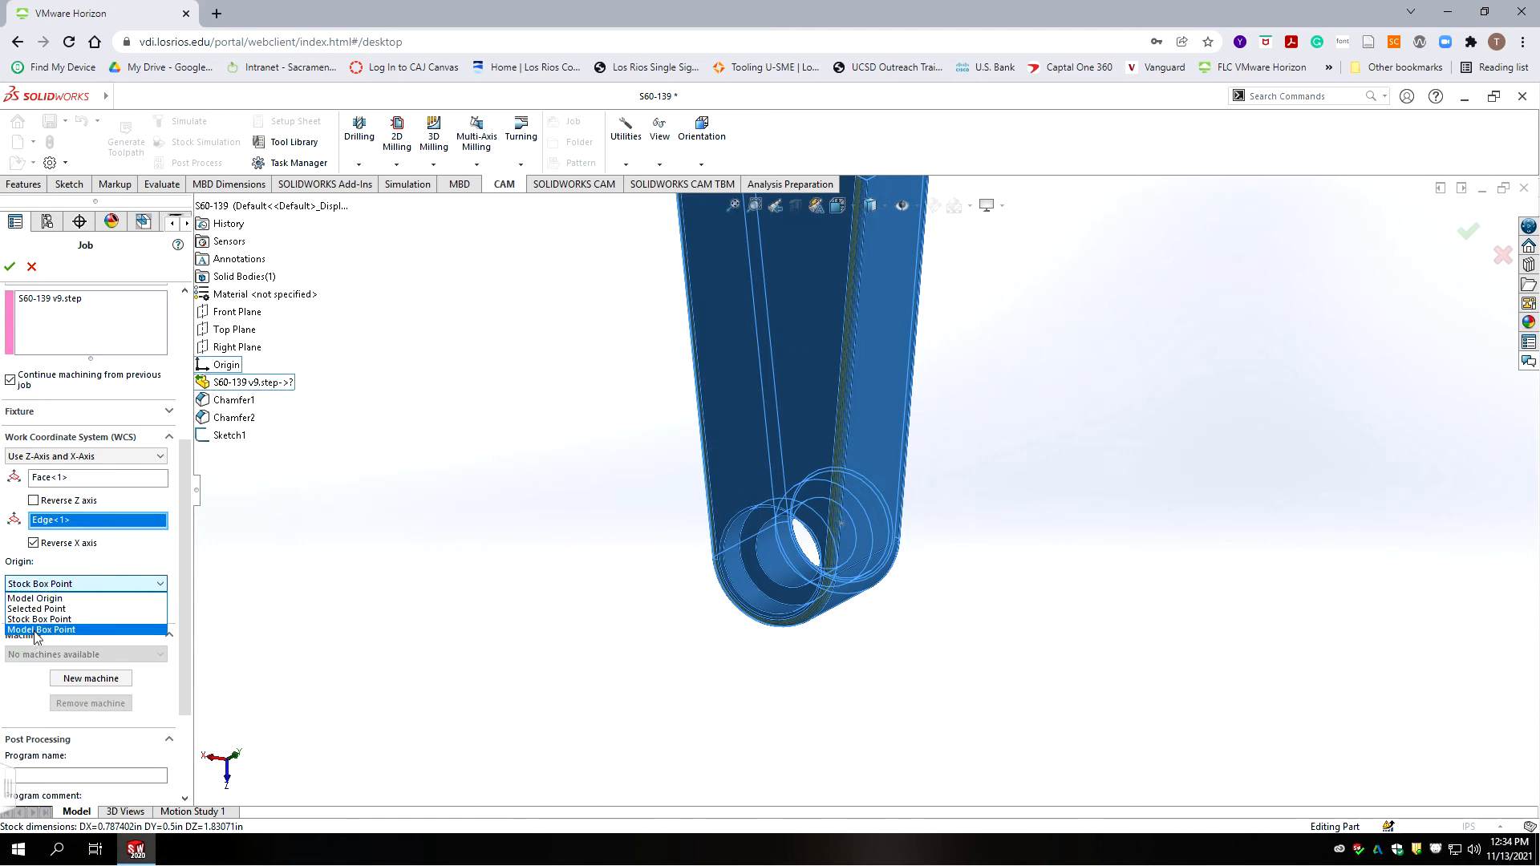
left_click(44, 608)
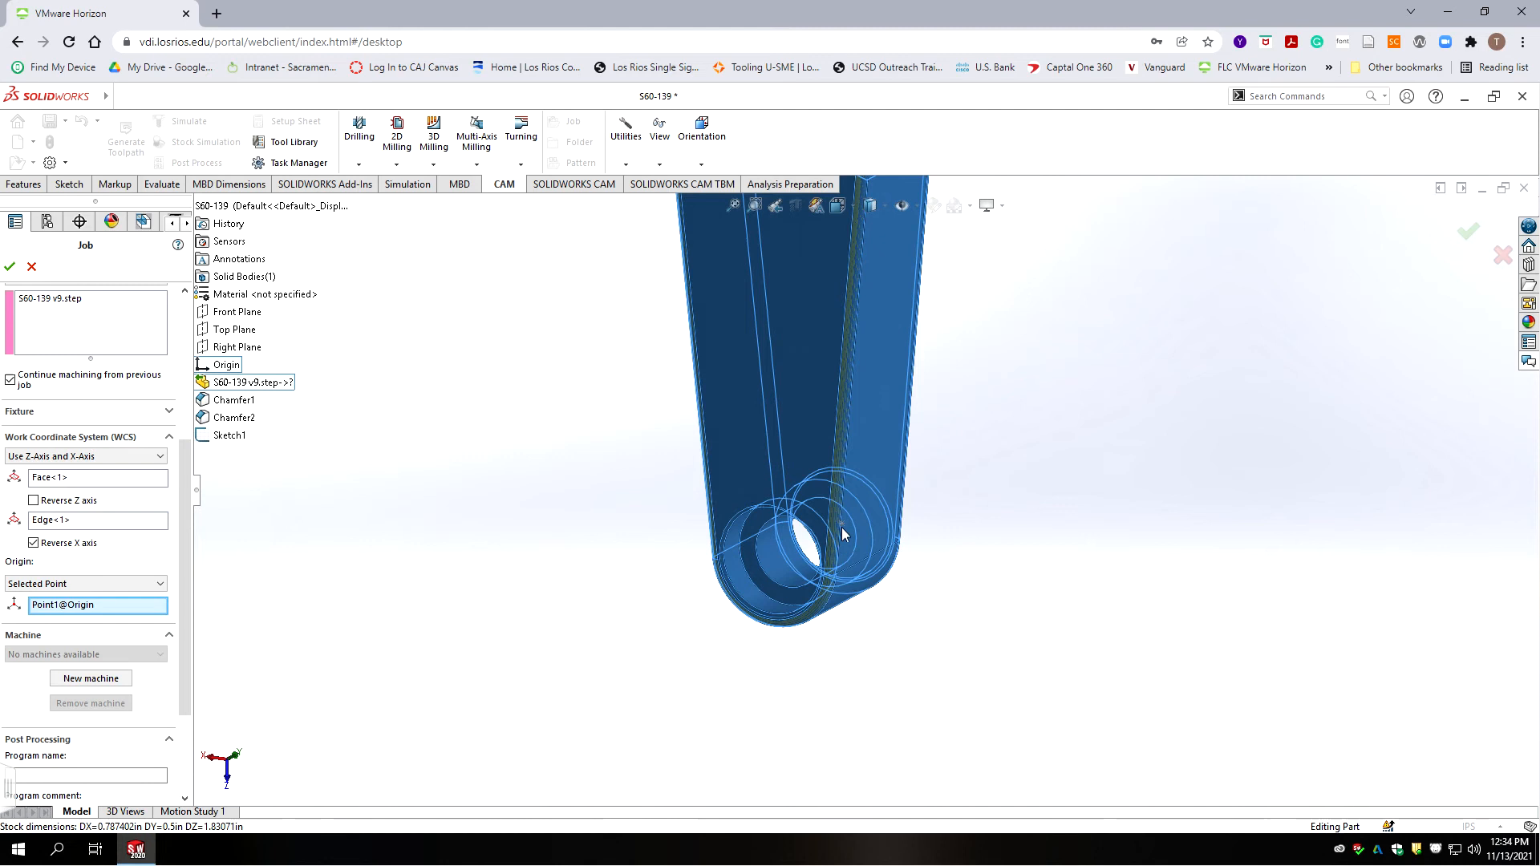
left_click(842, 524)
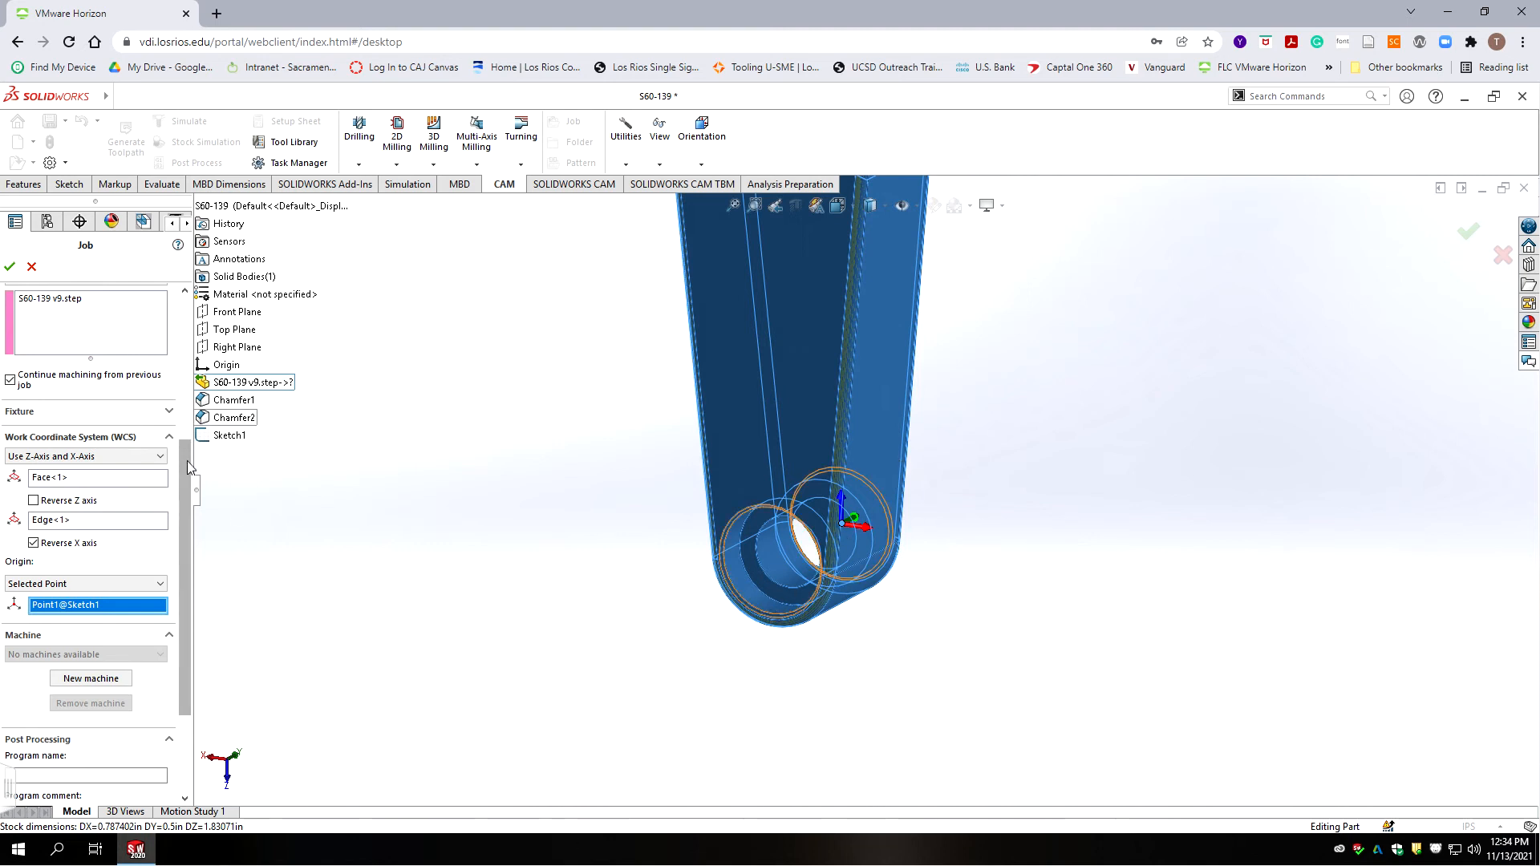
- Enter 1393 as the program name and S60-139 OP3 as the program comment, and accept the job
scroll(175, 694, "down", 3)
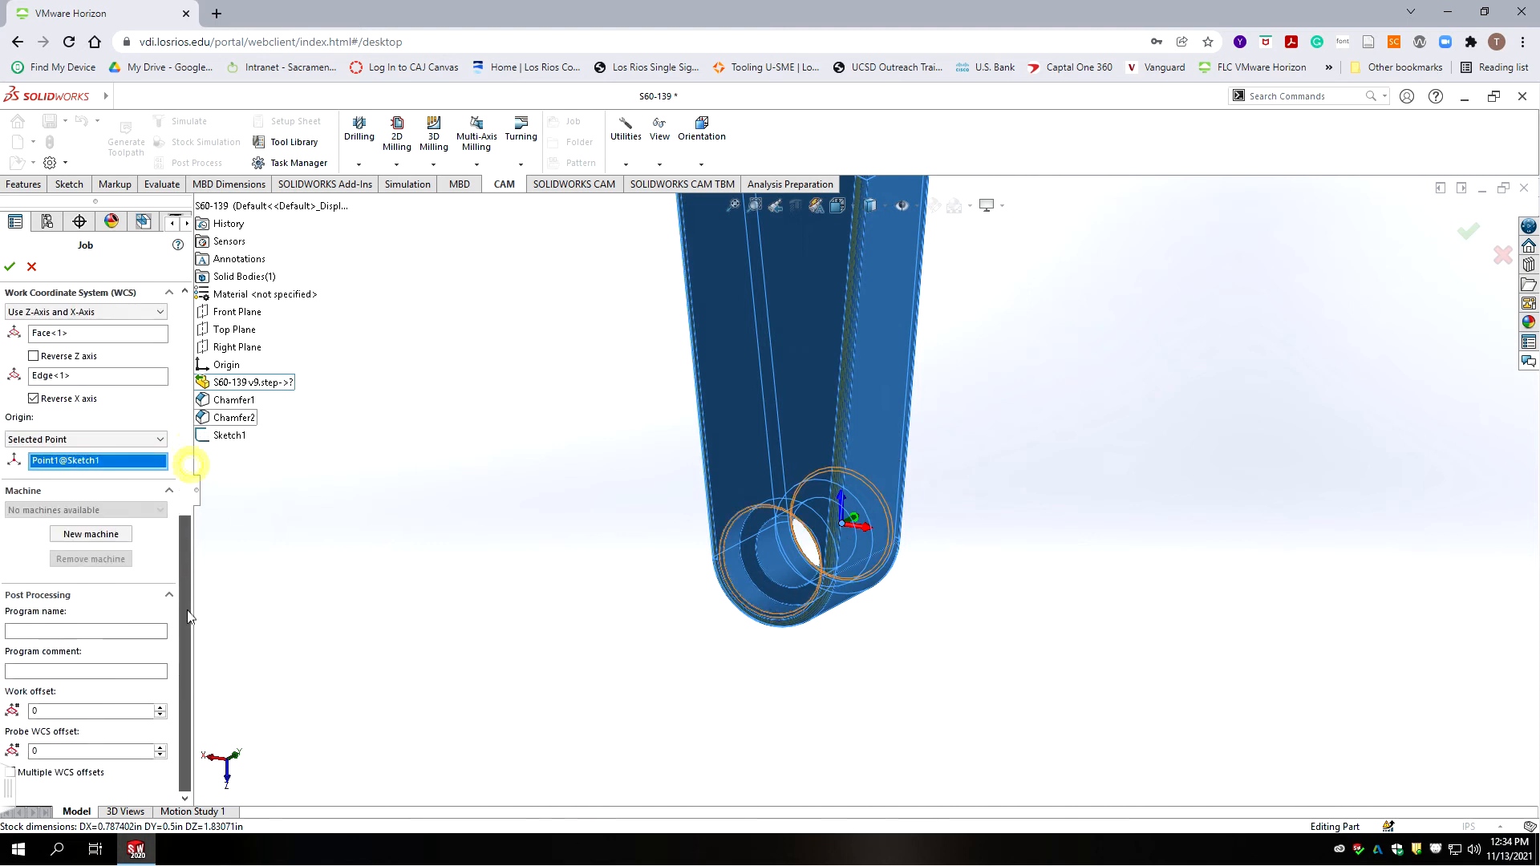
left_click(58, 633)
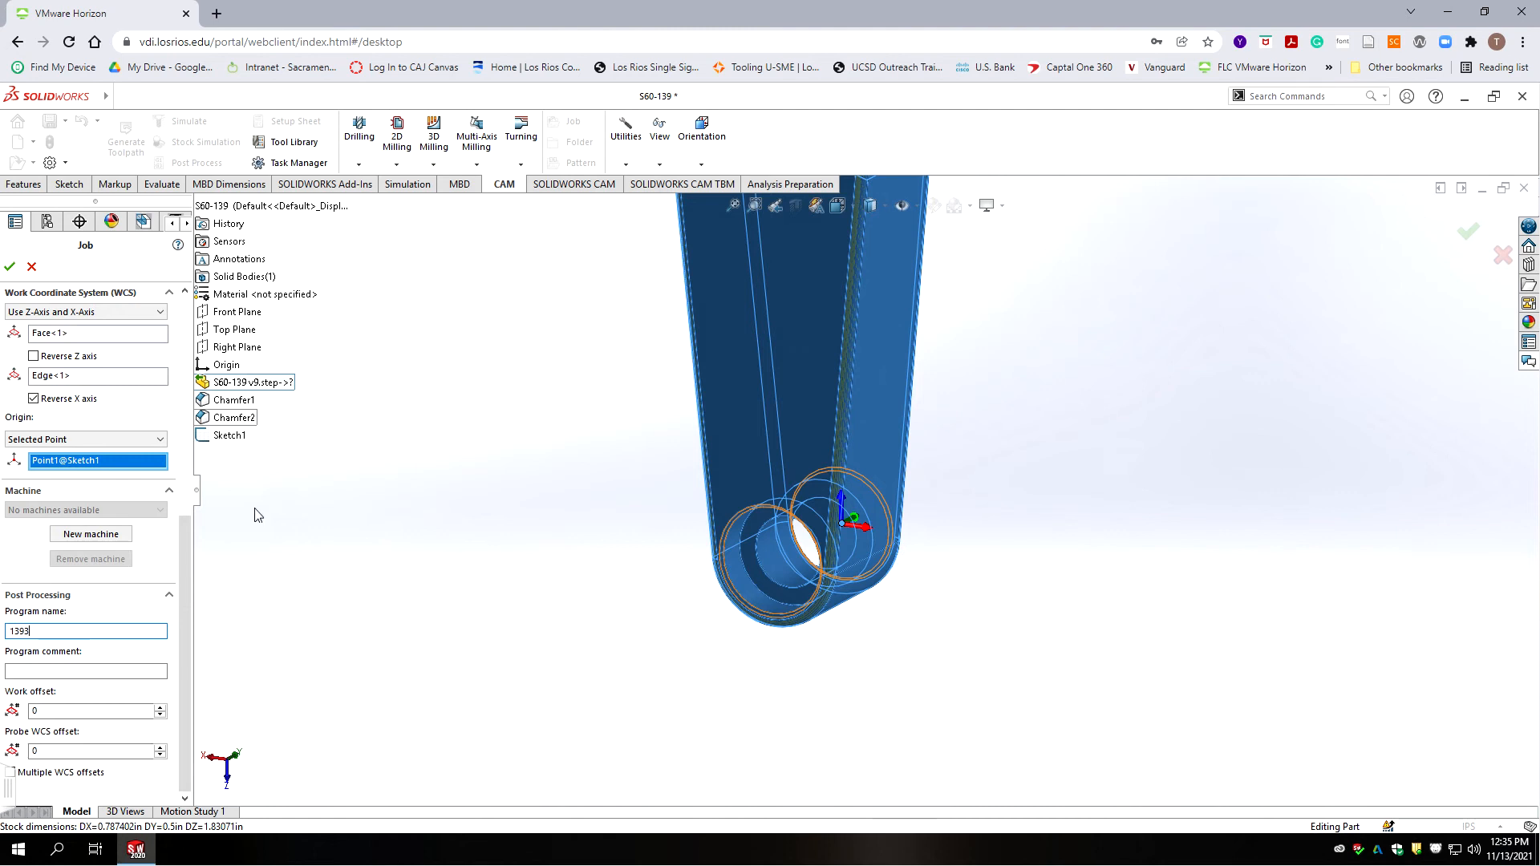
key("Tab")
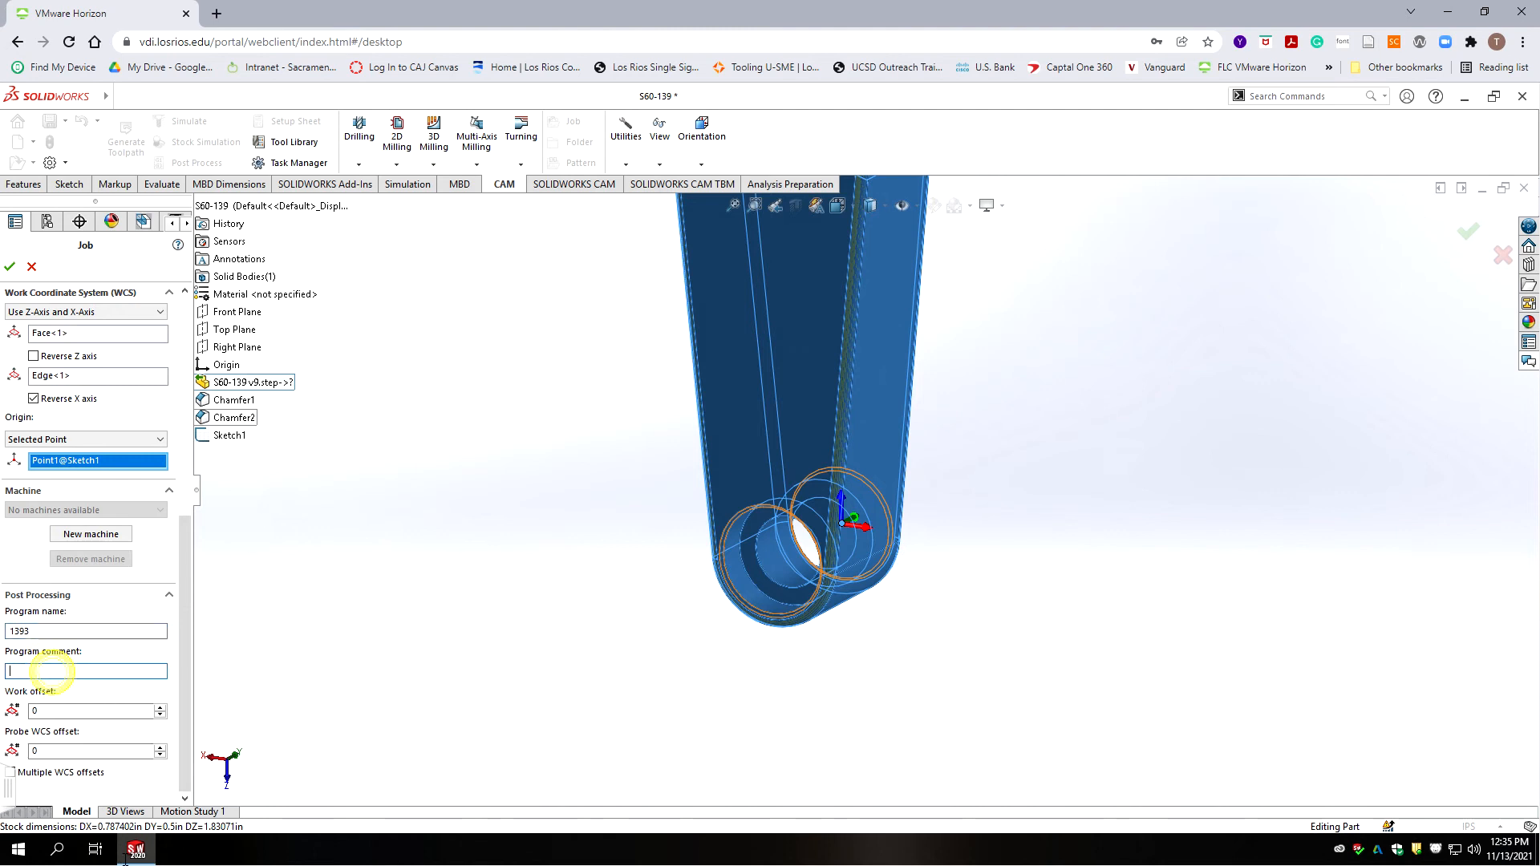
type("S60-139 OP3")
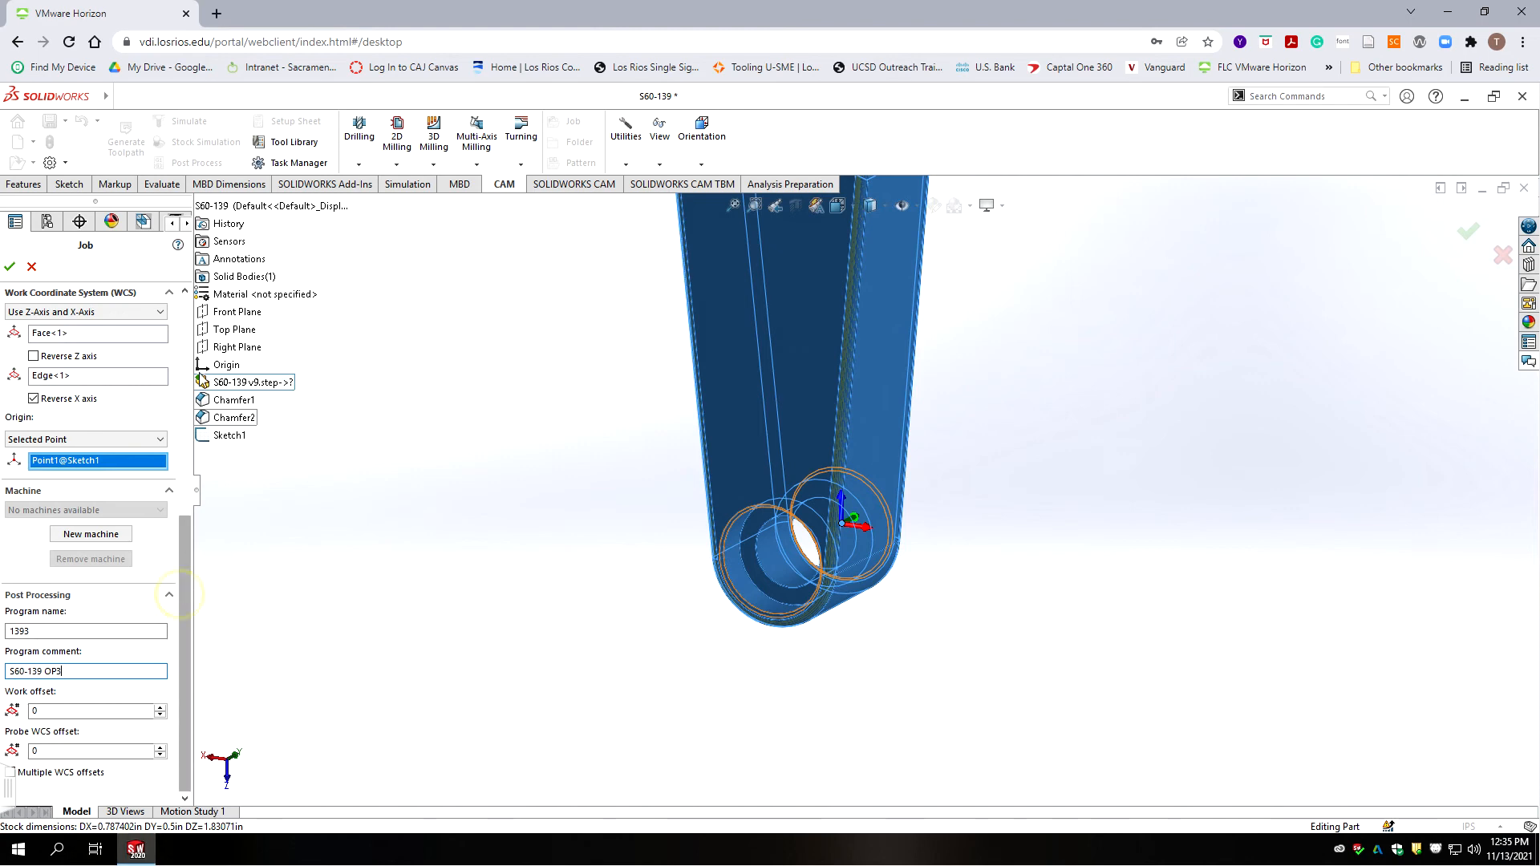
scroll(88, 401, "up", 10)
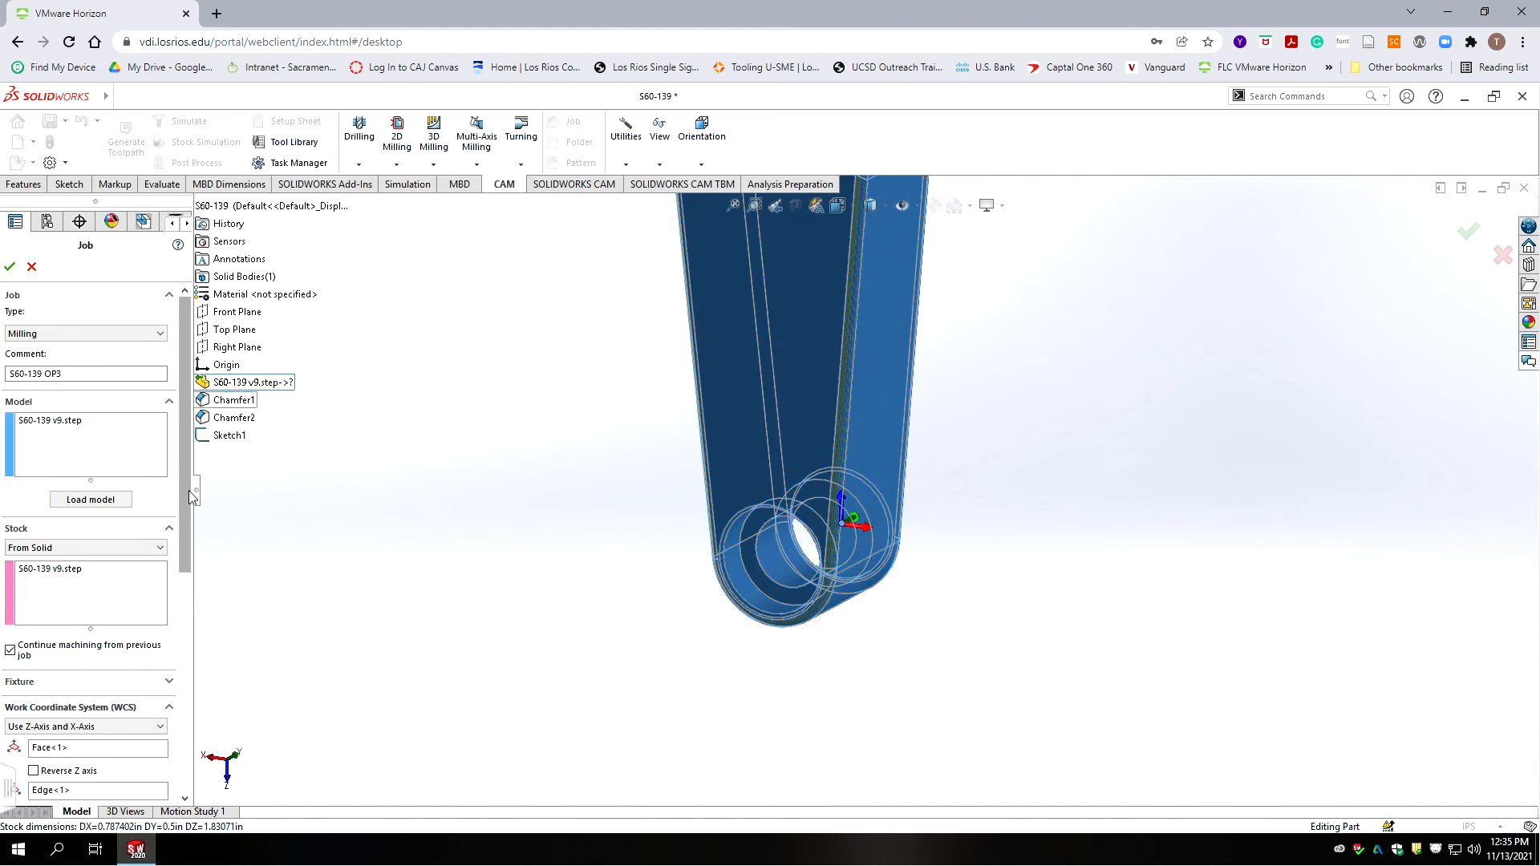
left_click(9, 266)
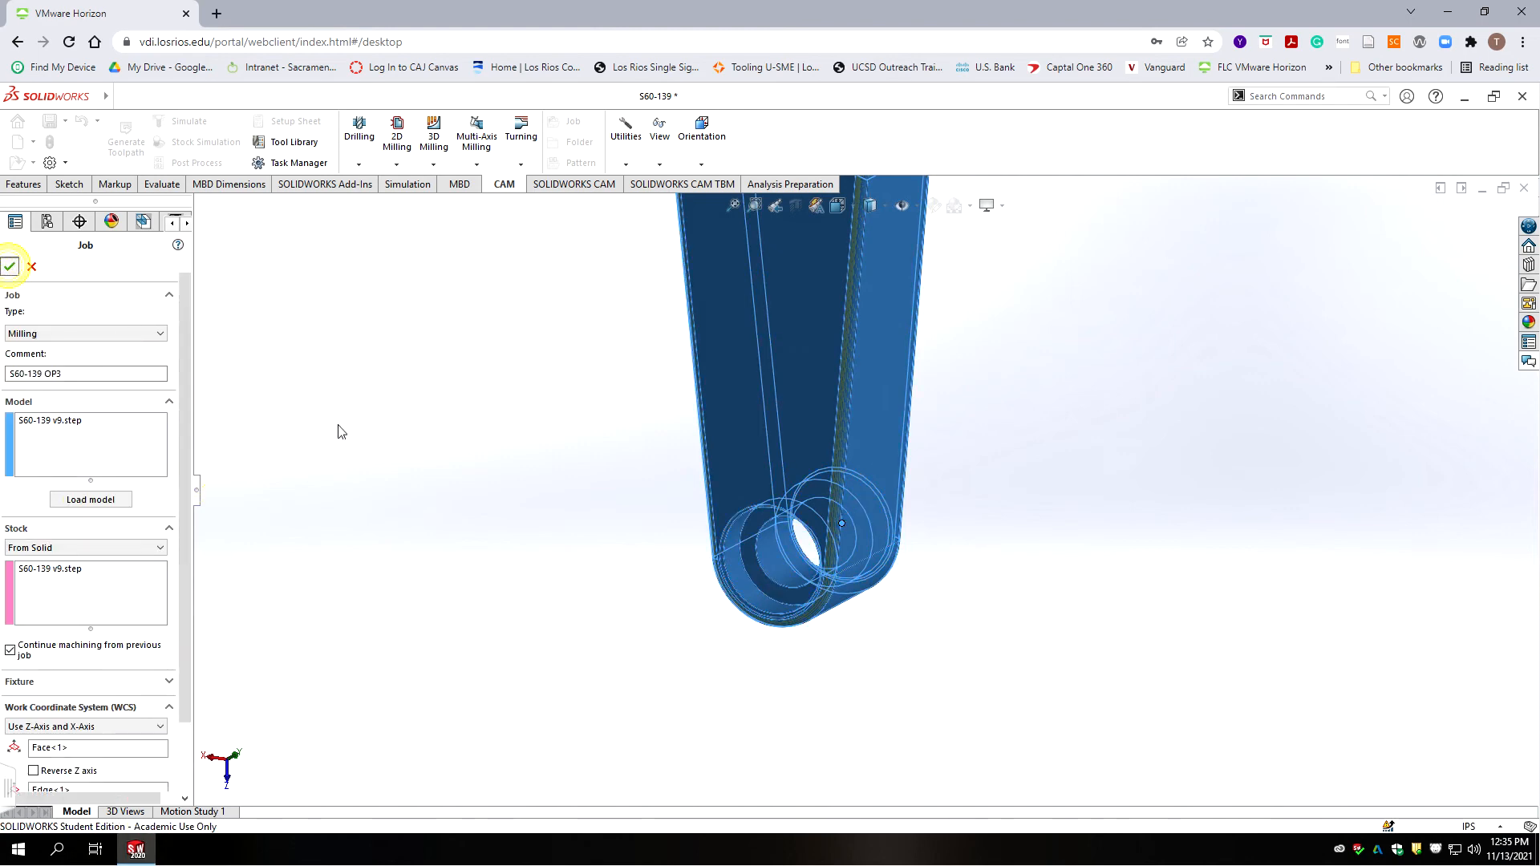
key("f")
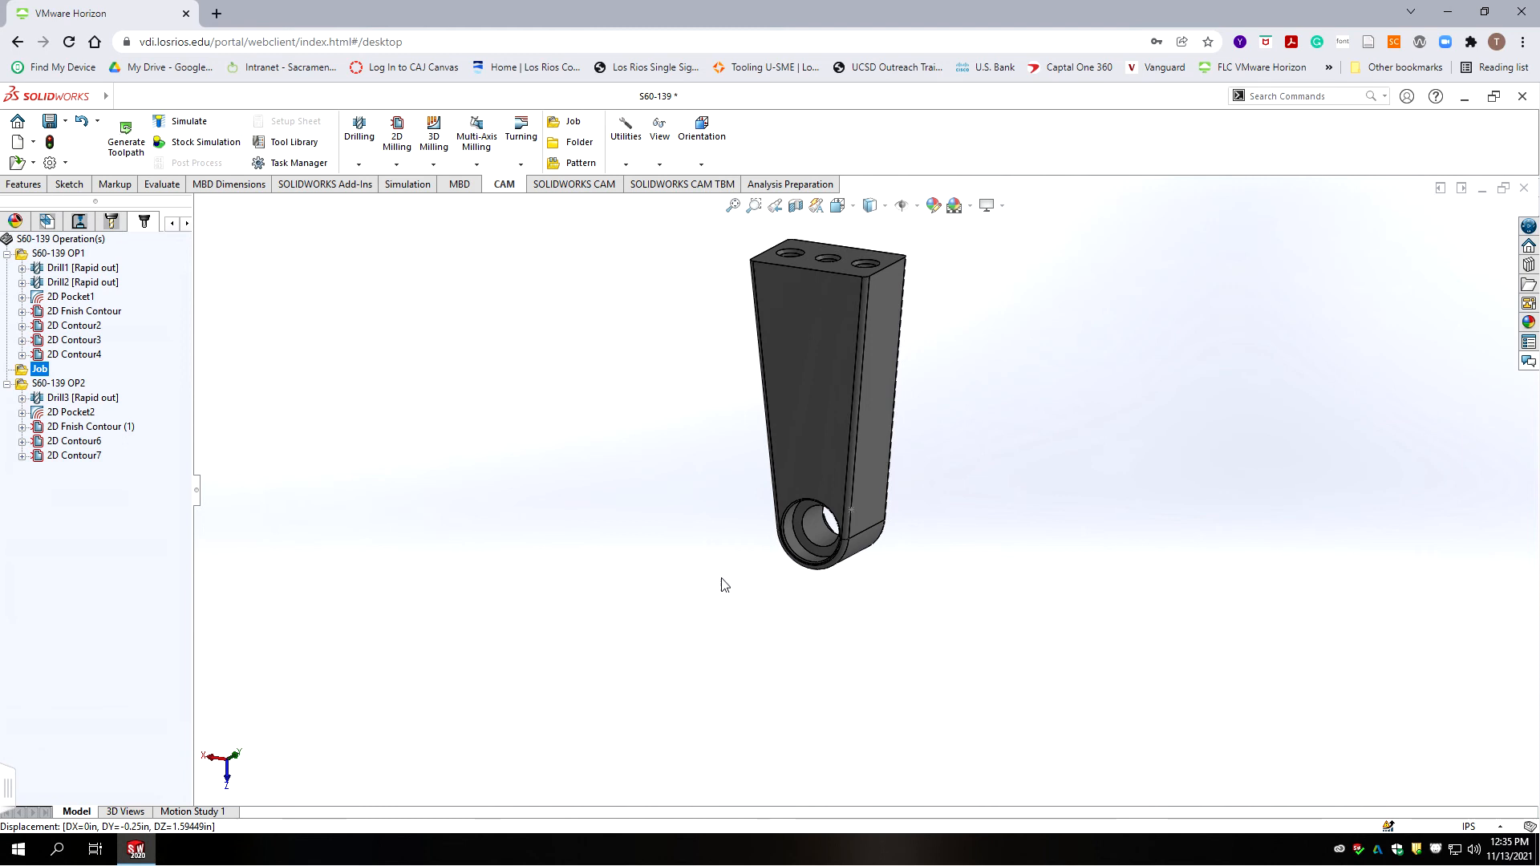
scroll(874, 417, "down", 5)
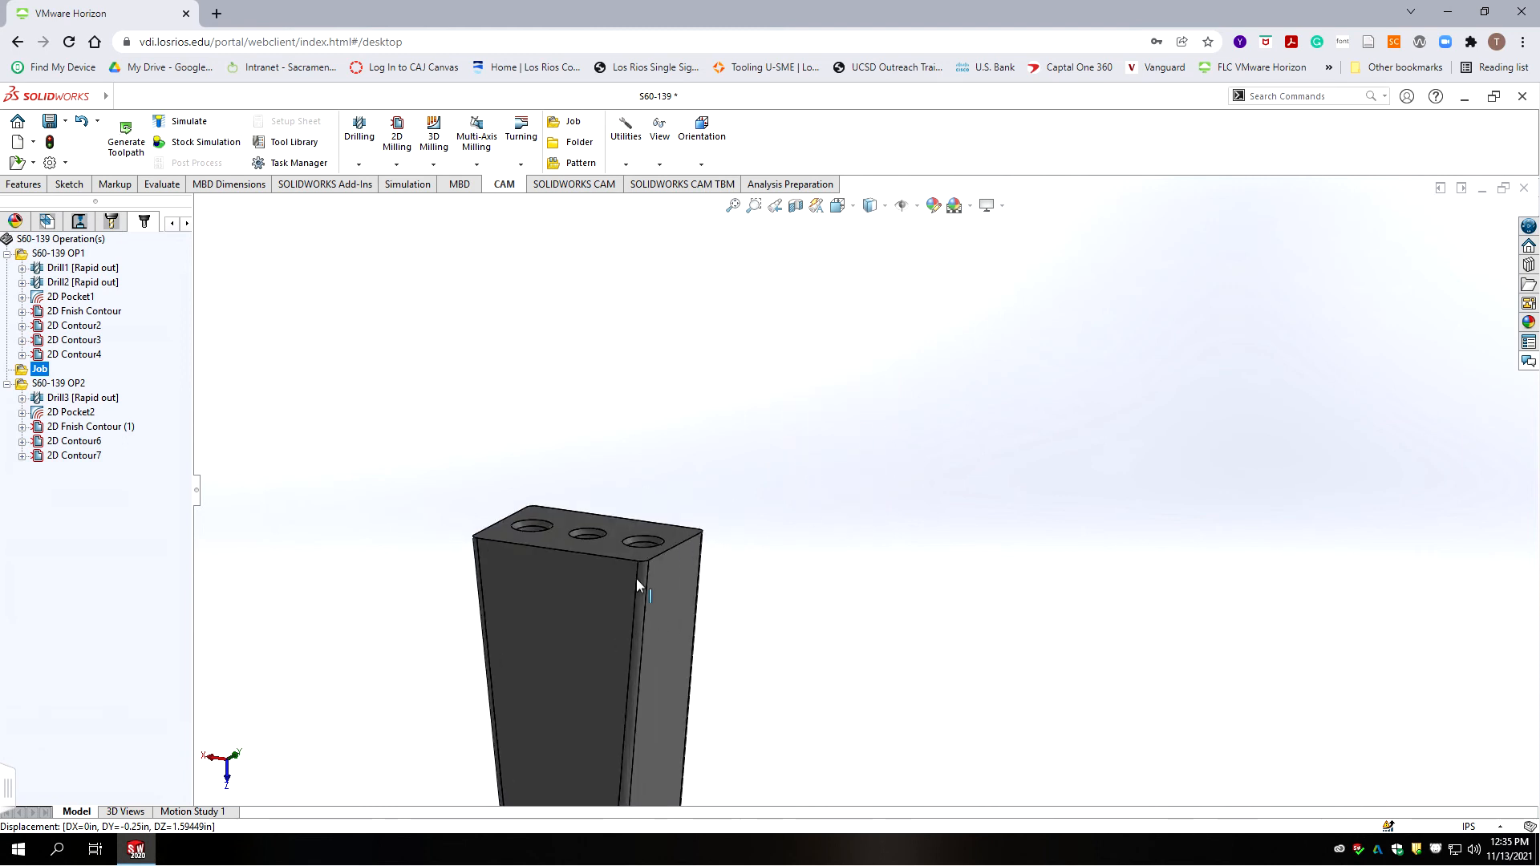
scroll(636, 579, "up", 2)
scroll(710, 547, "down", 2)
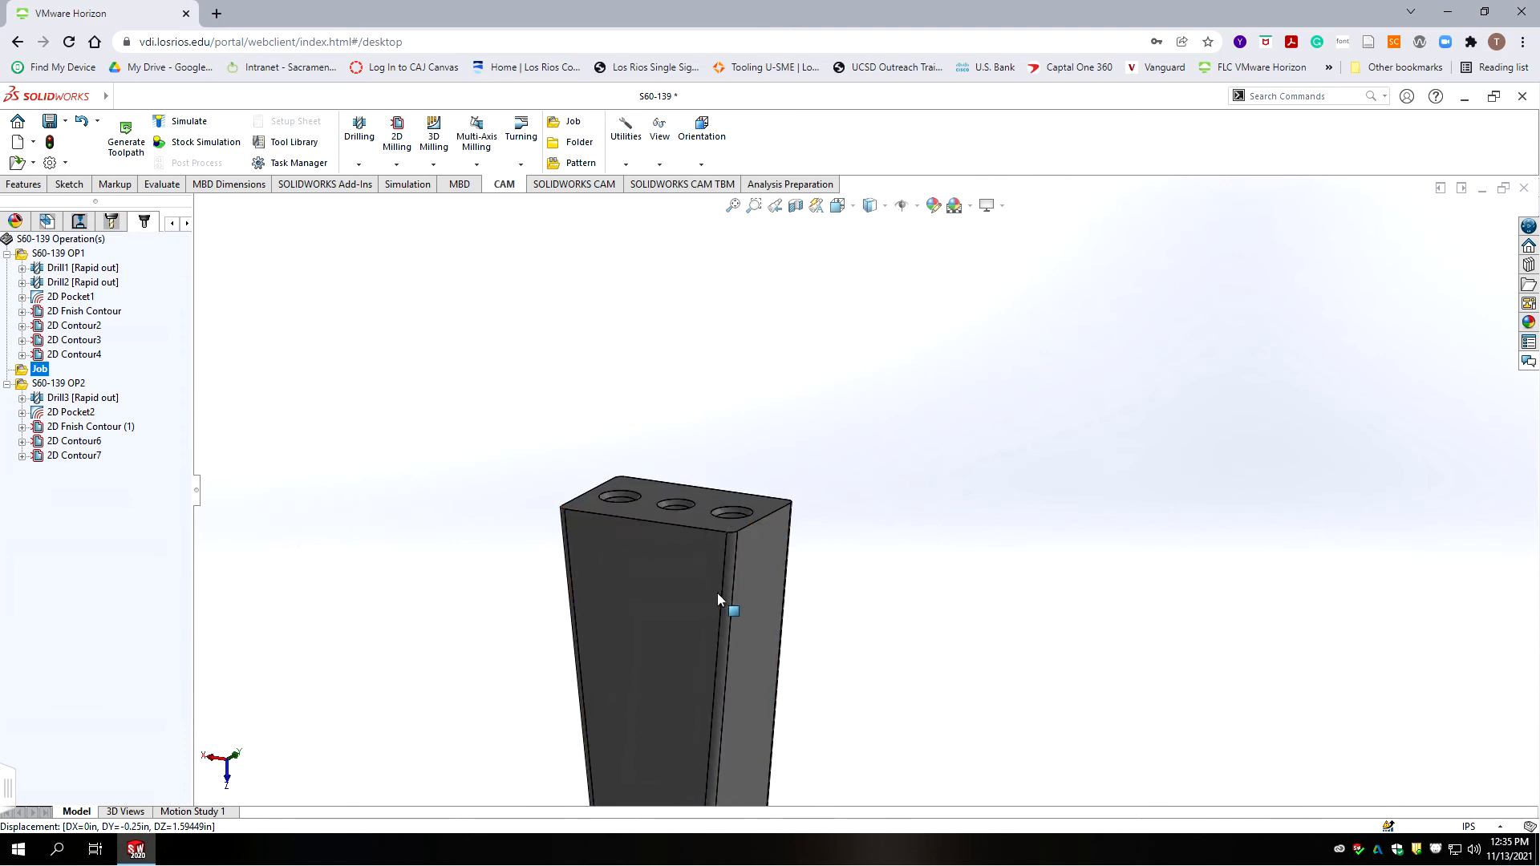
scroll(720, 597, "up", 2)
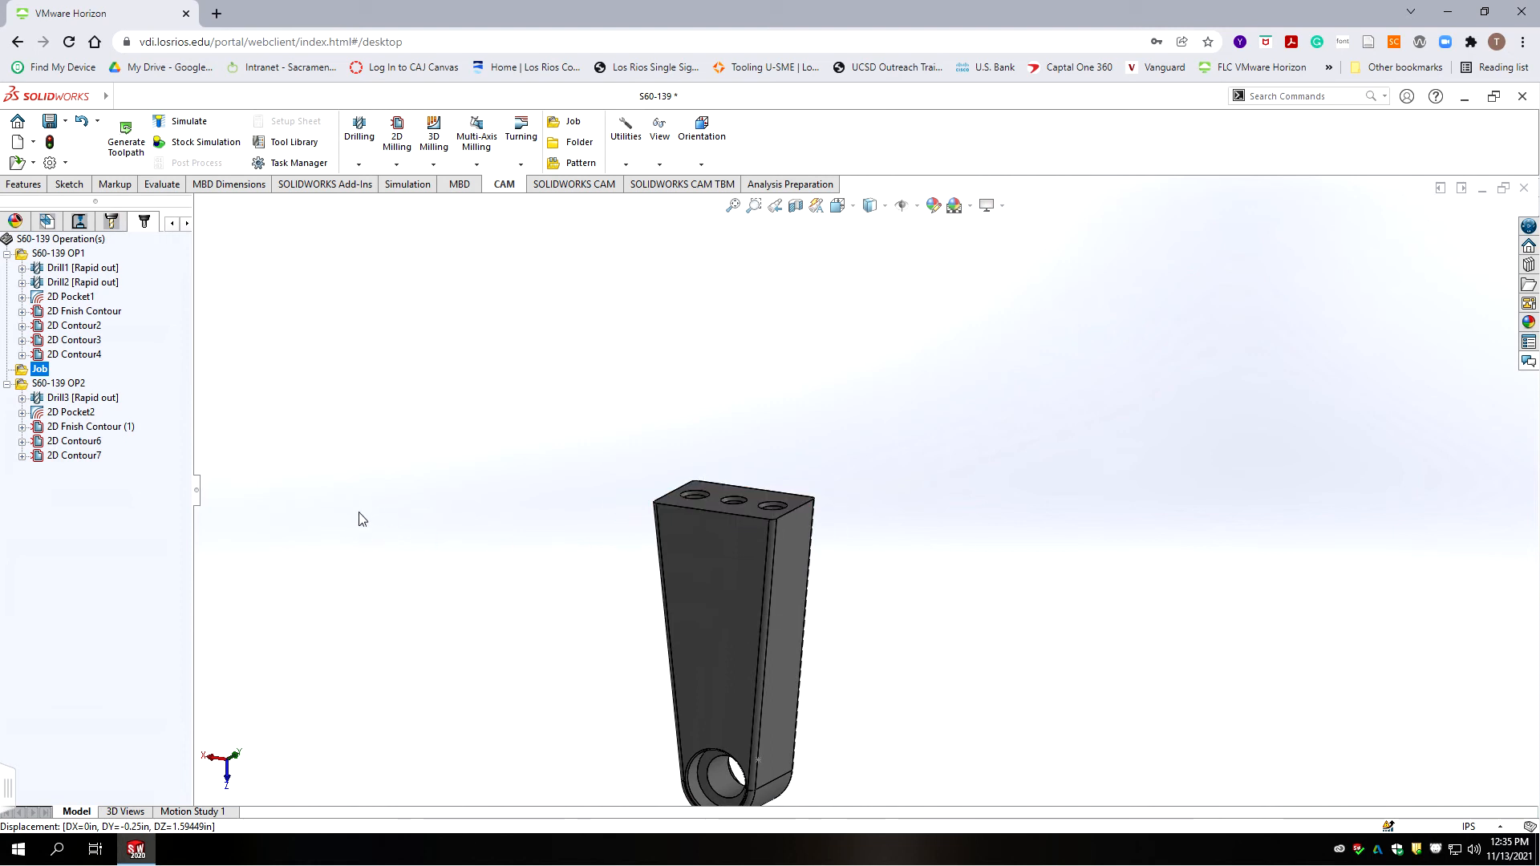
- Rename the newly created job as S60-139 OP3
left_click(37, 372)
left_click(41, 372)
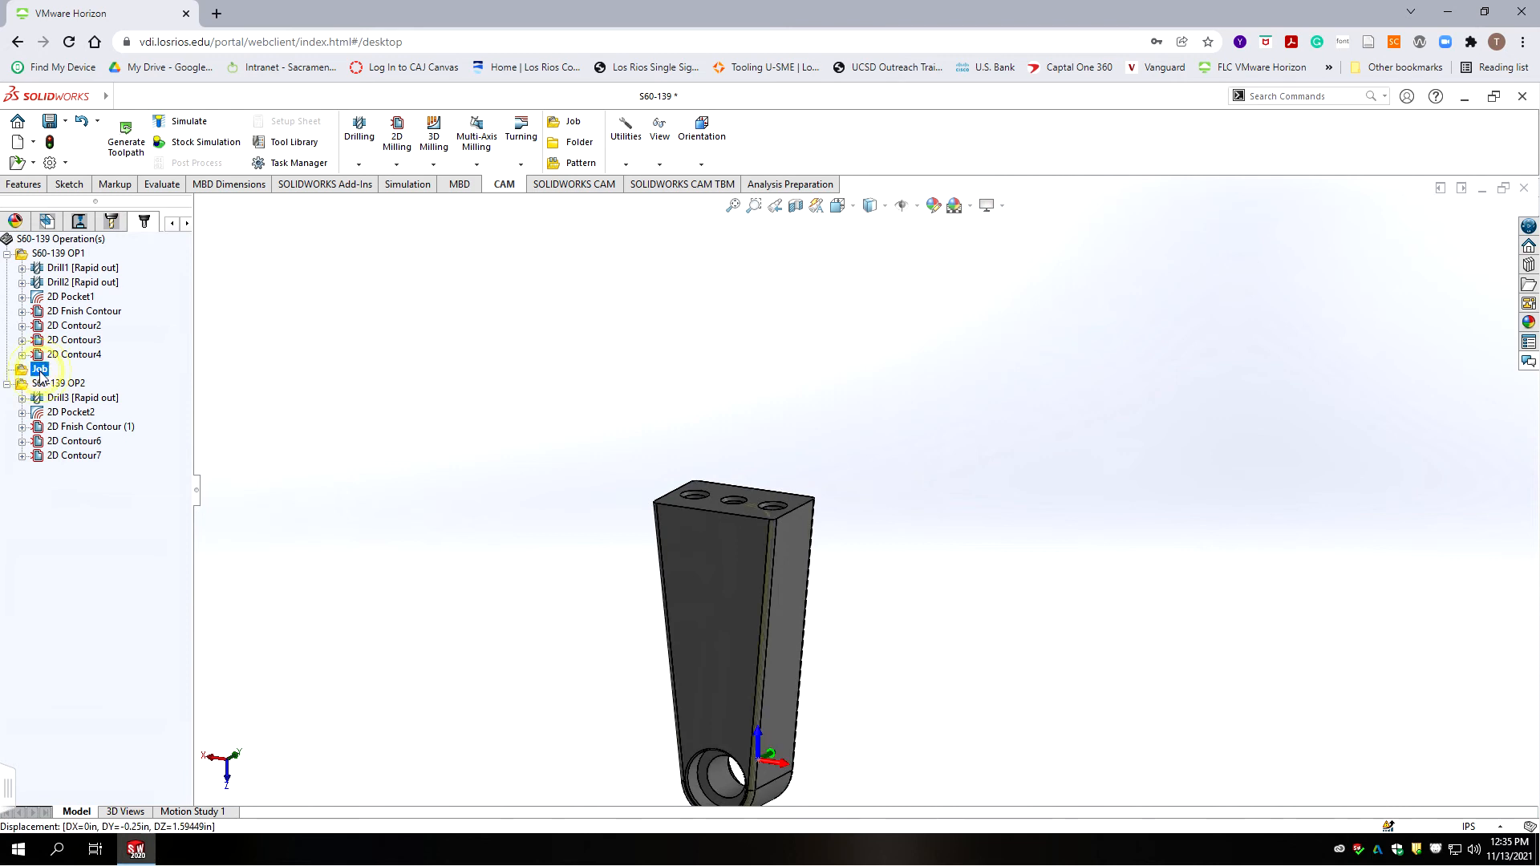
right_click(40, 373)
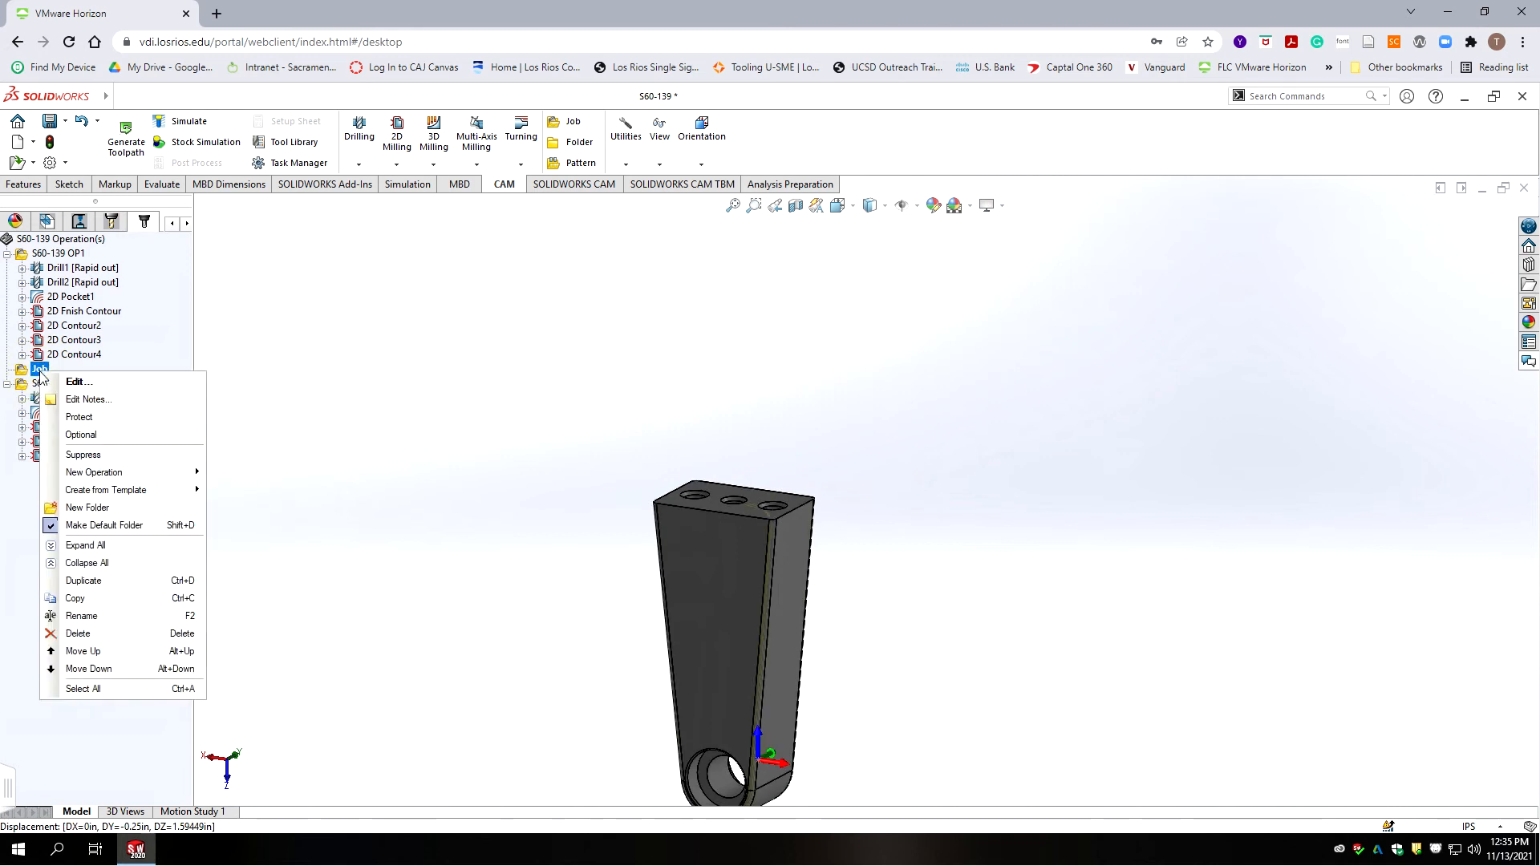
left_click(40, 369)
left_click(39, 370)
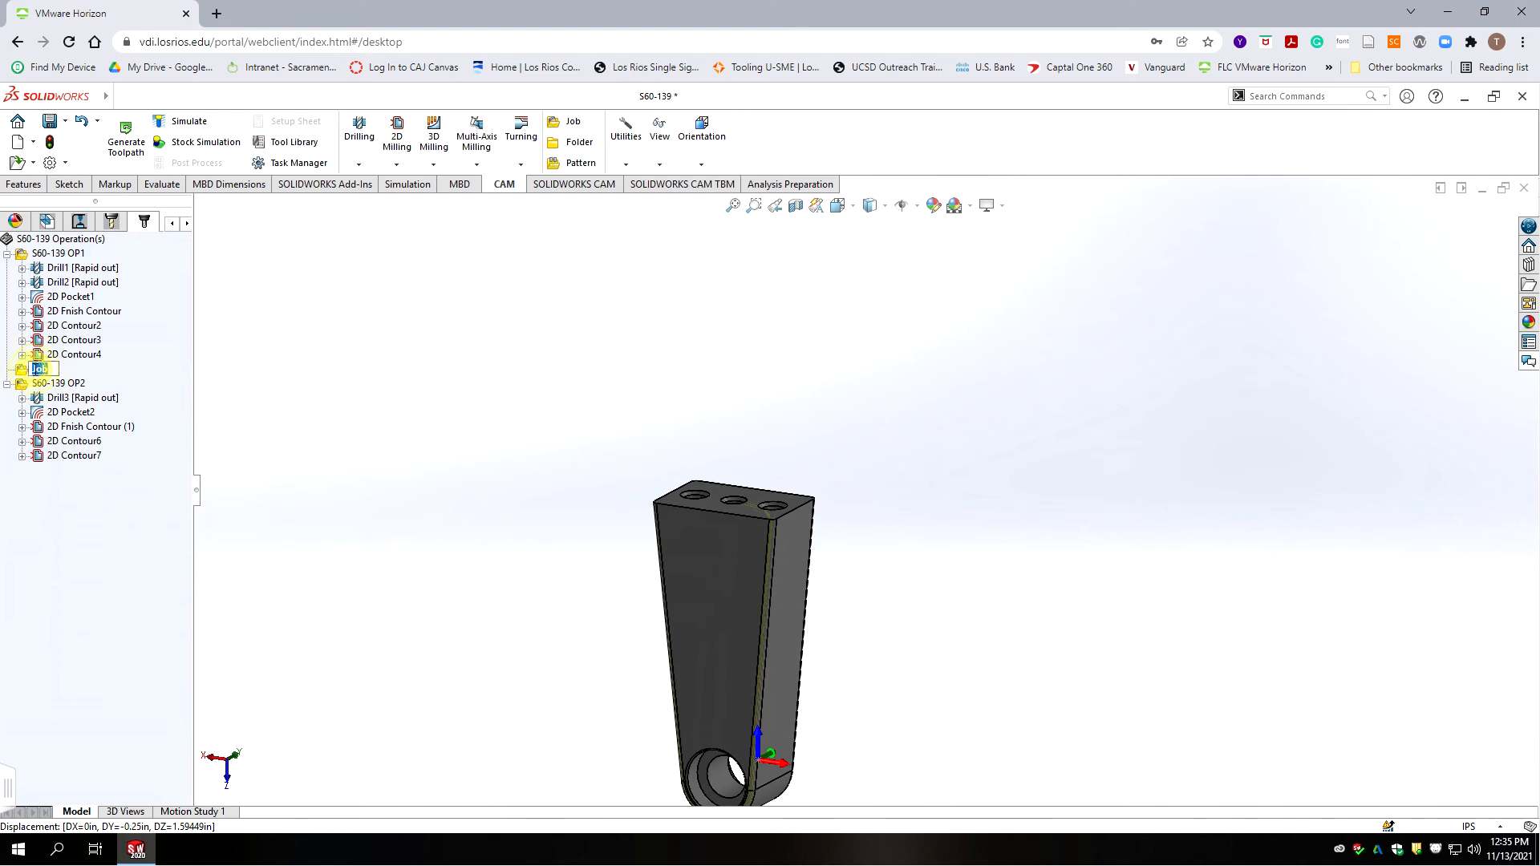
type("S60-139 OP3")
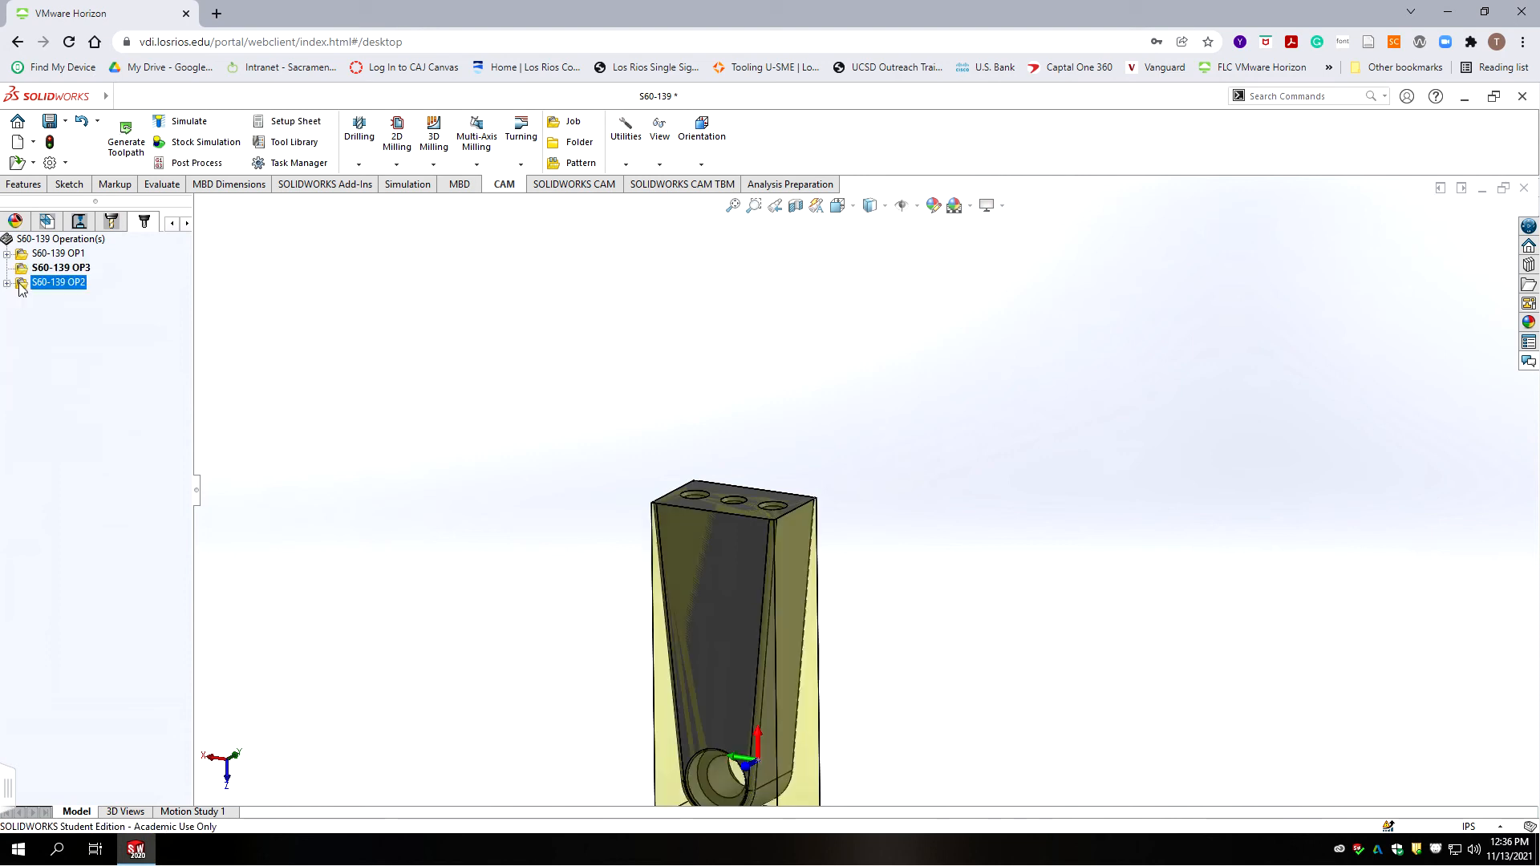
- Reorder the jobs so S60-139 OP2 comes before S60-139 OP3, and expand the OP1 and OP2 jobs
left_click_drag(19, 283, 23, 267)
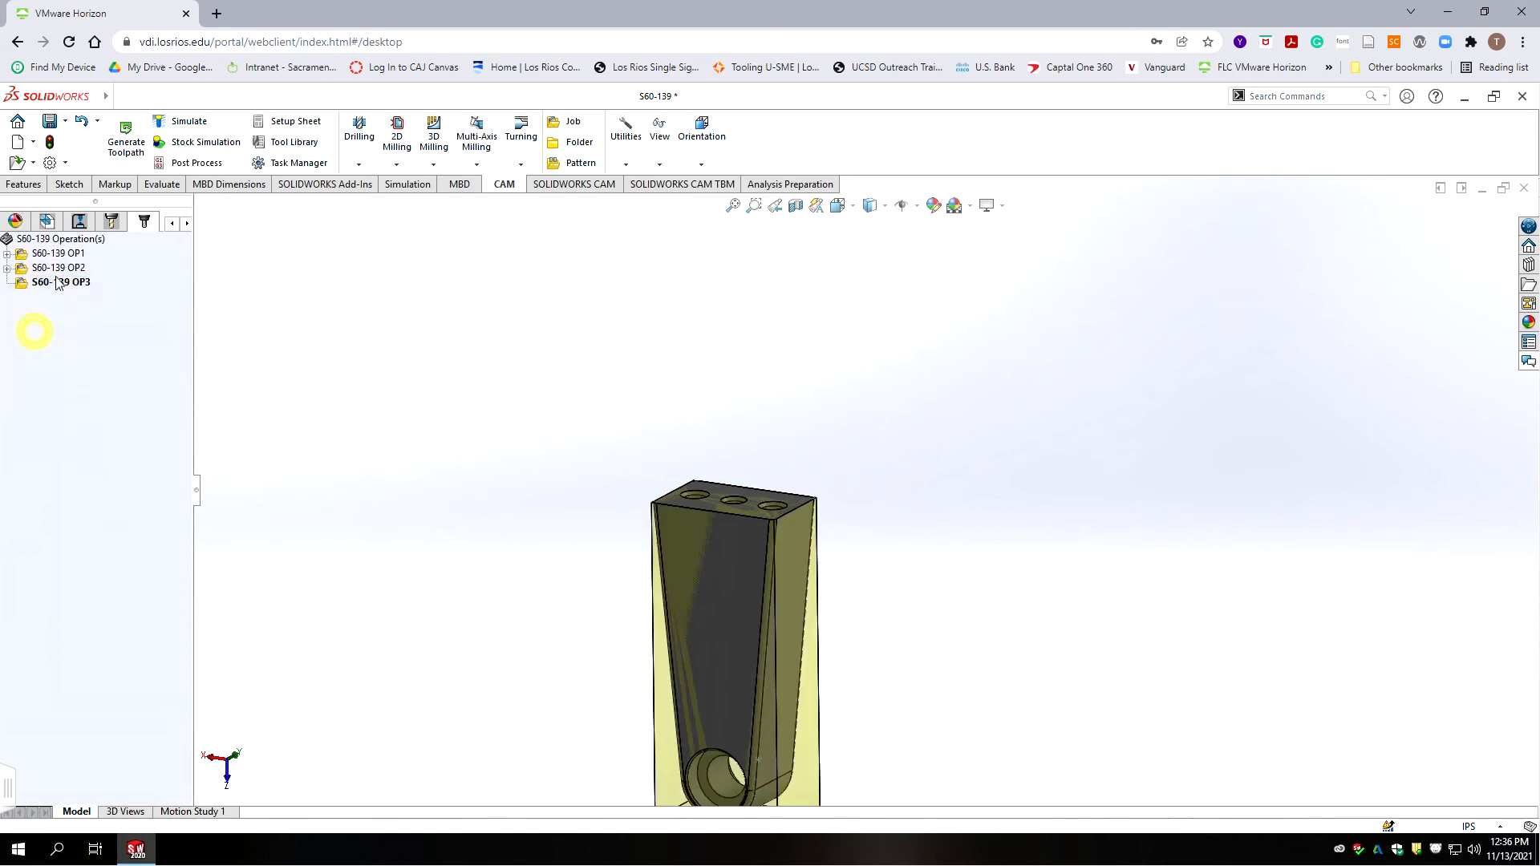
left_click(25, 284)
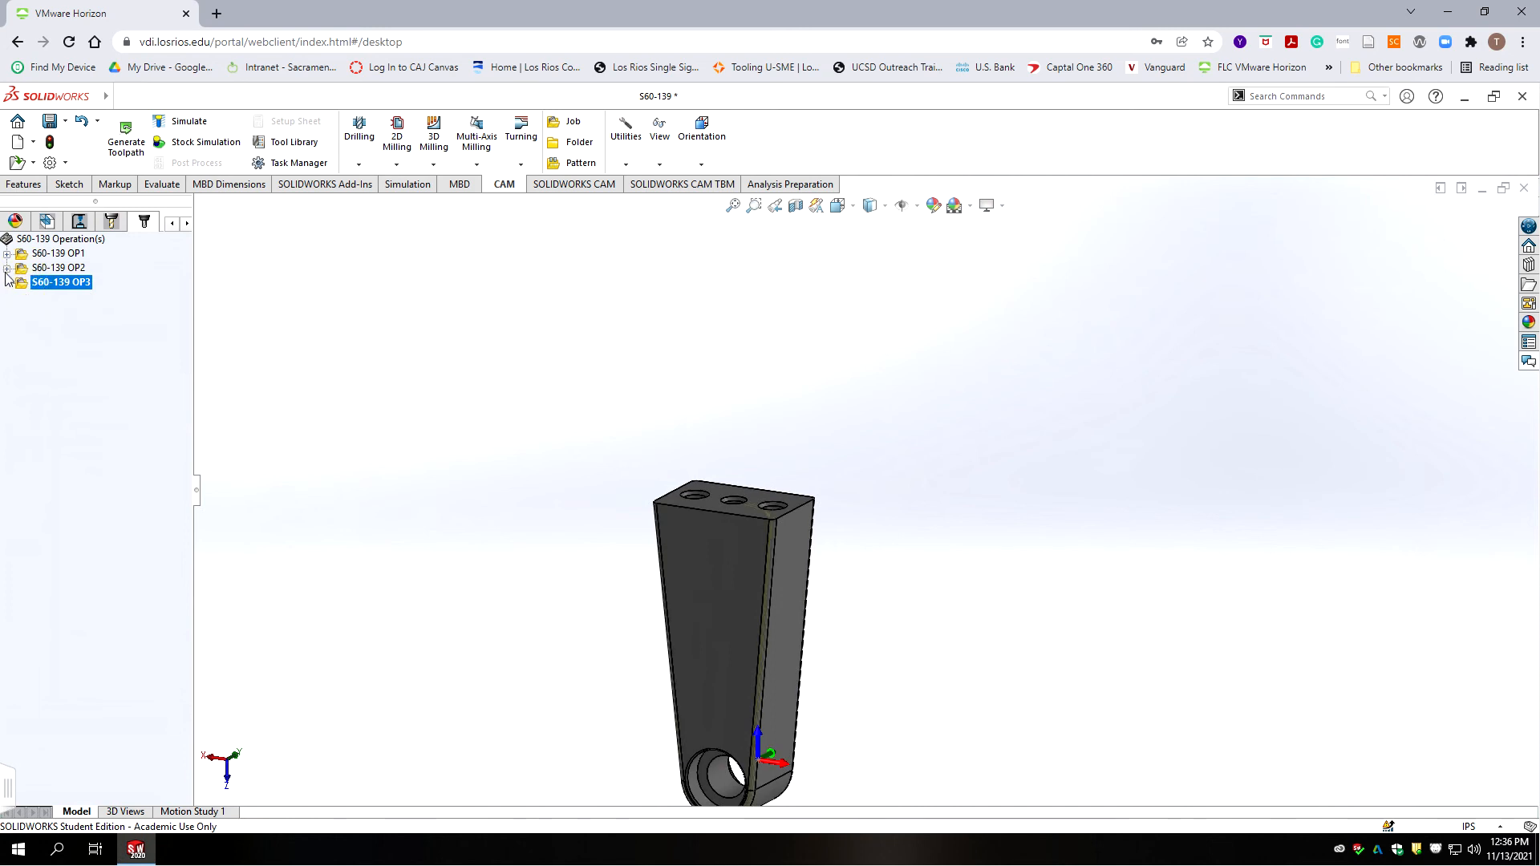
left_click(7, 268)
left_click(8, 254)
left_click(52, 569)
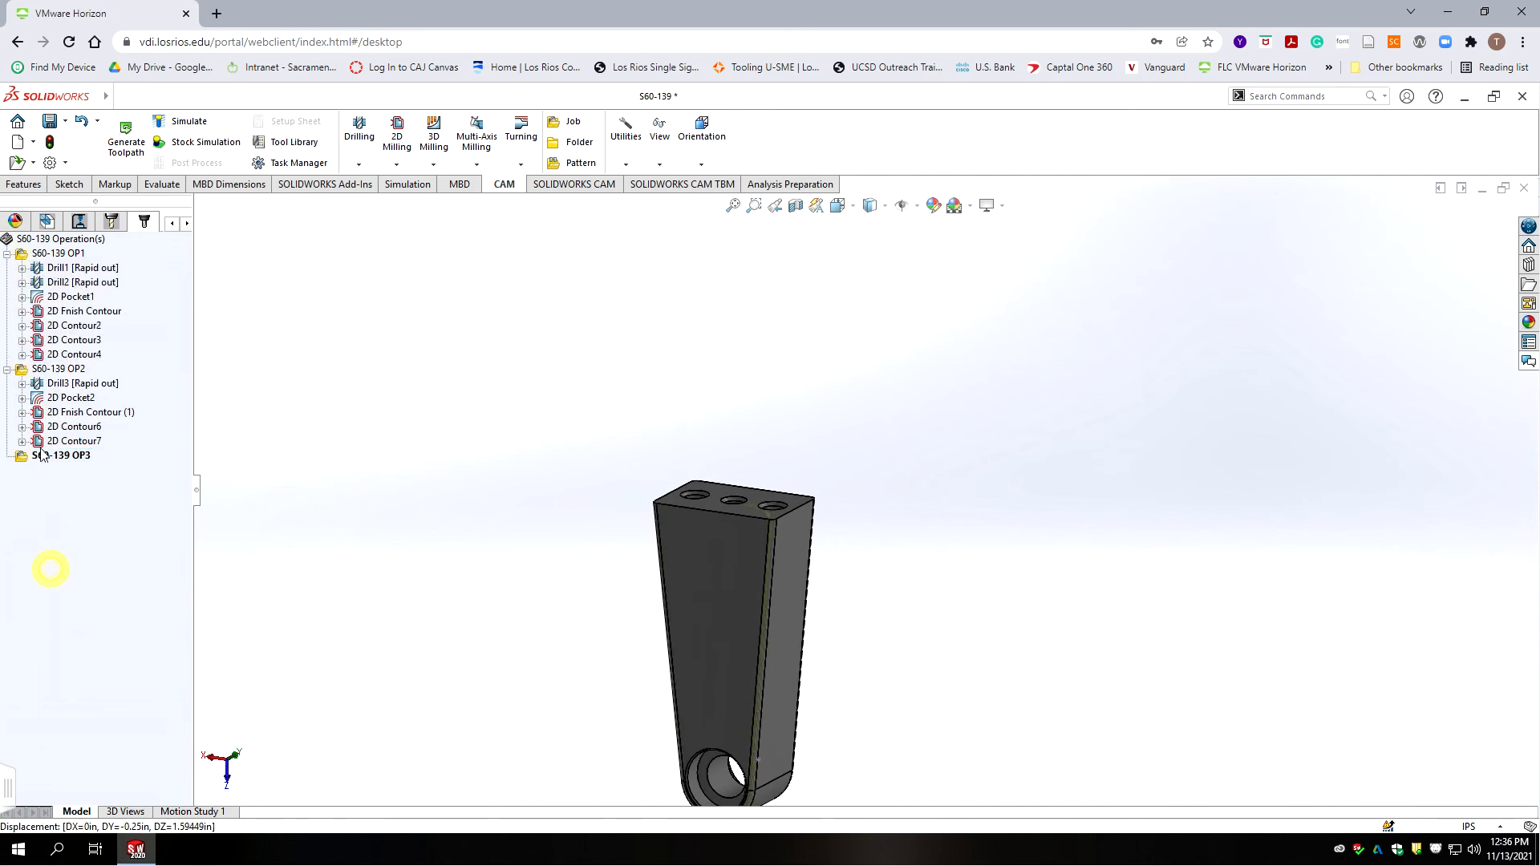
- Add a Drill operation to the OP3 job using the #6 1/2" 90° spot drill on the two outer holes of the end face
left_click(58, 455)
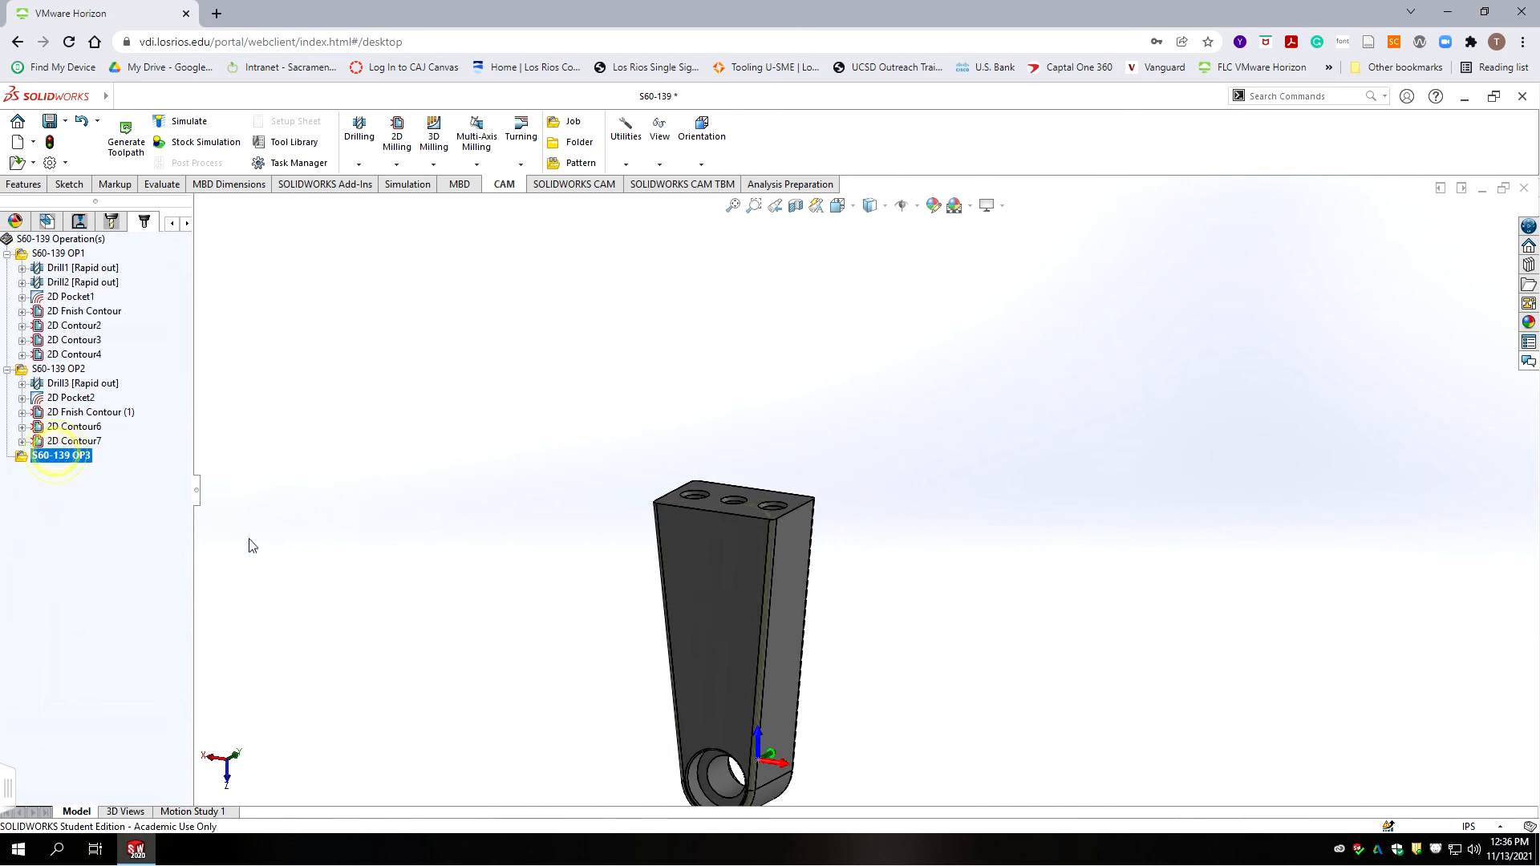
scroll(830, 547, "up", 2)
scroll(874, 513, "down", 4)
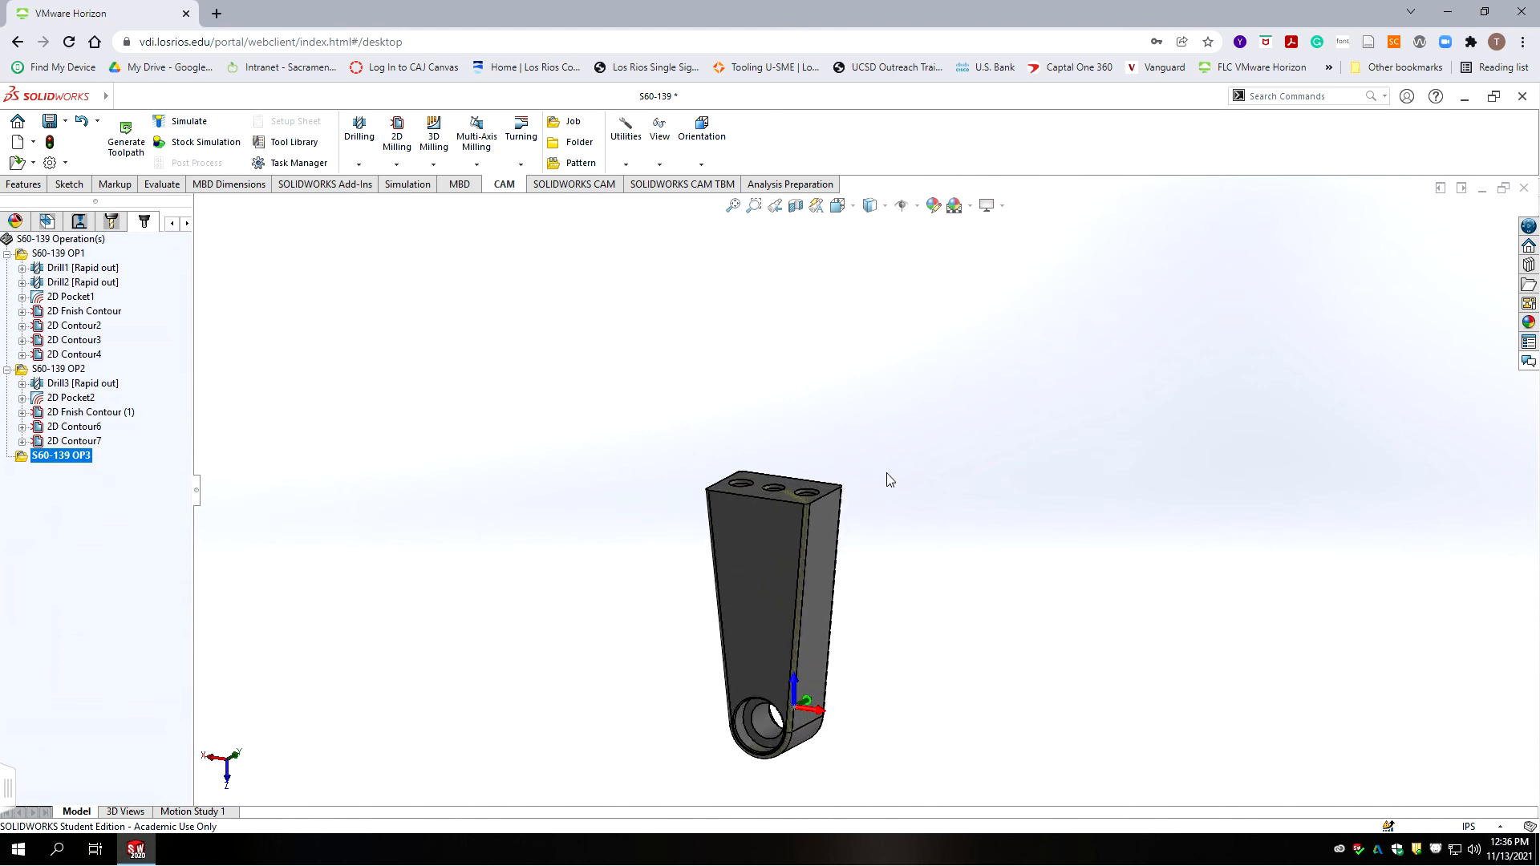
scroll(920, 414, "down", 1)
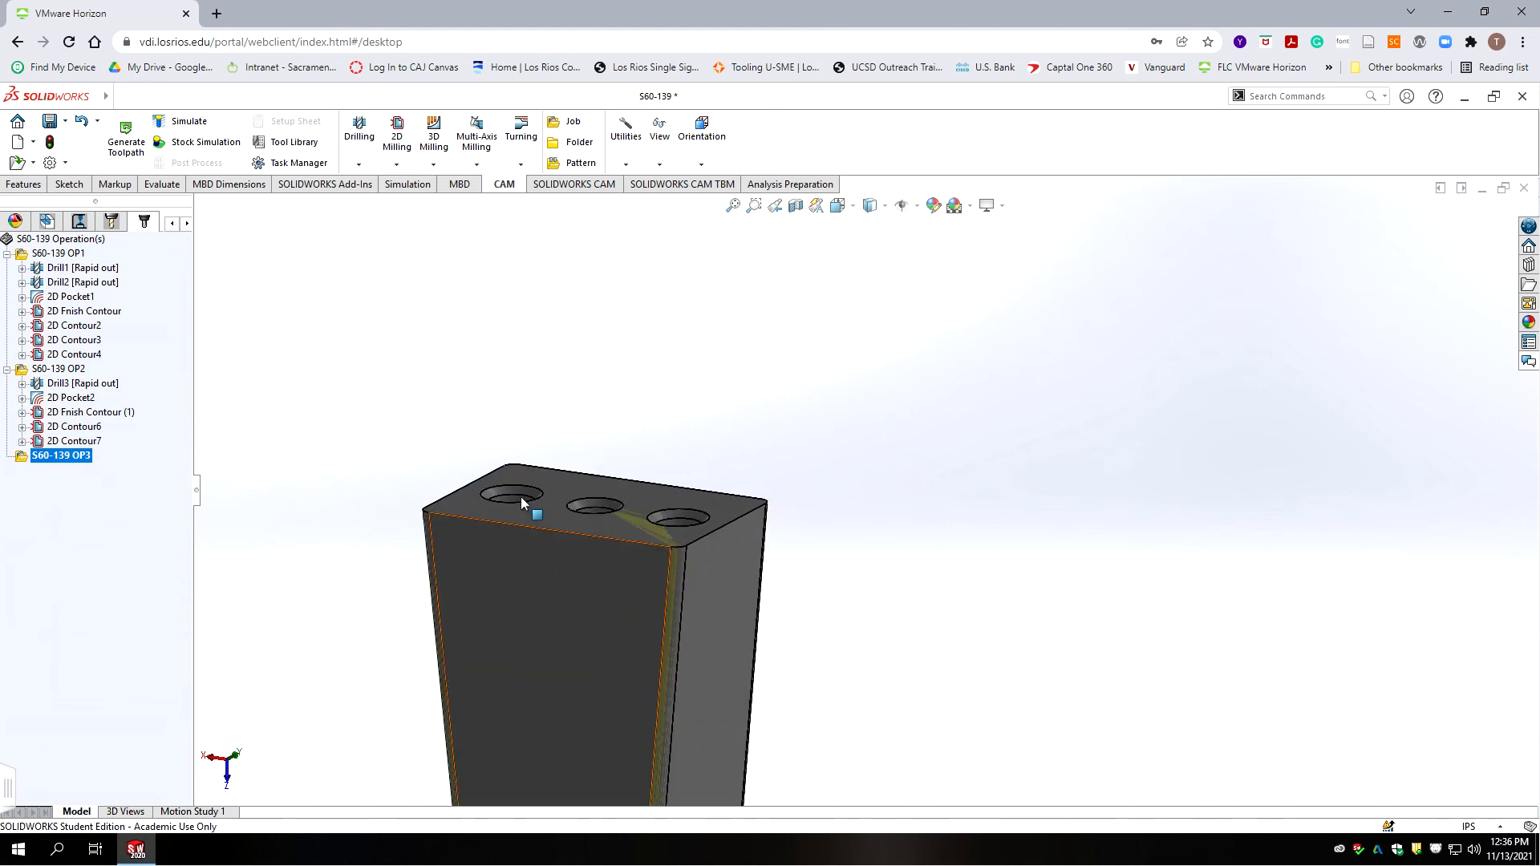
scroll(869, 505, "up", 4)
scroll(877, 506, "down", 5)
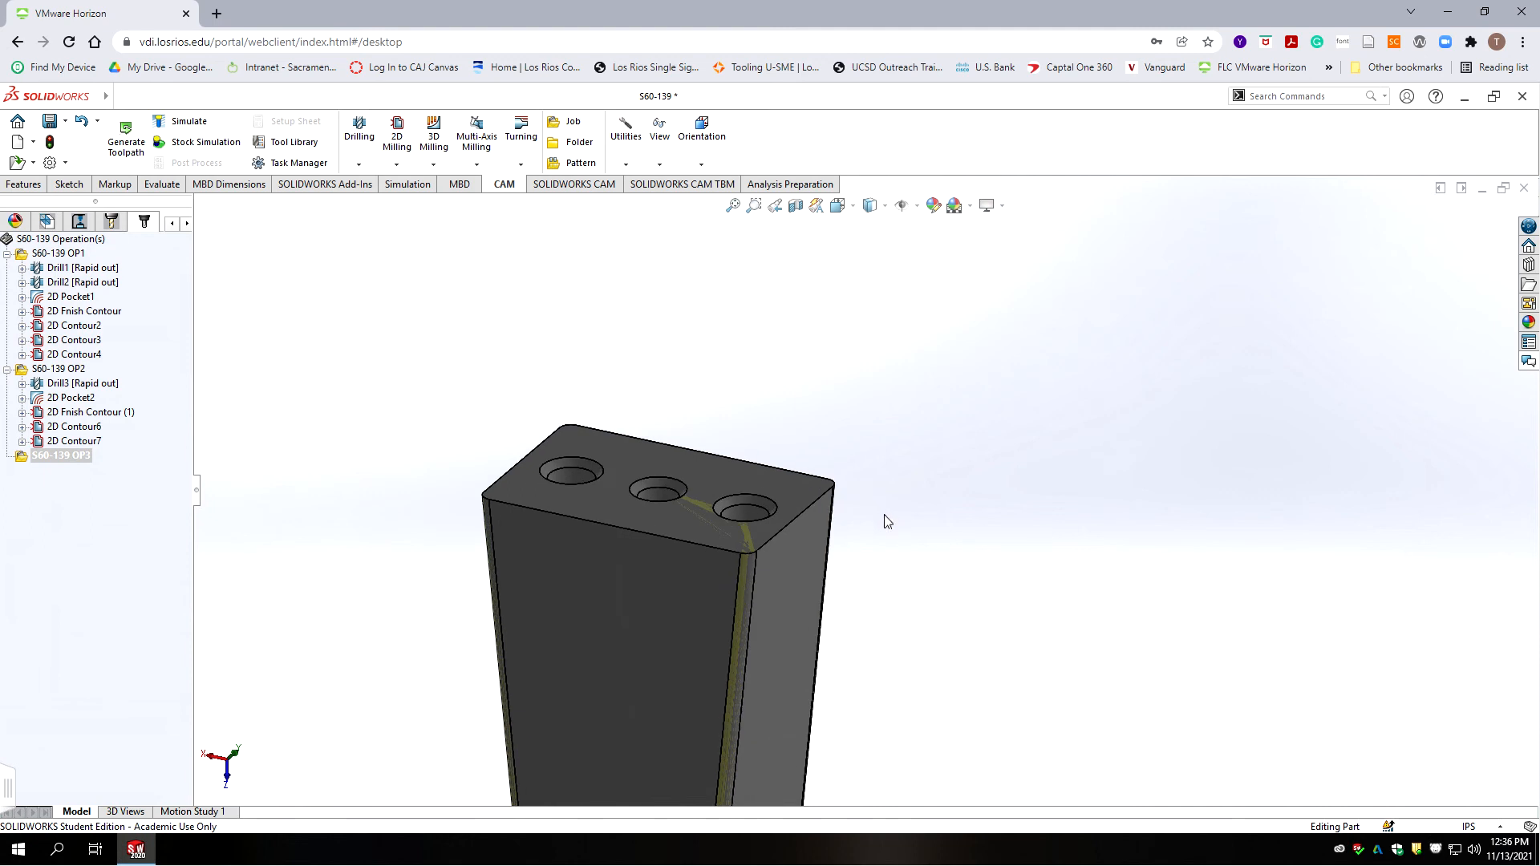
left_click(56, 469)
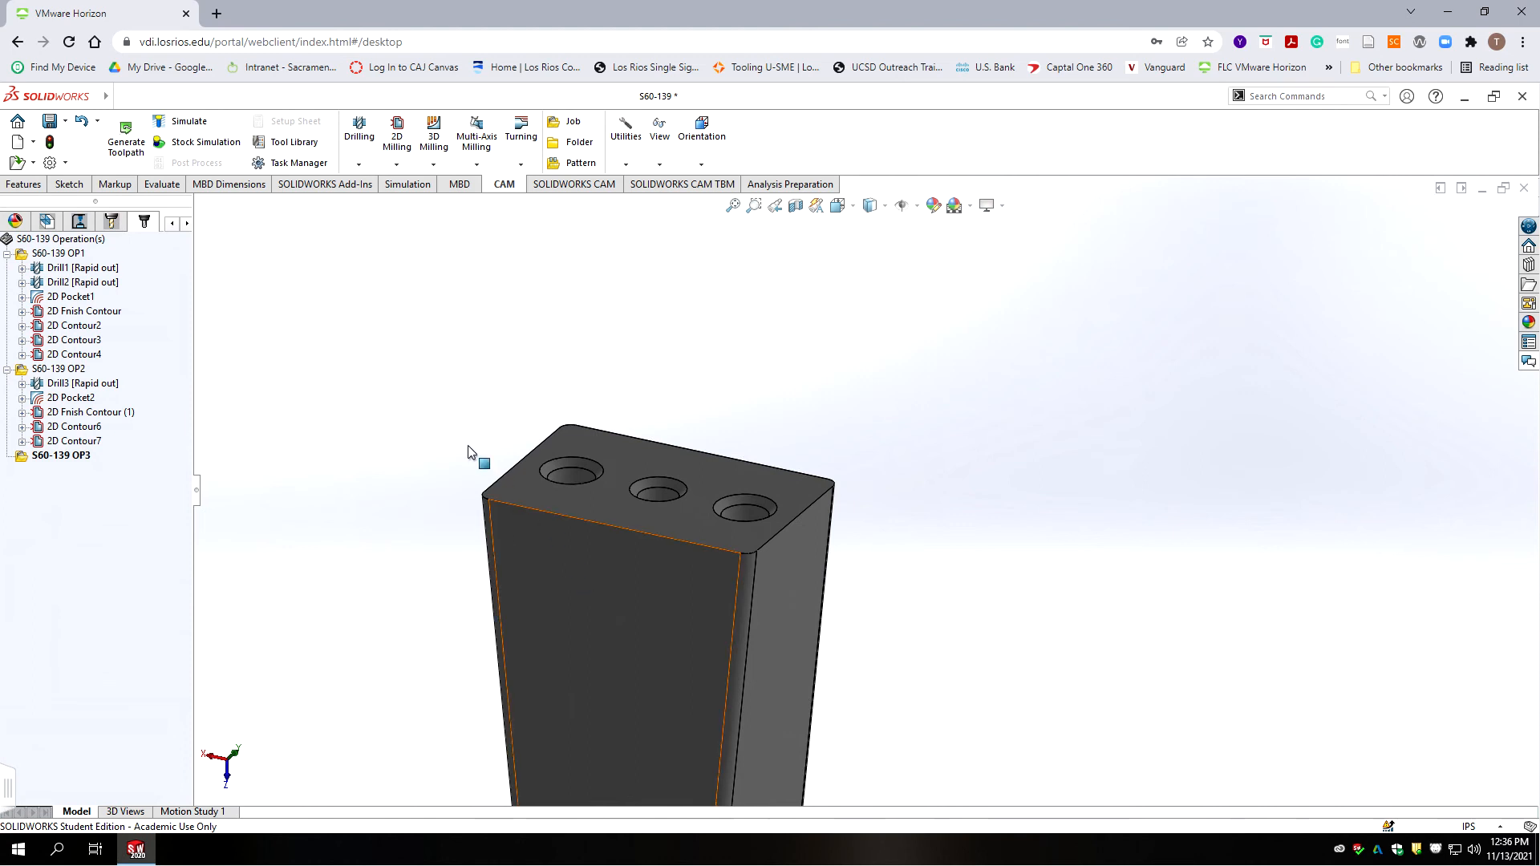
left_click(359, 164)
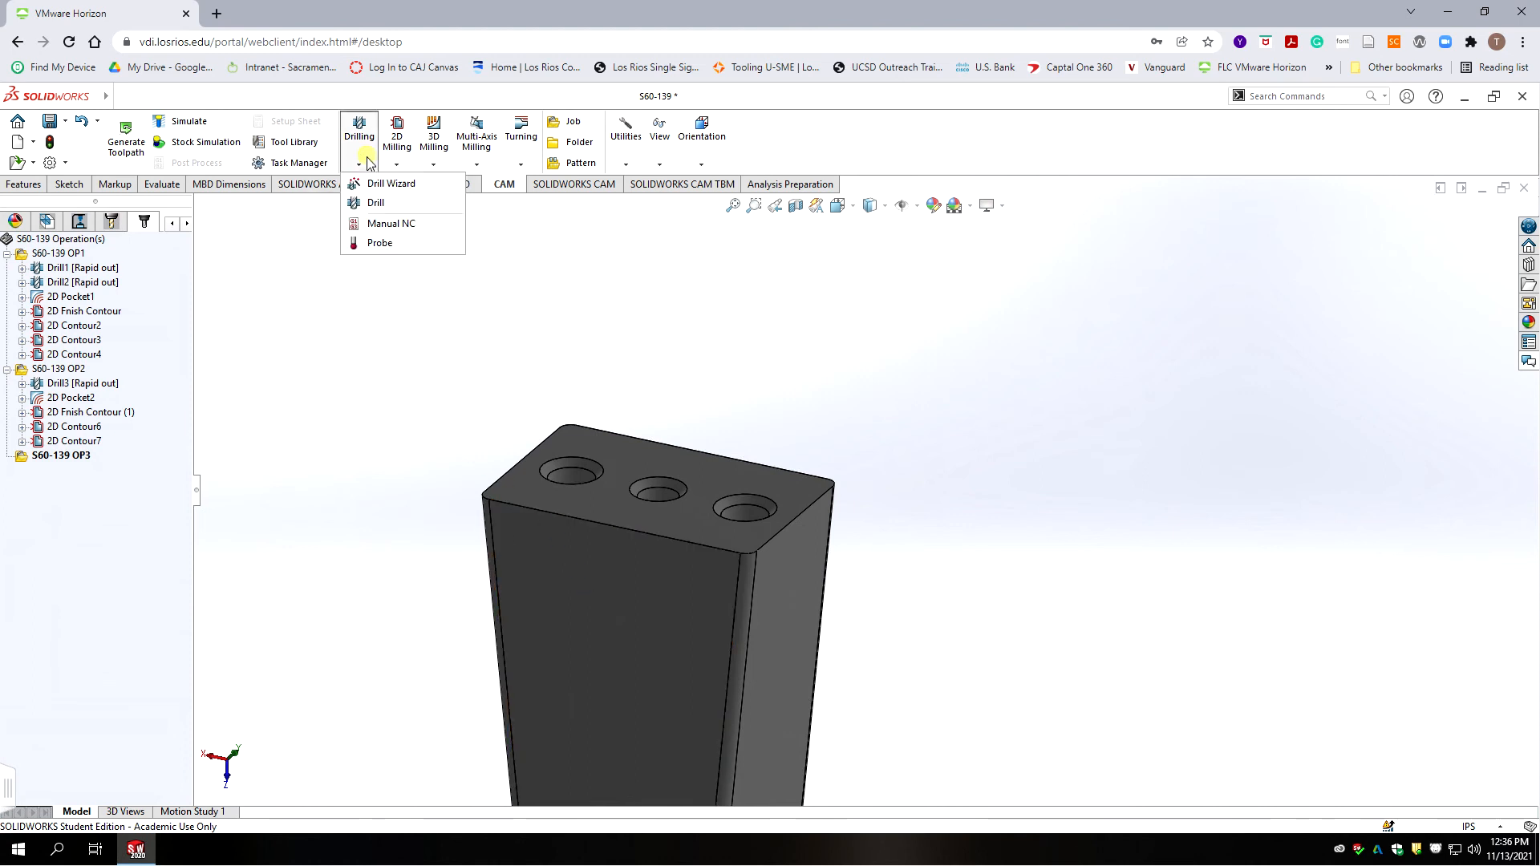
left_click(375, 203)
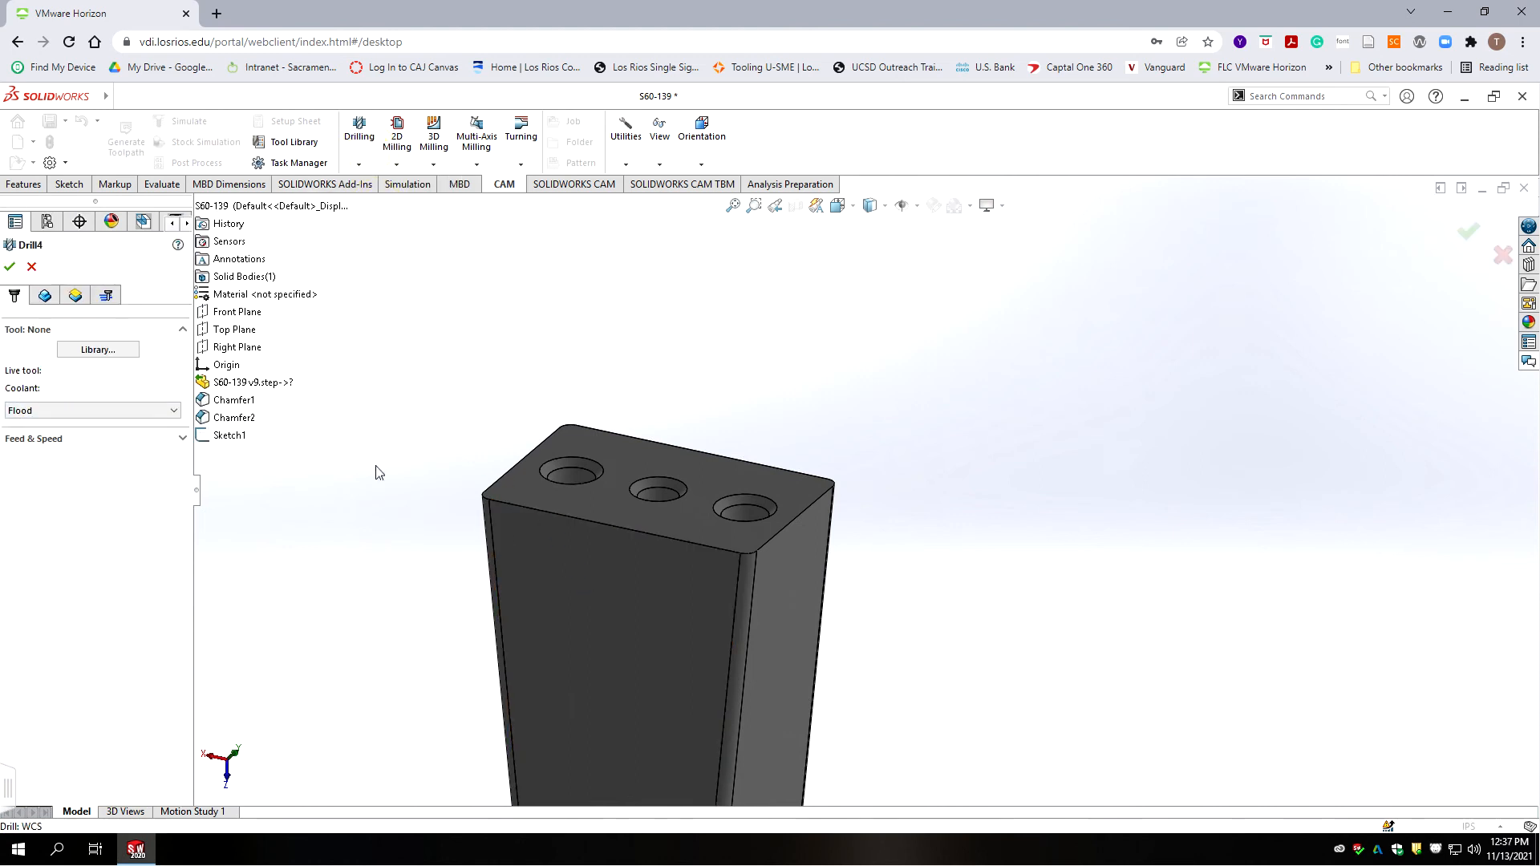
left_click(98, 349)
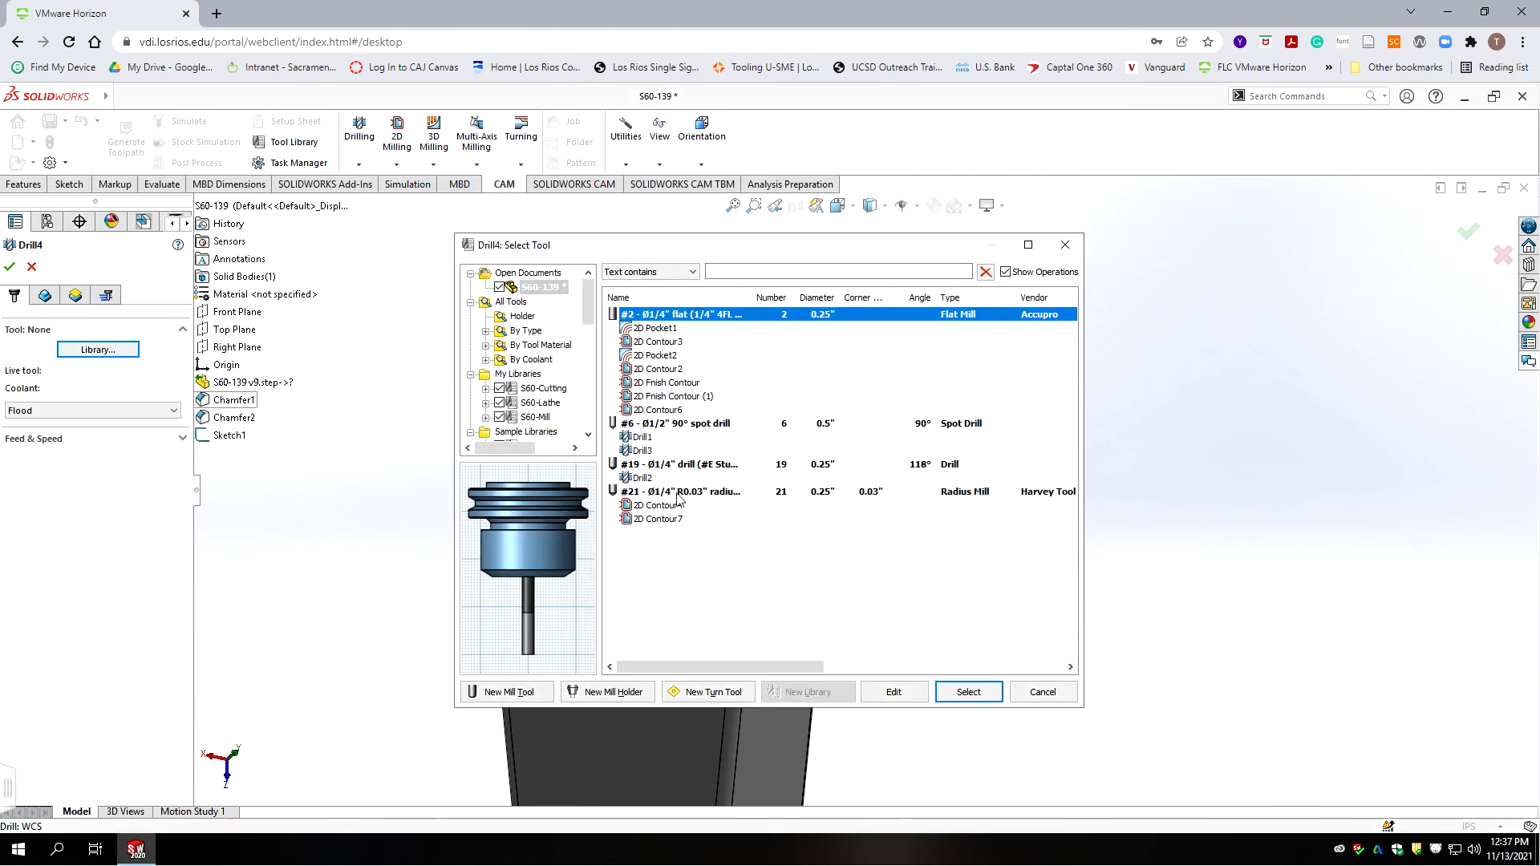
left_click(670, 425)
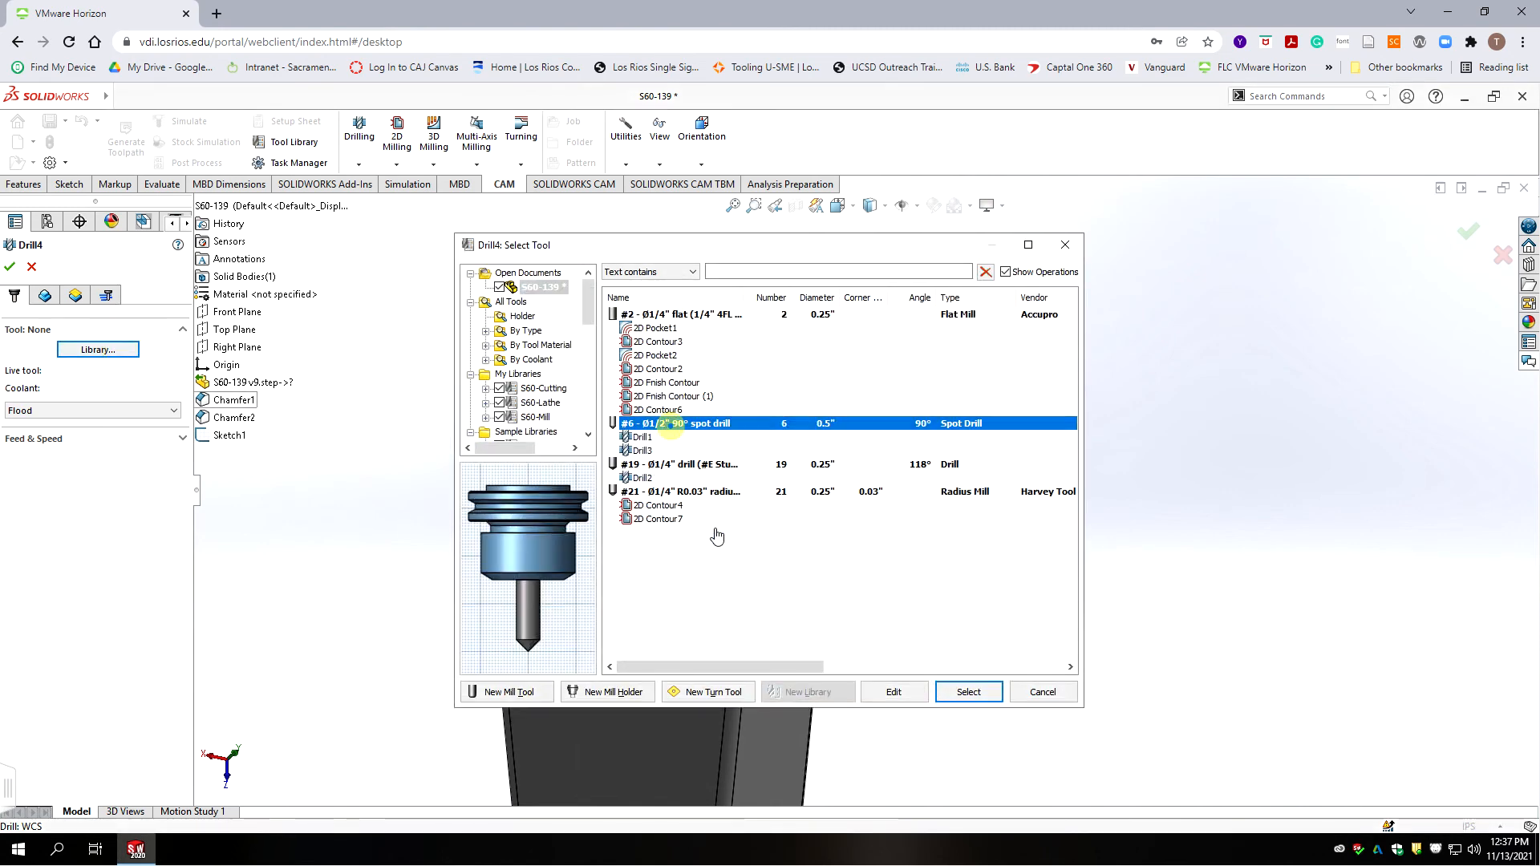
left_click(970, 691)
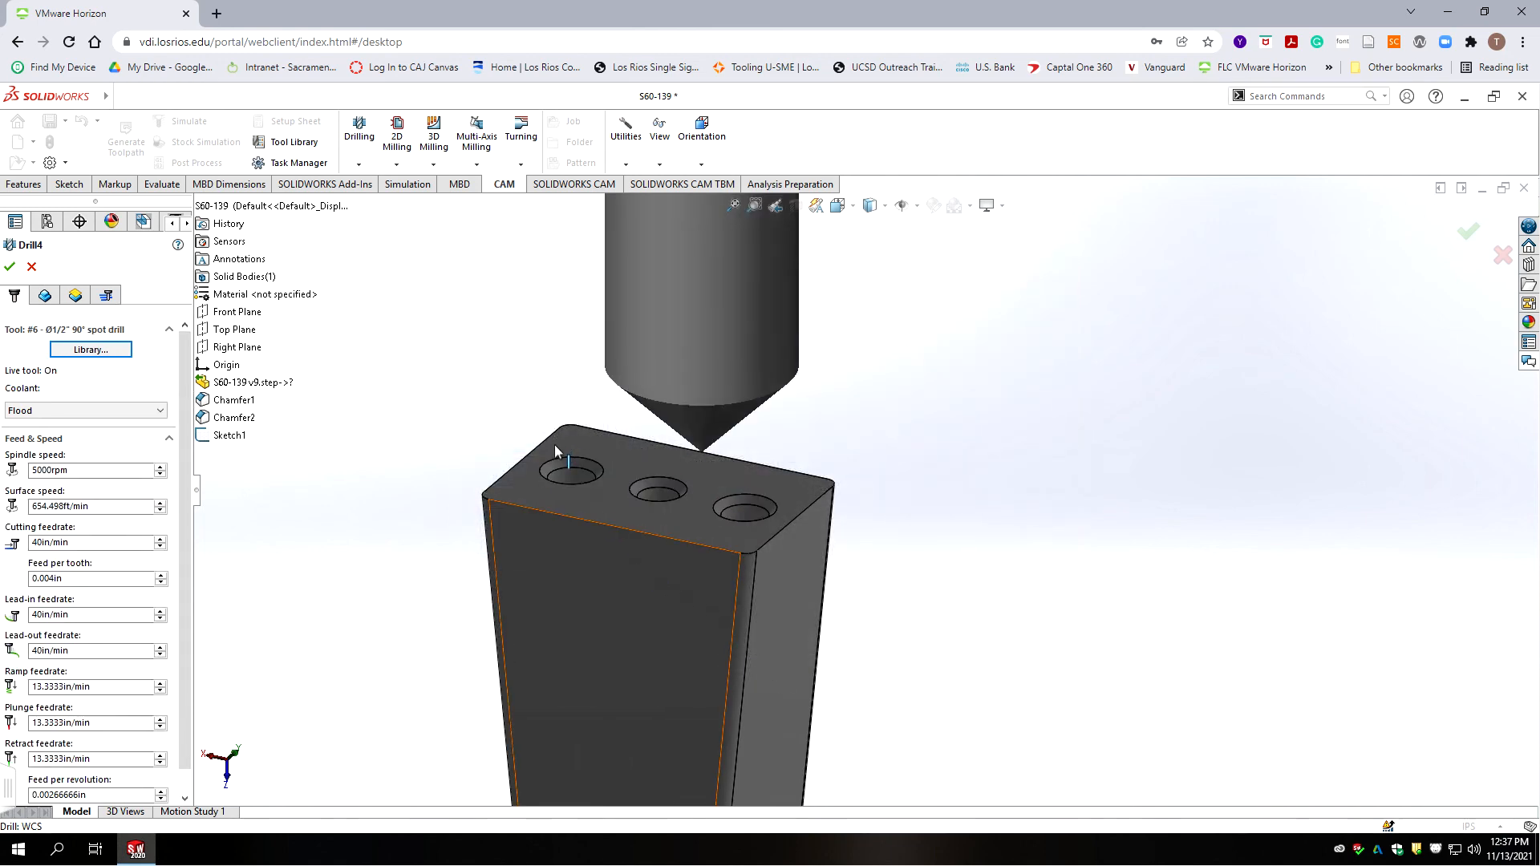
left_click(567, 469)
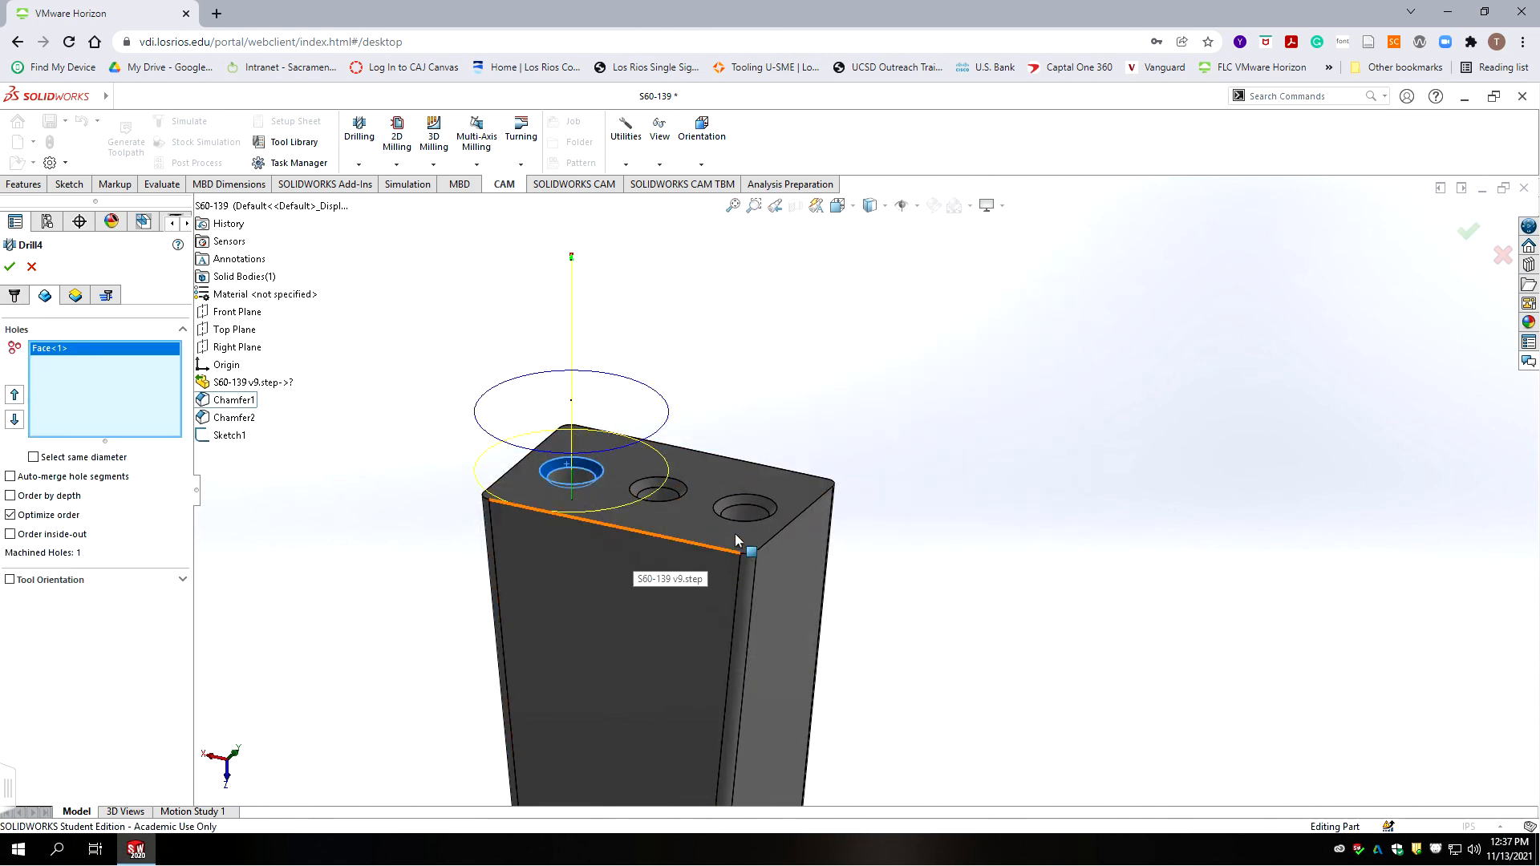
left_click(746, 506)
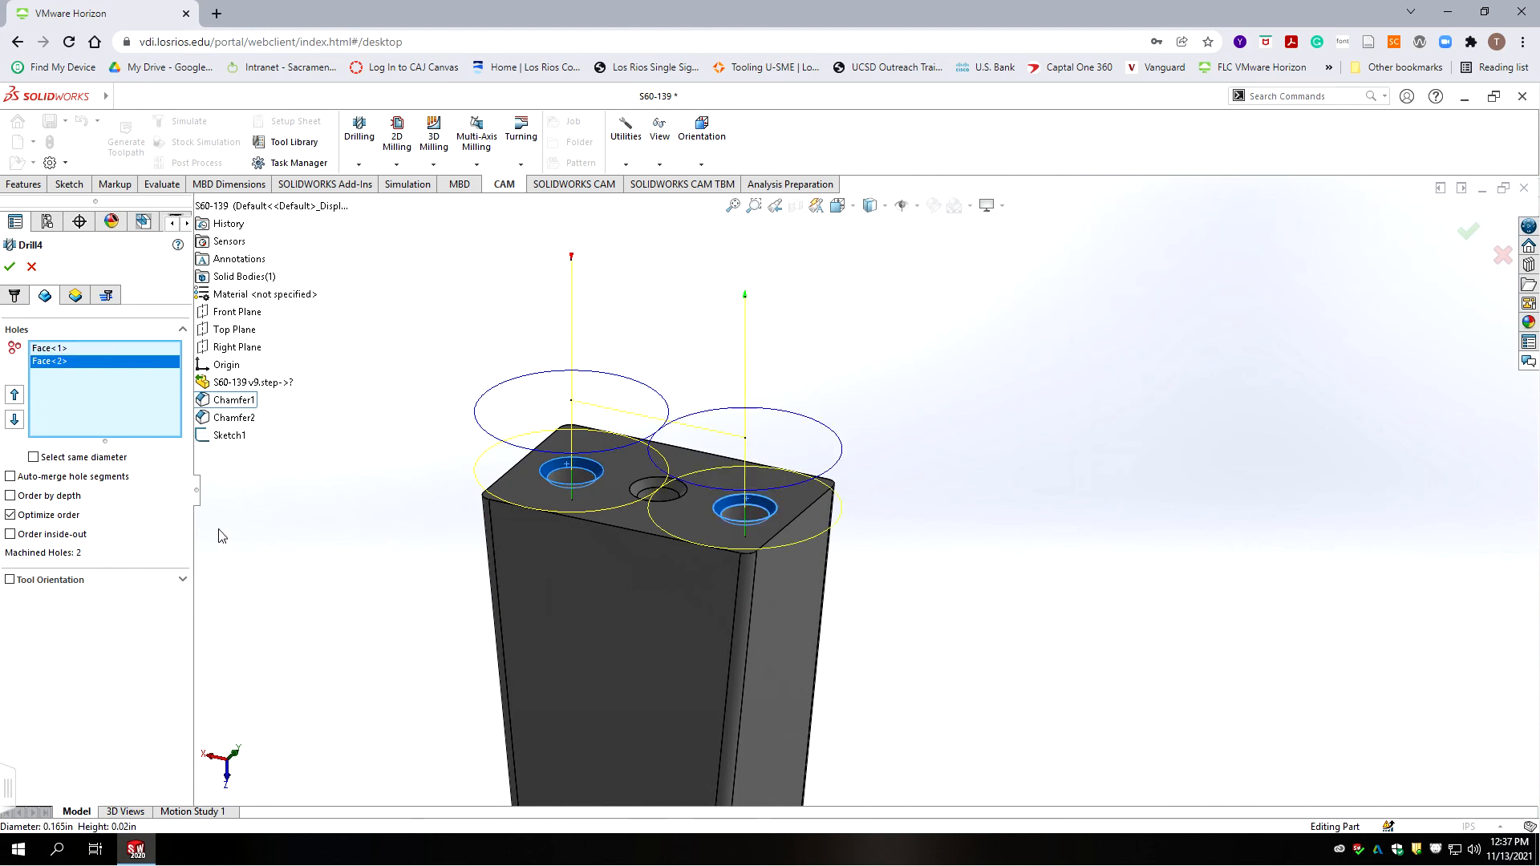
- Measure an outer hole's diameter and set the drill's bottom height to From Hole Top with an offset of -.165/2 in
left_click(75, 295)
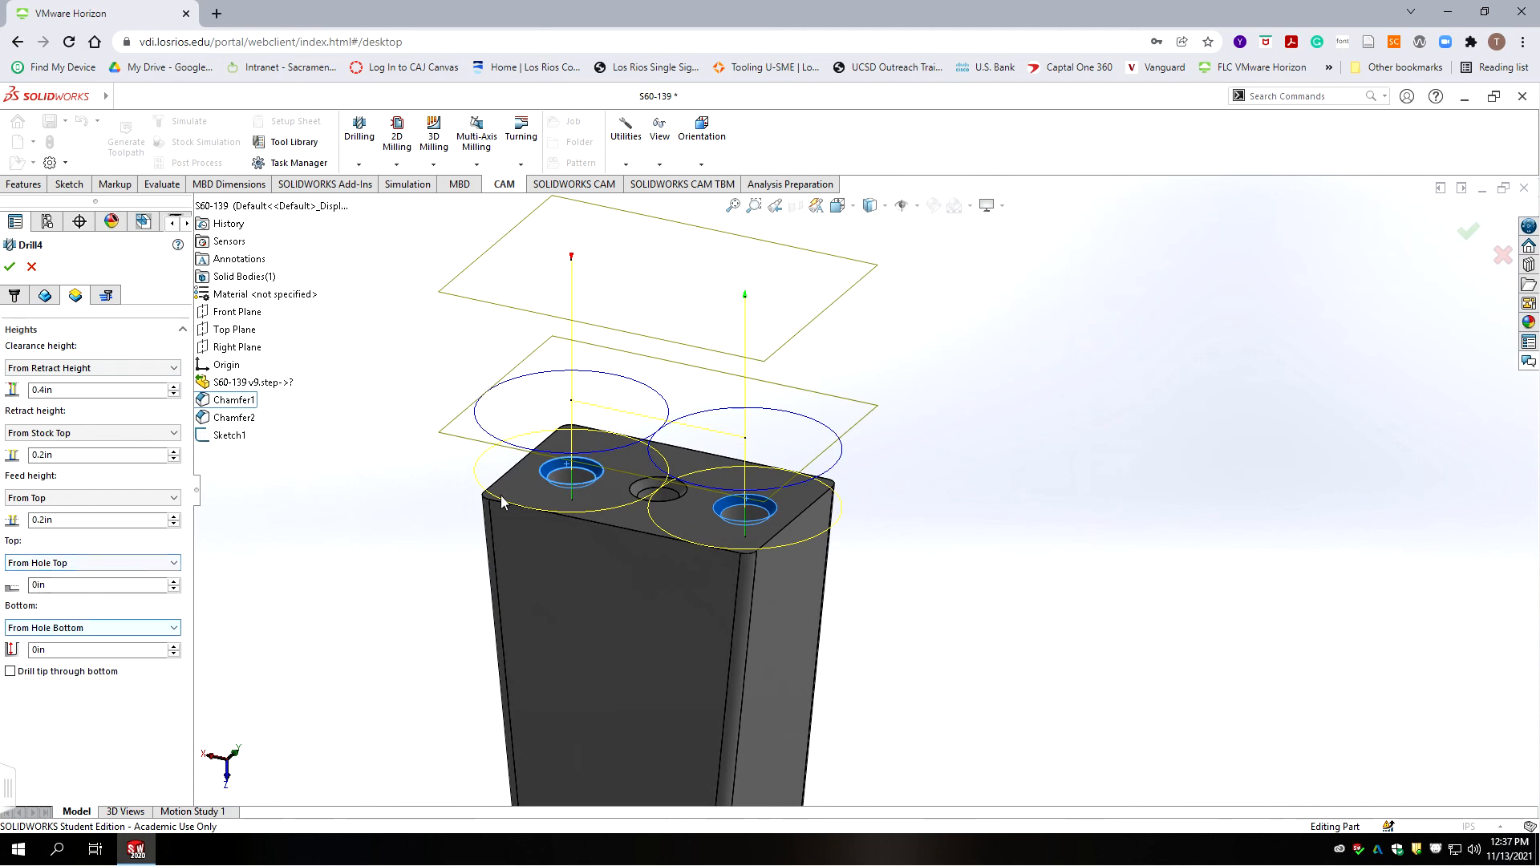
left_click(70, 628)
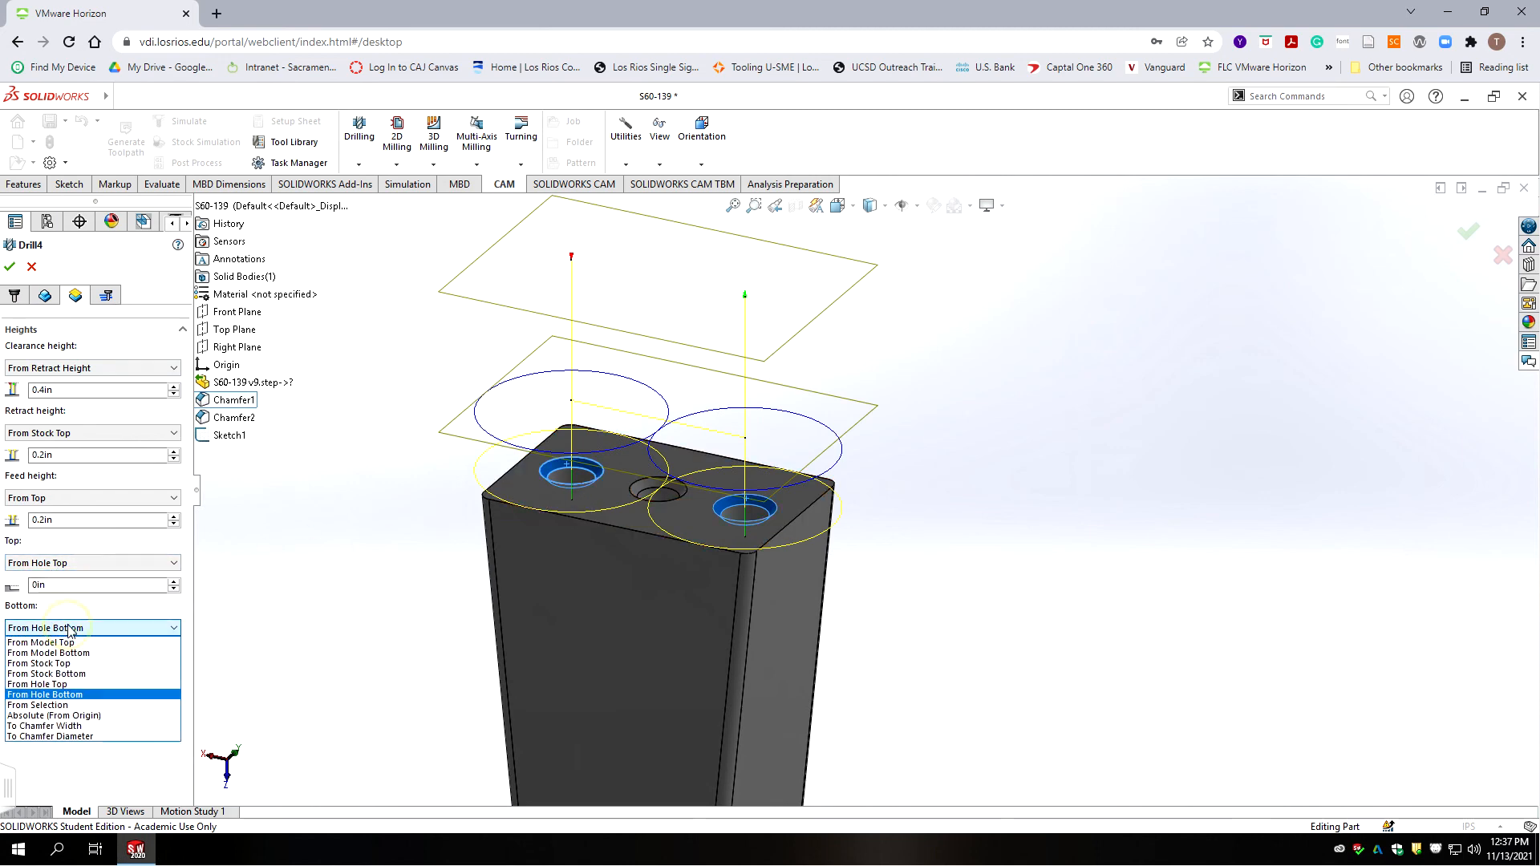
left_click(36, 684)
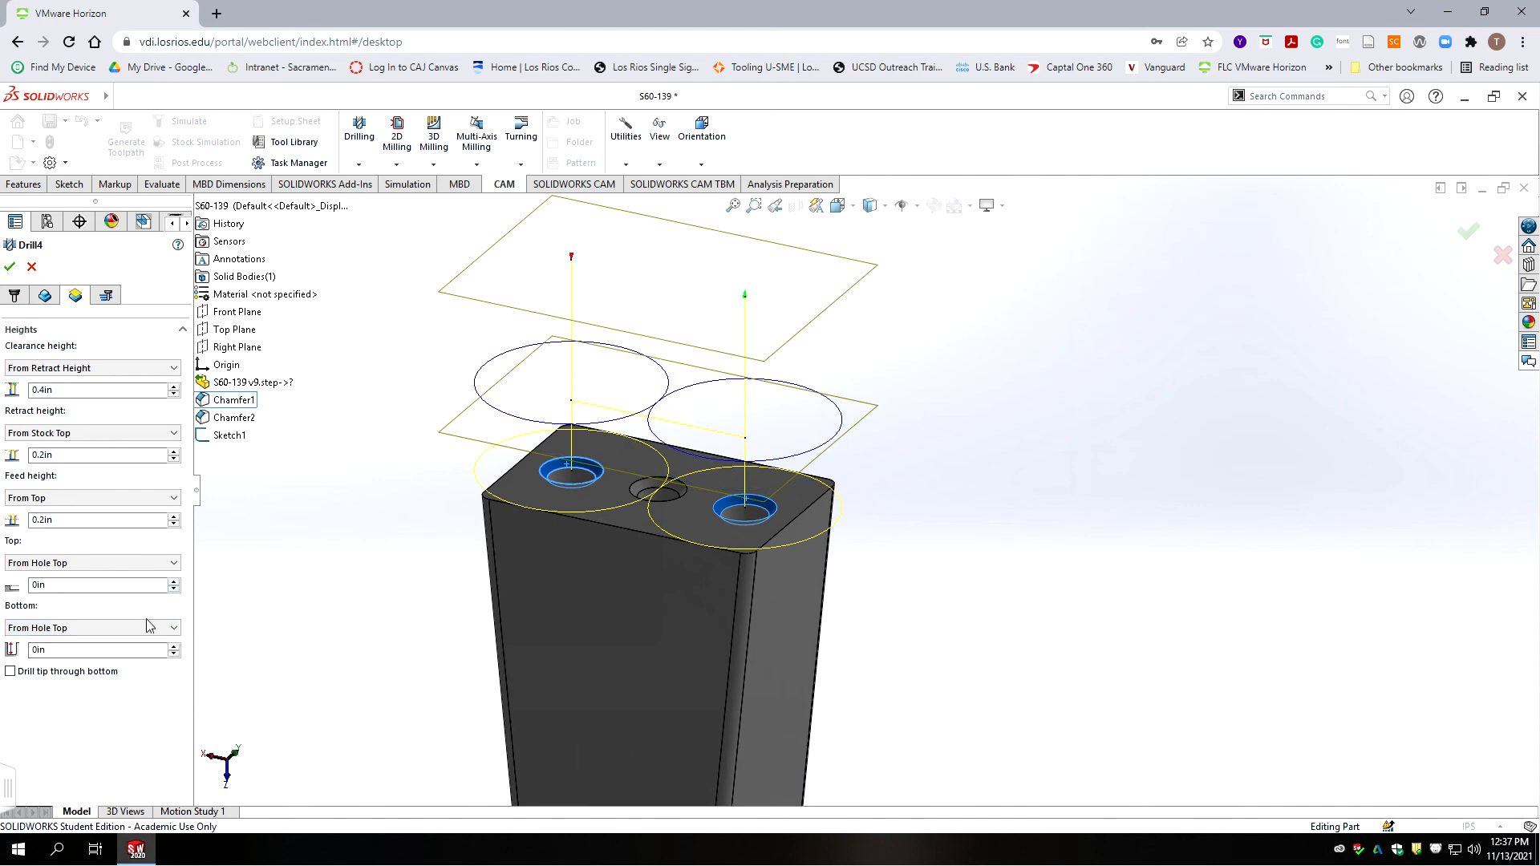
left_click(89, 649)
left_click(162, 184)
left_click(227, 135)
left_click(603, 473)
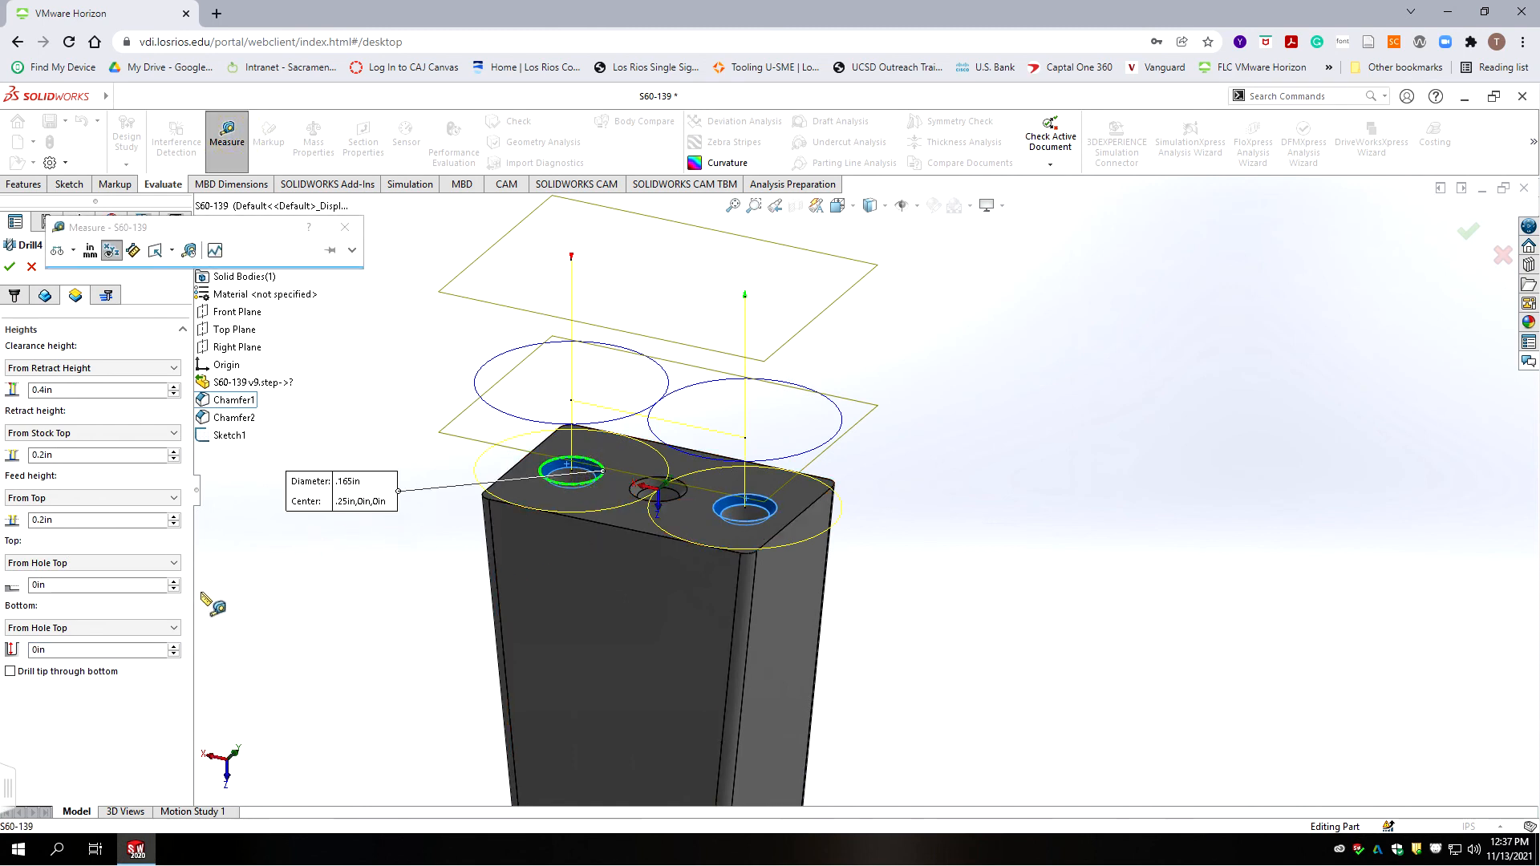
left_click(50, 656)
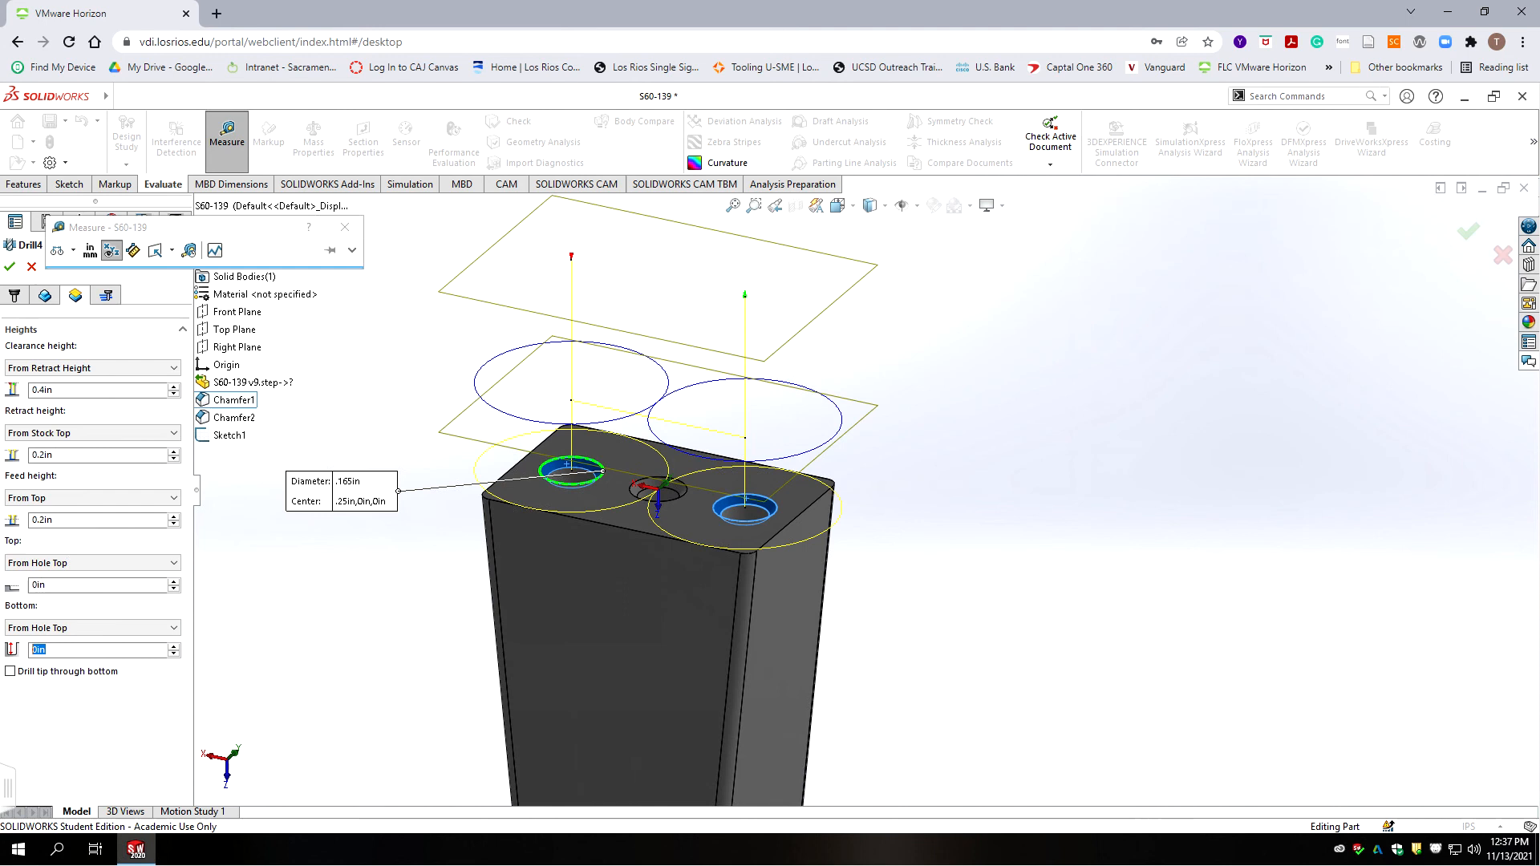
type("-.1")
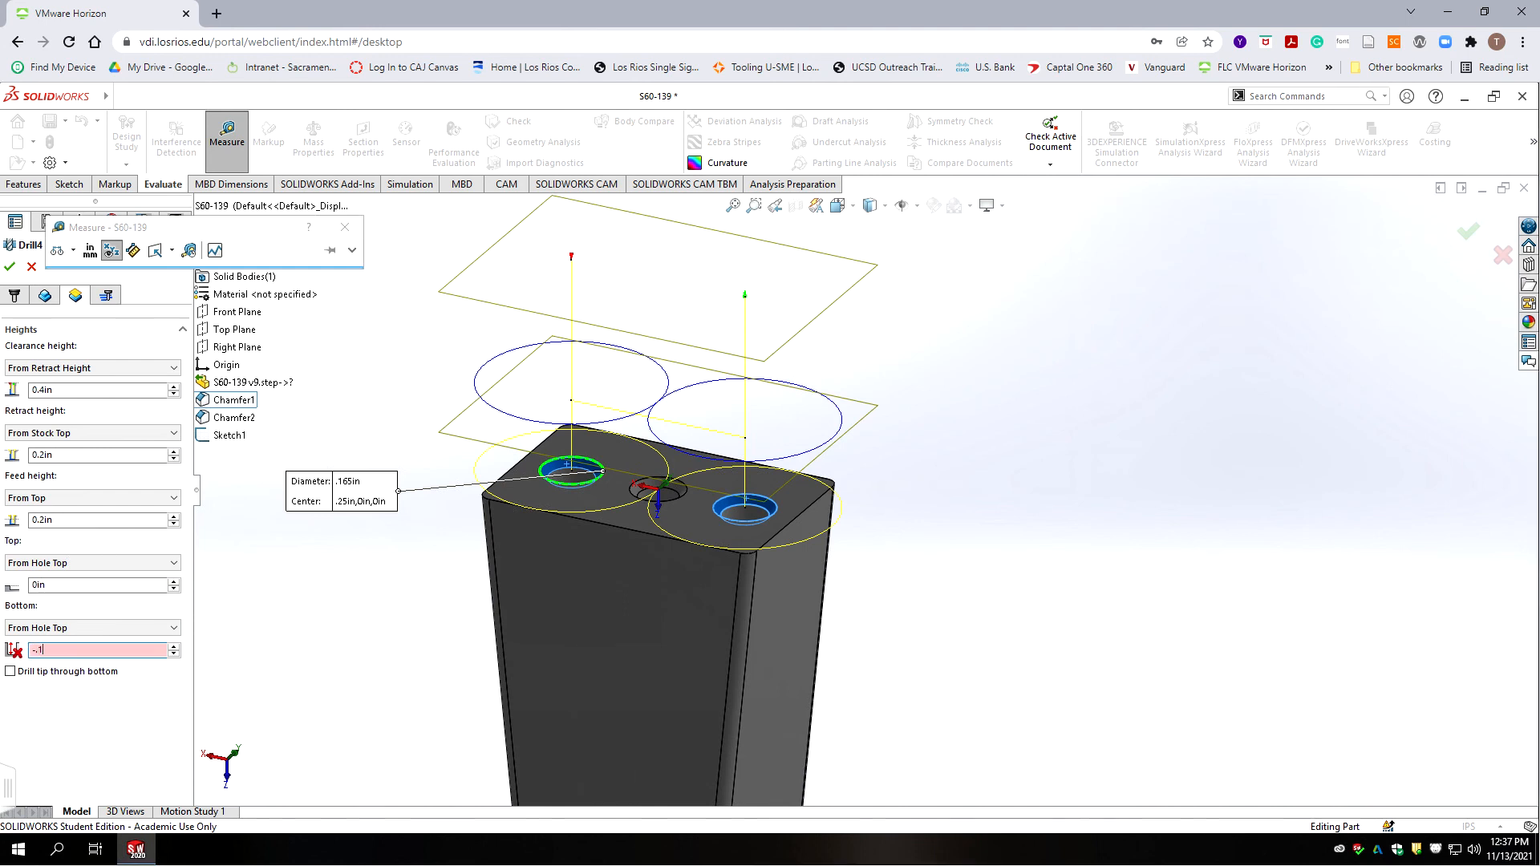
type("65/2")
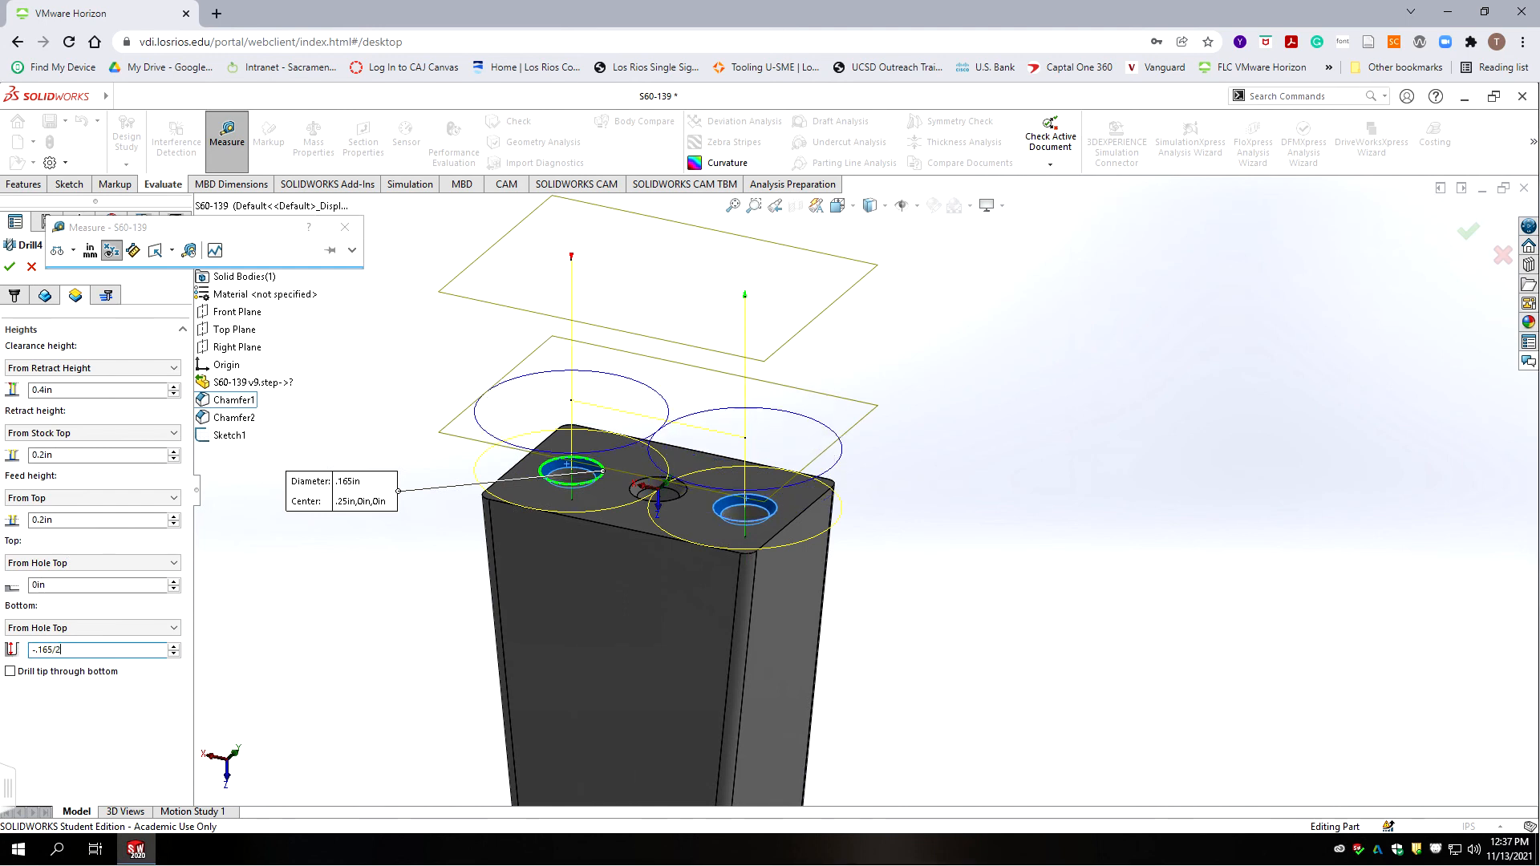
left_click(67, 584)
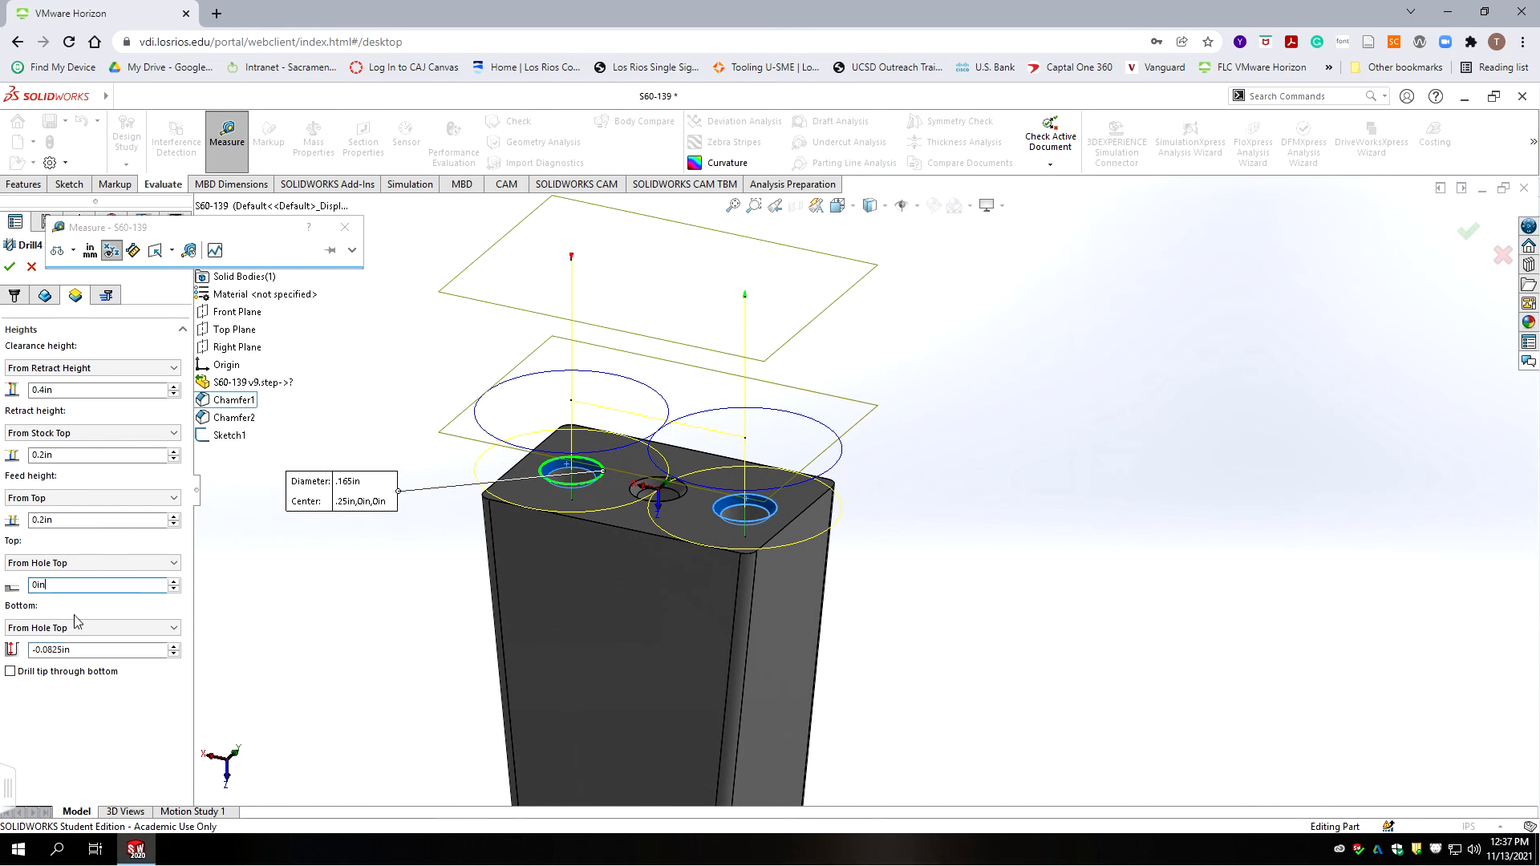
- Set the spot drill's spindle speed to 2000 rpm and its lead-in, lead-out, ramp, plunge and retract feedrates to 10 in/min
left_click(106, 295)
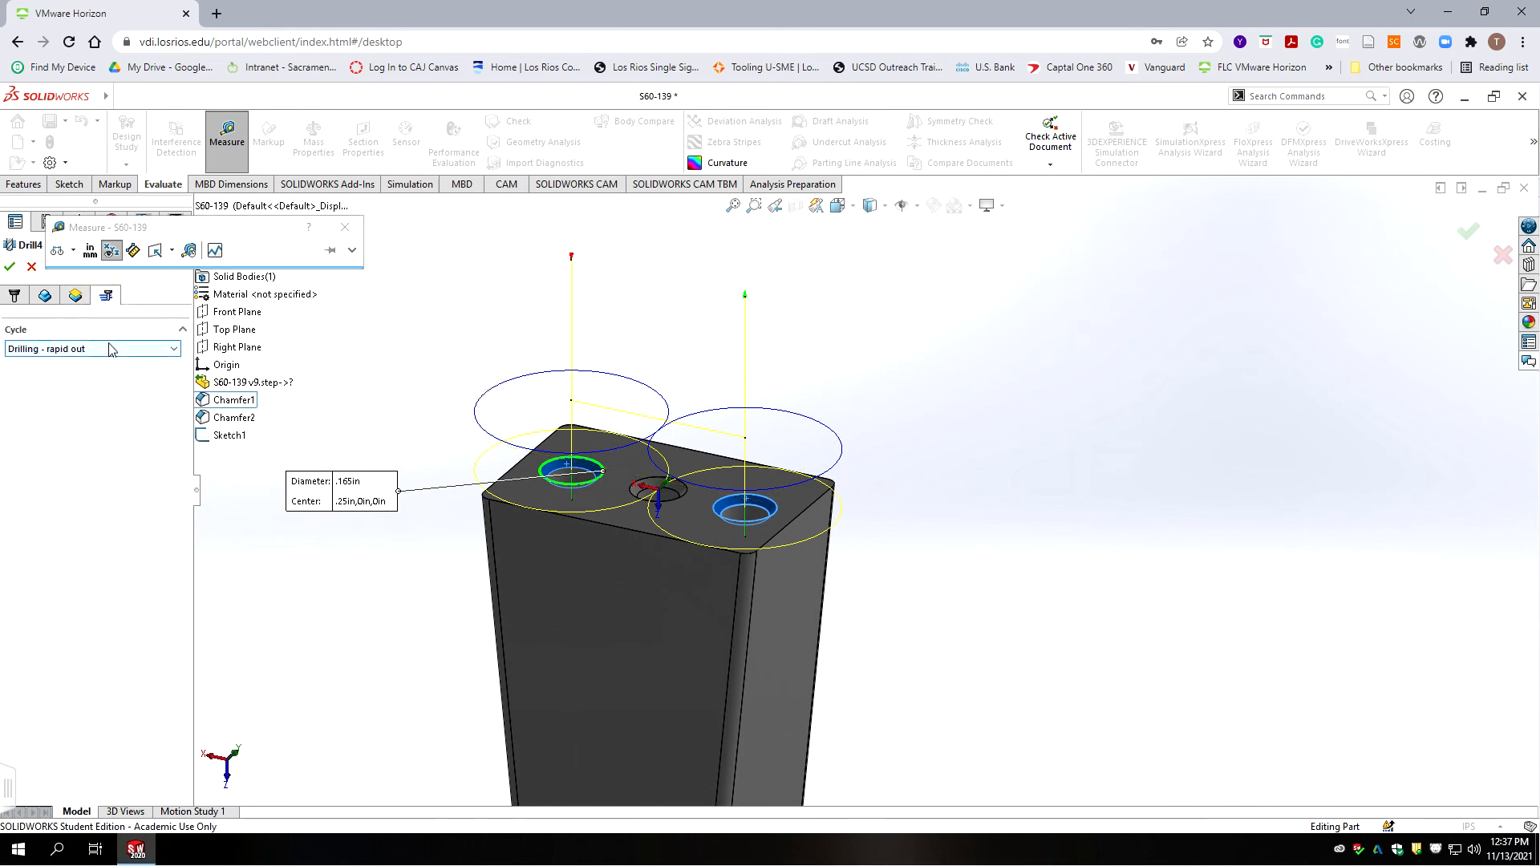
left_click(14, 295)
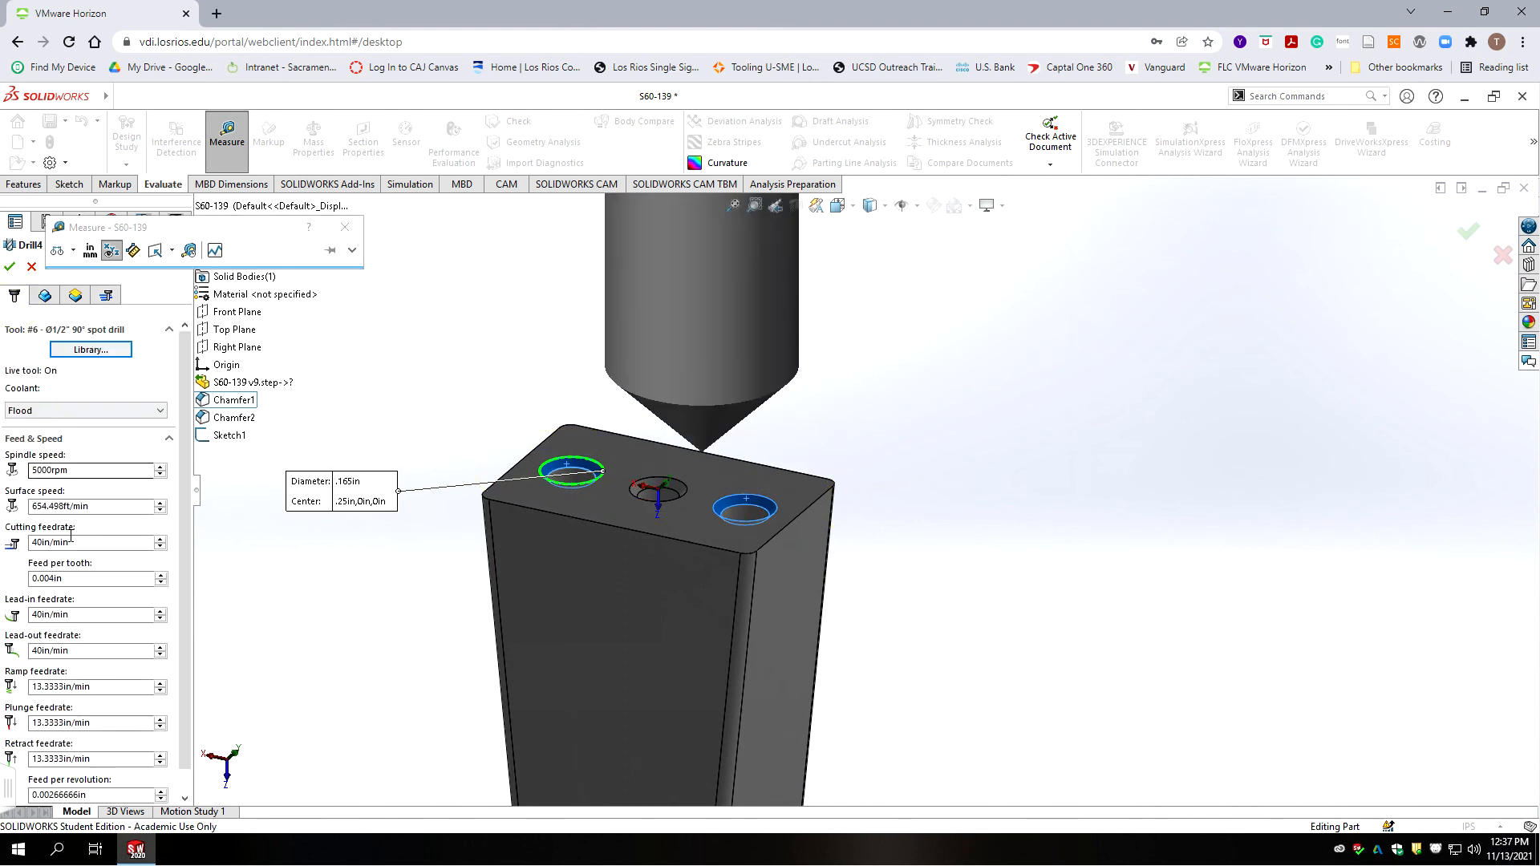
double_click(60, 472)
type("2000")
left_click(83, 614)
type("10")
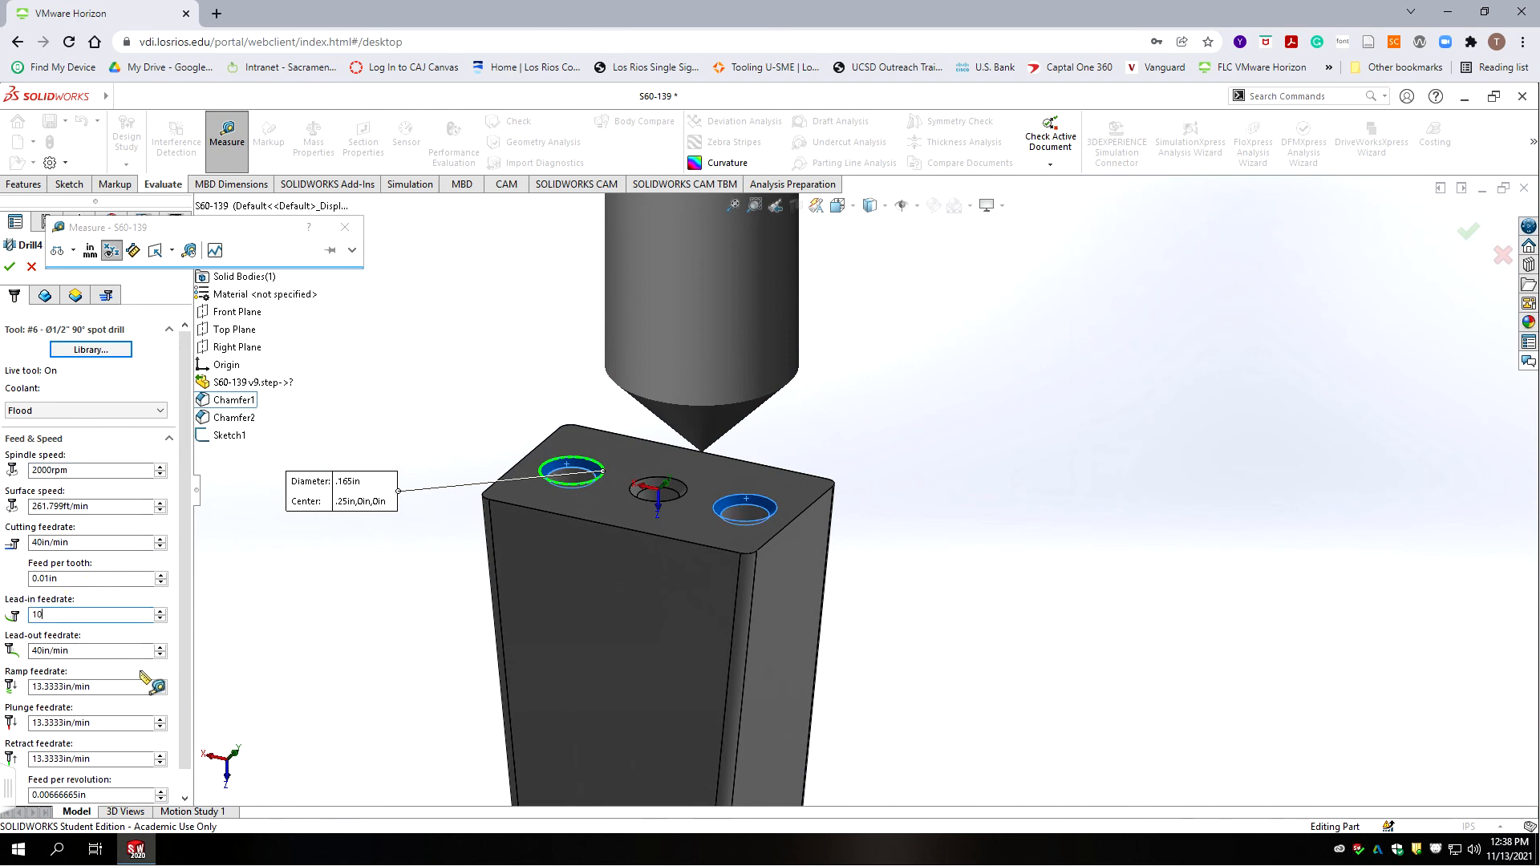
left_click(87, 650)
type("10")
left_click(89, 686)
type("10")
left_click(97, 723)
type("10")
left_click(105, 759)
type("10")
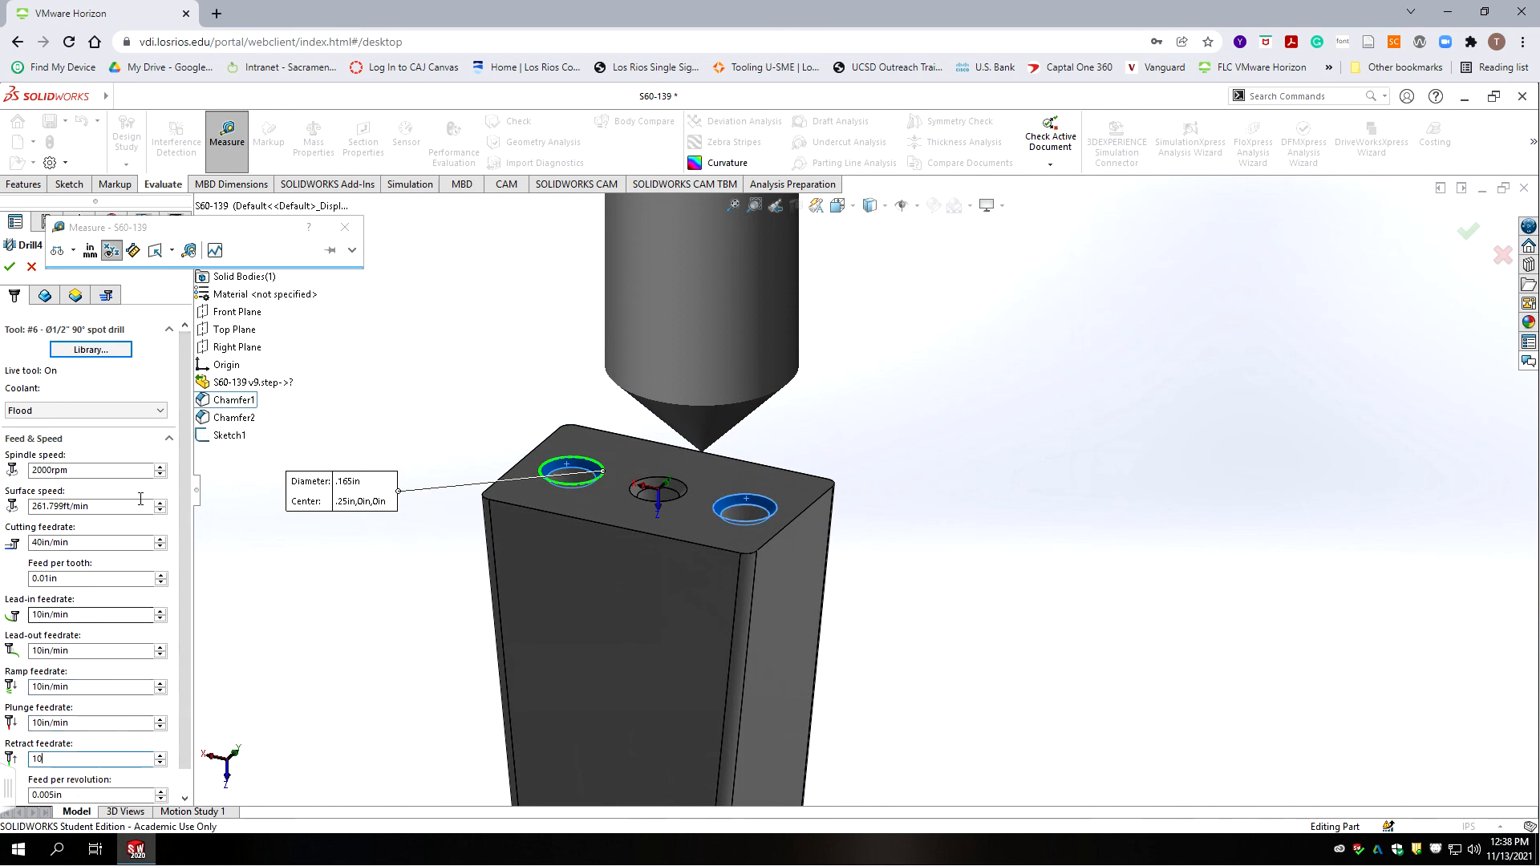
- Check the heights and drilling cycle of the spot-drilling operation and accept it
left_click(76, 296)
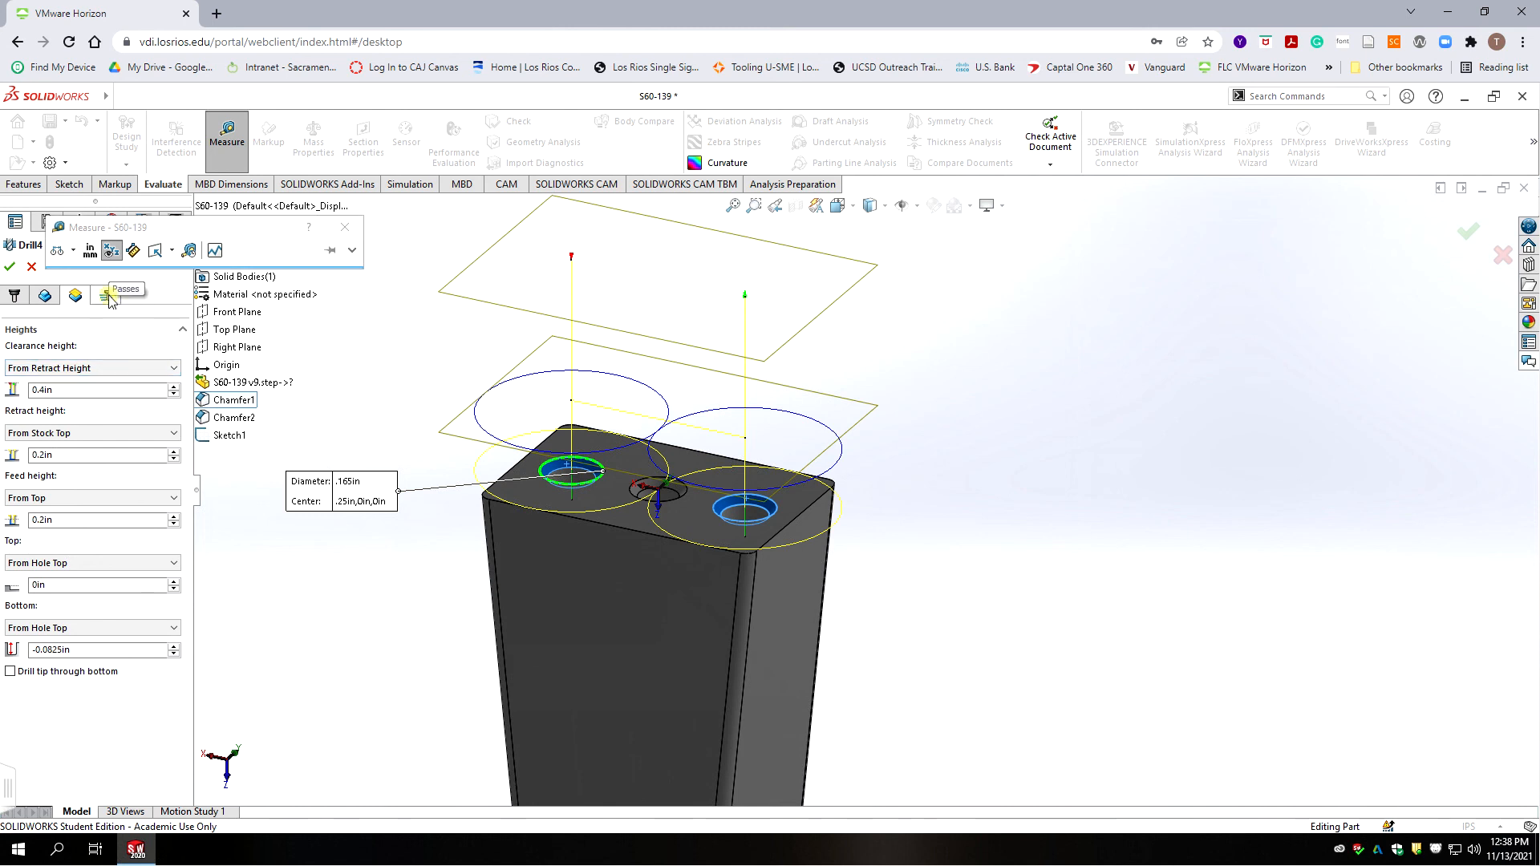
left_click(108, 297)
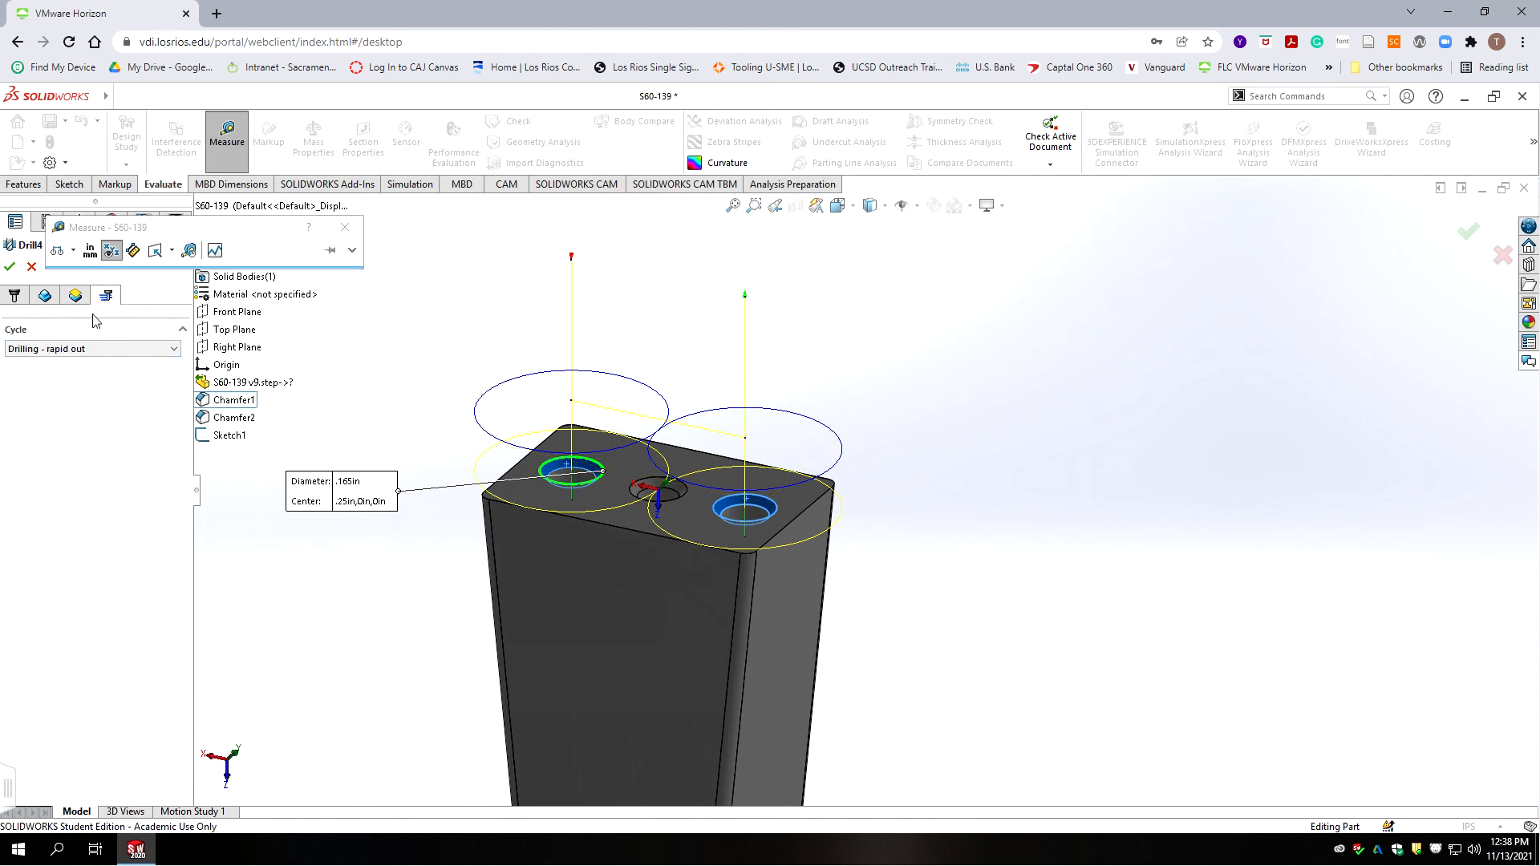
left_click(11, 267)
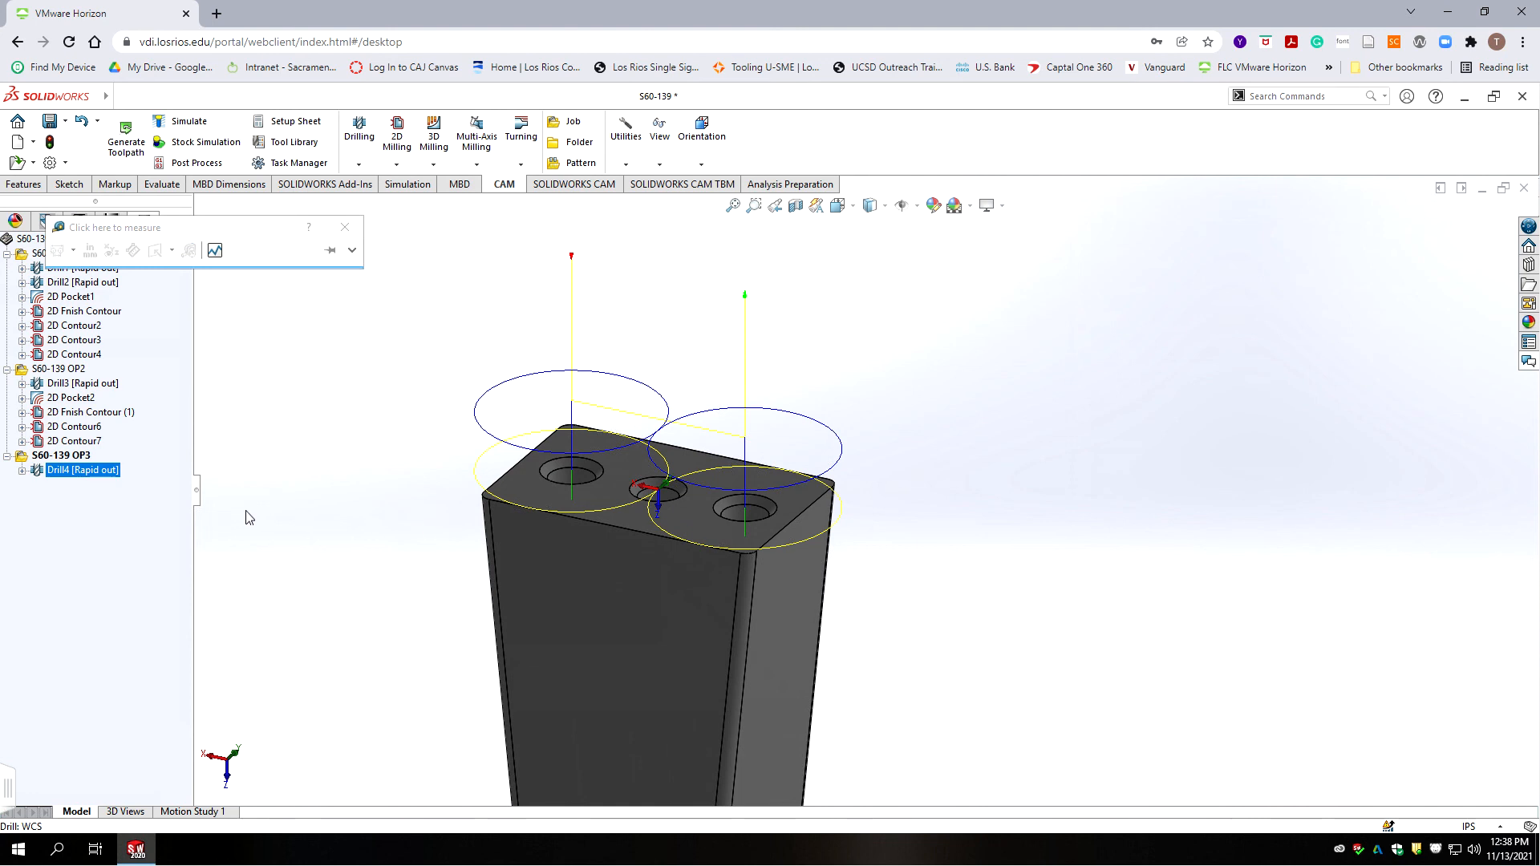
- Duplicate the spot-drilling operation of the two outer holes within the OP3 job
right_click(72, 482)
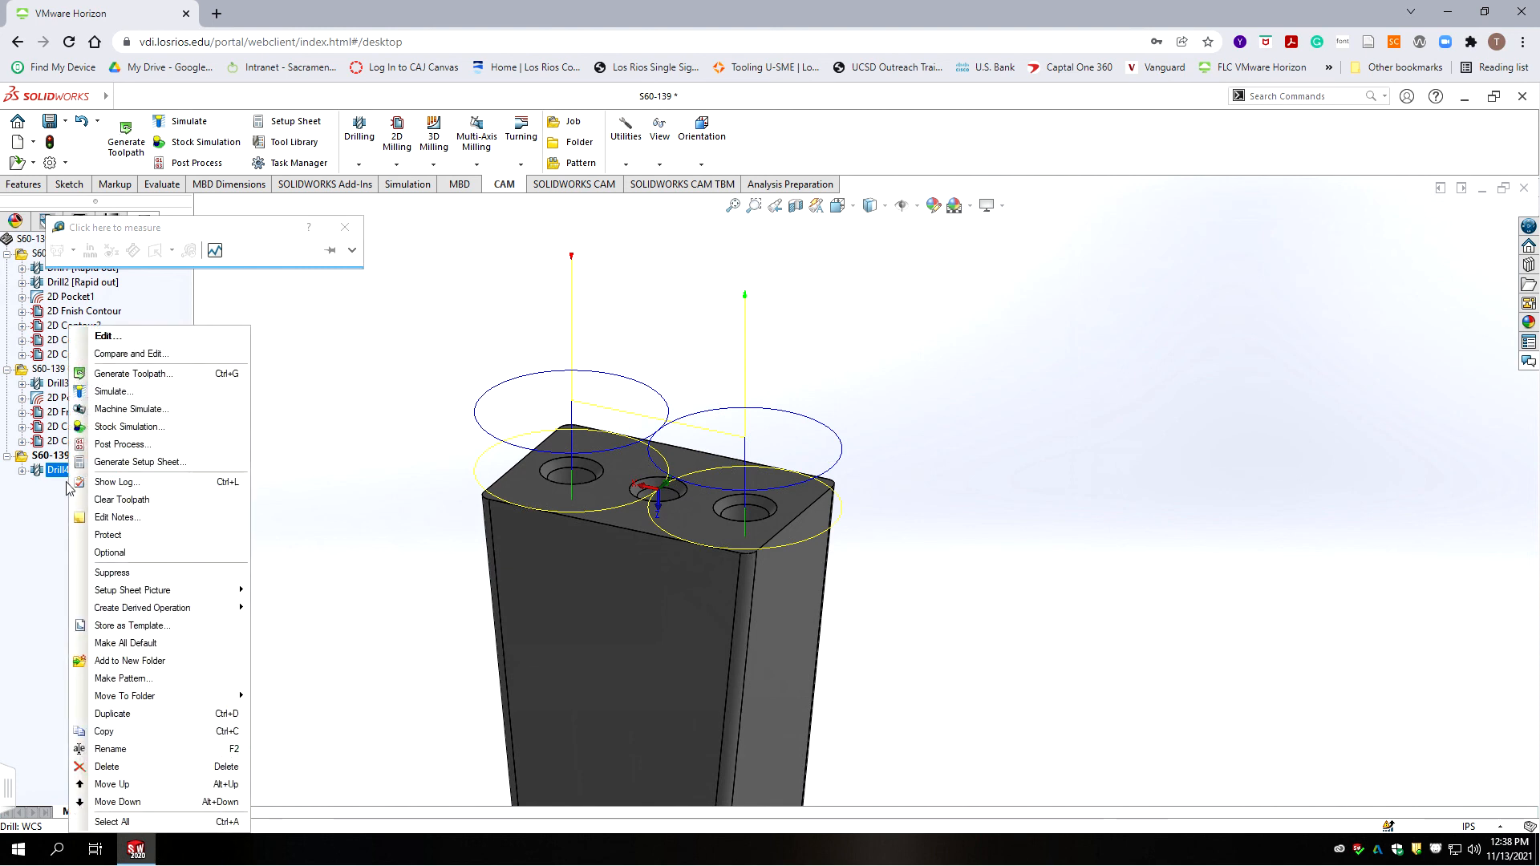
left_click(105, 713)
left_click(86, 527)
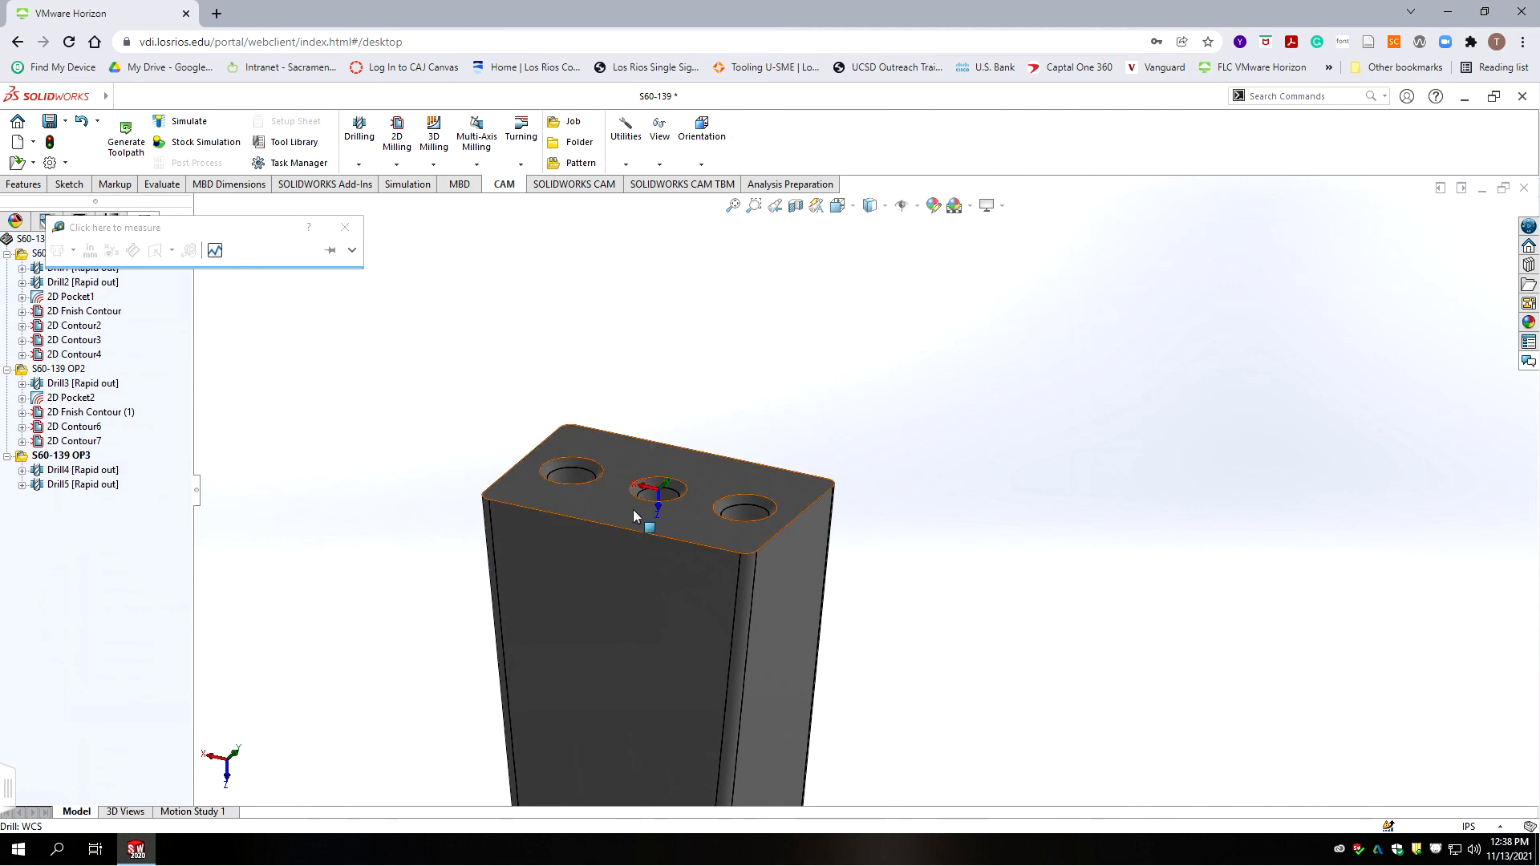
- Measure the diameter of the middle hole's top edge on the end face and close the measurement
left_click(163, 185)
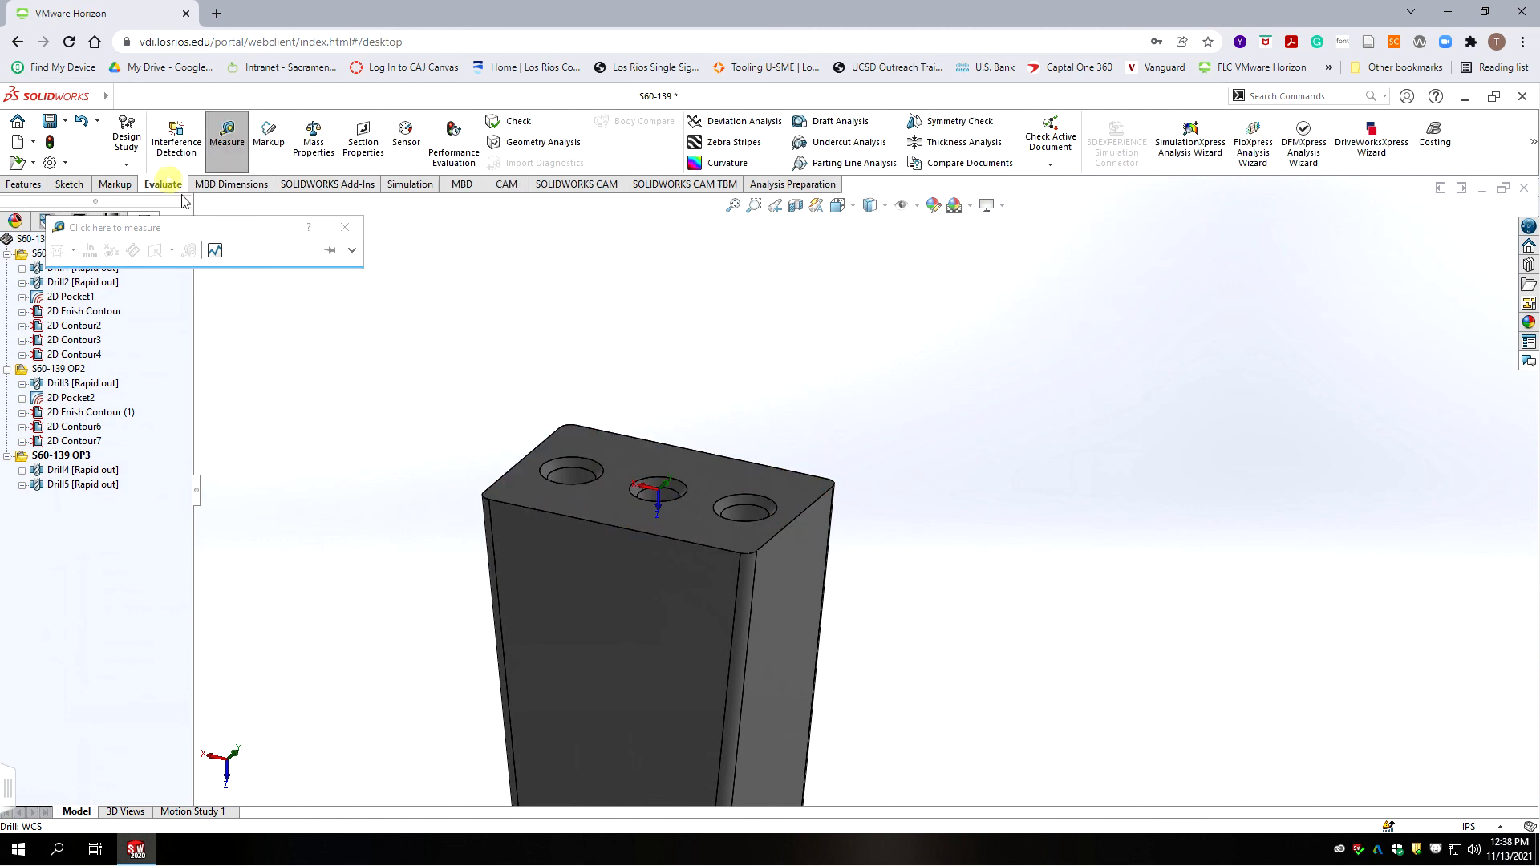
left_click(225, 152)
left_click(228, 151)
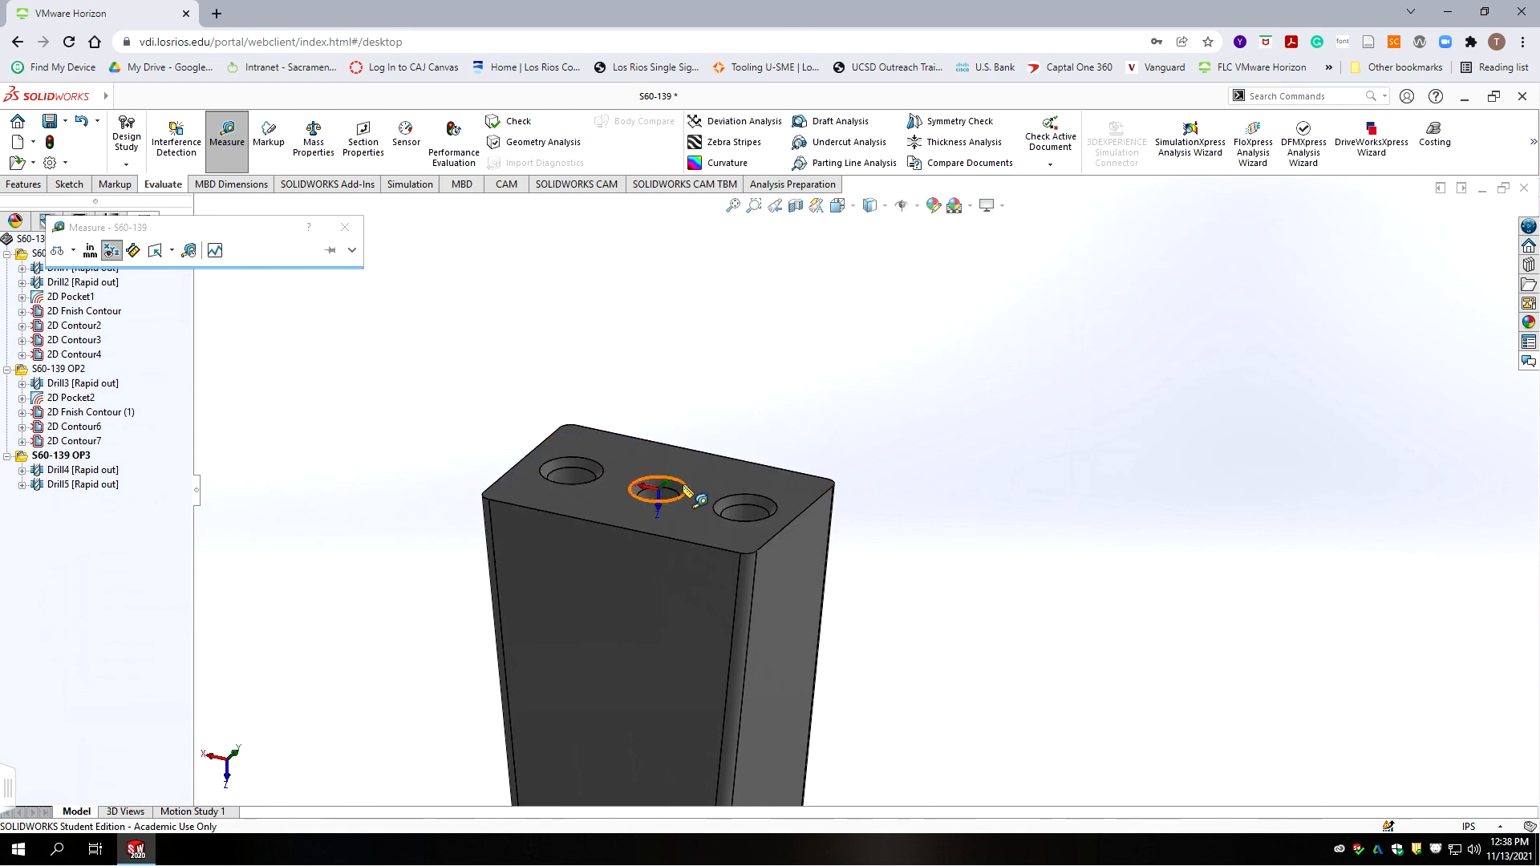
left_click(682, 486)
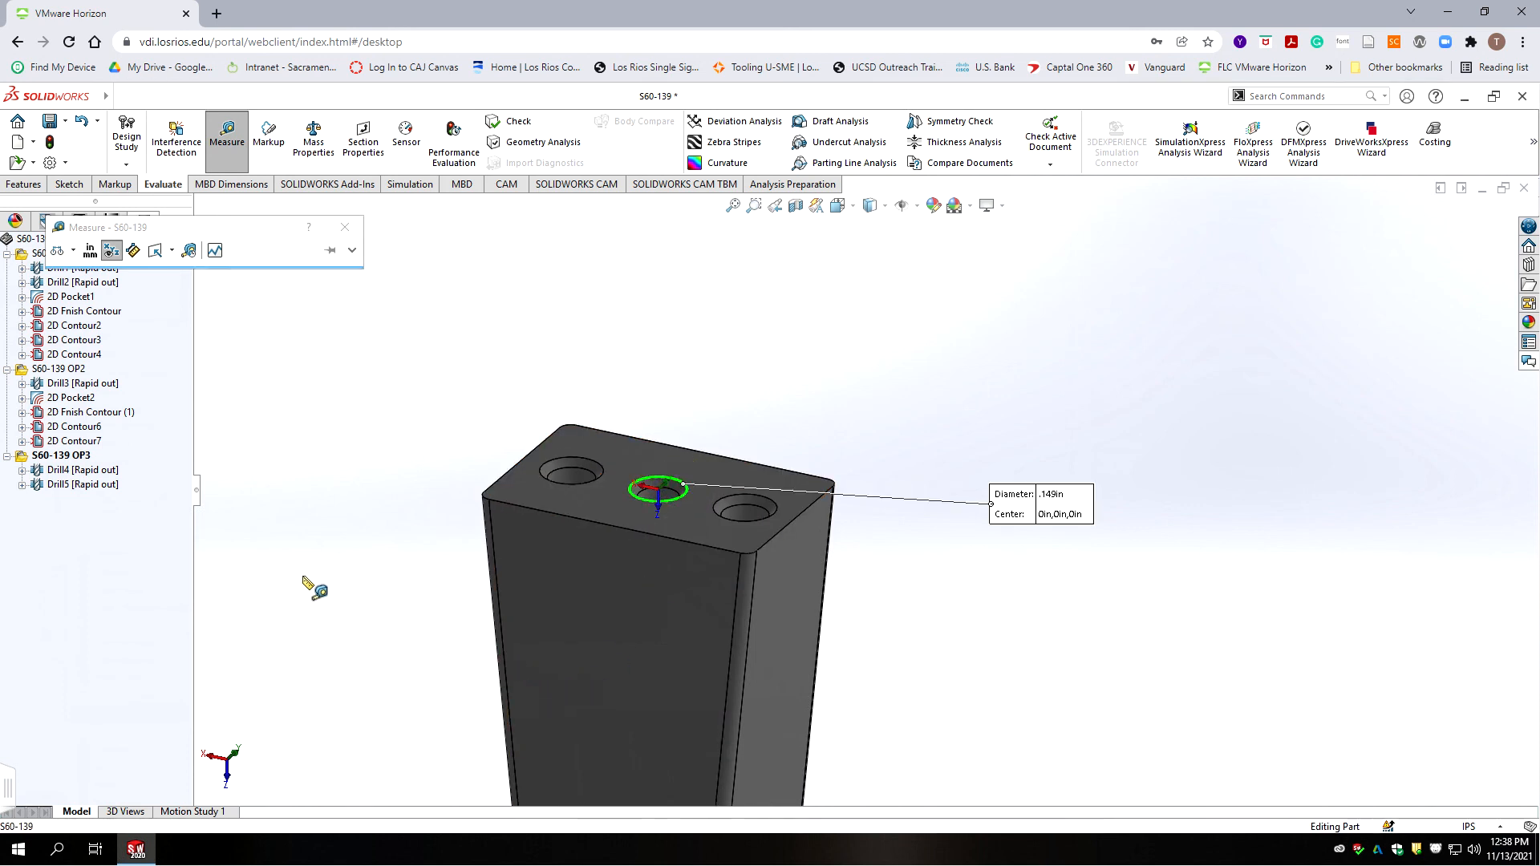
left_click(345, 228)
- Edit the duplicated drill operation and set its bottom height offset from the hole top to -.145/2 in
left_click(71, 485)
right_click(120, 525)
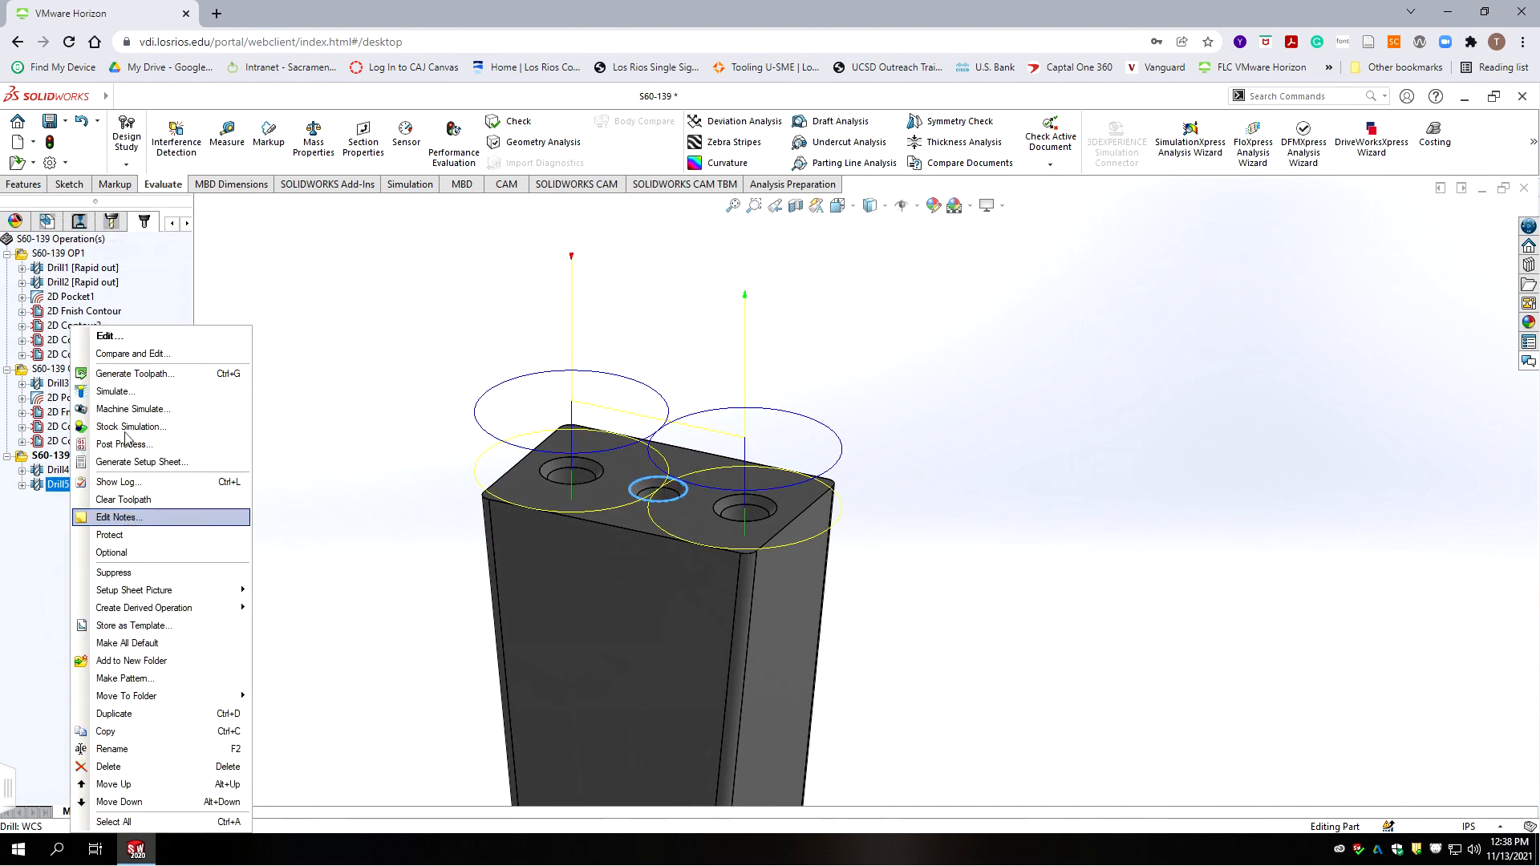
left_click(112, 332)
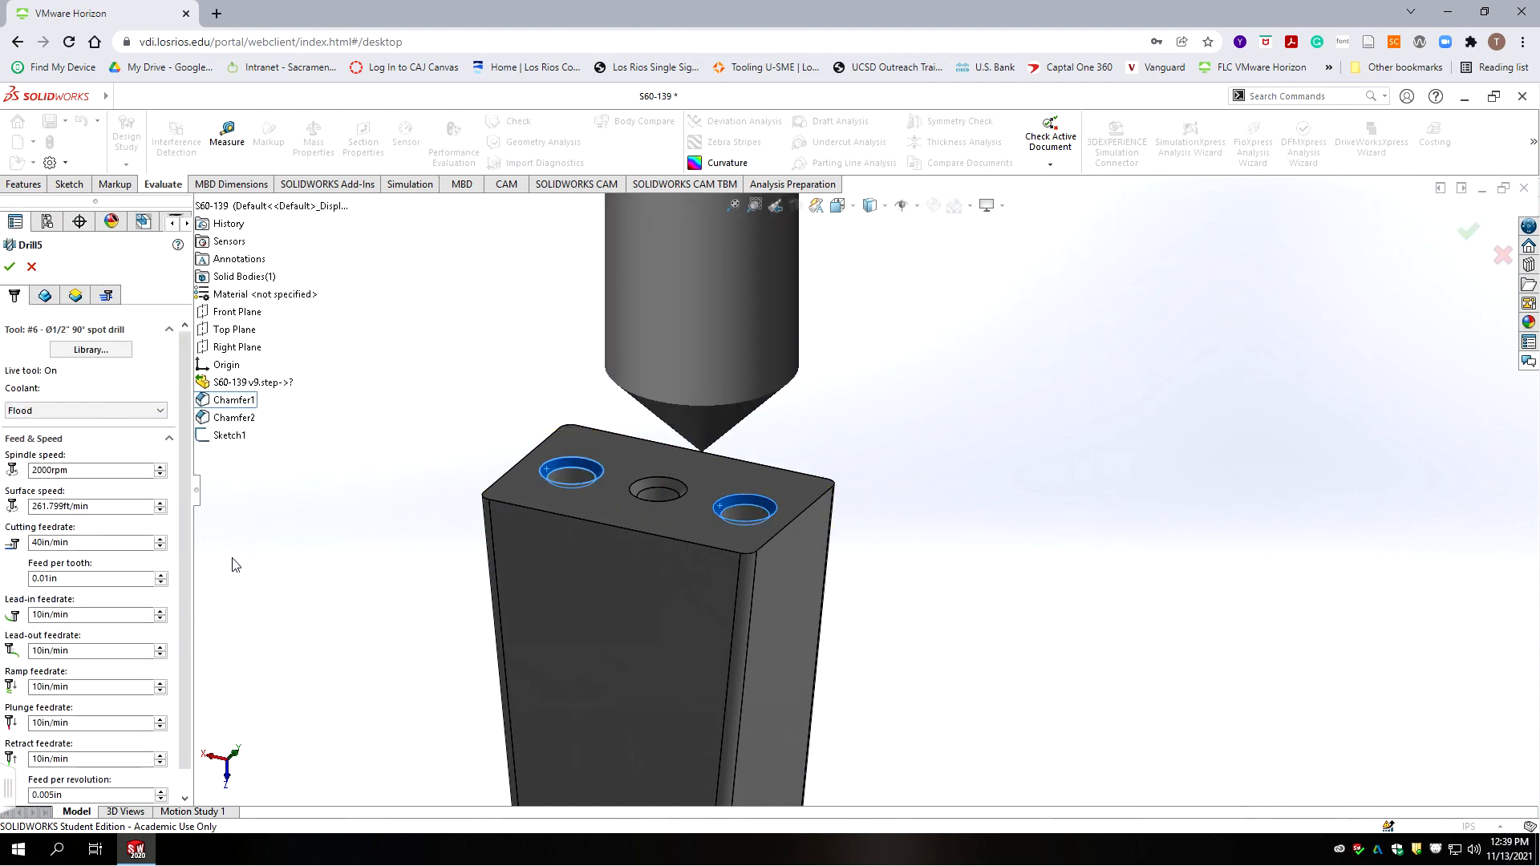
left_click(76, 295)
left_click(71, 650)
key("ctrl+a")
type("-")
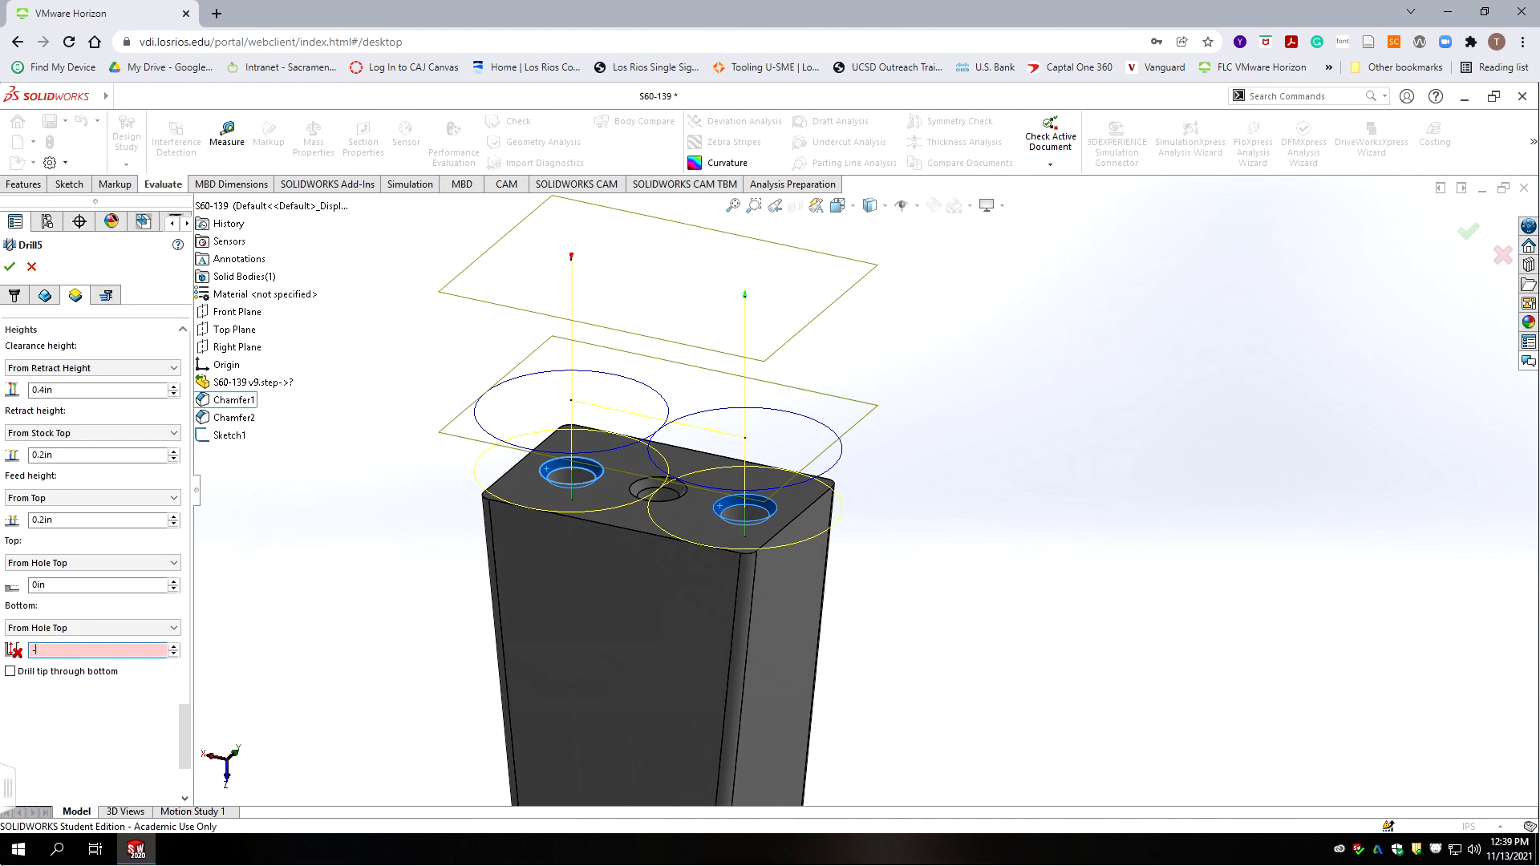
type(".145/2")
key("Return")
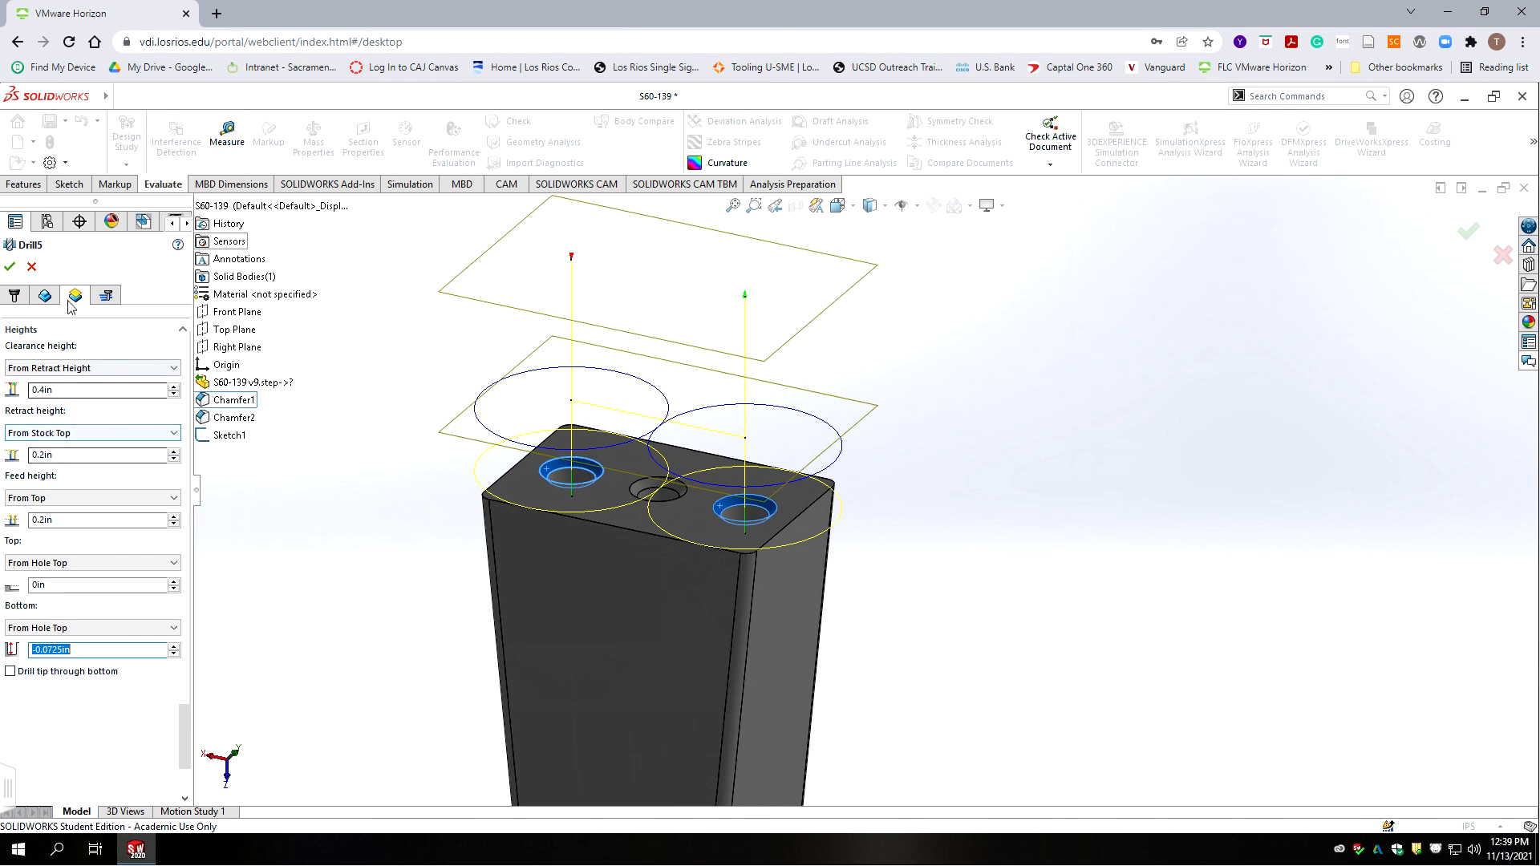
- Replace the duplicated operation's two outer hole faces with the middle hole's chamfer face, accept it, and select the OP3 job
left_click(45, 296)
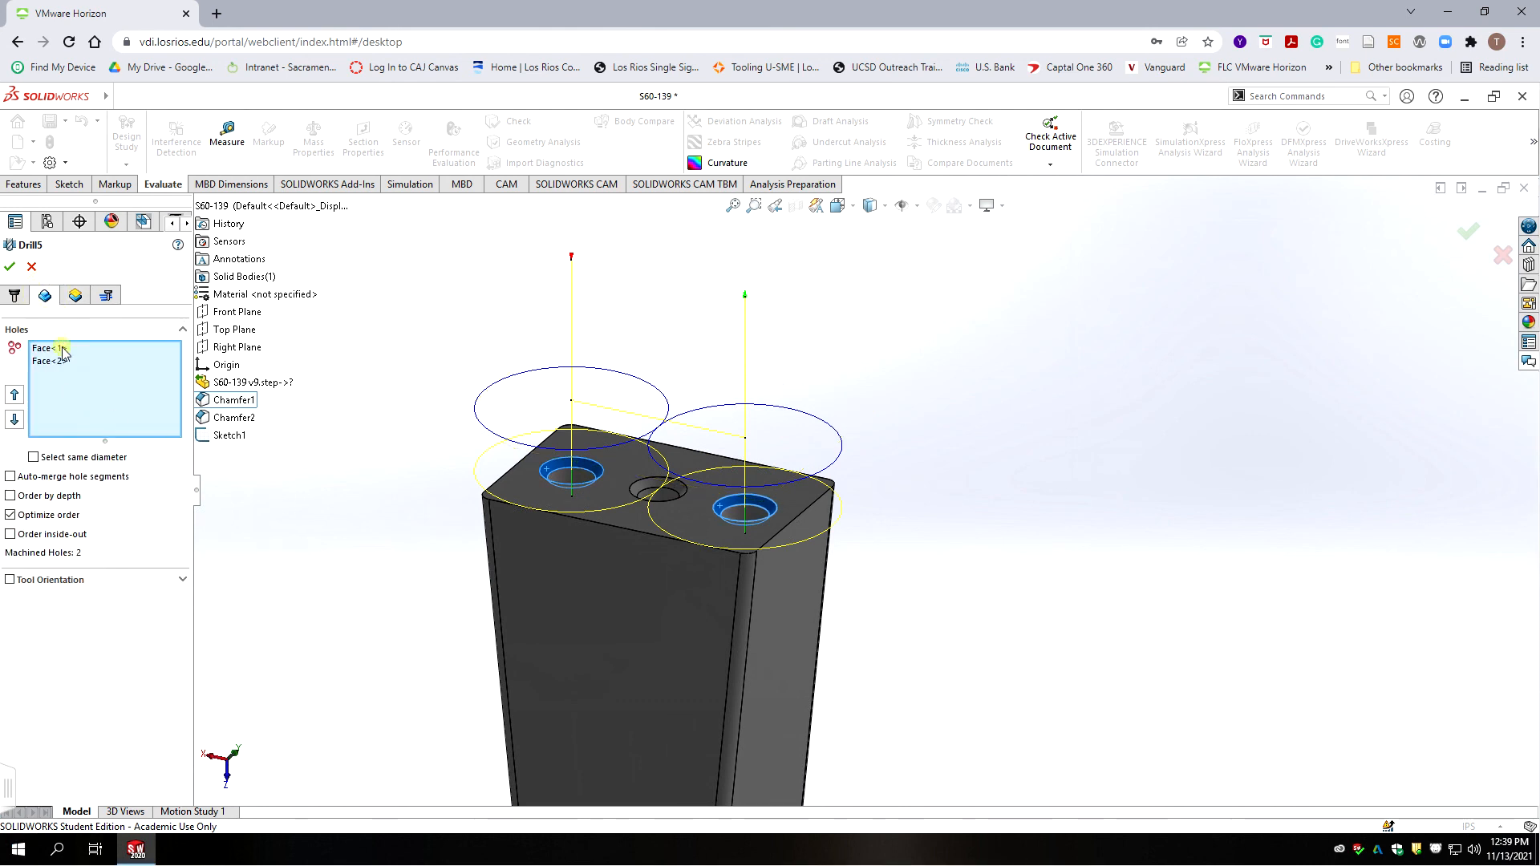
left_click(51, 349)
key("Delete")
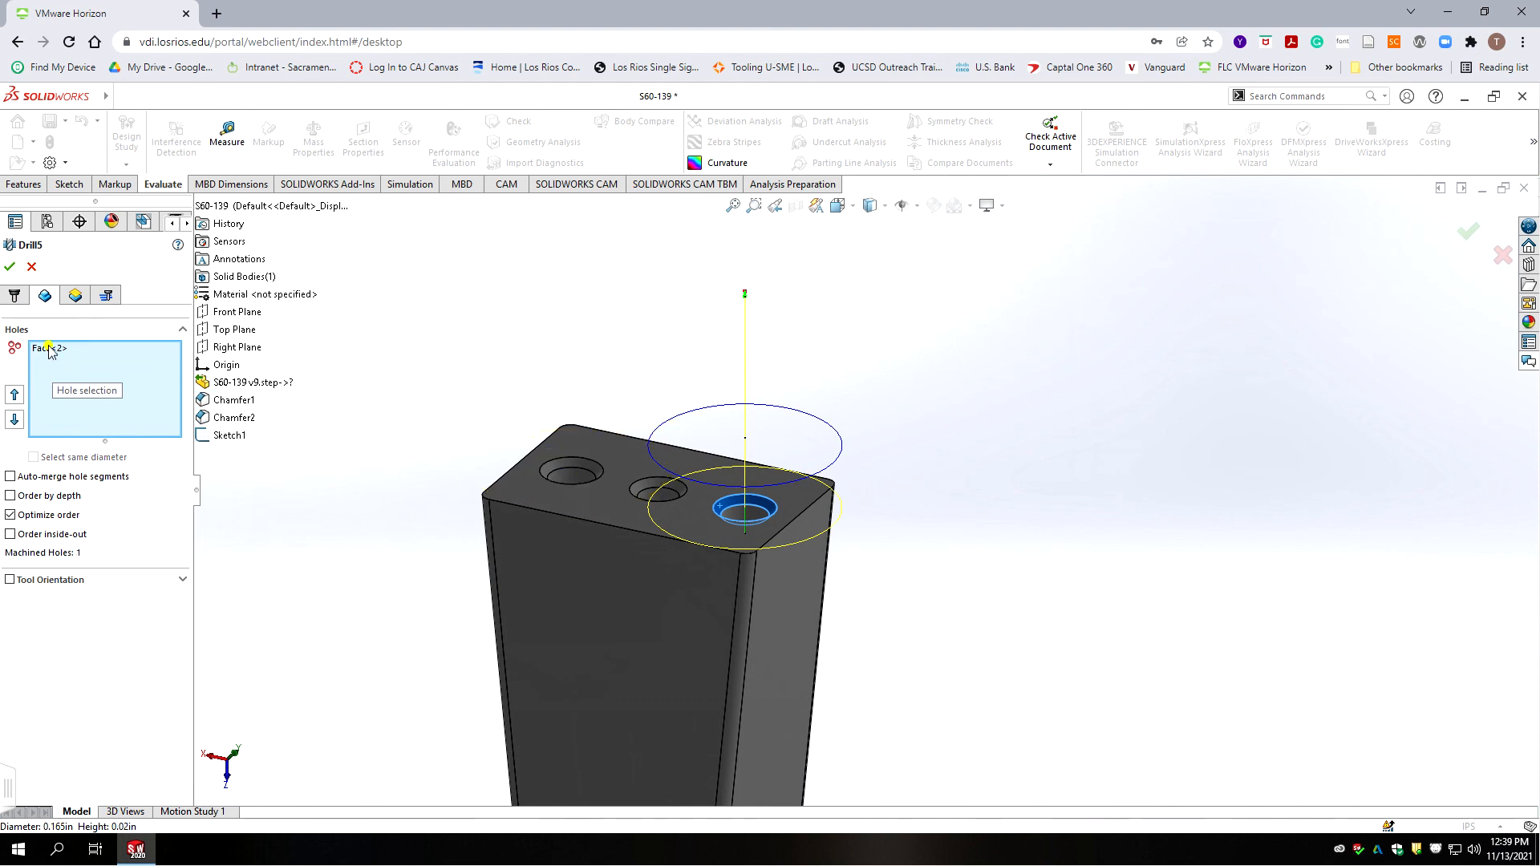
left_click(50, 349)
key("Delete")
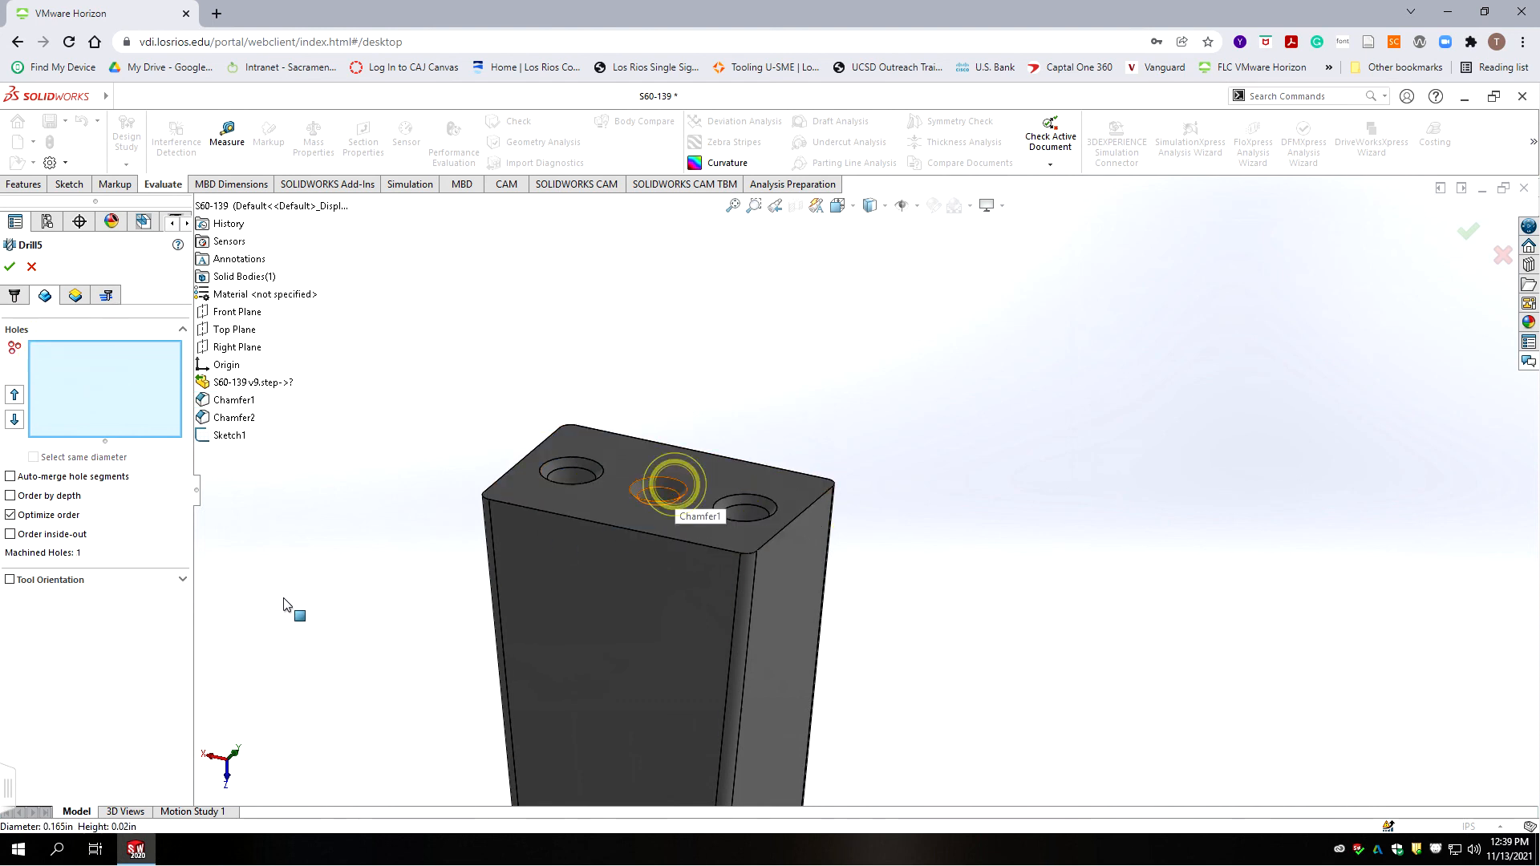
left_click(672, 486)
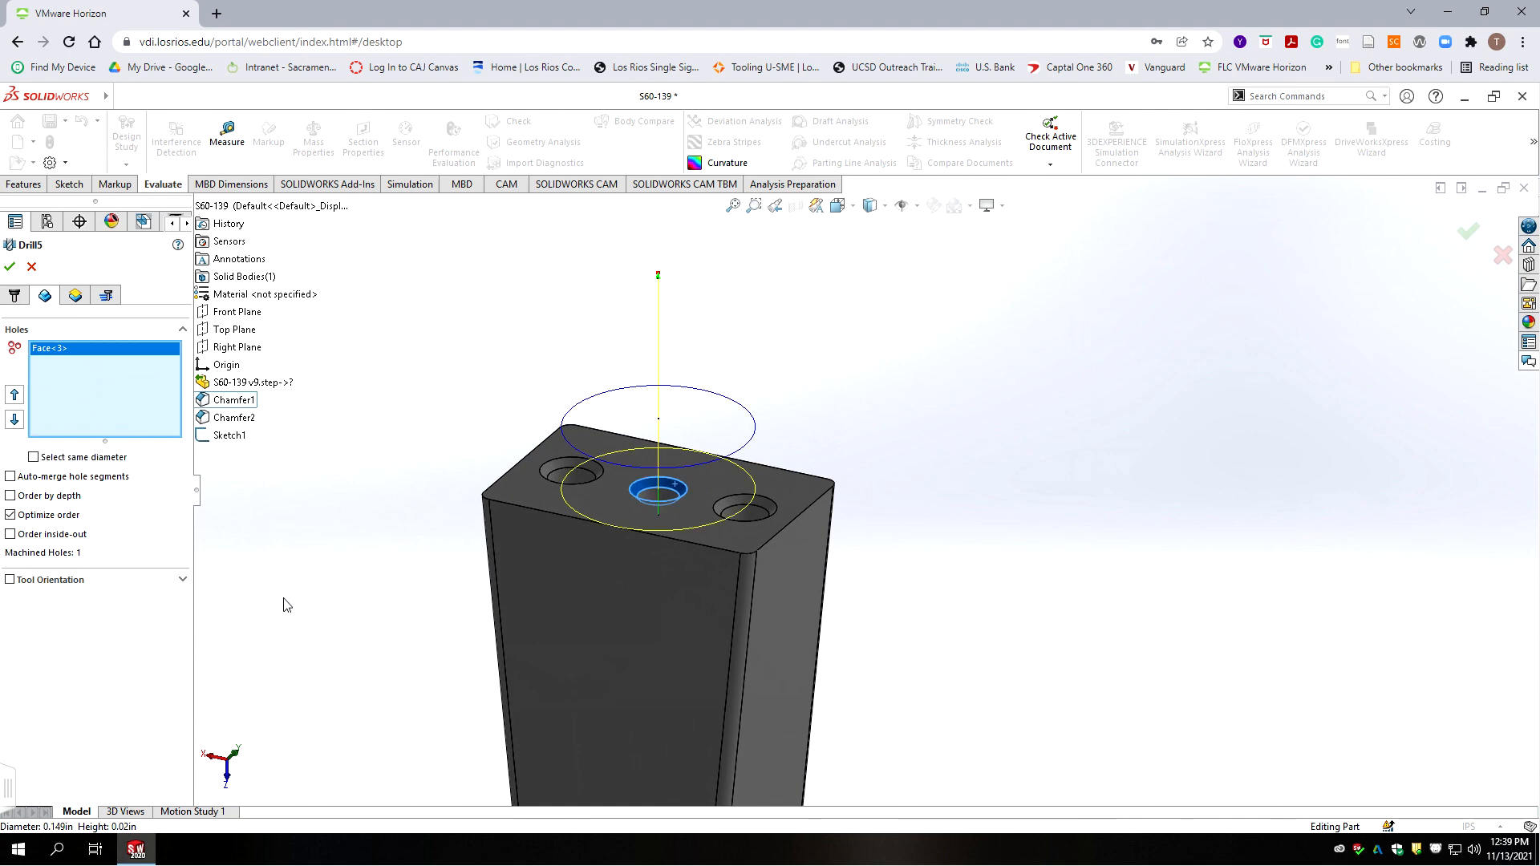
left_click(11, 268)
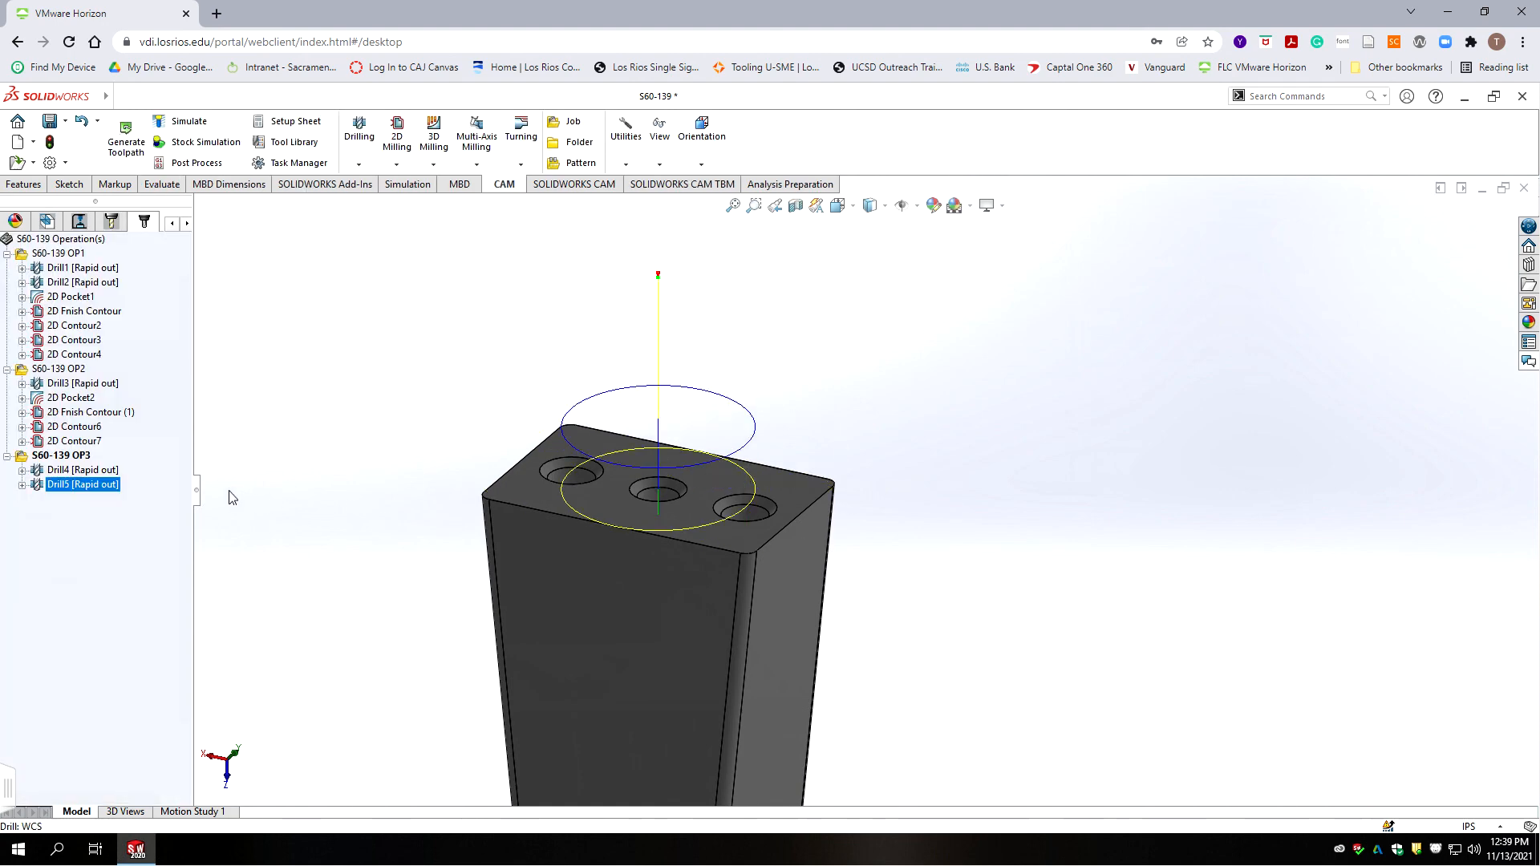
left_click(112, 539)
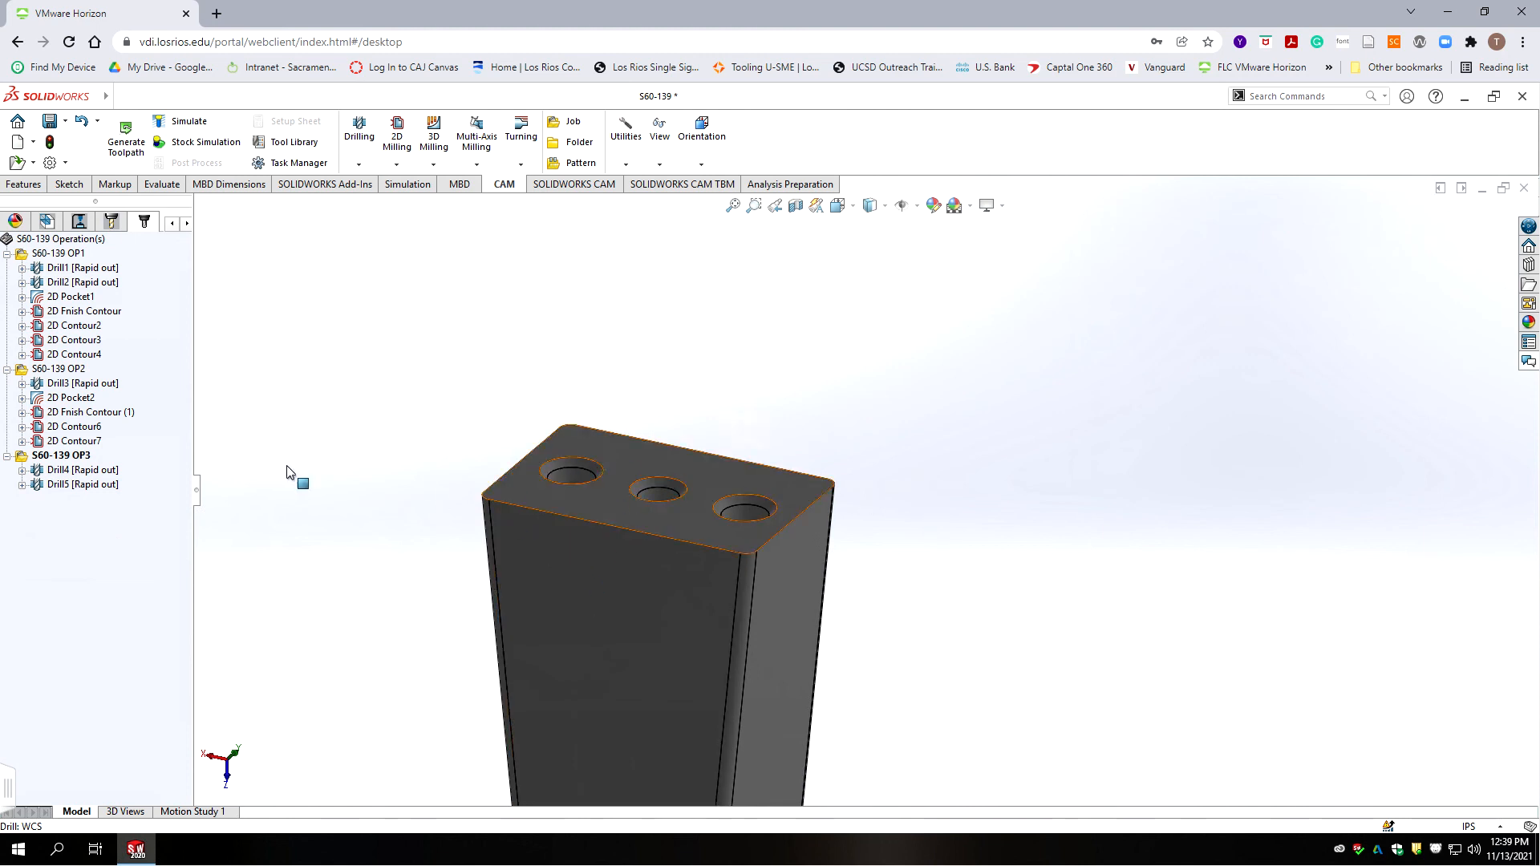
left_click(67, 456)
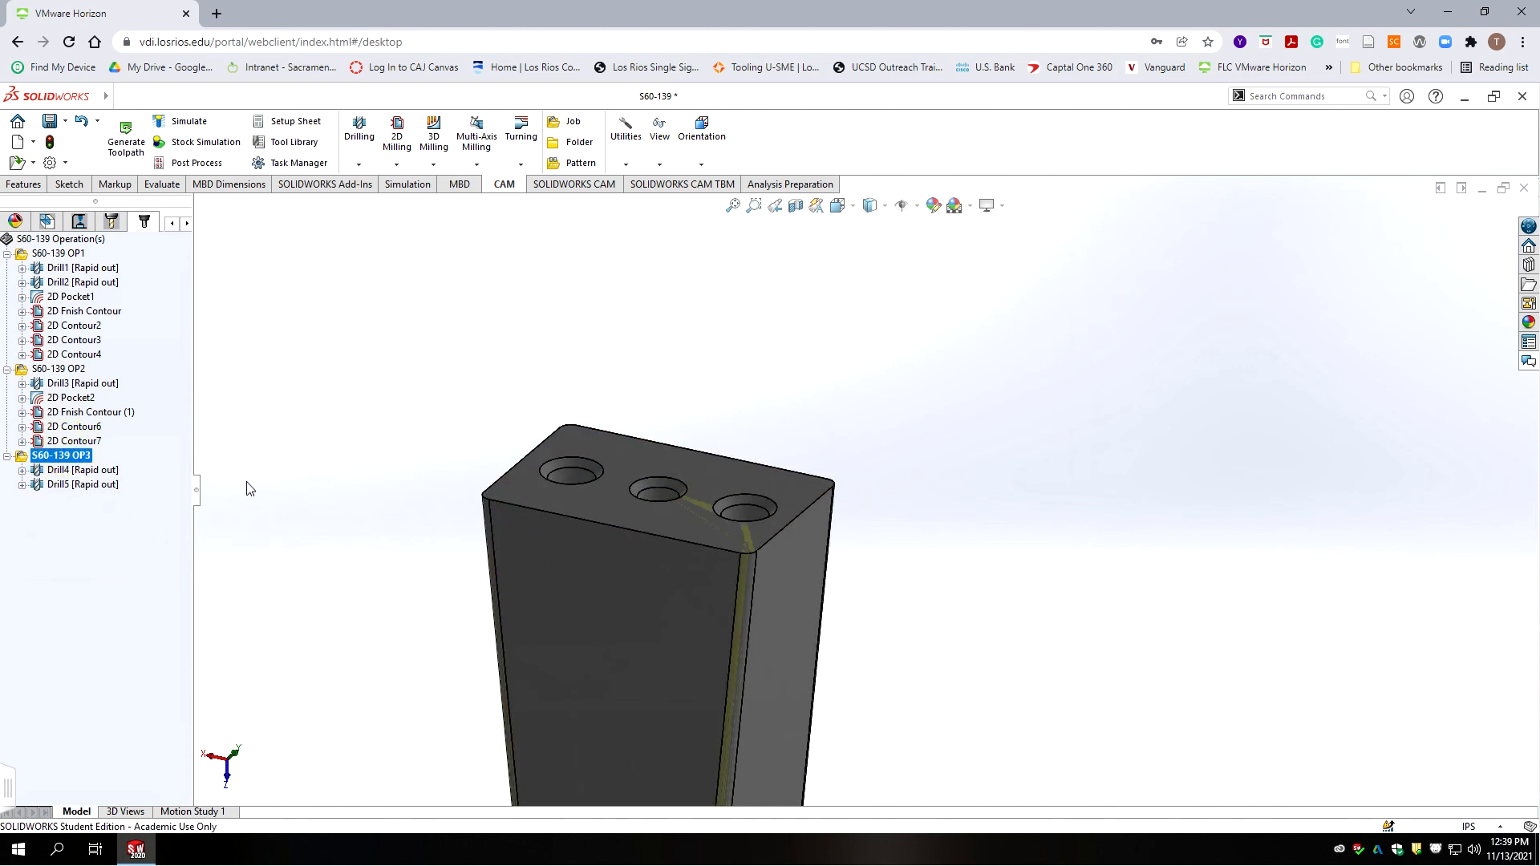